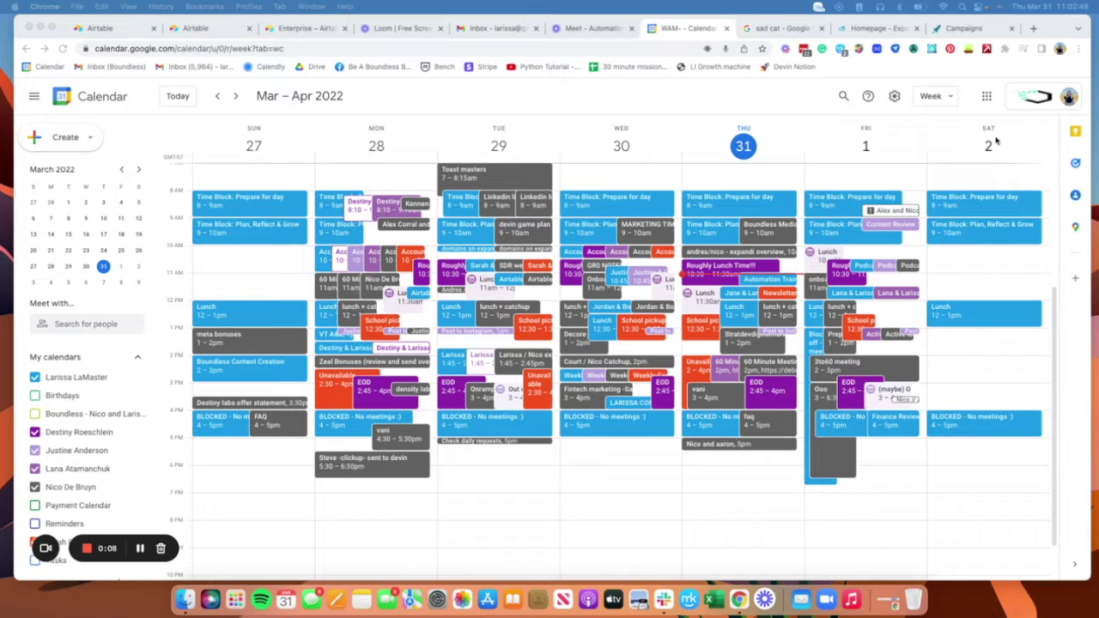
Step: Return to the Chrome window showing the sad cat image search
click(39, 29)
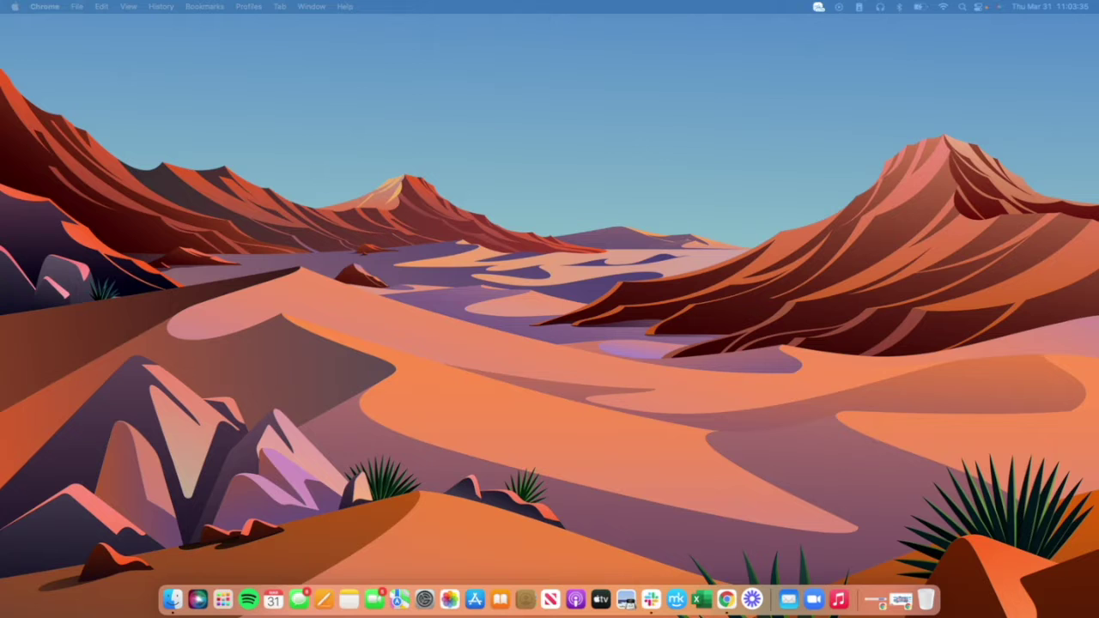
click(902, 601)
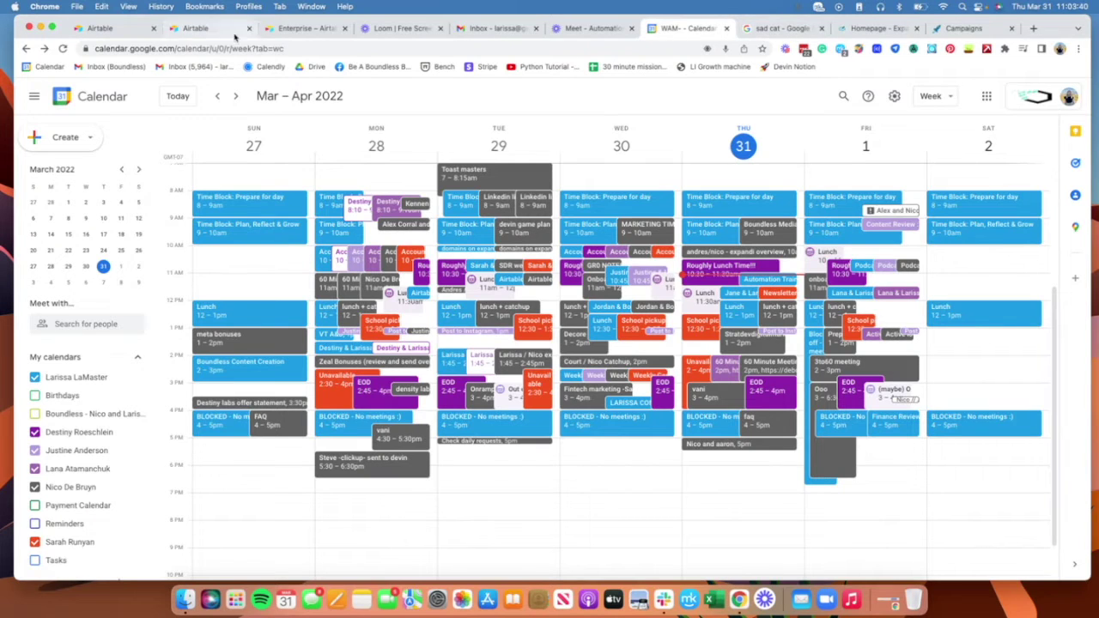
click(795, 32)
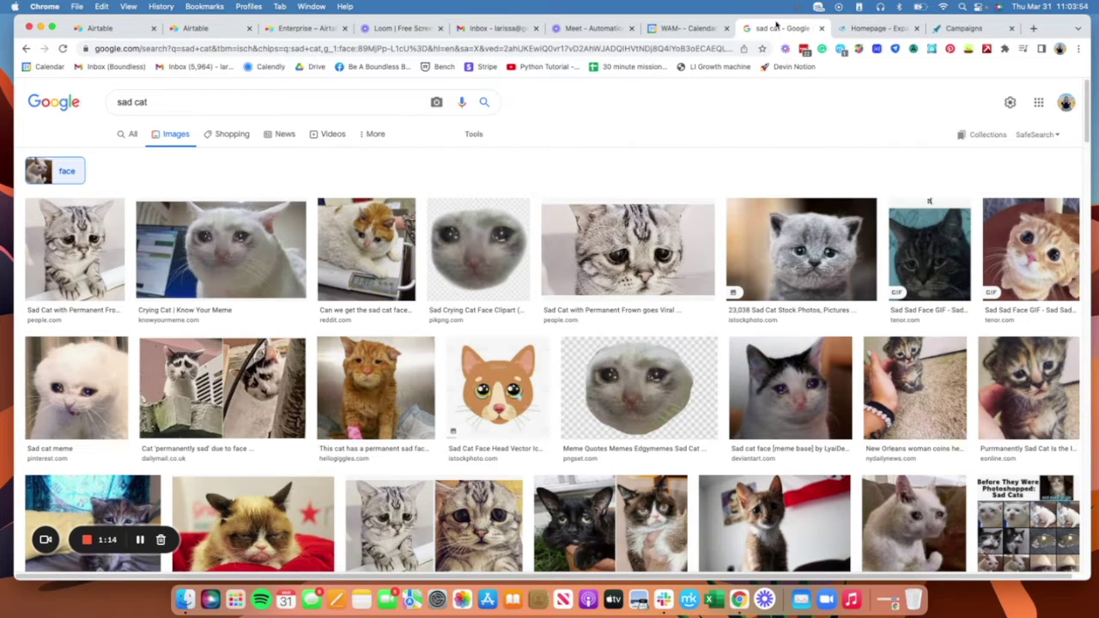
Step: Load airtable.com in a new browser tab
click(1033, 29)
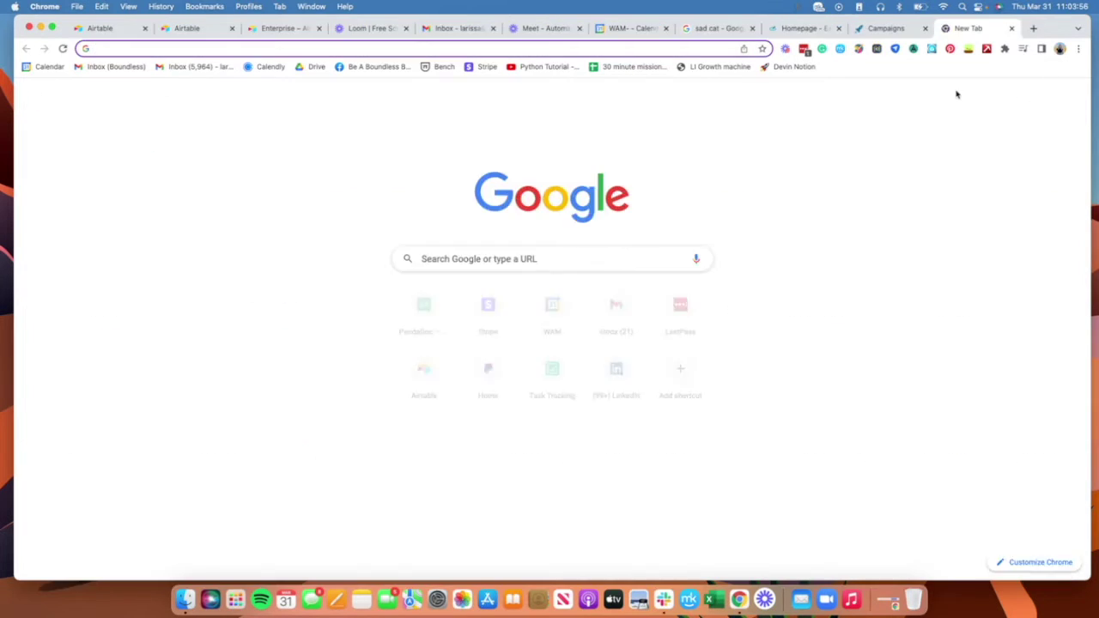
text(airtable.com)
key(Return)
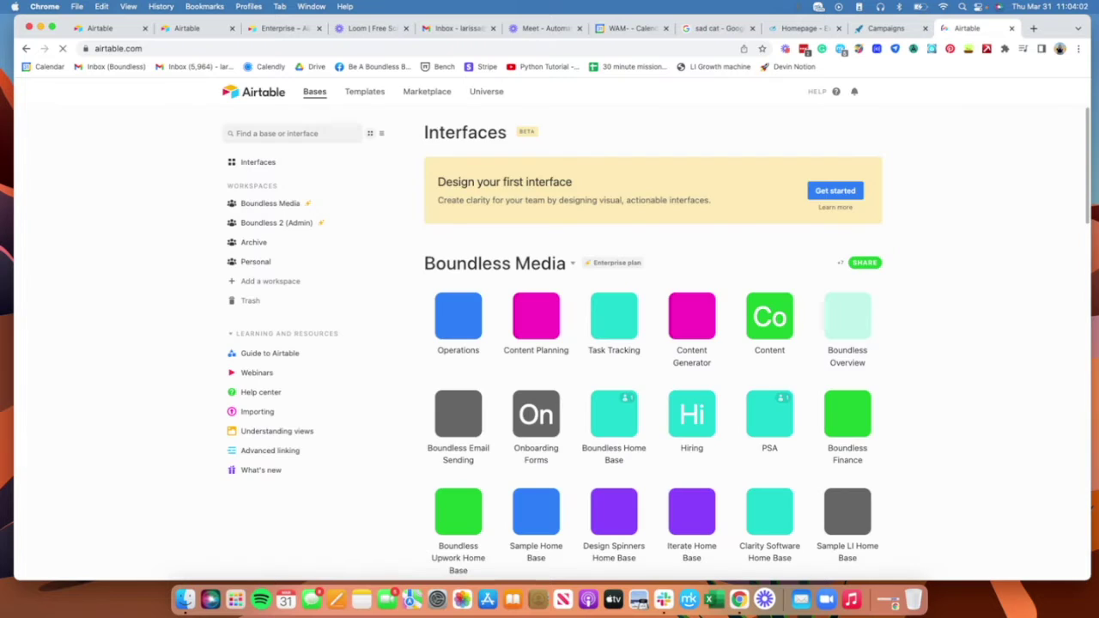
Step: Create a blank base, dismiss Getting started, and rename Table 1 to 'Raw Data'
scroll(883, 380, down, 10)
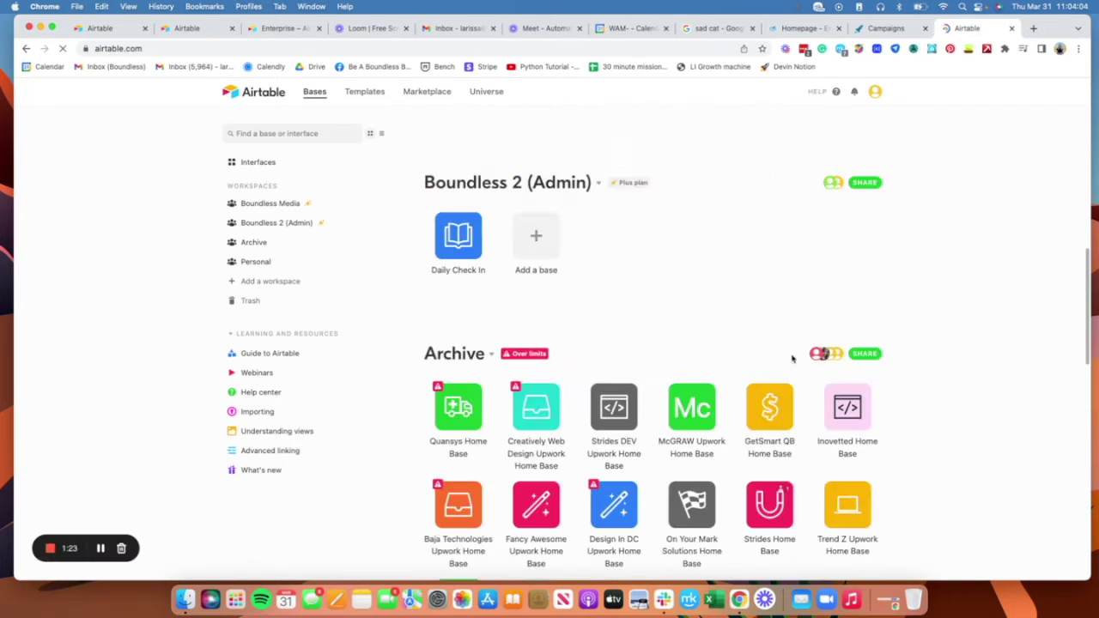
scroll(912, 336, up, 5)
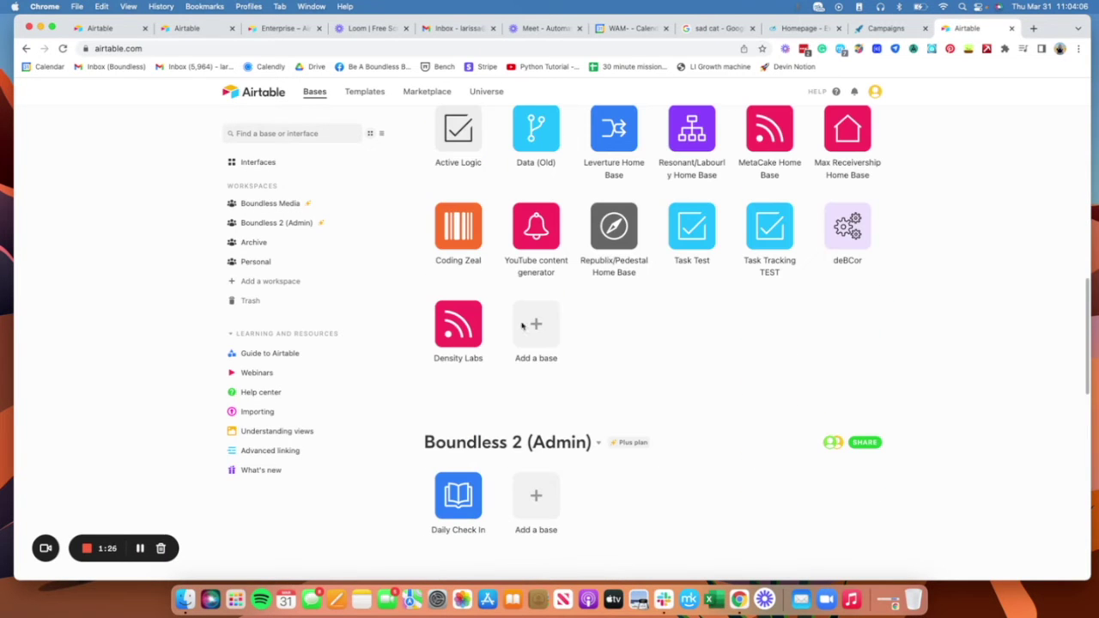
click(525, 327)
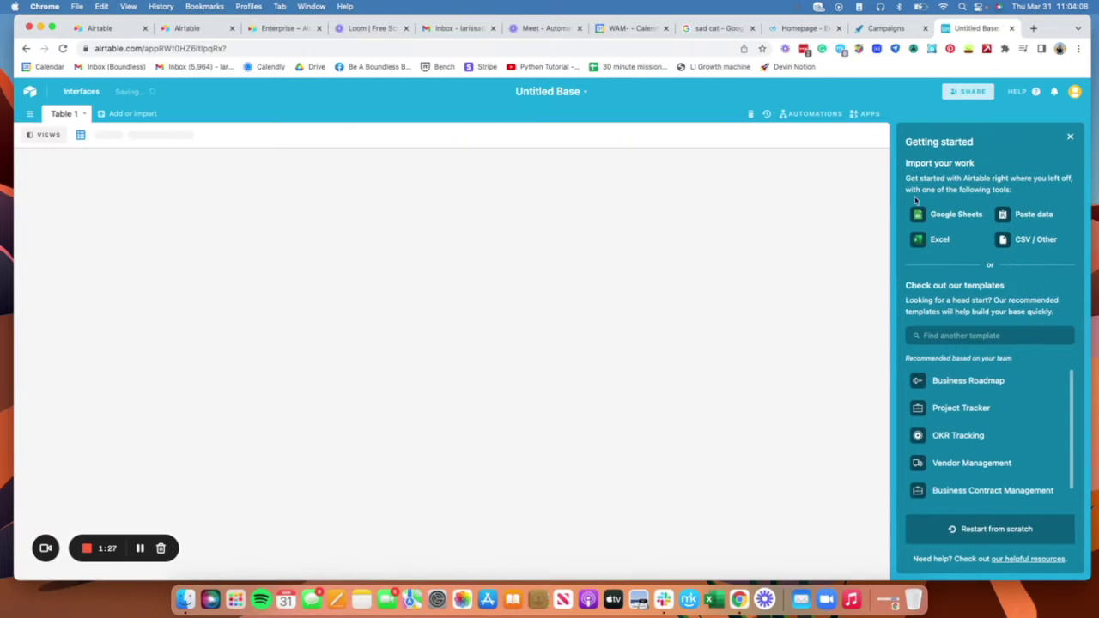
click(1069, 135)
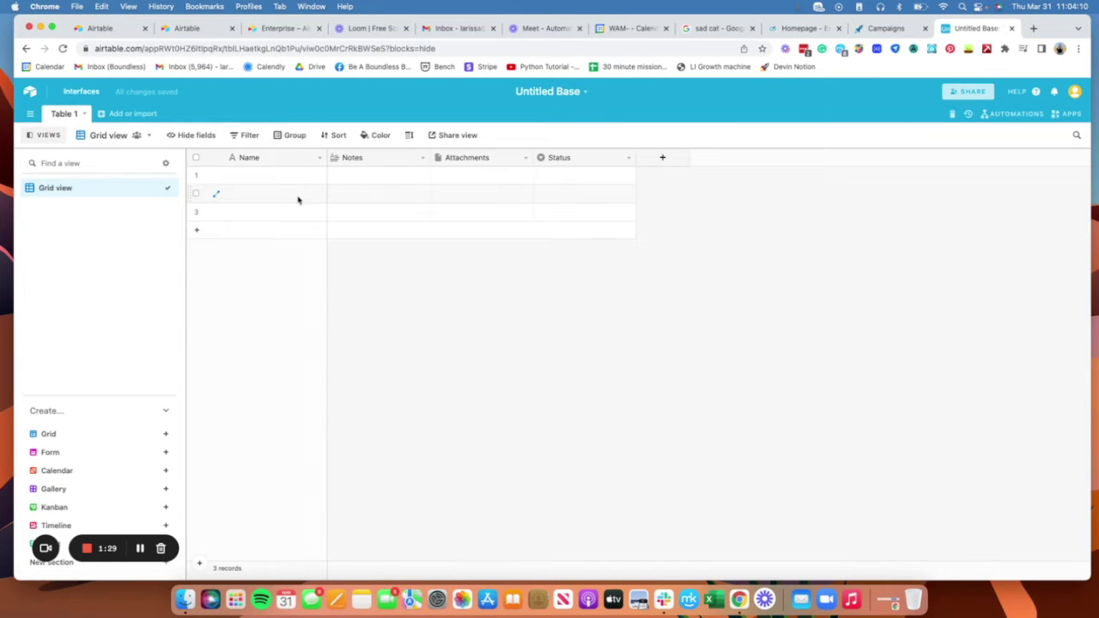
double_click(70, 114)
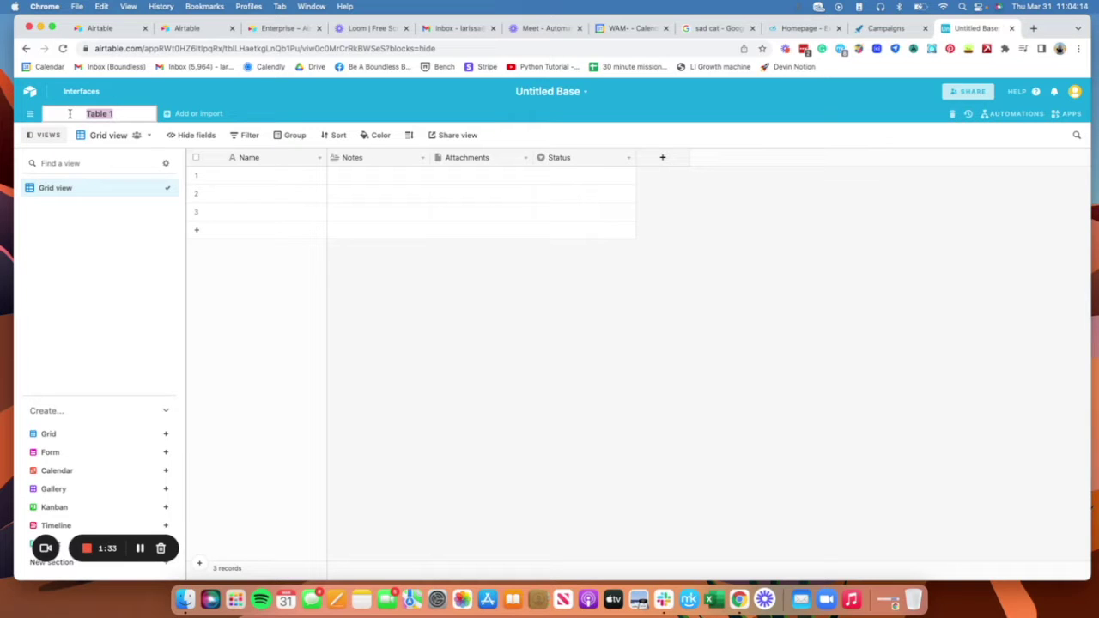
text(Raw Data)
key(Return)
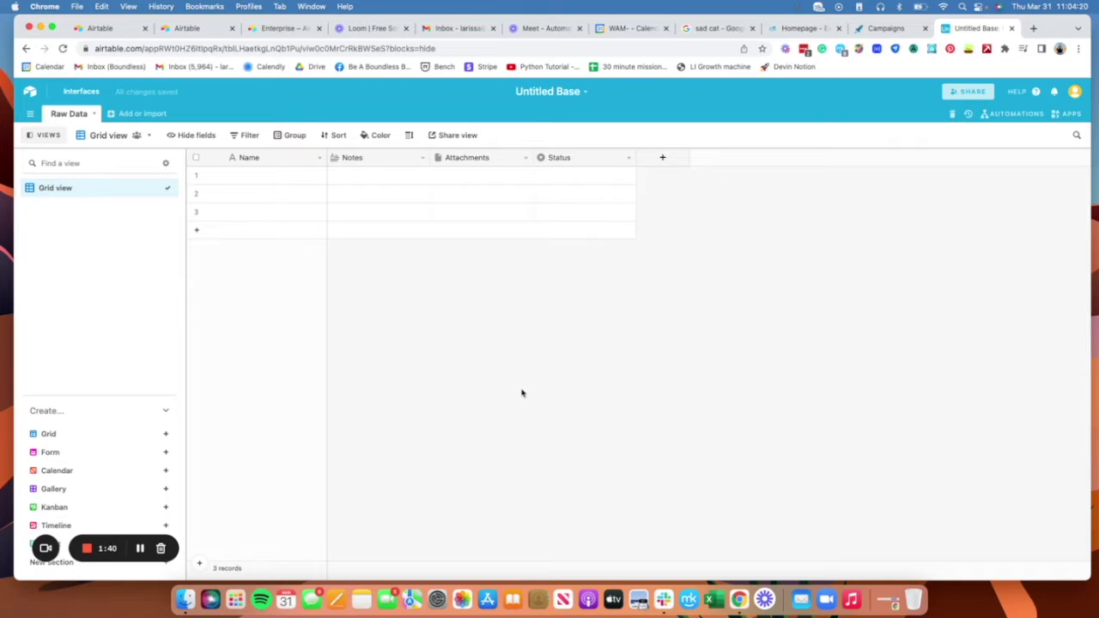
click(273, 178)
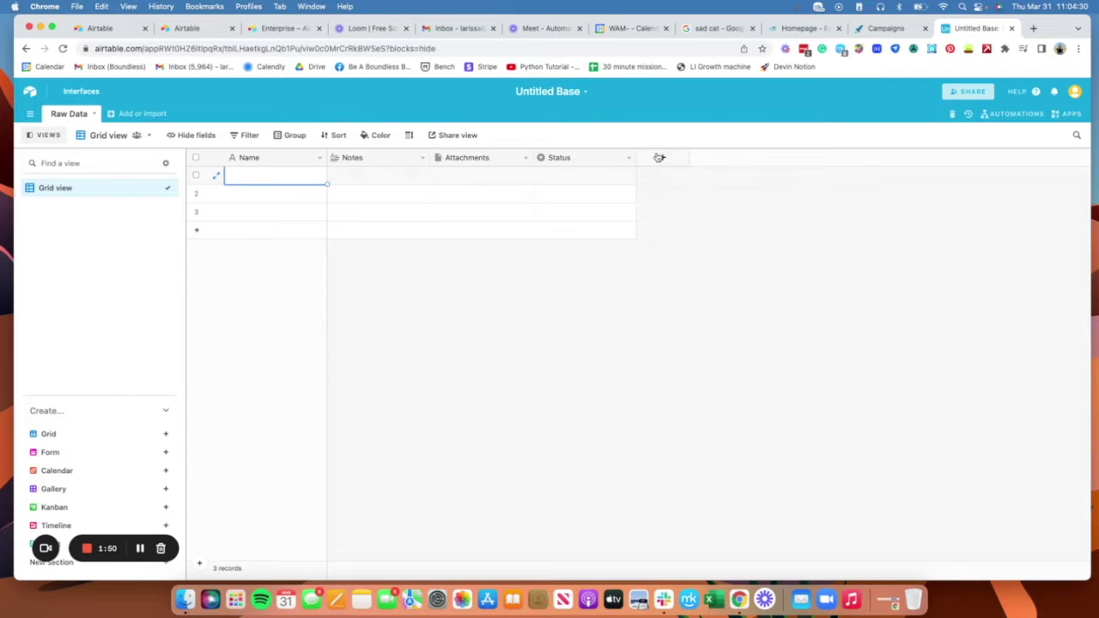
Step: Add single line text fields named 'First Name' and 'Last Name'
click(662, 157)
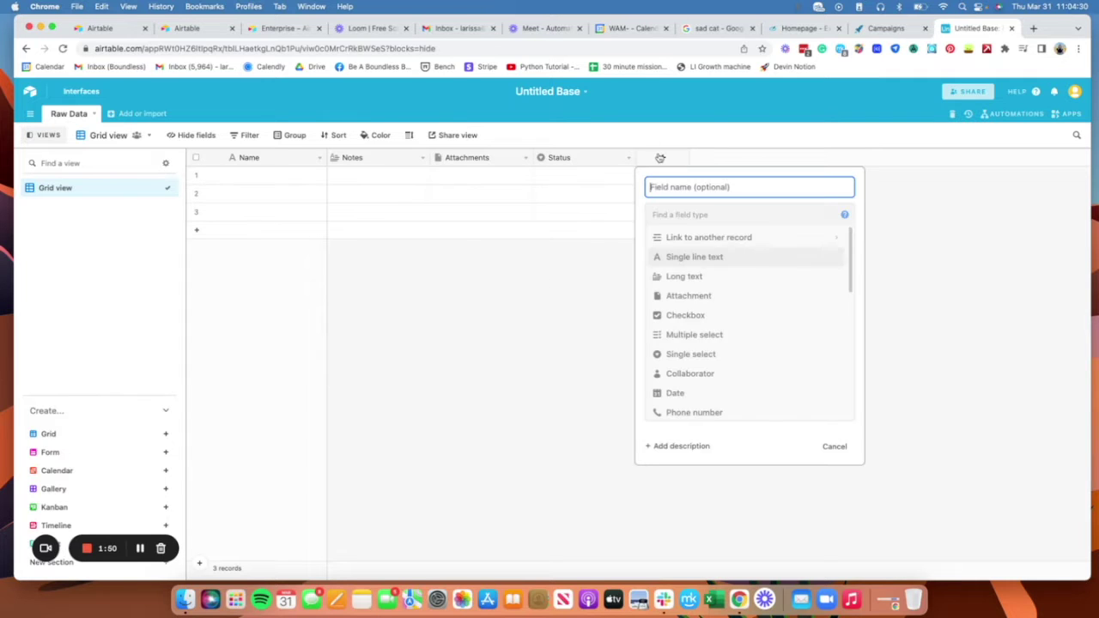
click(746, 260)
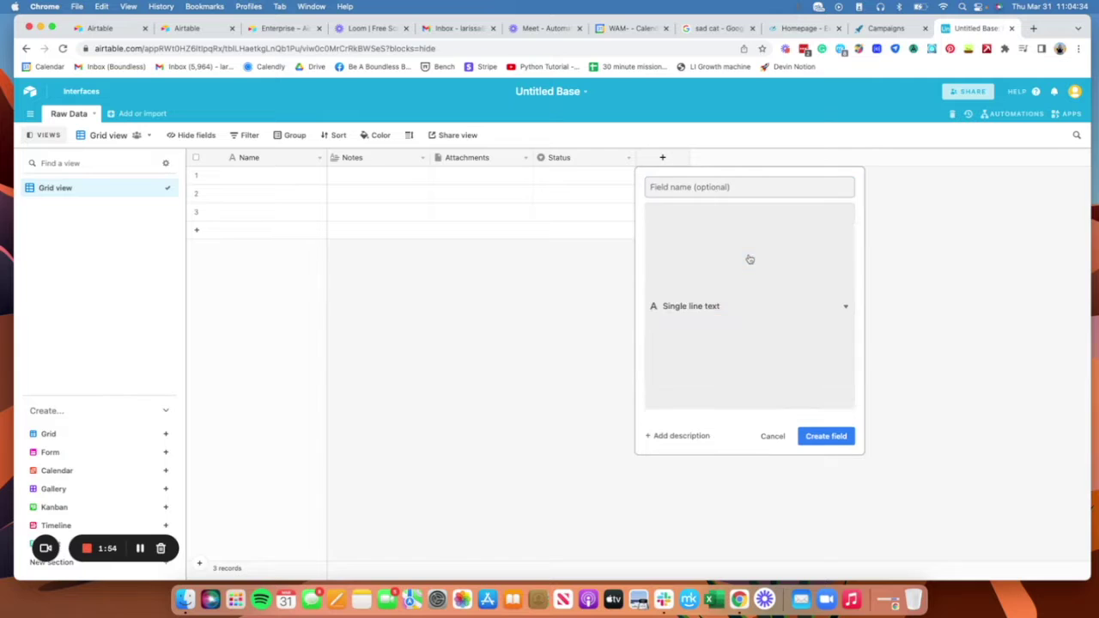
text(First )
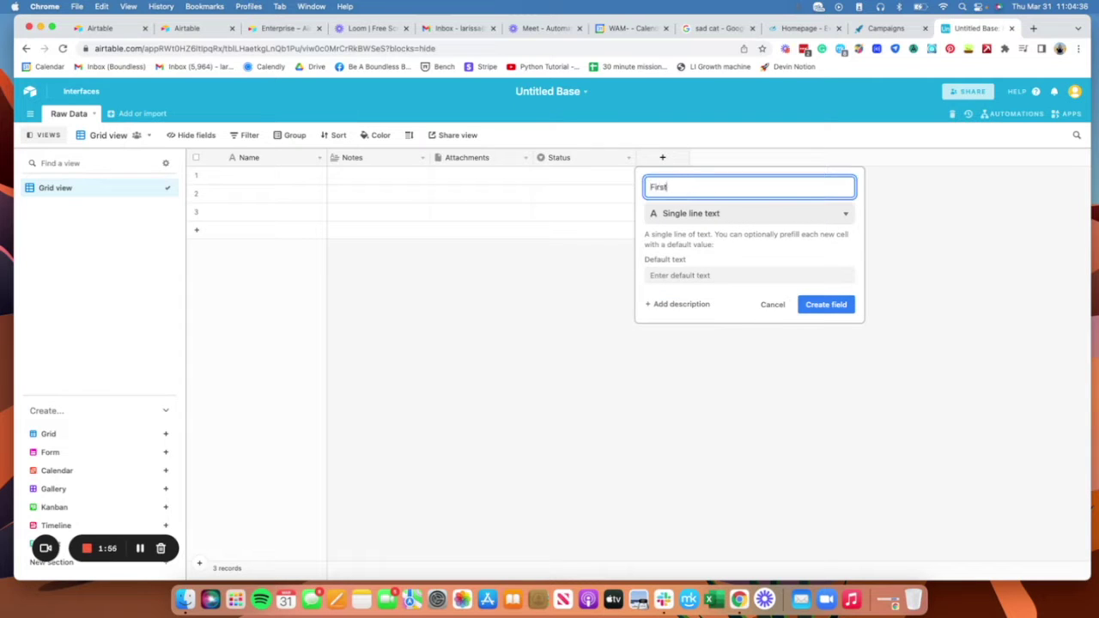
text(Name)
click(826, 304)
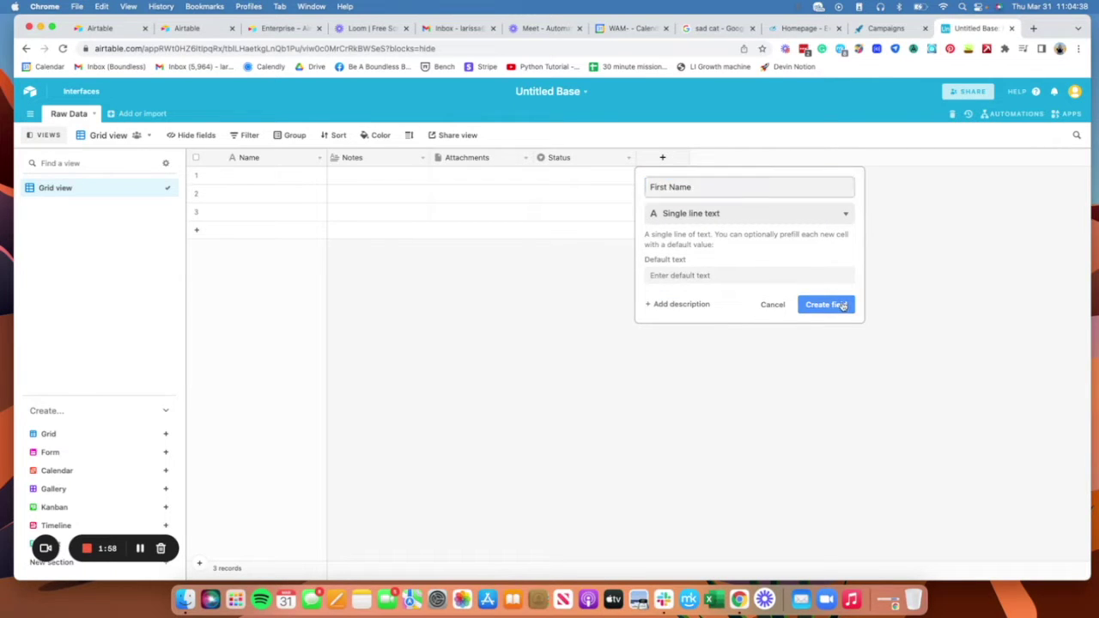
click(767, 158)
text(L)
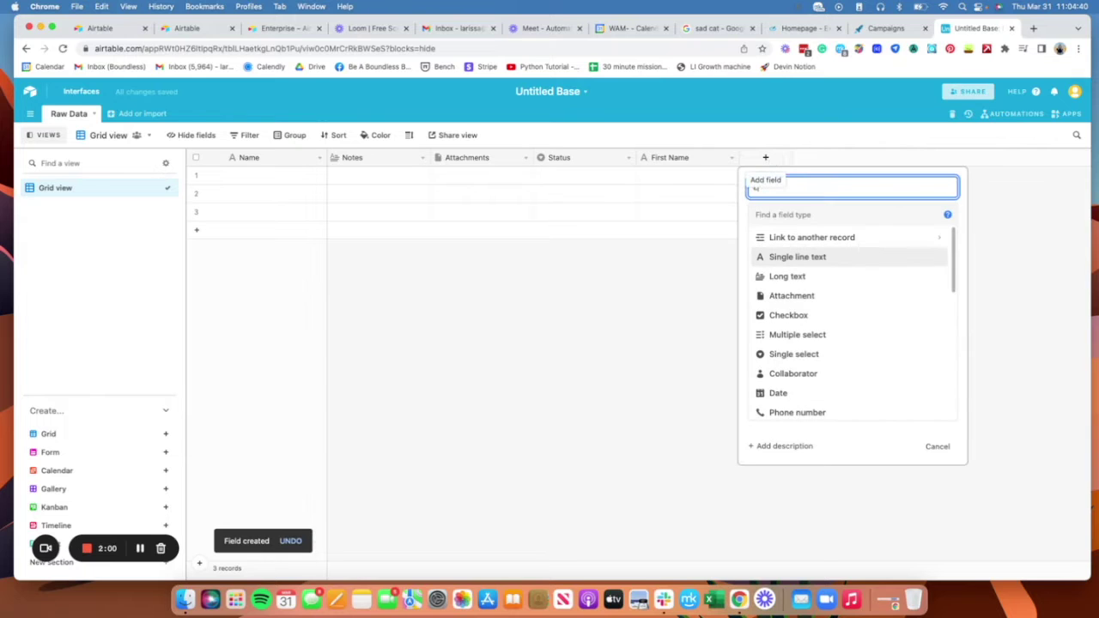
text(ast Name)
click(854, 256)
click(929, 307)
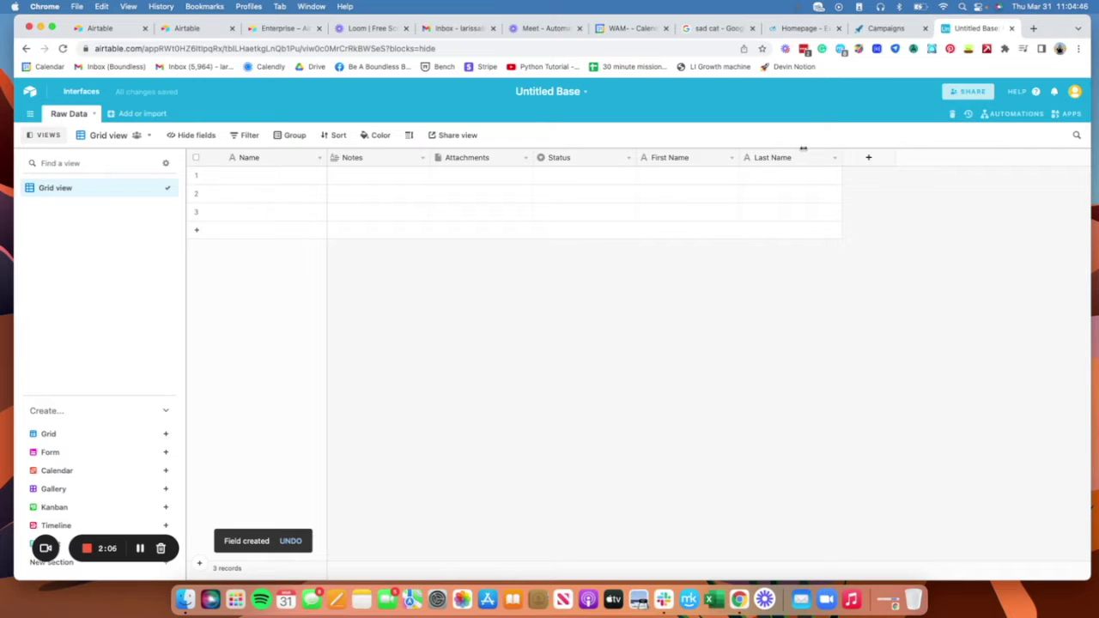
Step: Rename the Attachments field to 'Image' and discard a mistyped Connection_A field
double_click(481, 158)
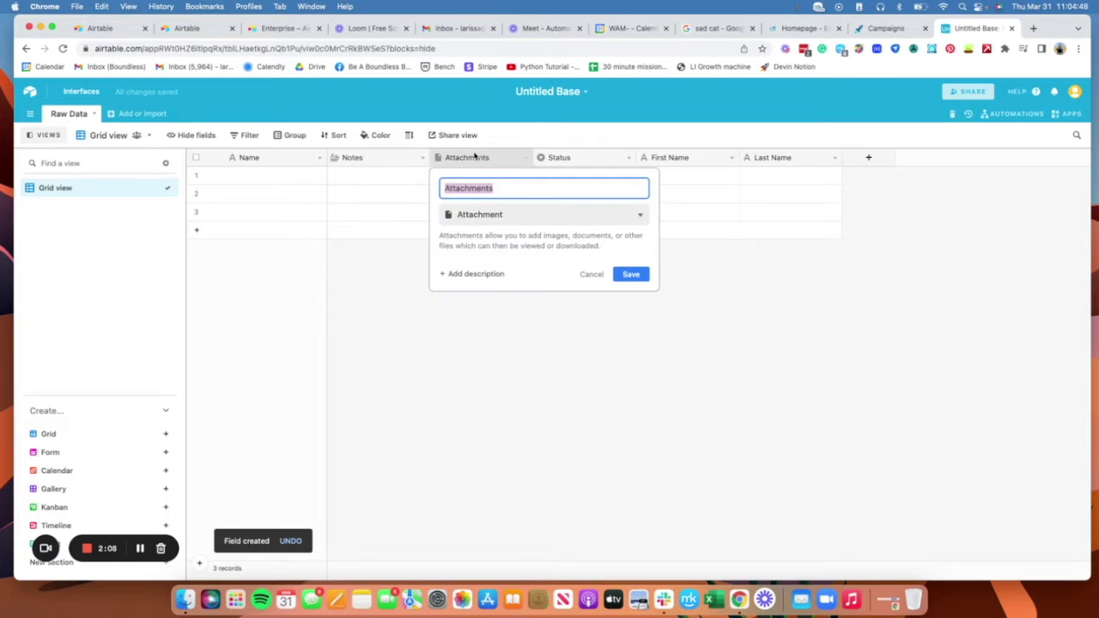
text(Image)
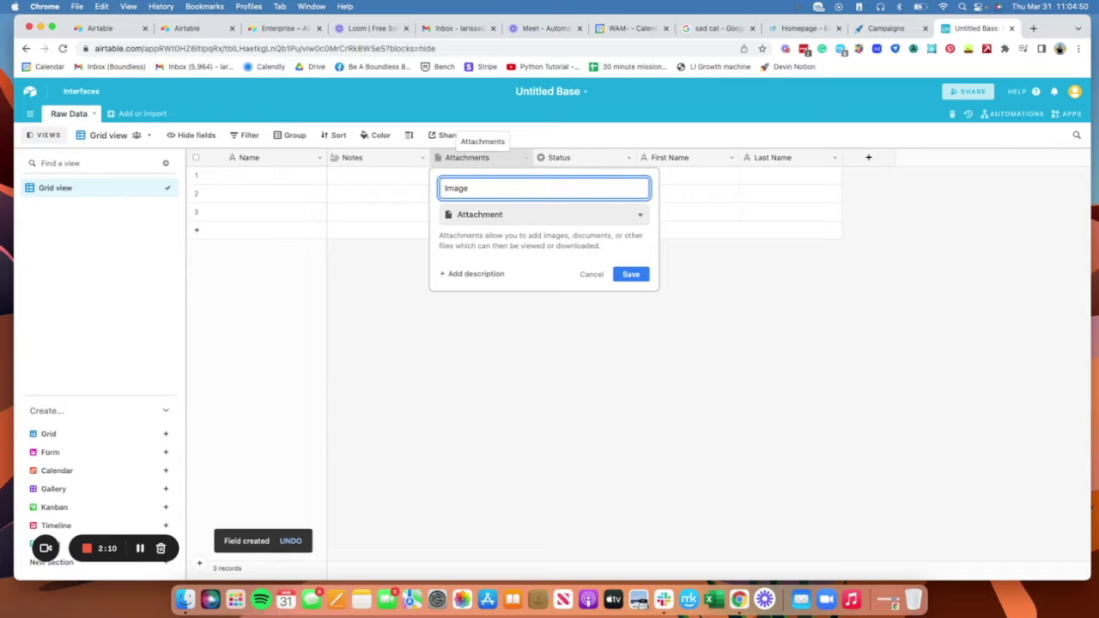
click(639, 280)
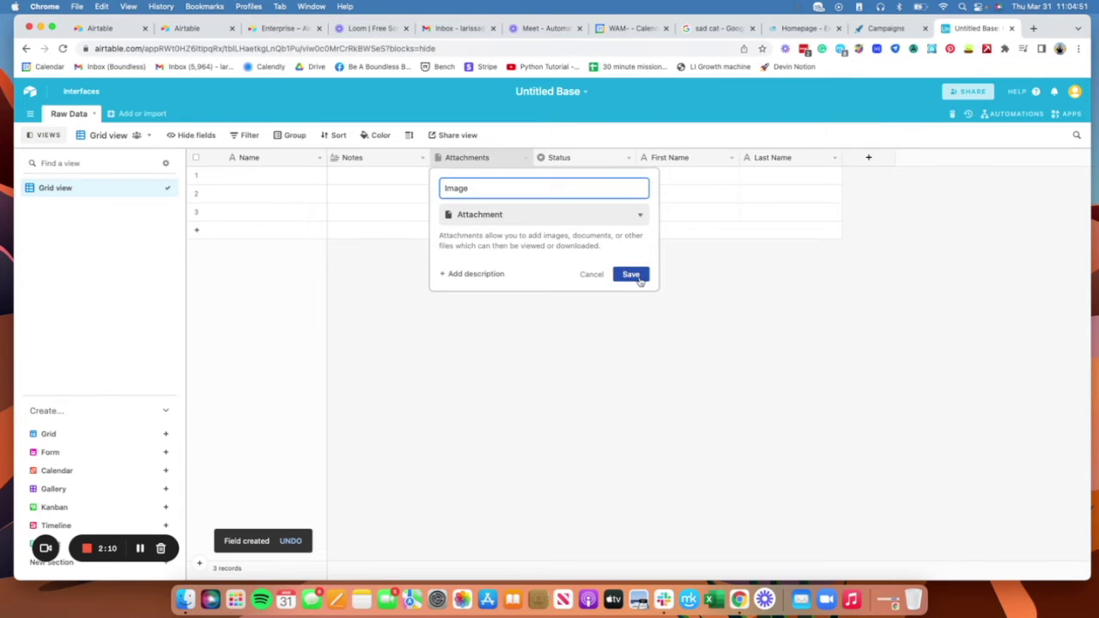
click(869, 159)
text(Cp)
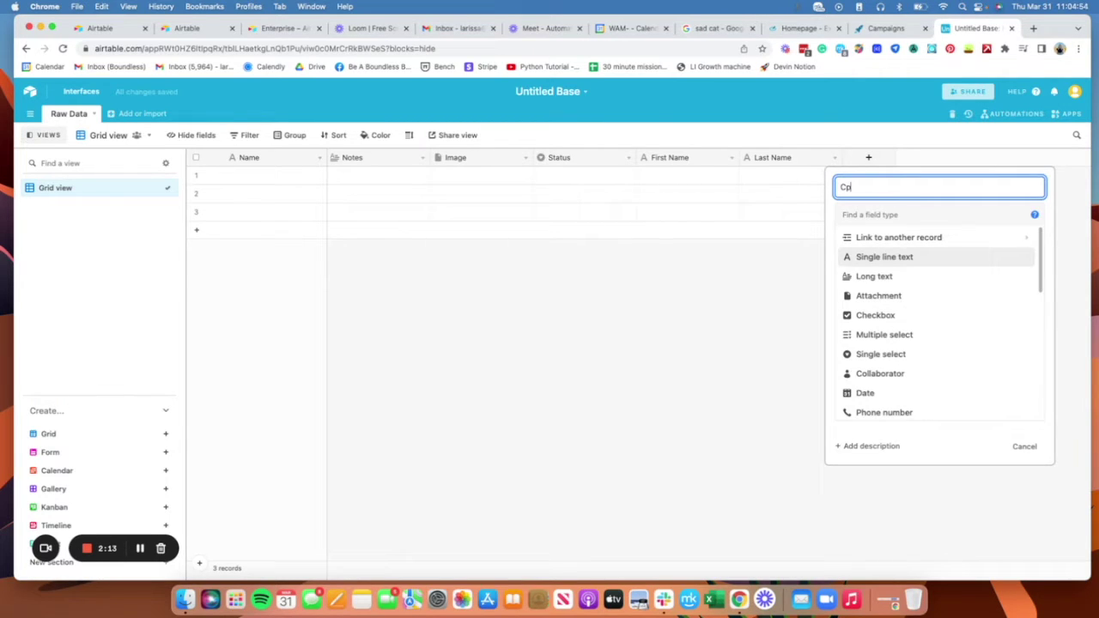
text(nnection_A)
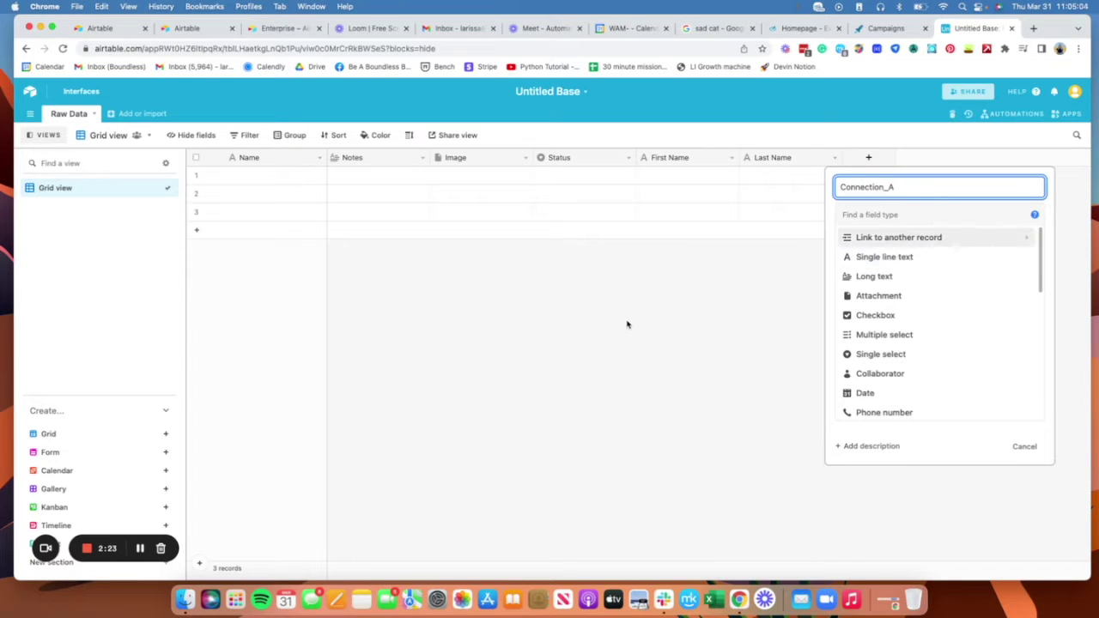
click(712, 318)
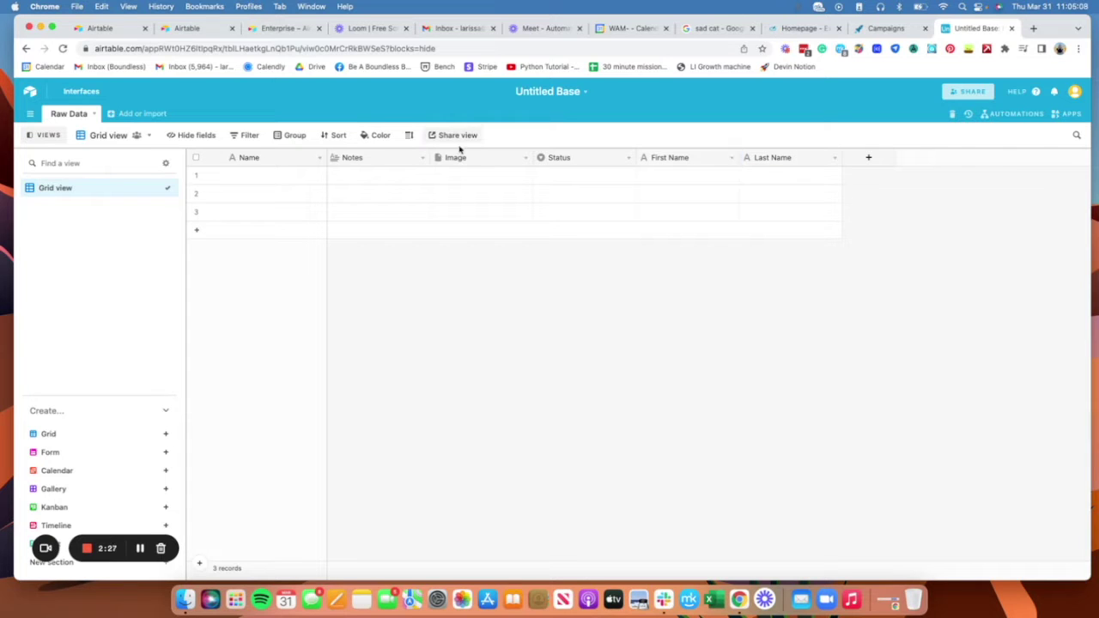
Step: Add a single line text field named 'Connection_A'
drag(468, 158, 552, 169)
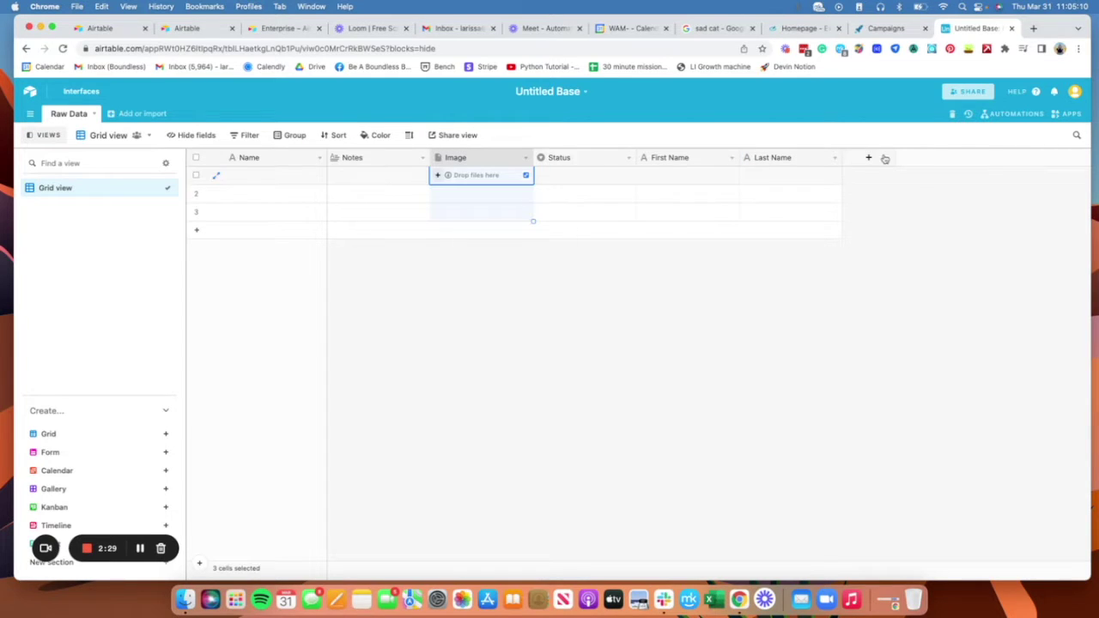
click(868, 157)
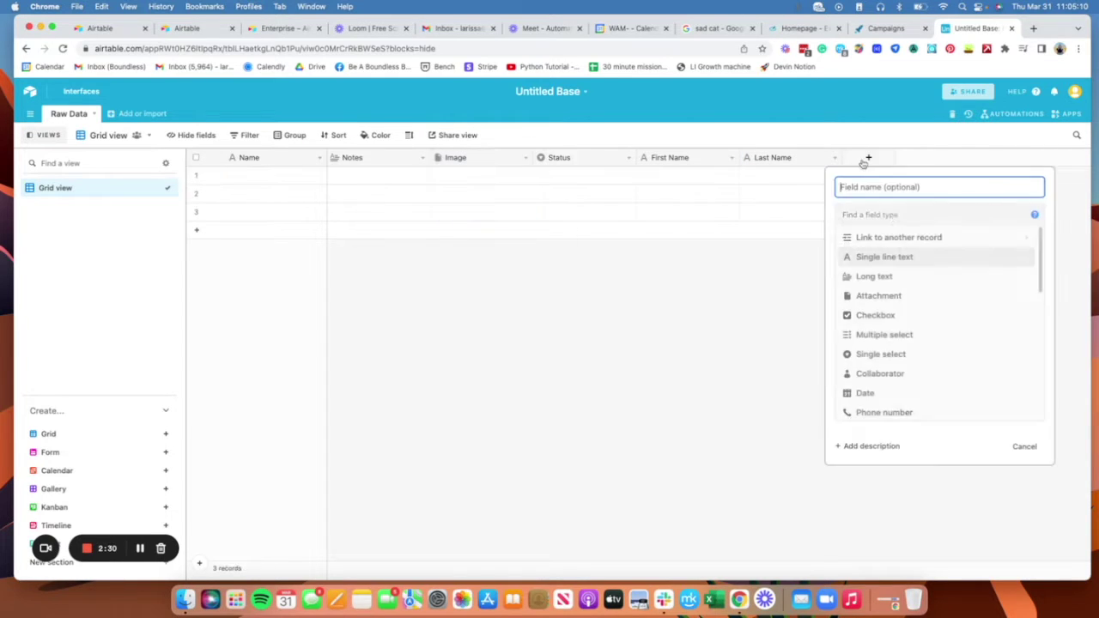
click(908, 257)
text(Co)
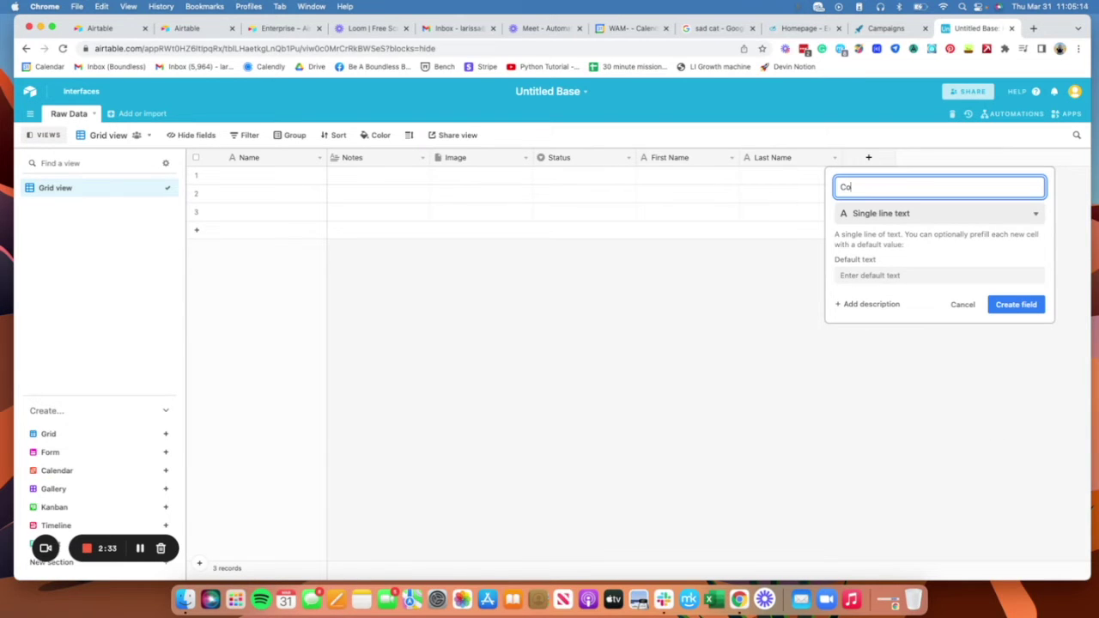
text(nnection_A)
click(1030, 306)
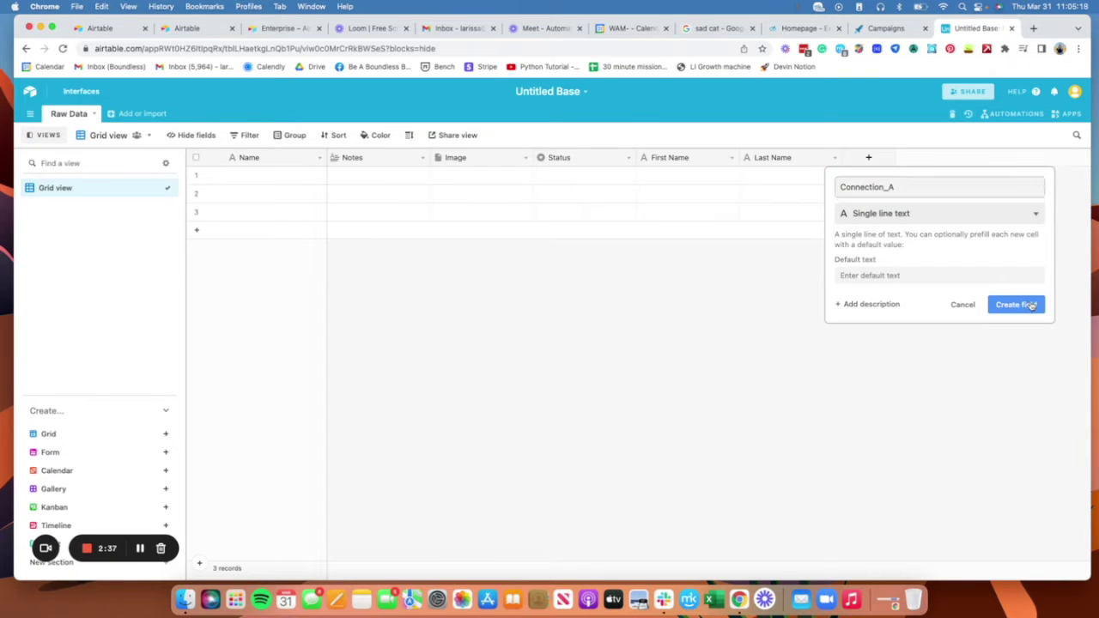
Step: Rename the First Name field to 'First_Name'
click(730, 157)
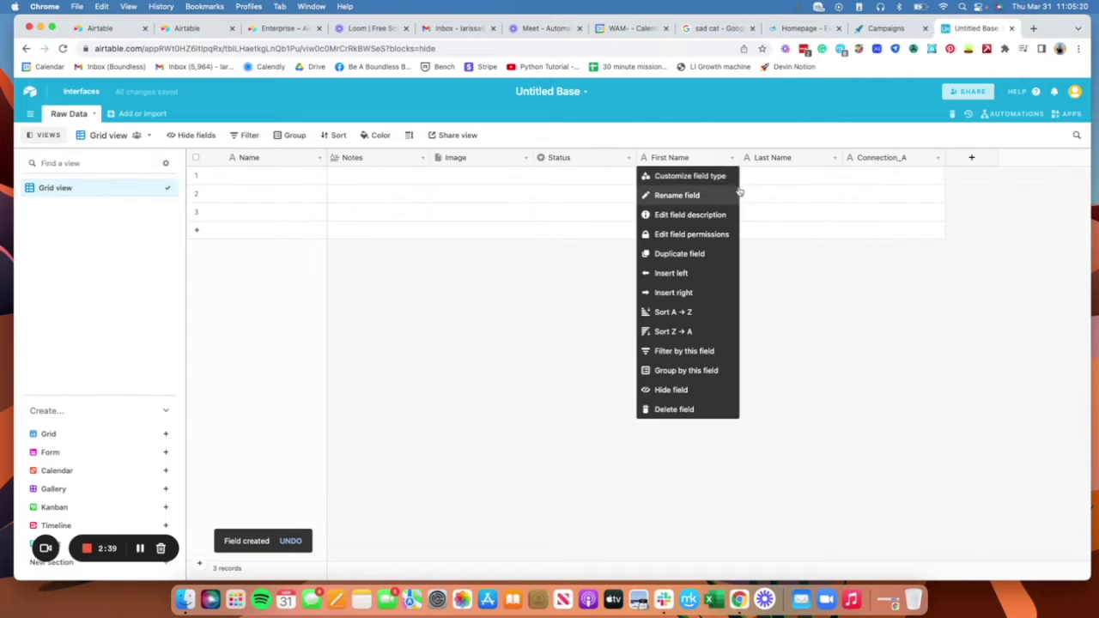
click(712, 197)
click(671, 158)
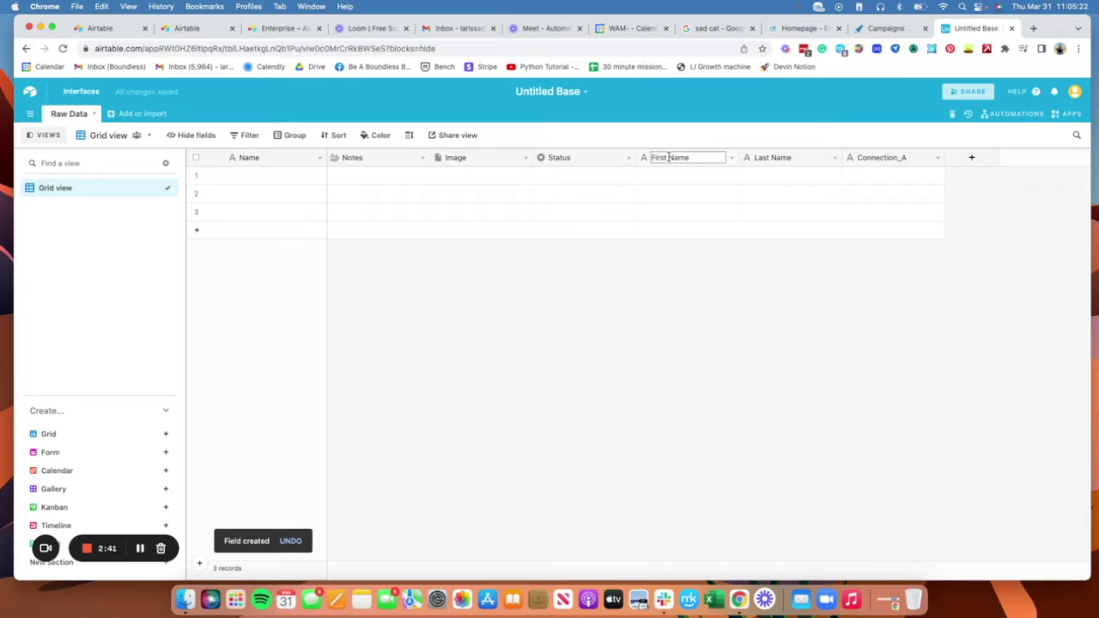
key(BackSpace)
text(_)
key(Return)
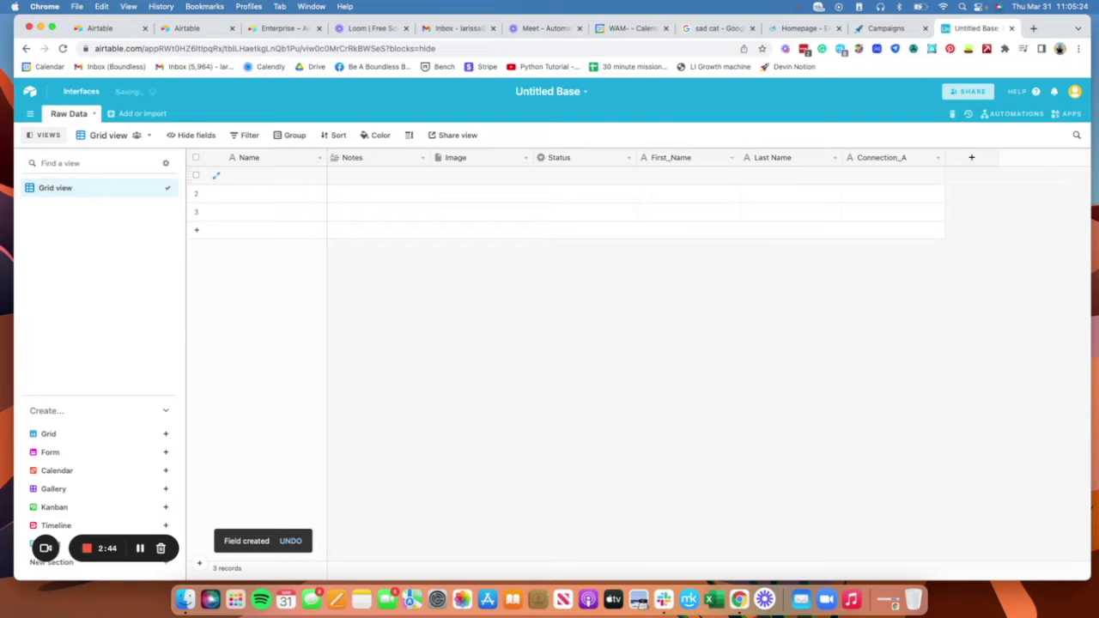
Step: Rename Last Name to 'Last_Name' and move the Image column after Connection_A
click(834, 158)
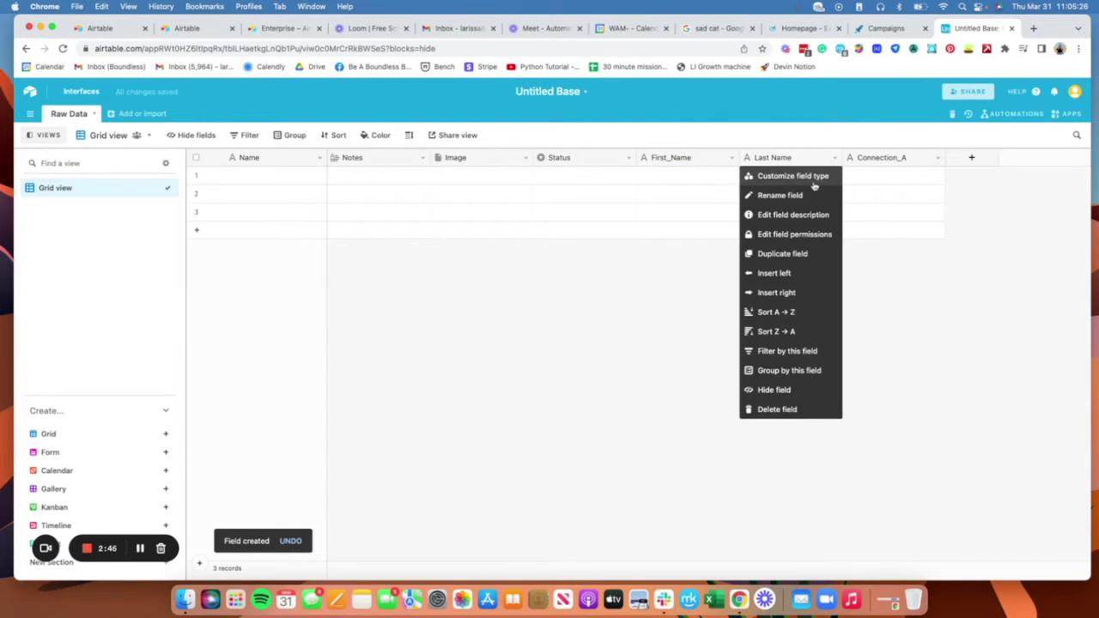
click(802, 176)
click(608, 188)
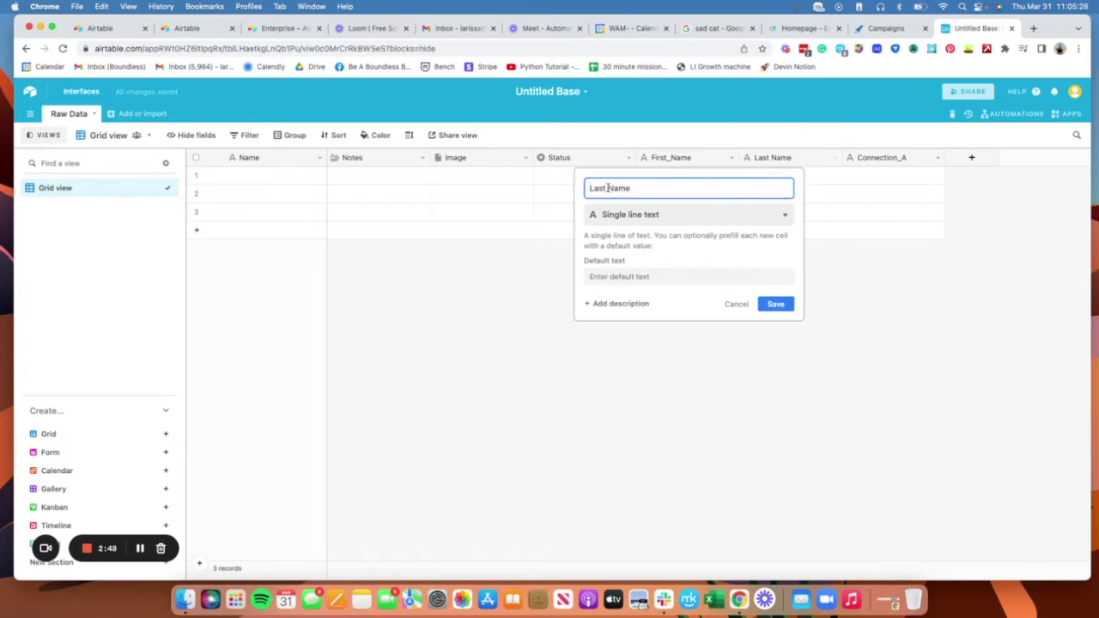
key(BackSpace)
text(_)
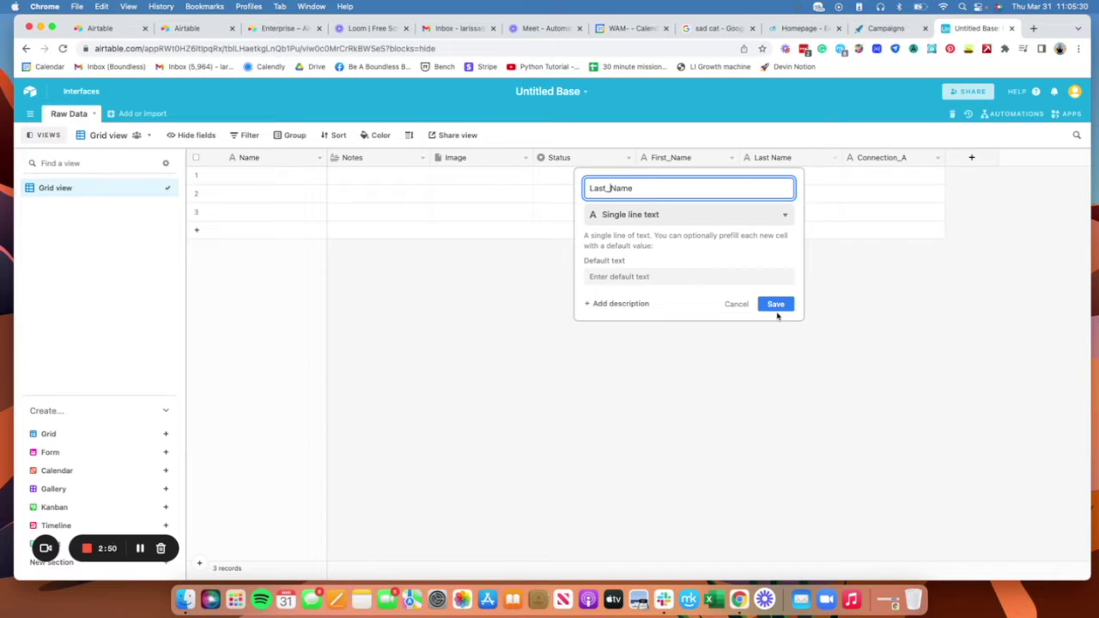
click(775, 304)
drag(486, 157, 943, 153)
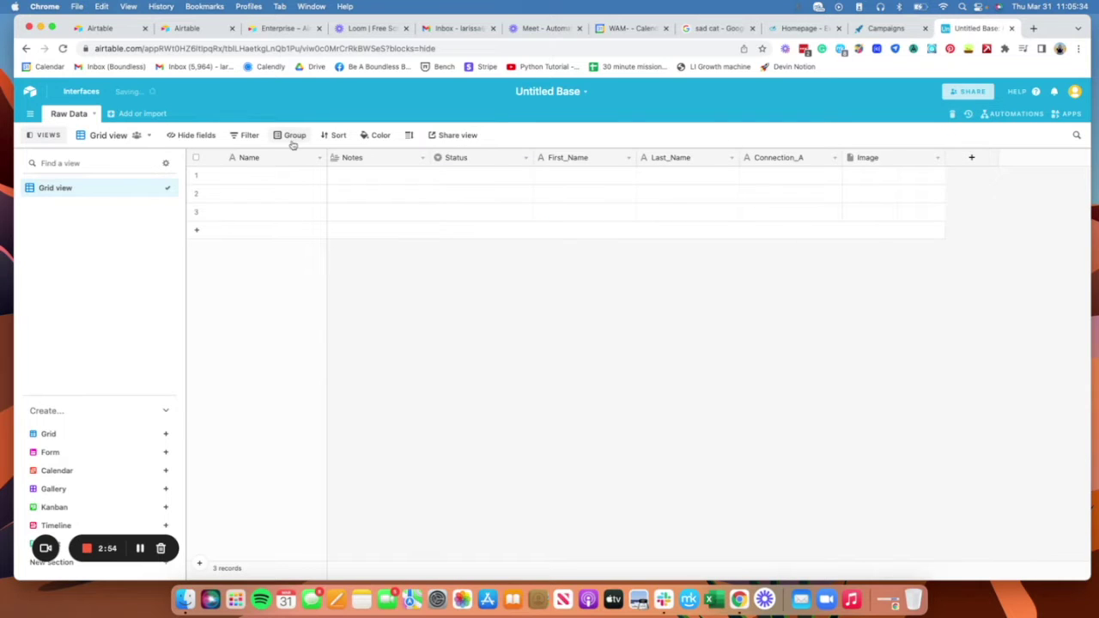
Step: Delete the Notes field and add a URL-type field named 'LinkedIn_URL'
click(424, 157)
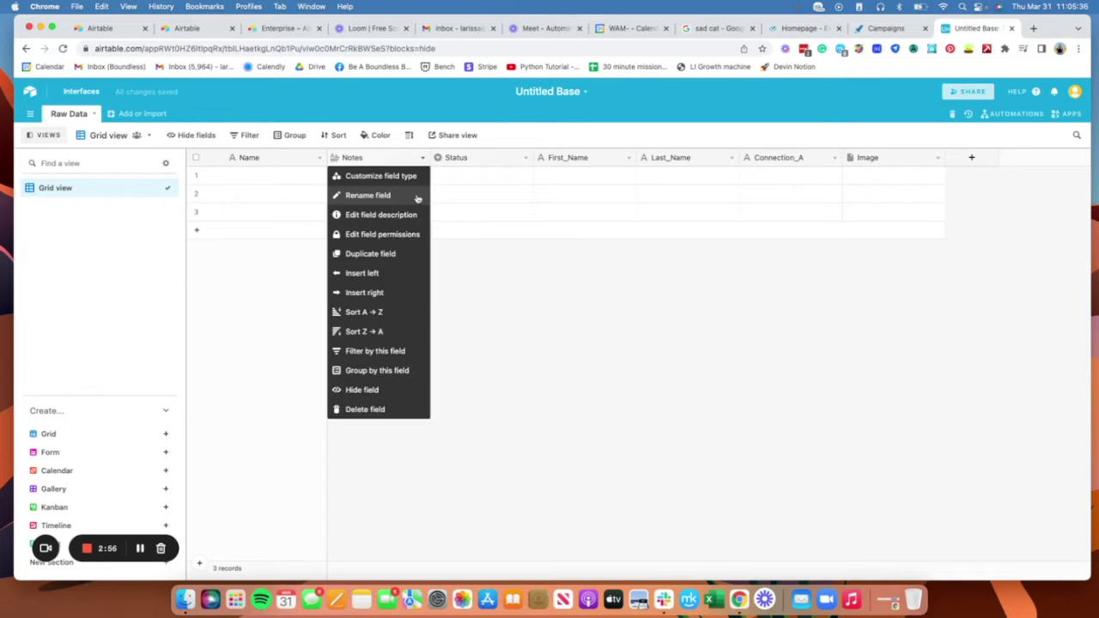
click(377, 408)
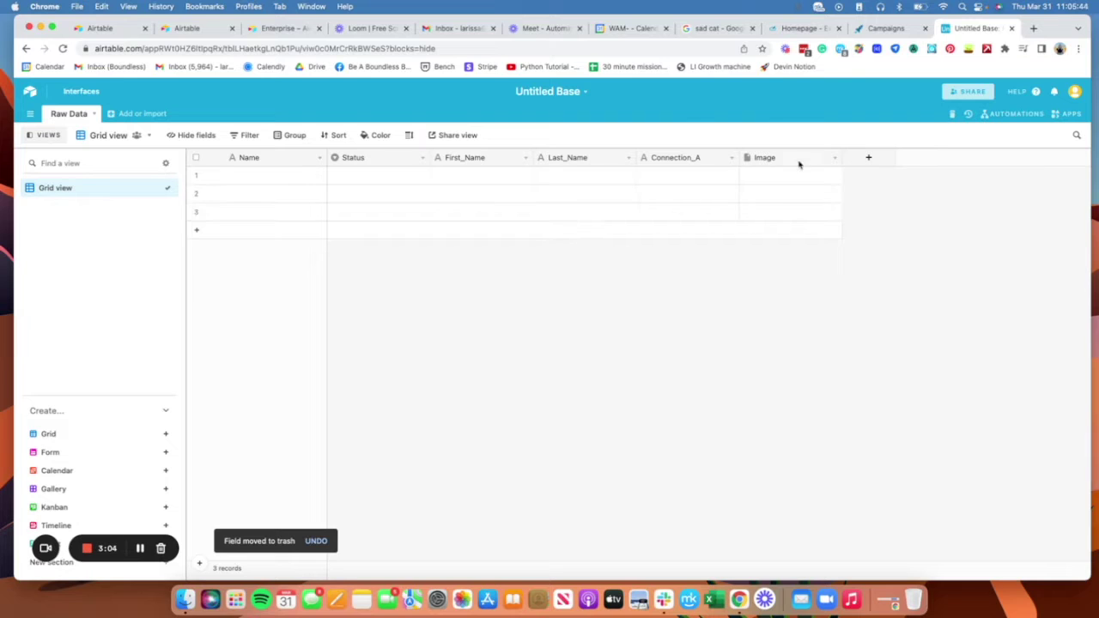
click(882, 161)
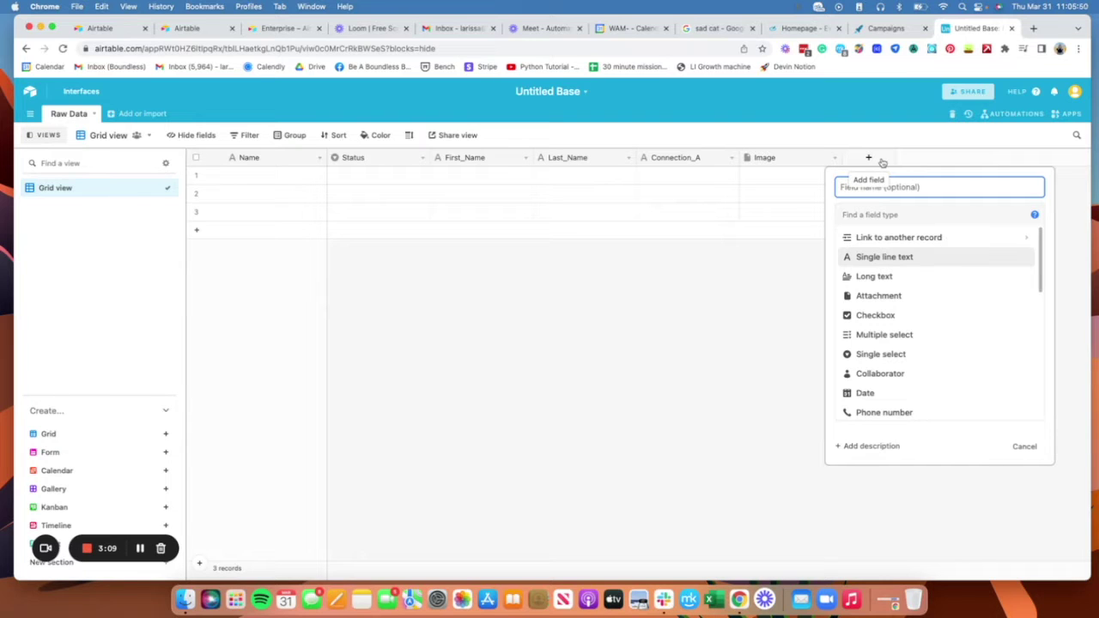
text(LinkedIn)
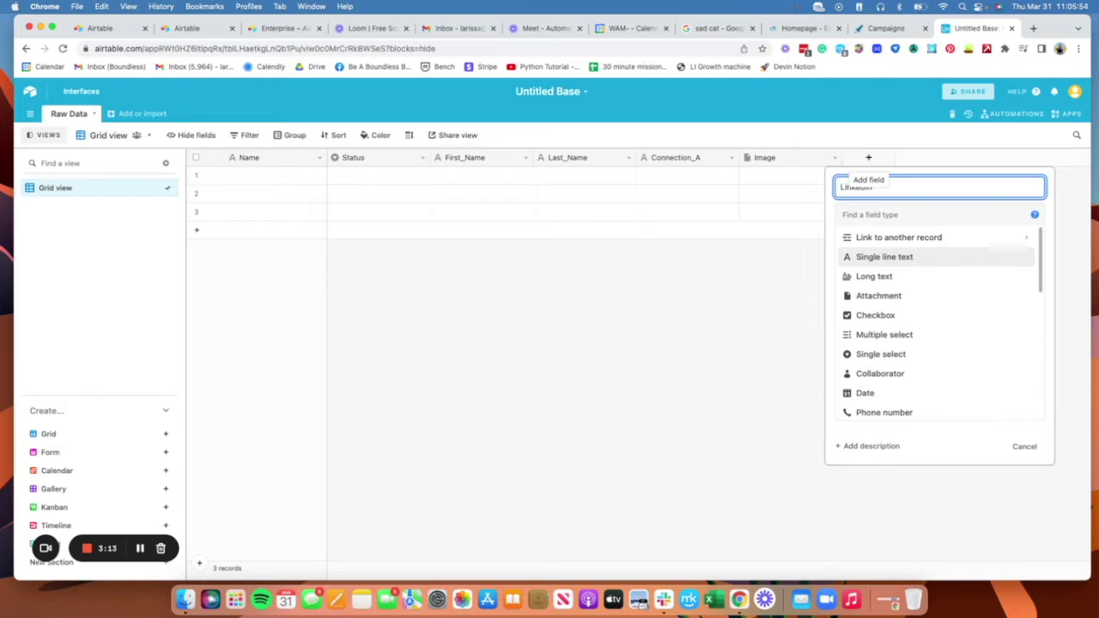
text(_URL)
scroll(923, 358, down, 5)
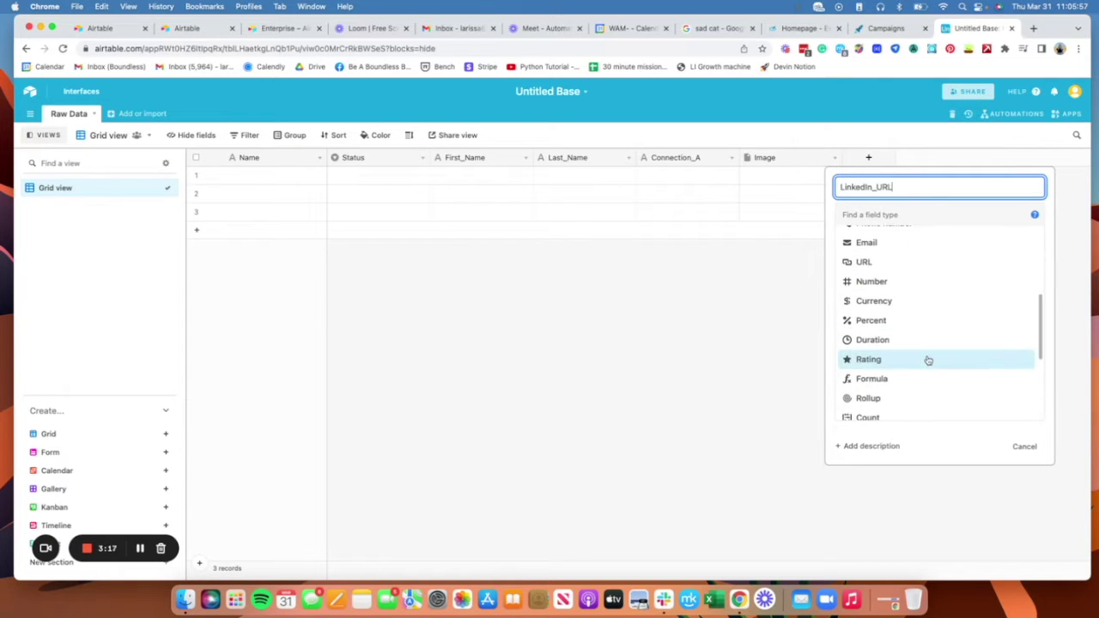
click(924, 260)
click(1023, 275)
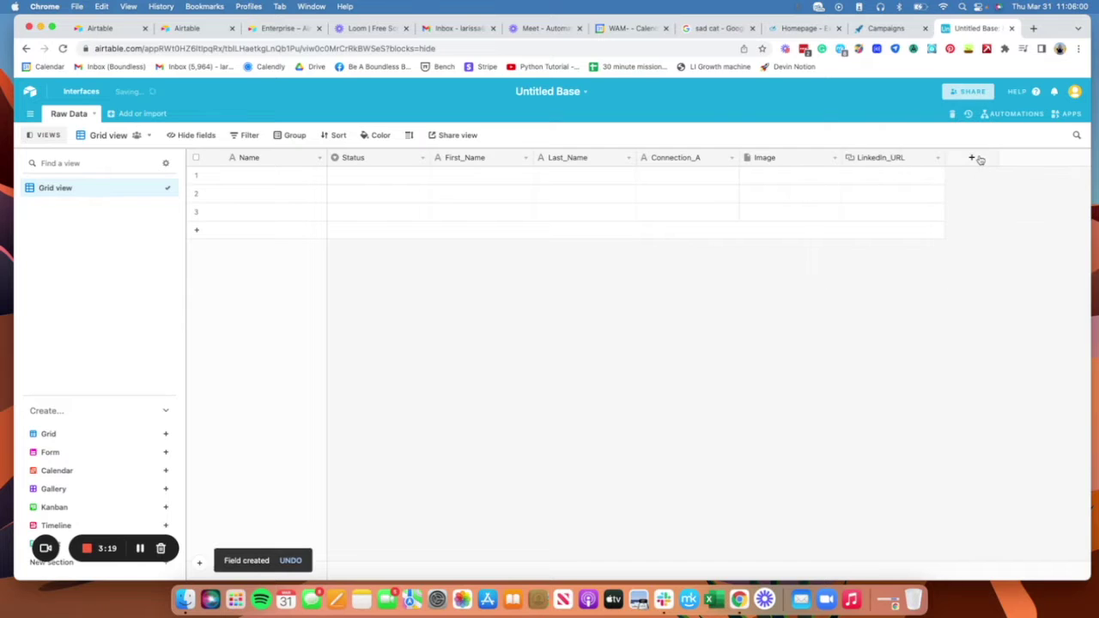
Step: Add an Email-type field named 'Email'
click(973, 158)
text(Email)
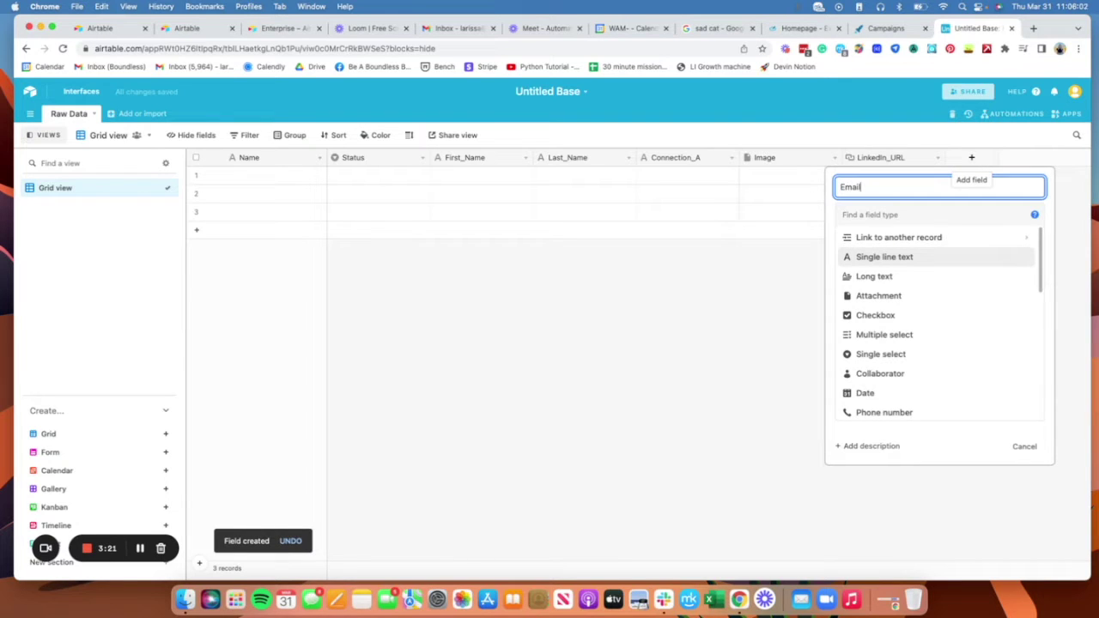
click(945, 217)
text(em)
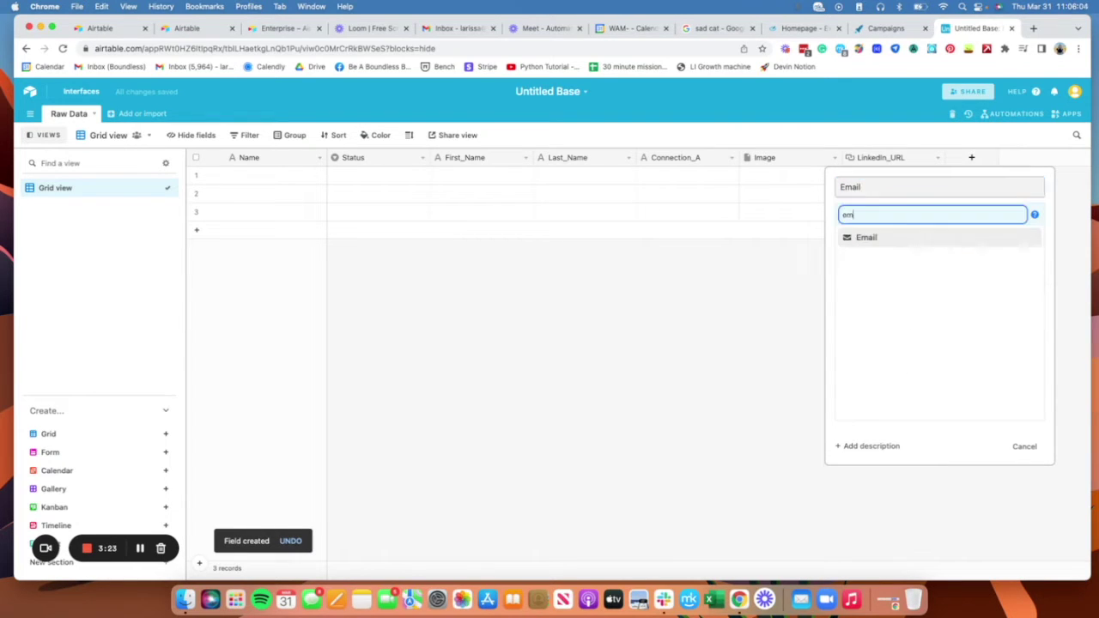
text(ail)
click(932, 240)
click(1018, 273)
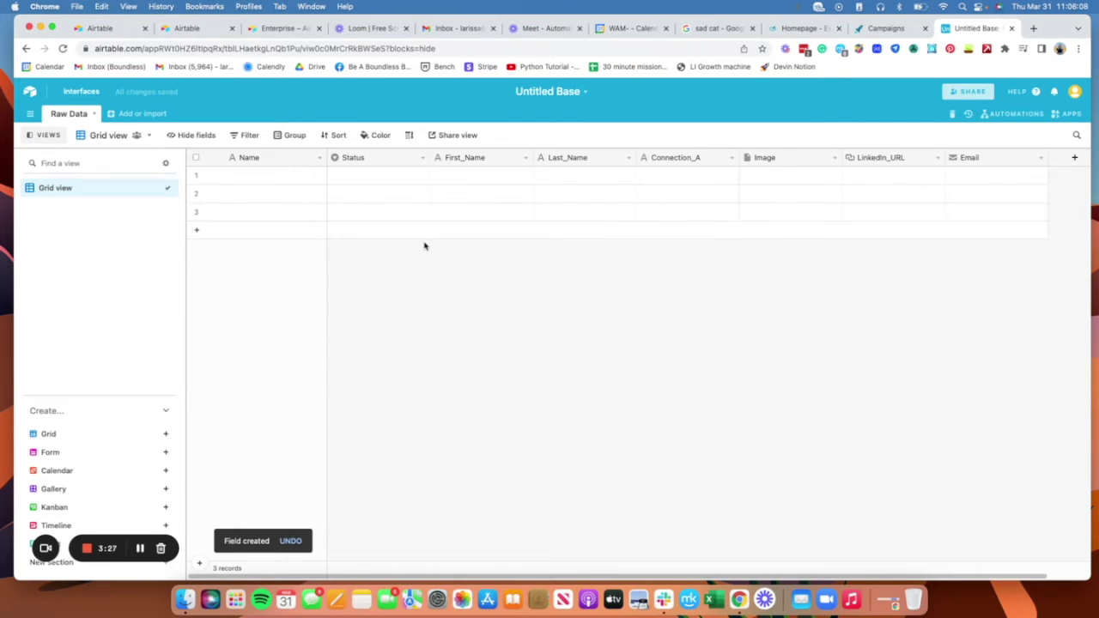
Step: Fill row 1 with the contact's first name, last name and a "Let's connect" greeting
click(522, 178)
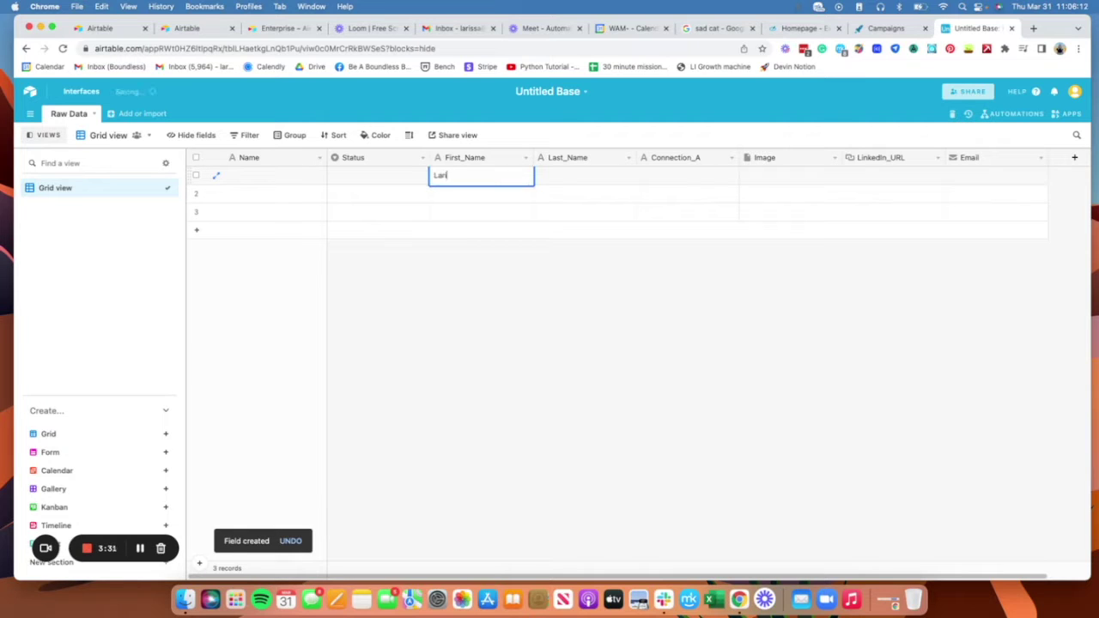
key(Tab)
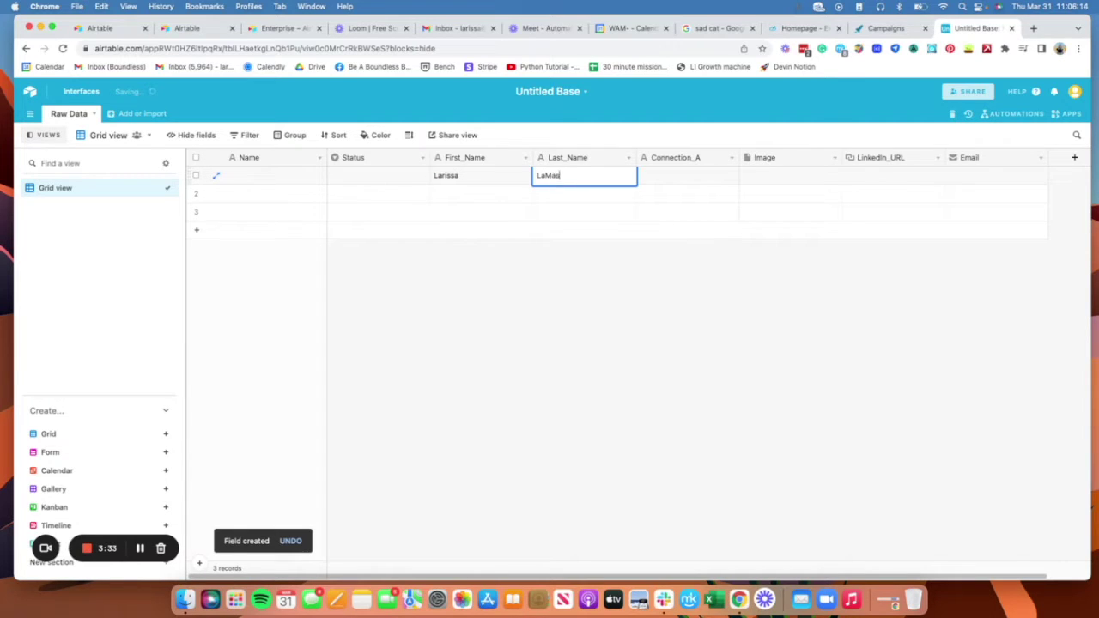
key(Tab)
text(Hey )
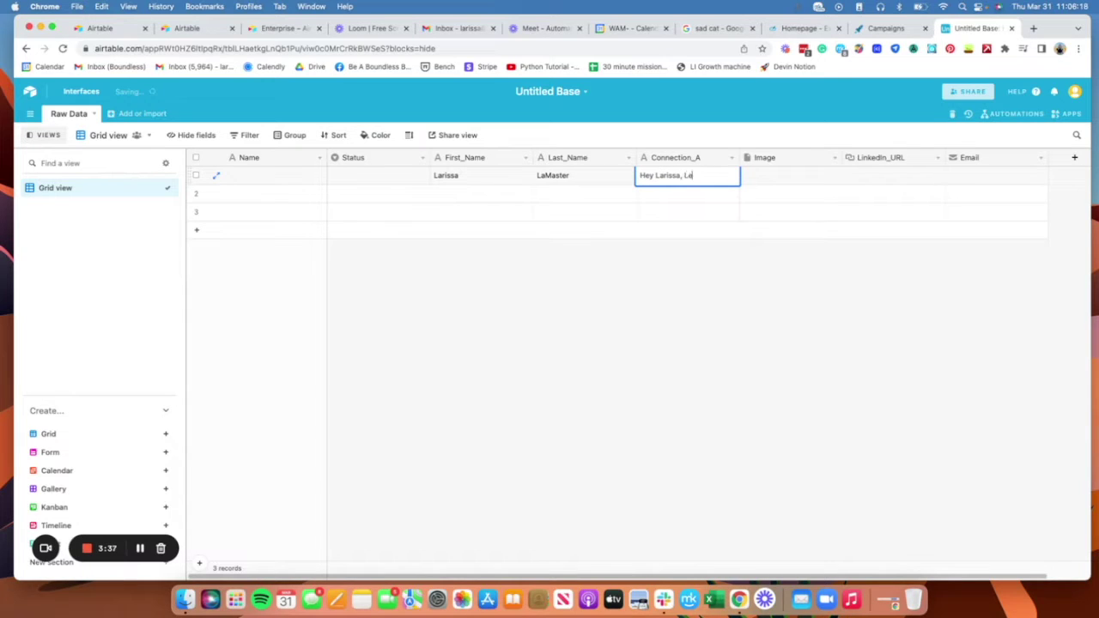
text(Larissa, Let's connect)
key(Tab)
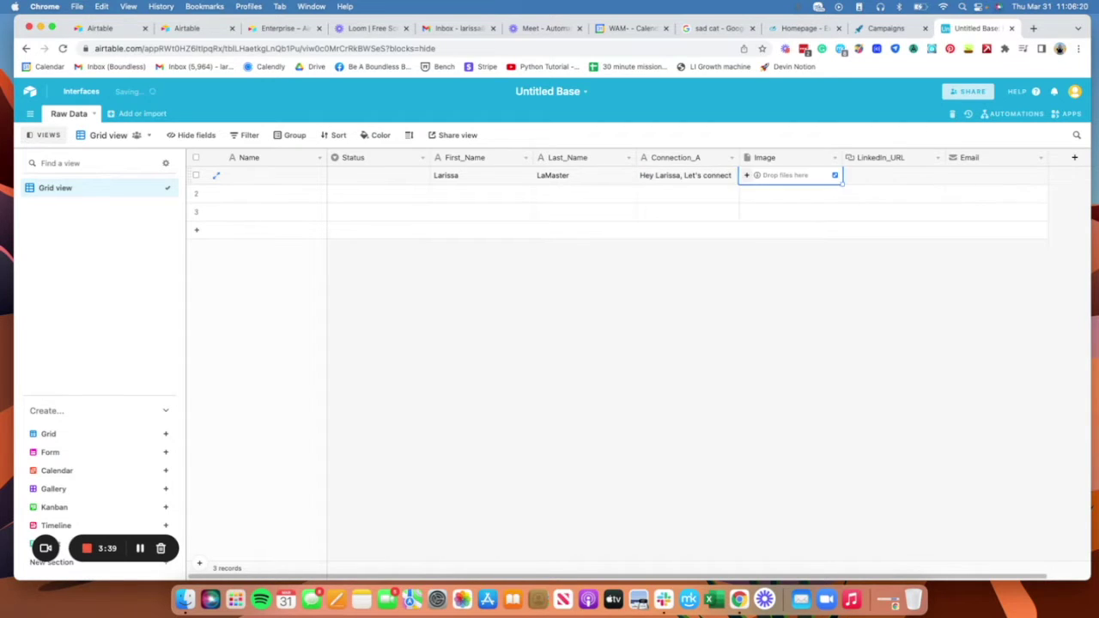
Step: Paste the contact's LinkedIn profile URL from linkedin.com into row 1's LinkedIn_URL cell
click(897, 182)
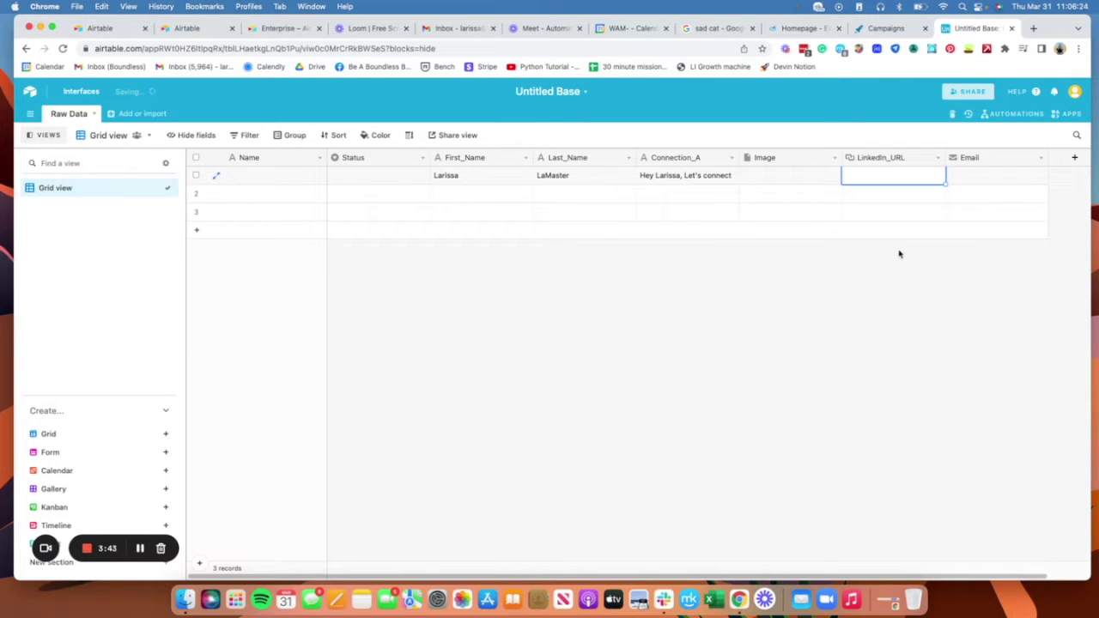
click(1033, 28)
text(l)
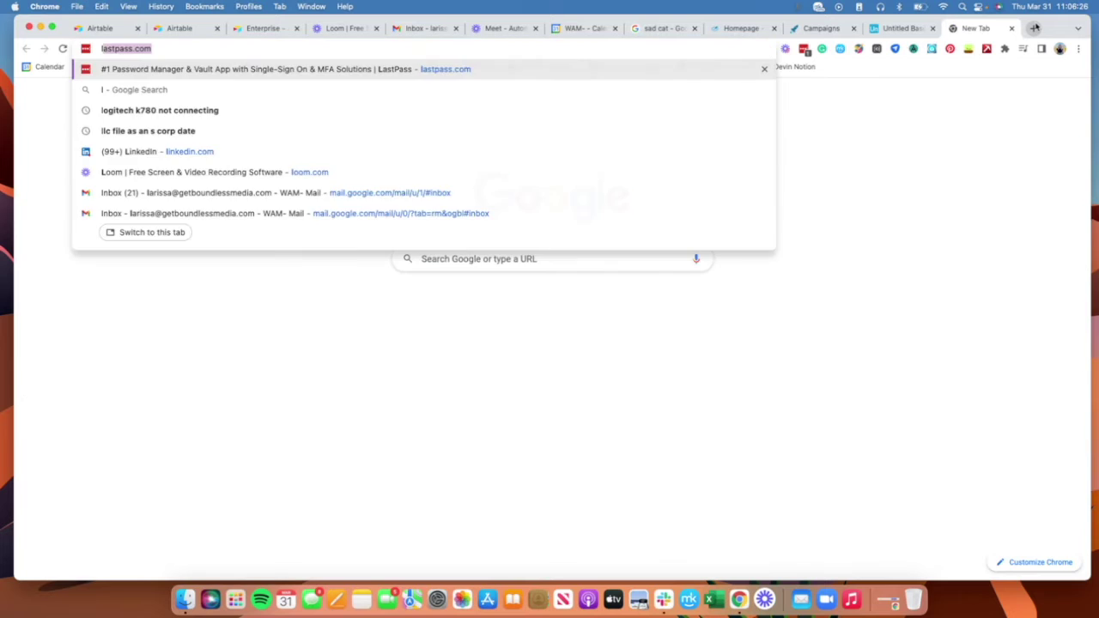
text(inkedin.com)
key(Return)
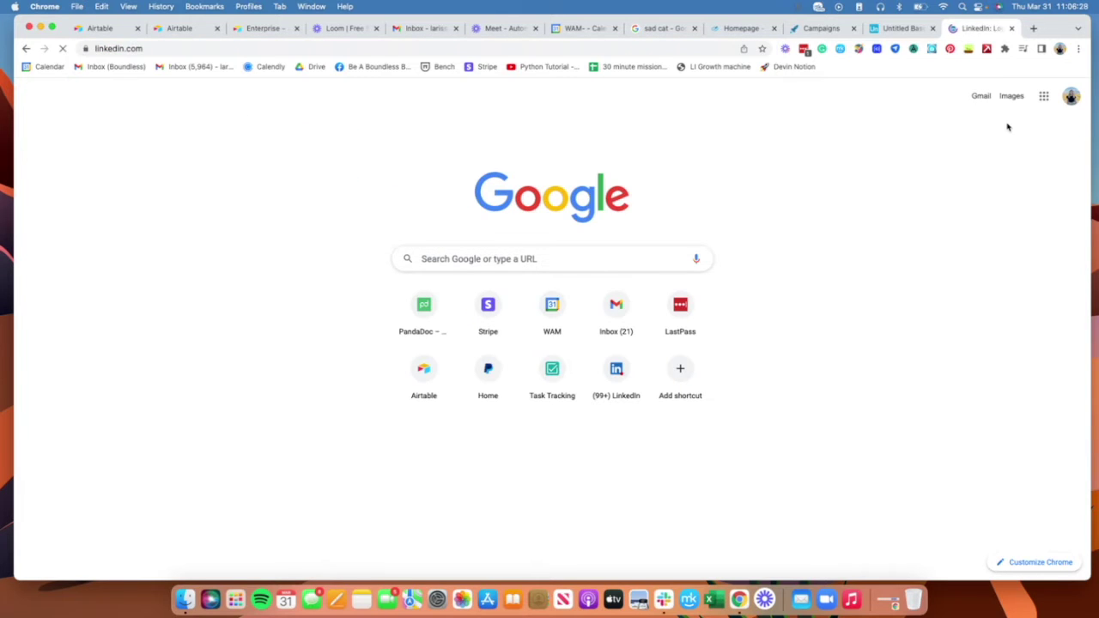
key(super+alt+Left)
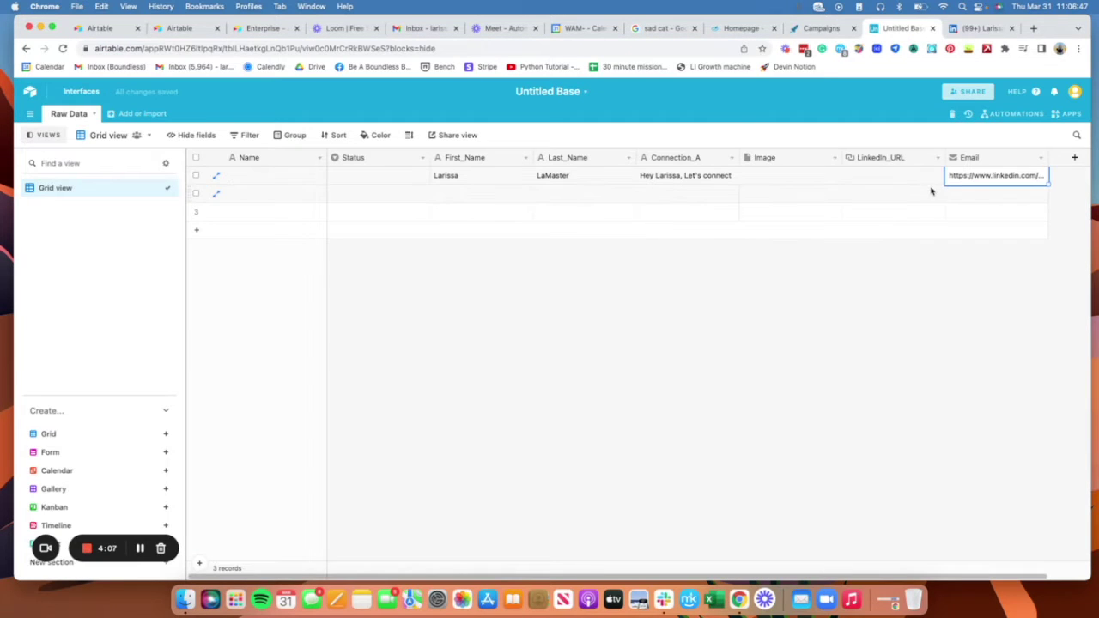
click(930, 191)
click(914, 176)
key(super+v)
Step: Enter the contact's e-mail address in row 1's Email cell
click(987, 176)
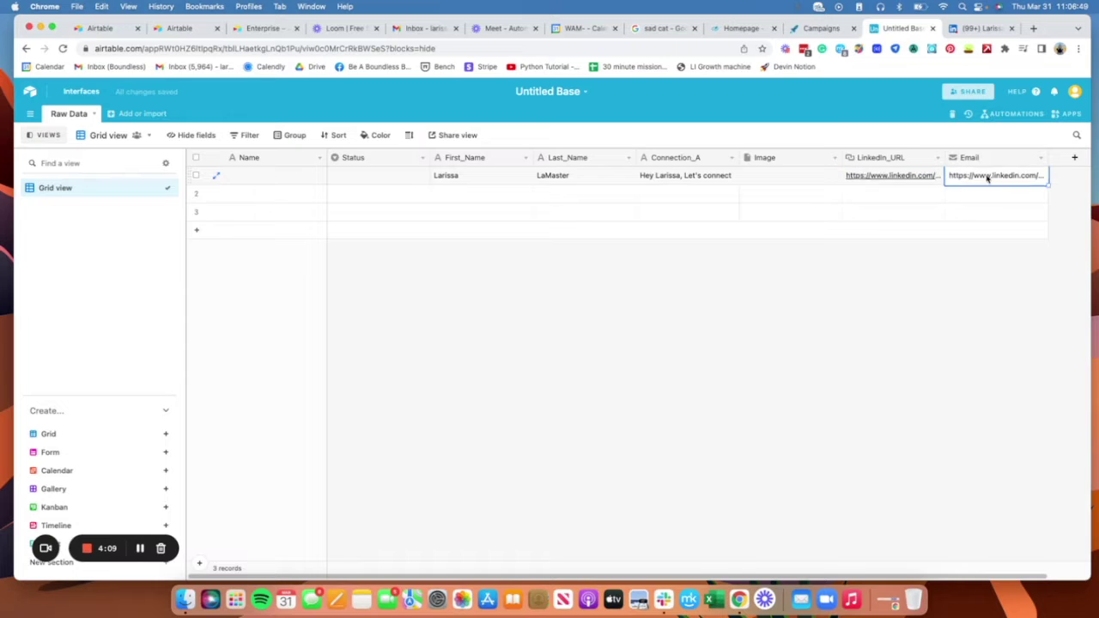
key(BackSpace)
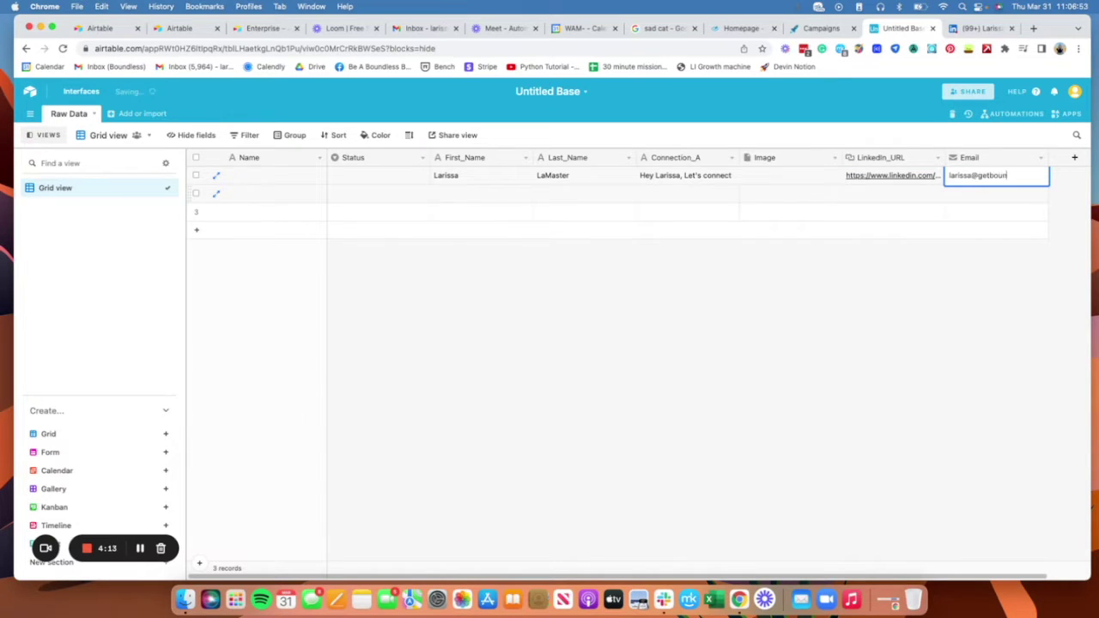
click(745, 343)
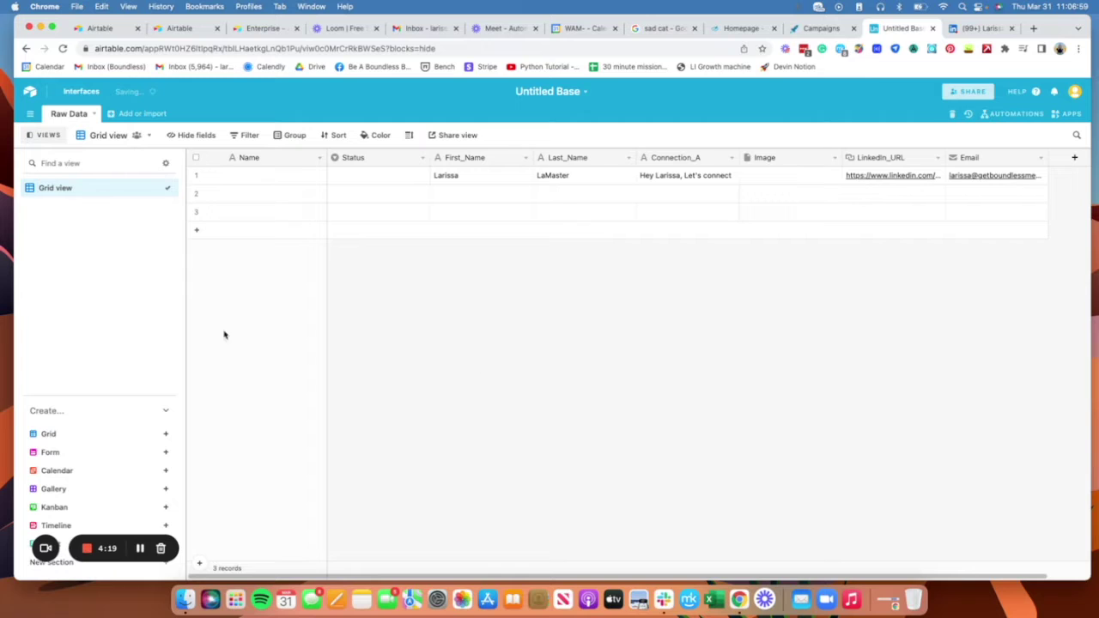
click(319, 159)
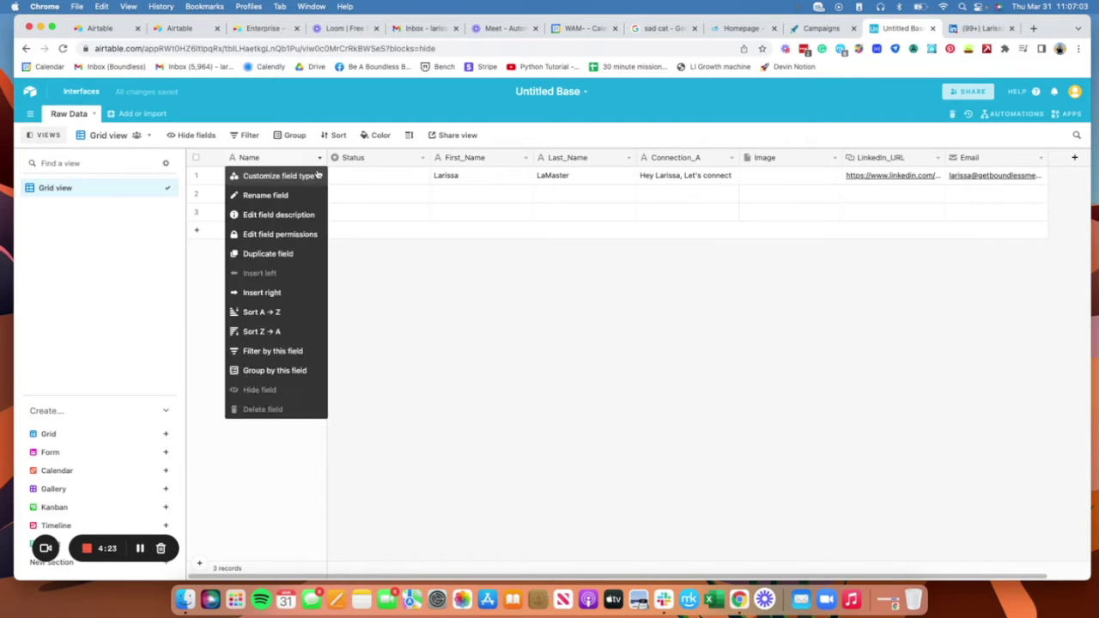
Step: Add single line text fields named 'Title' and 'Company'
click(792, 358)
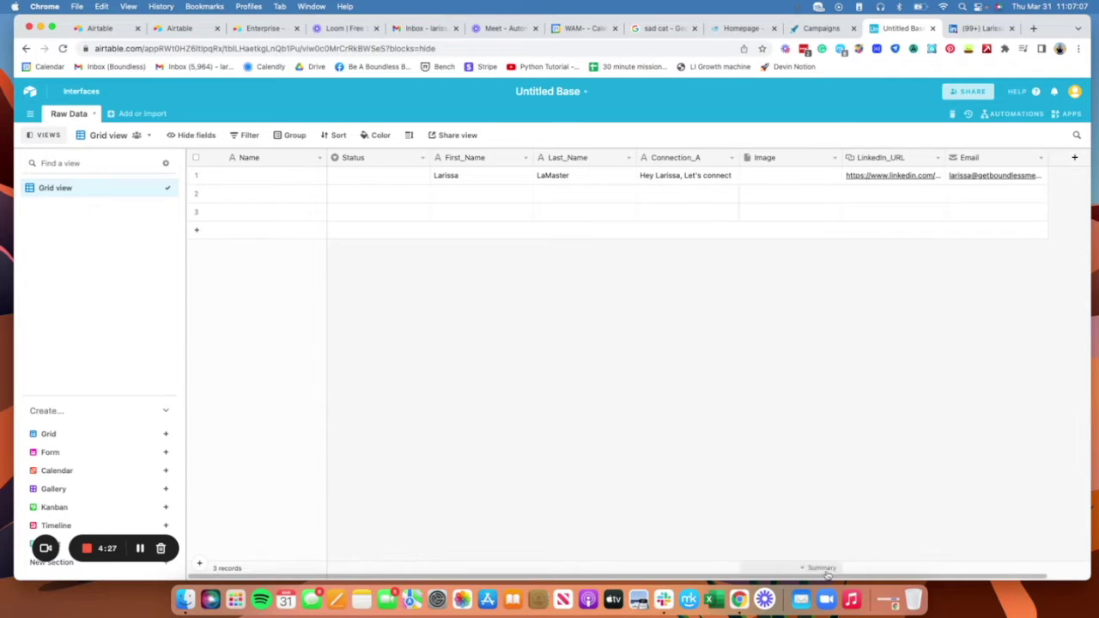
drag(821, 568, 866, 568)
click(1041, 161)
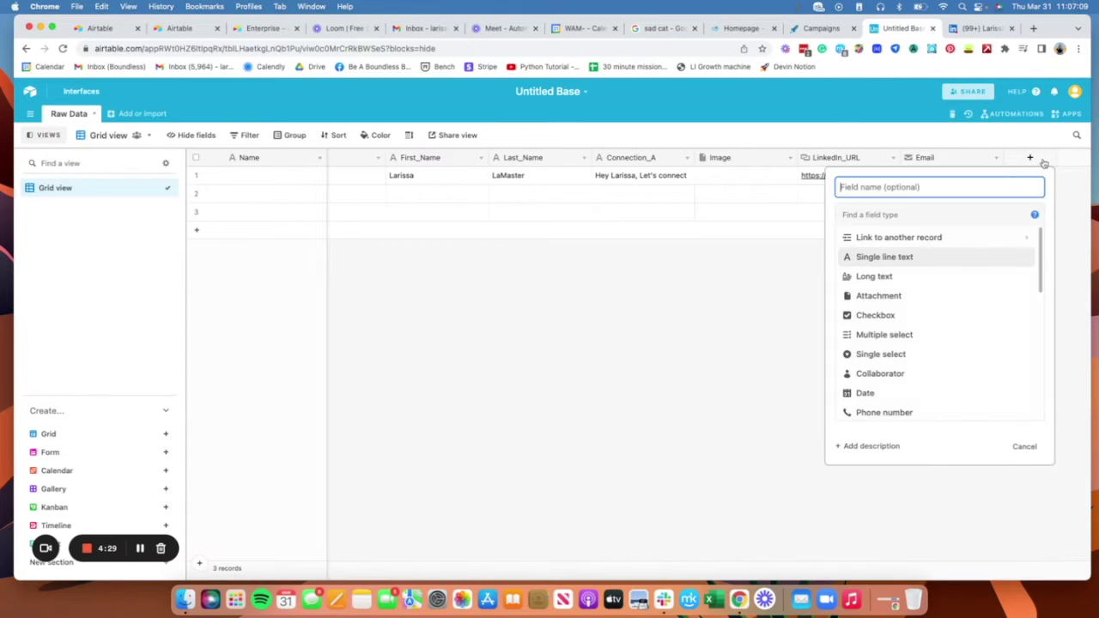
text(Title)
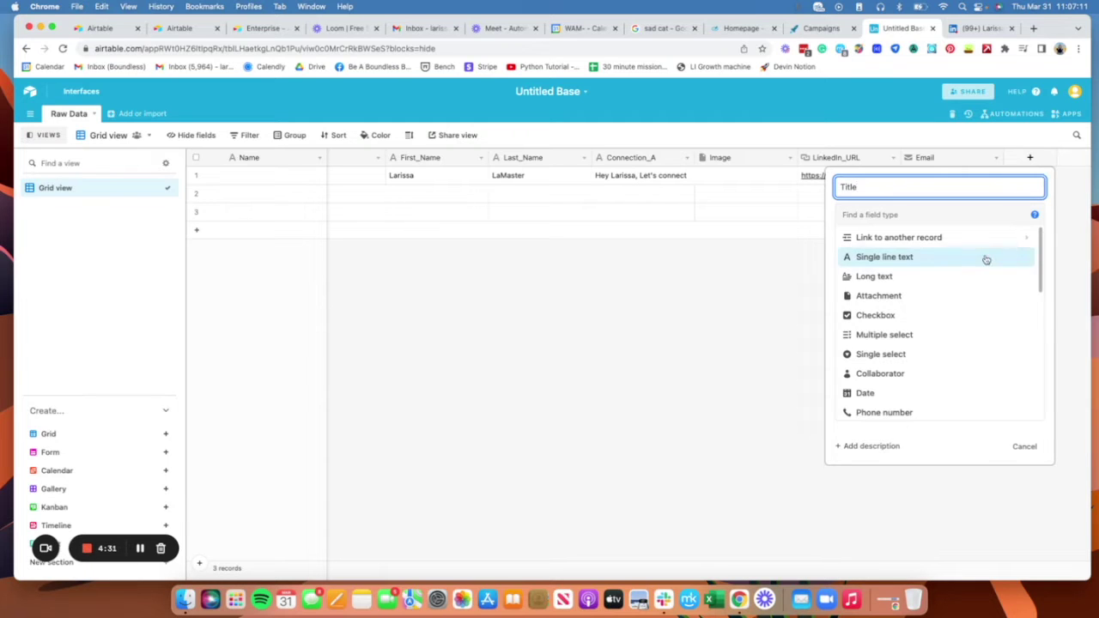
click(984, 257)
click(1017, 305)
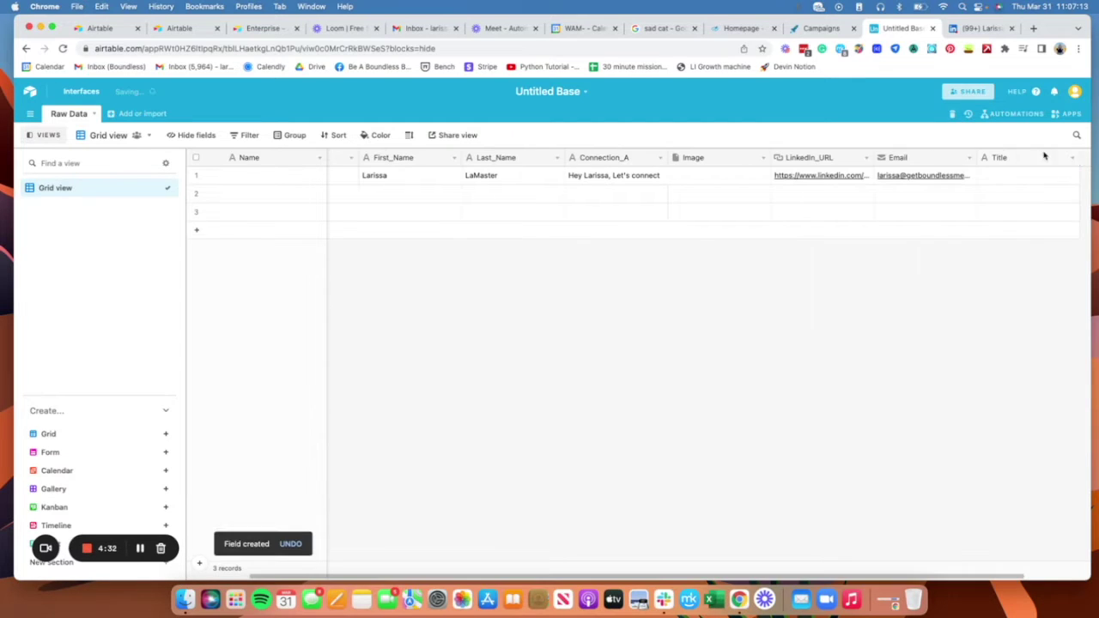
click(1086, 158)
text(C)
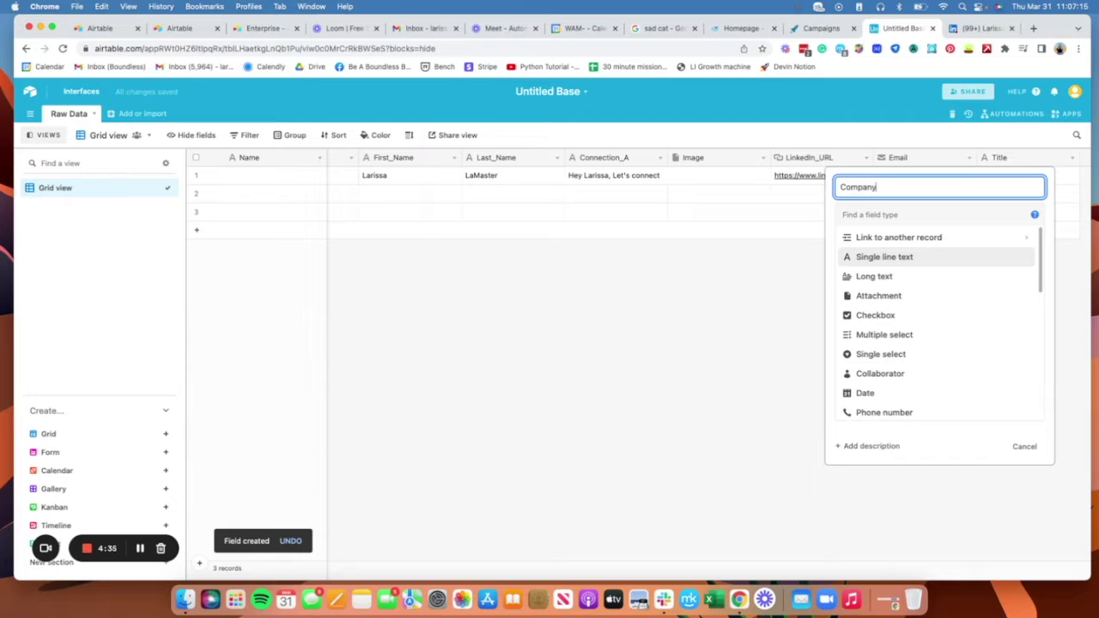
text(ompany)
click(954, 260)
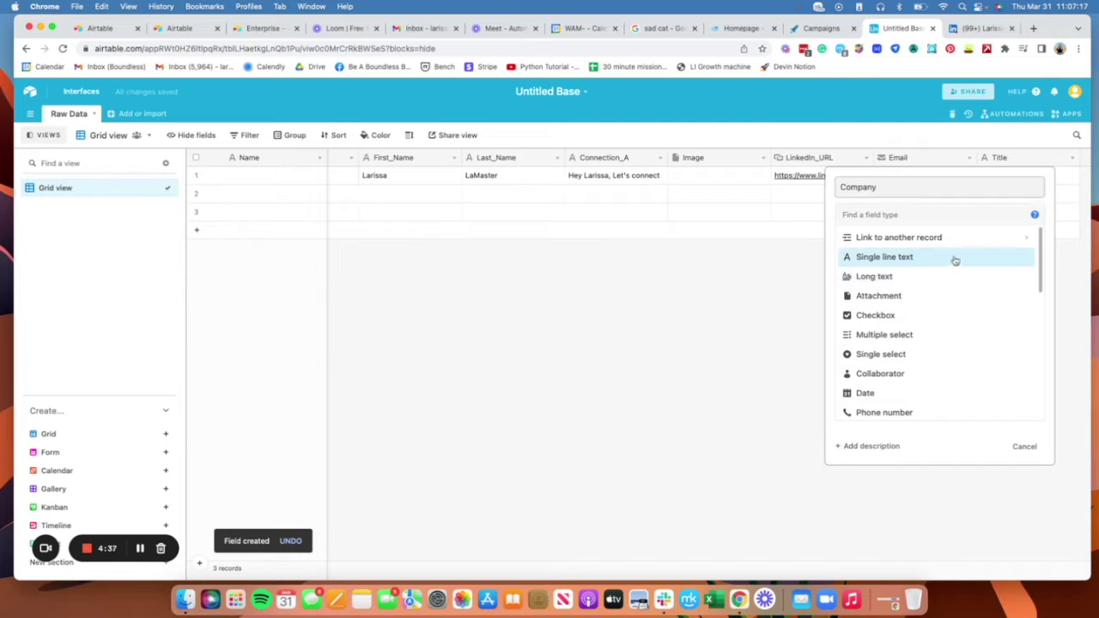
click(1018, 304)
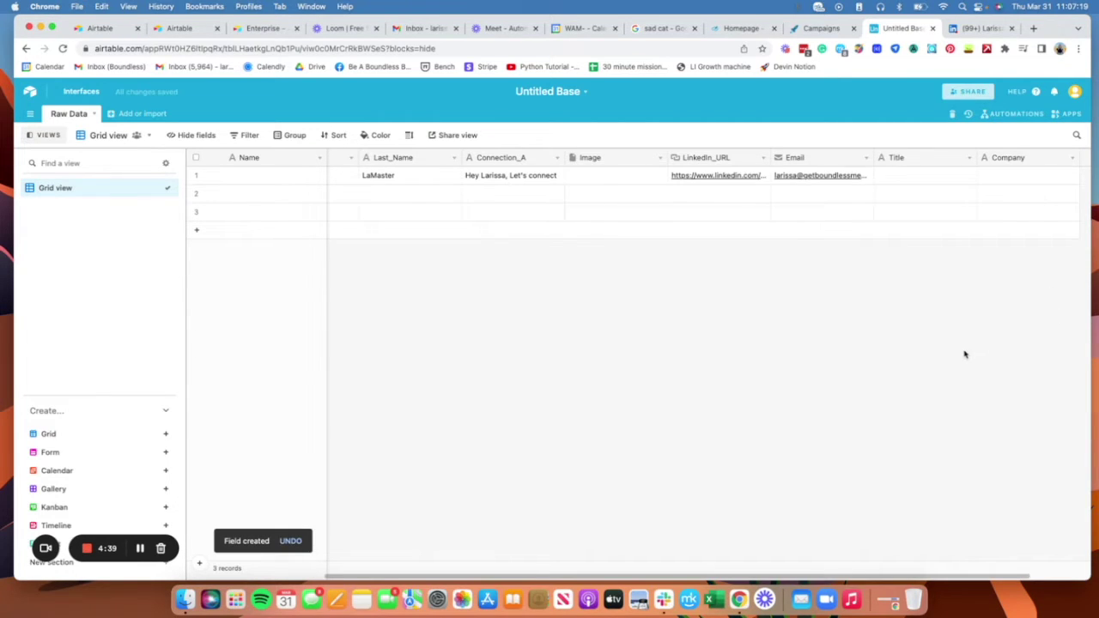
Step: Enter COO as row 1's title and Boundless Media as its company
click(944, 175)
text(C)
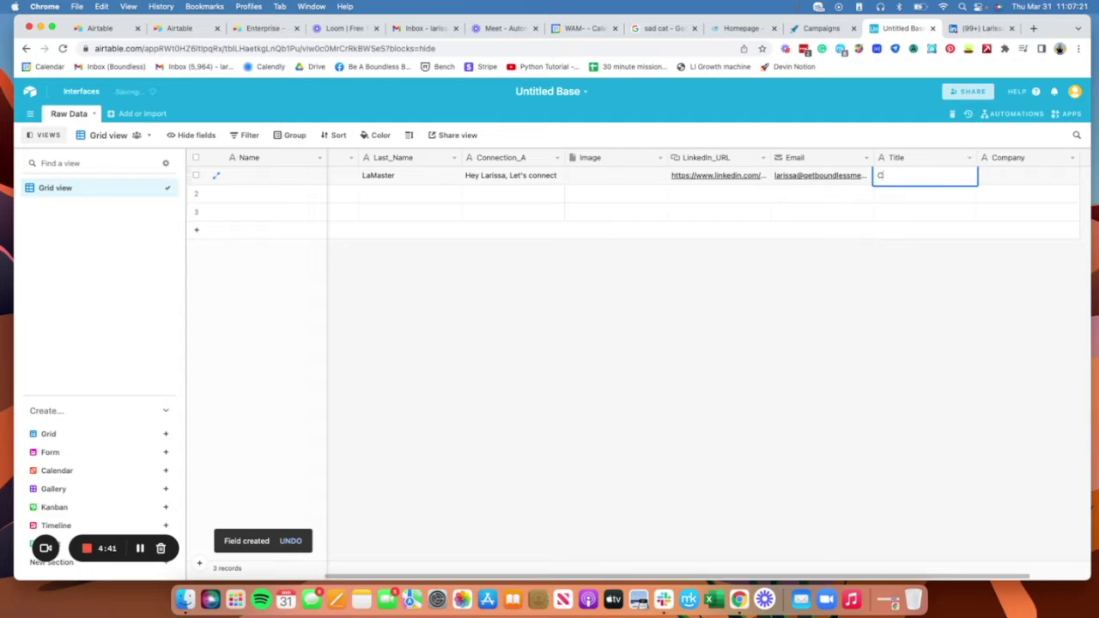
text(OO)
key(Tab)
text(Boundle)
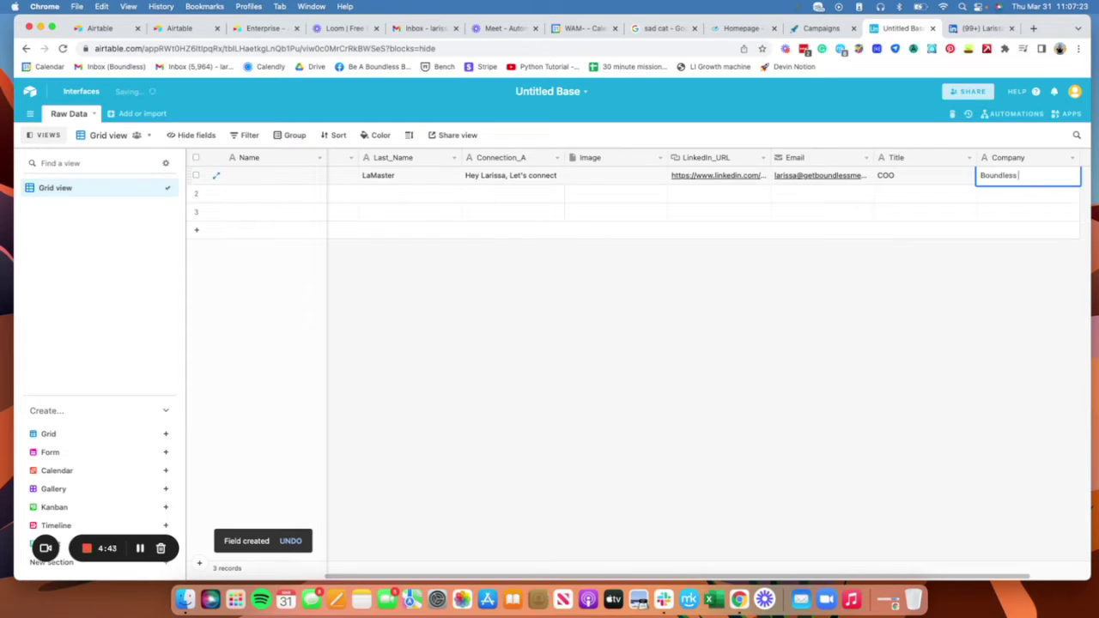
click(945, 316)
Step: Drag the Image column to the end of the table, after Company
scroll(738, 537, left, 5)
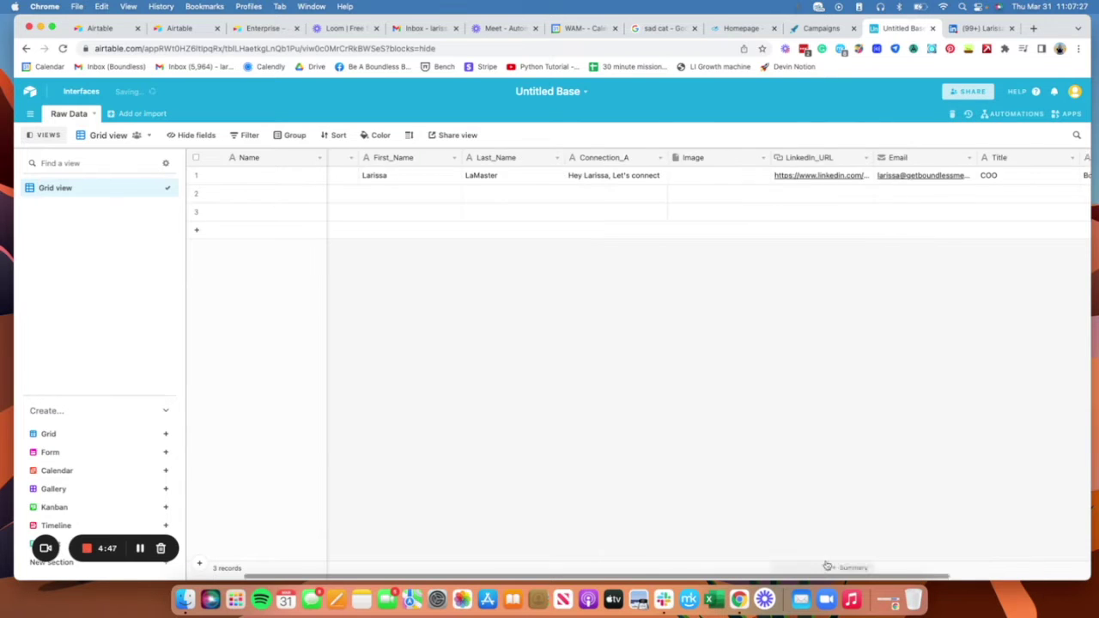
scroll(858, 524, right, 5)
scroll(987, 515, right, 3)
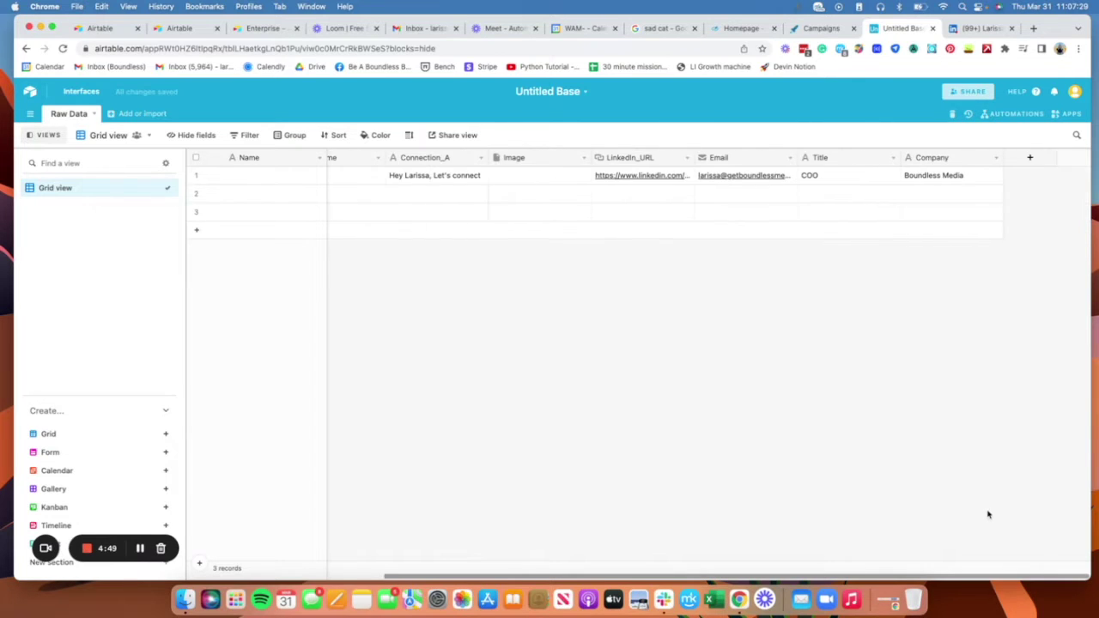
scroll(975, 514, left, 4)
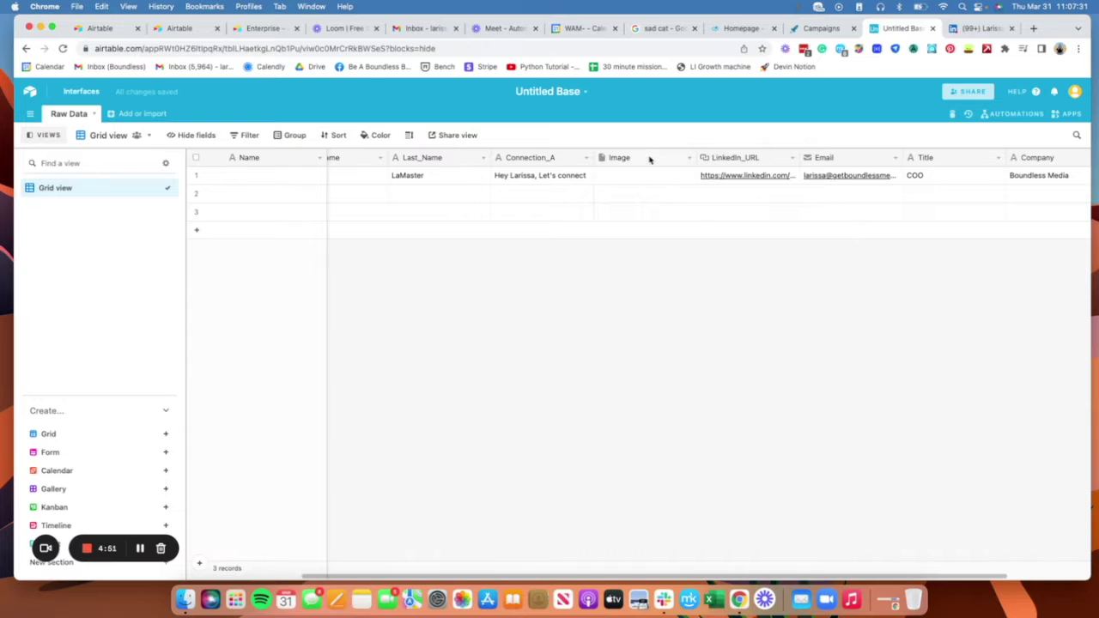
drag(650, 156, 1008, 162)
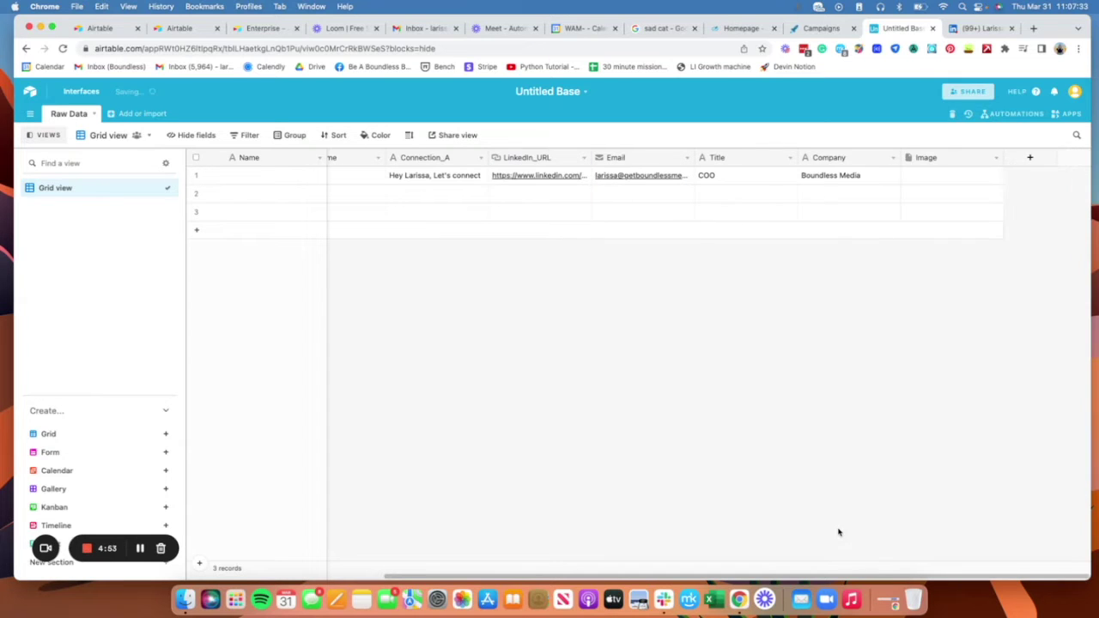
scroll(859, 566, left, 1)
scroll(756, 550, left, 3)
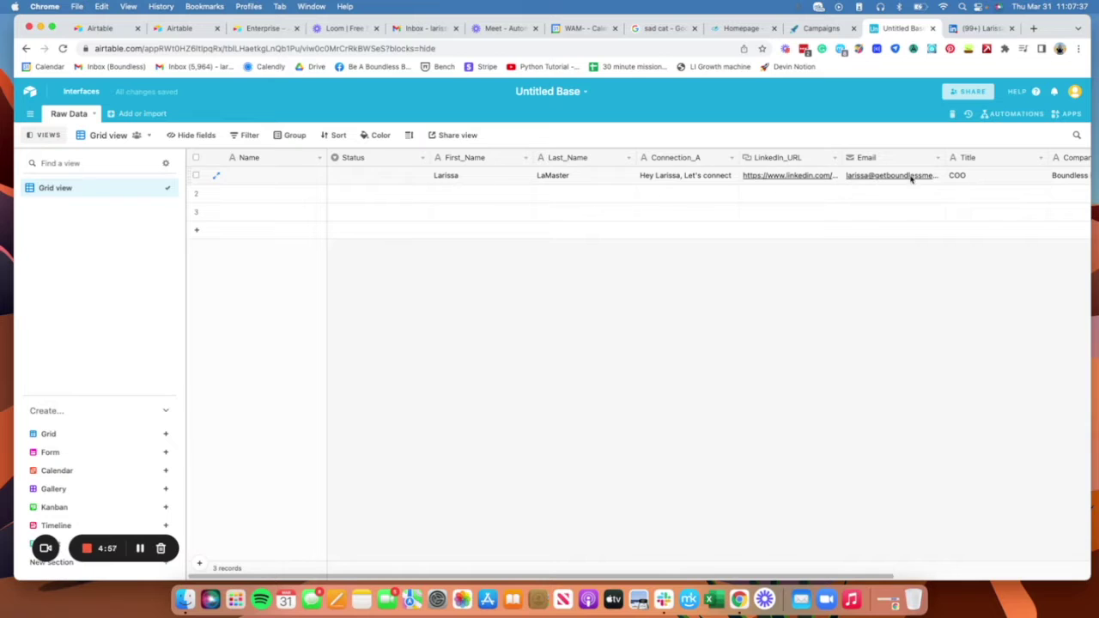
scroll(721, 515, right, 5)
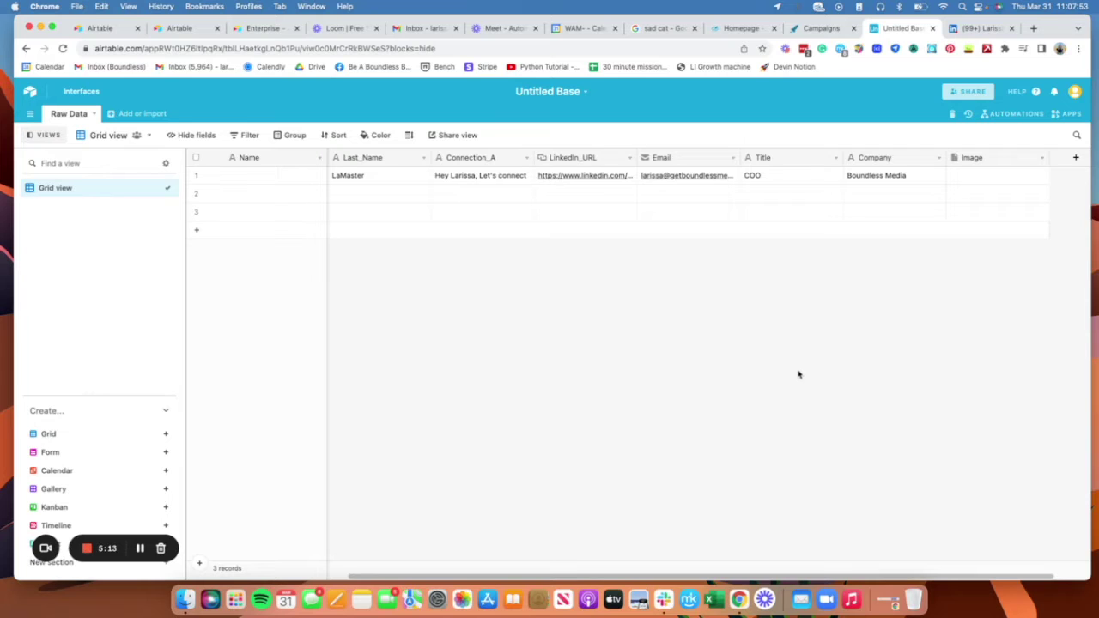
scroll(913, 567, left, 5)
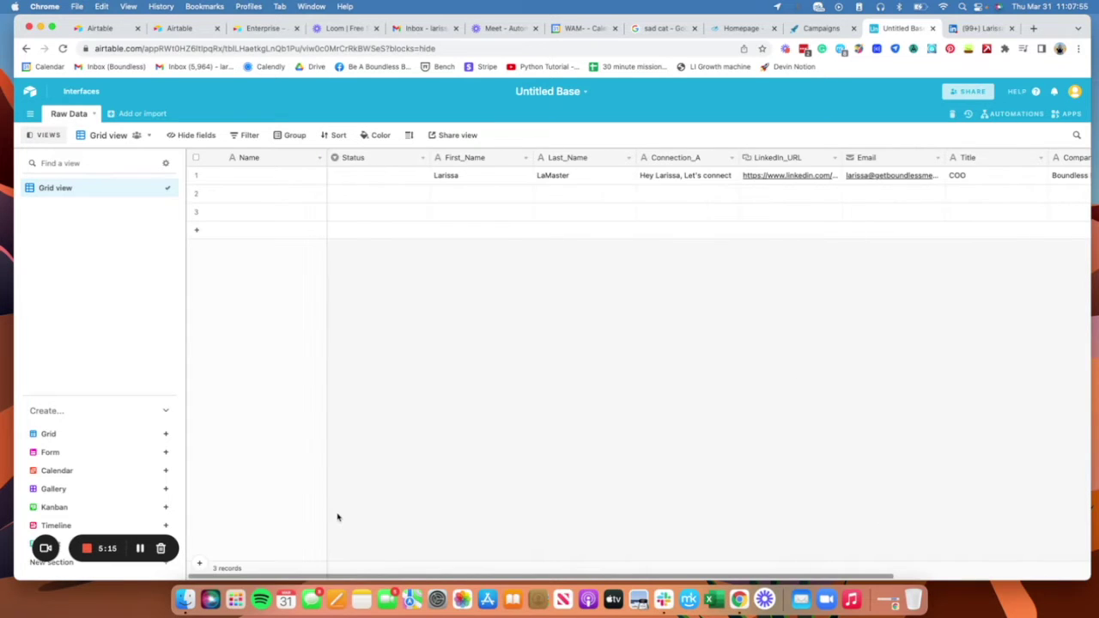
Step: Change the Name field's type to Formula
click(320, 157)
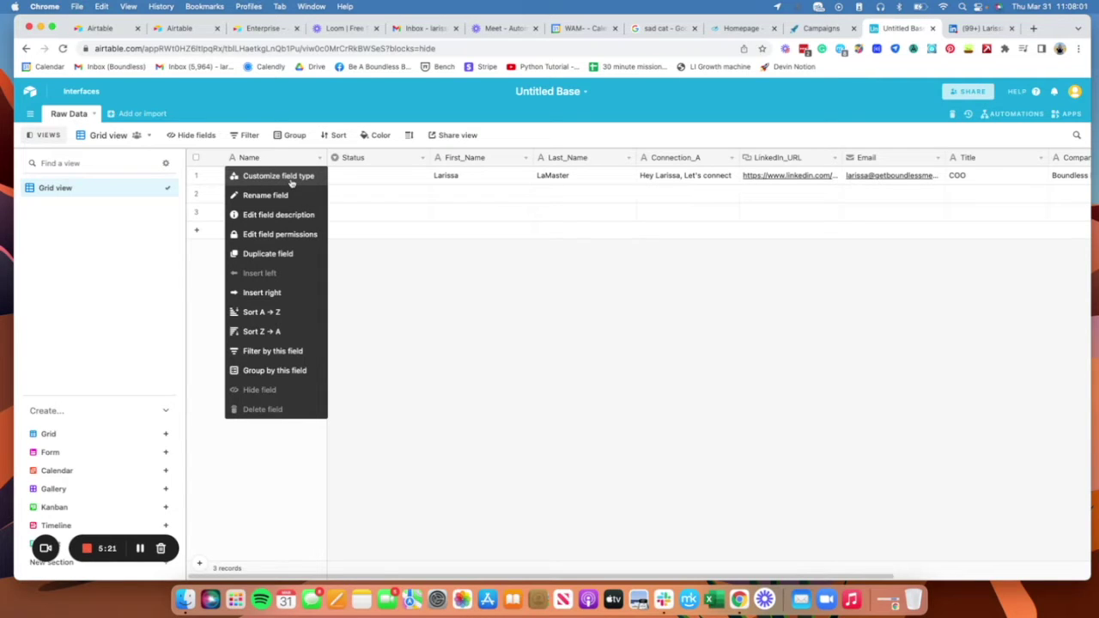
click(291, 182)
click(356, 248)
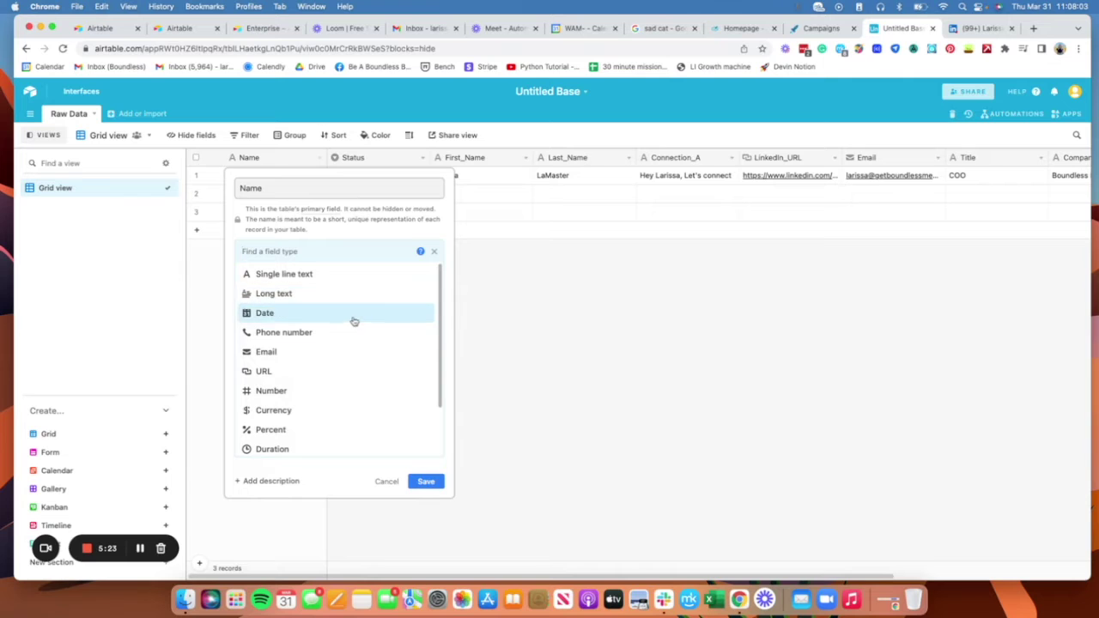
scroll(359, 347, down, 3)
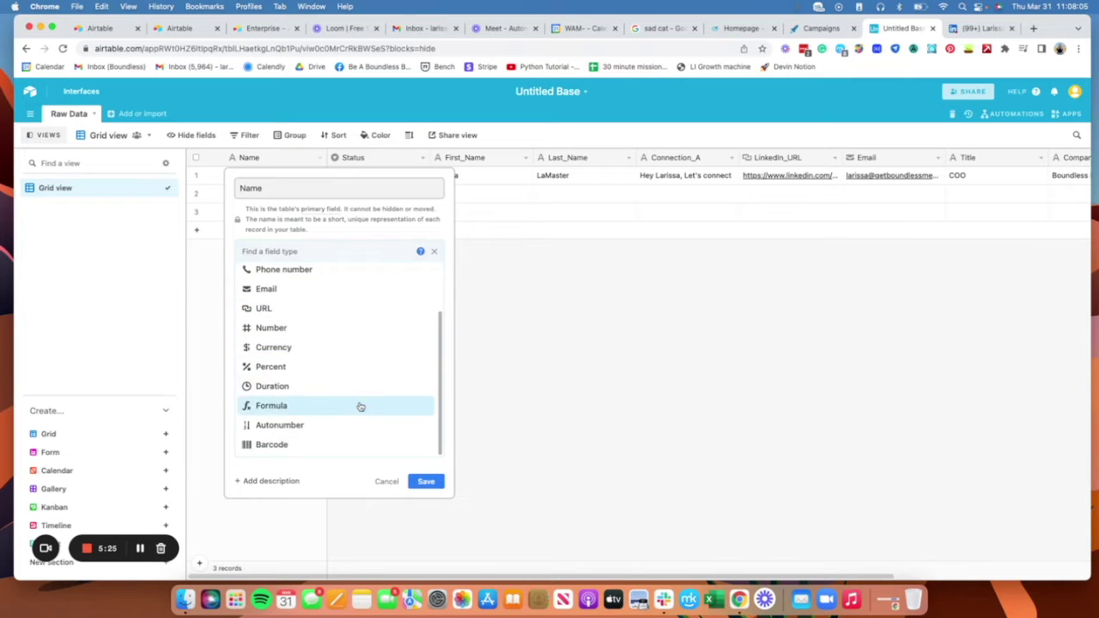
click(360, 406)
Step: Enter CONCATENATE(First_Name," ",Last_Name) as the Name formula and save it
click(296, 325)
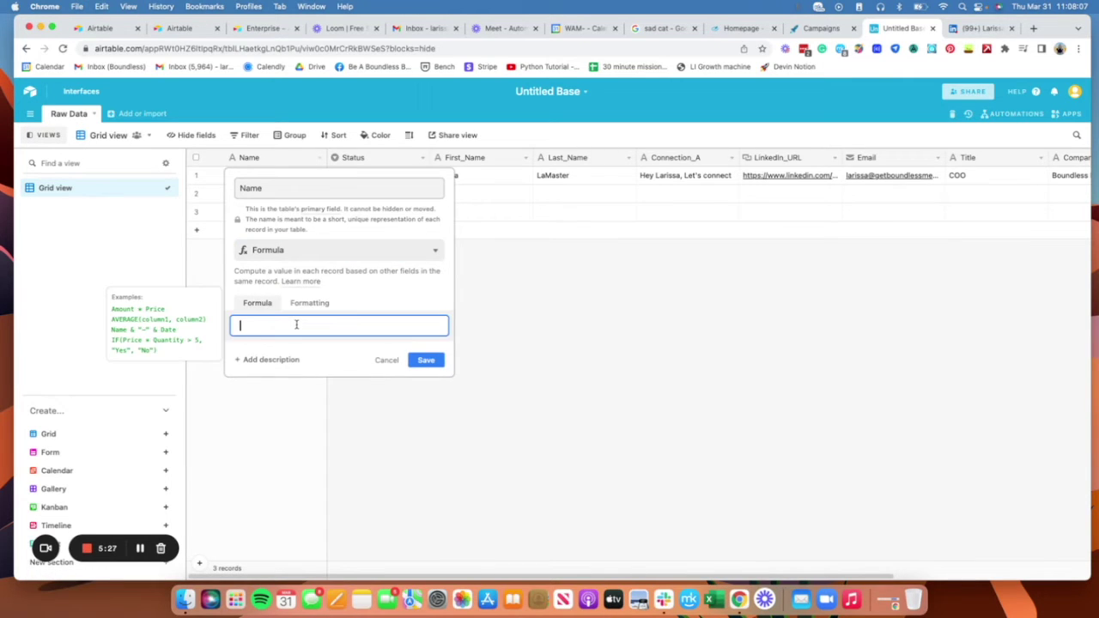
text(concat)
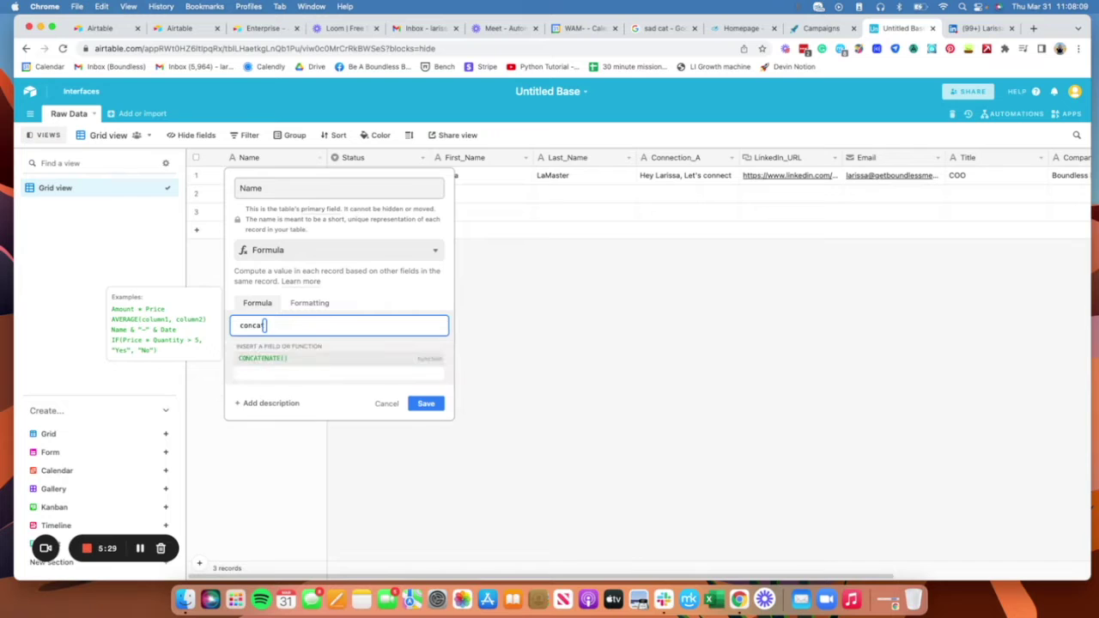
click(343, 360)
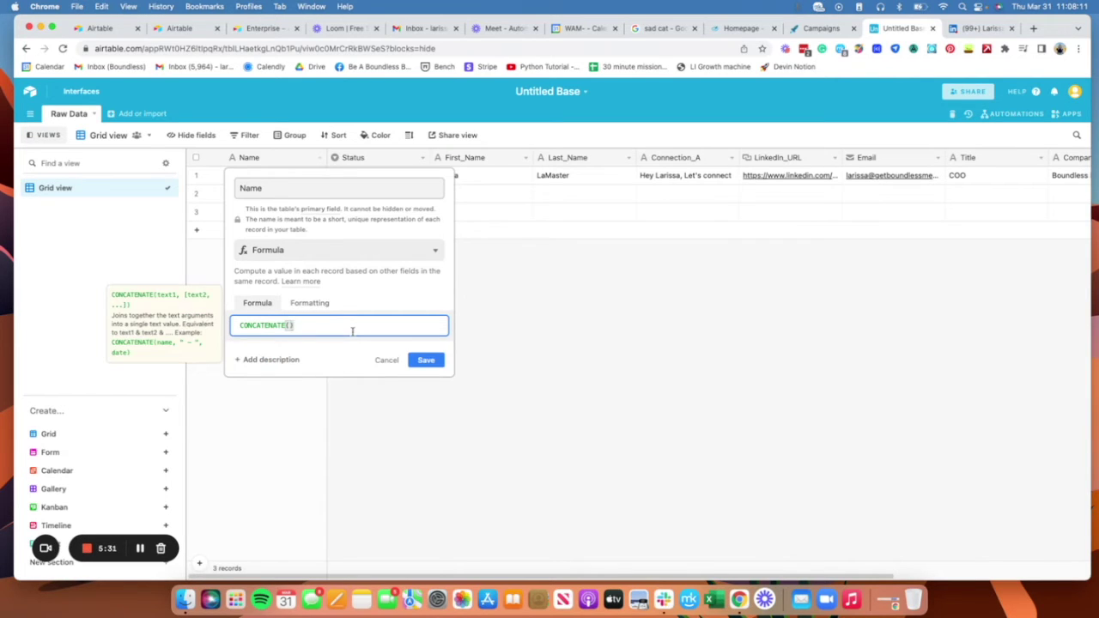
click(291, 325)
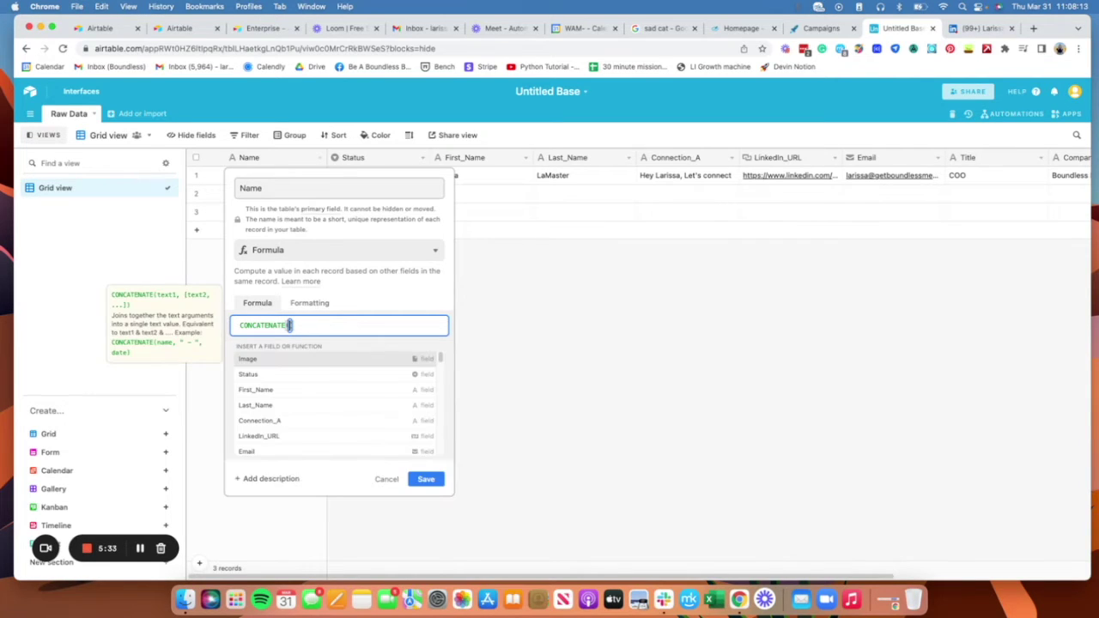
text(fi)
click(359, 367)
text(, " ")
text(")
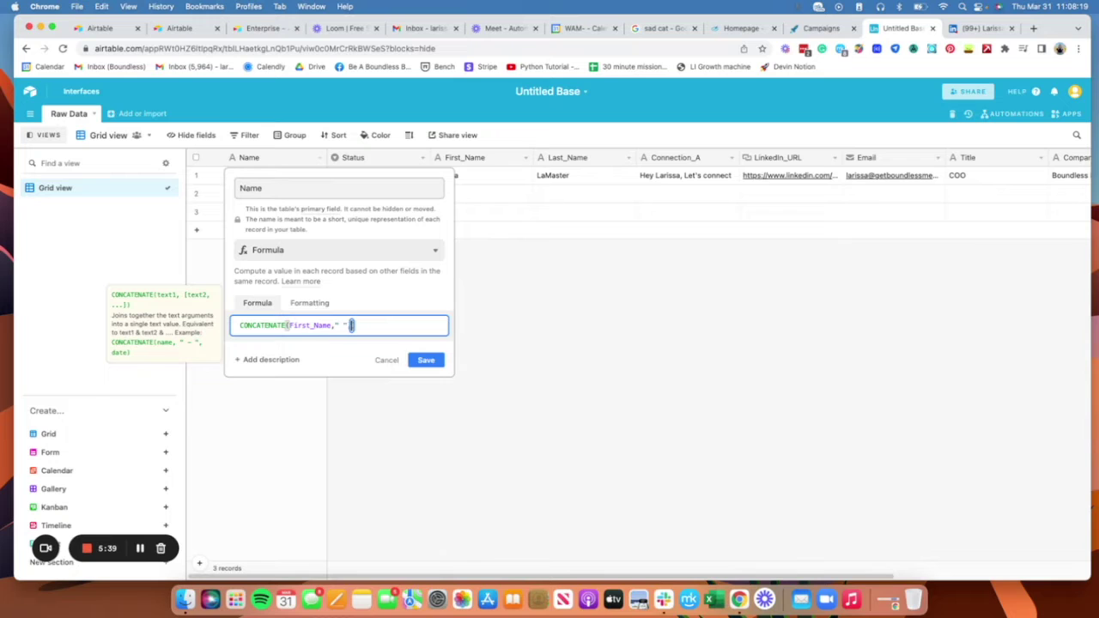
text(,)
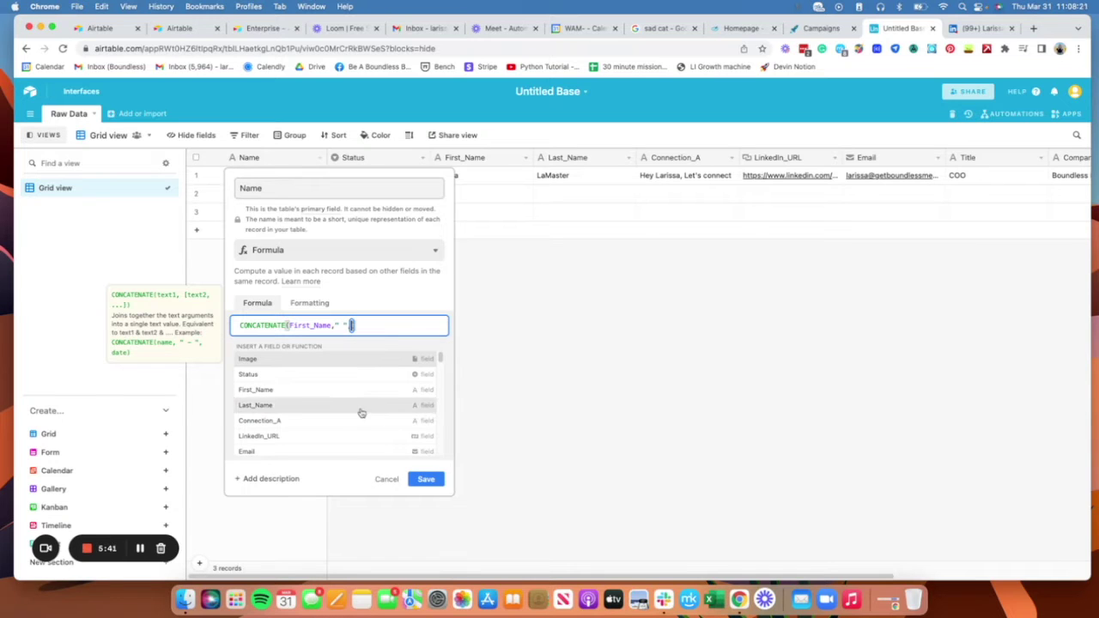
click(361, 406)
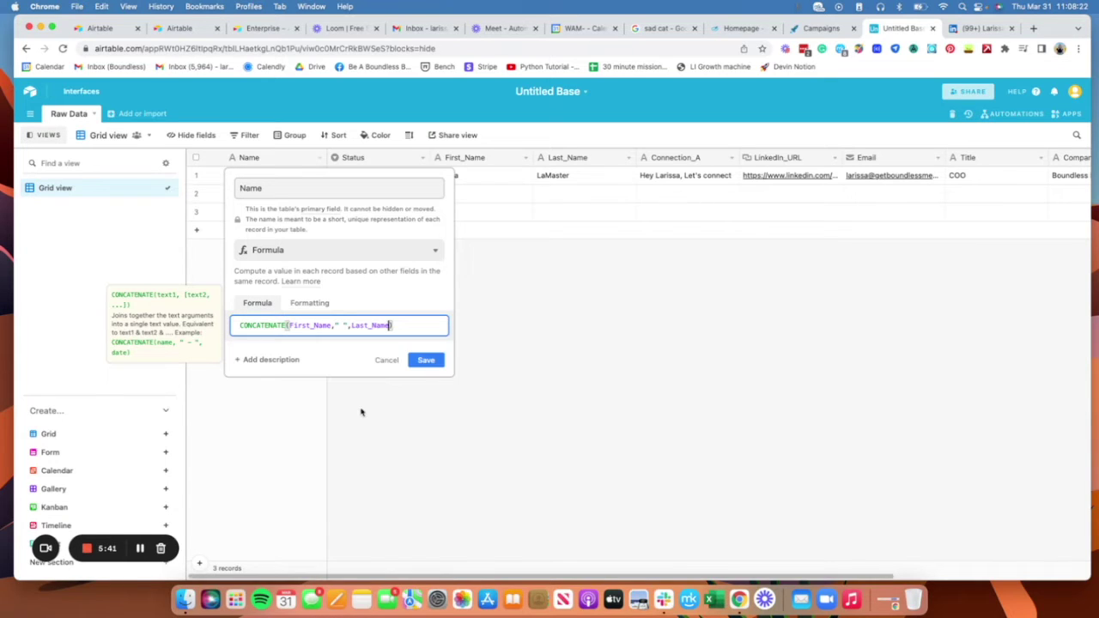
click(427, 360)
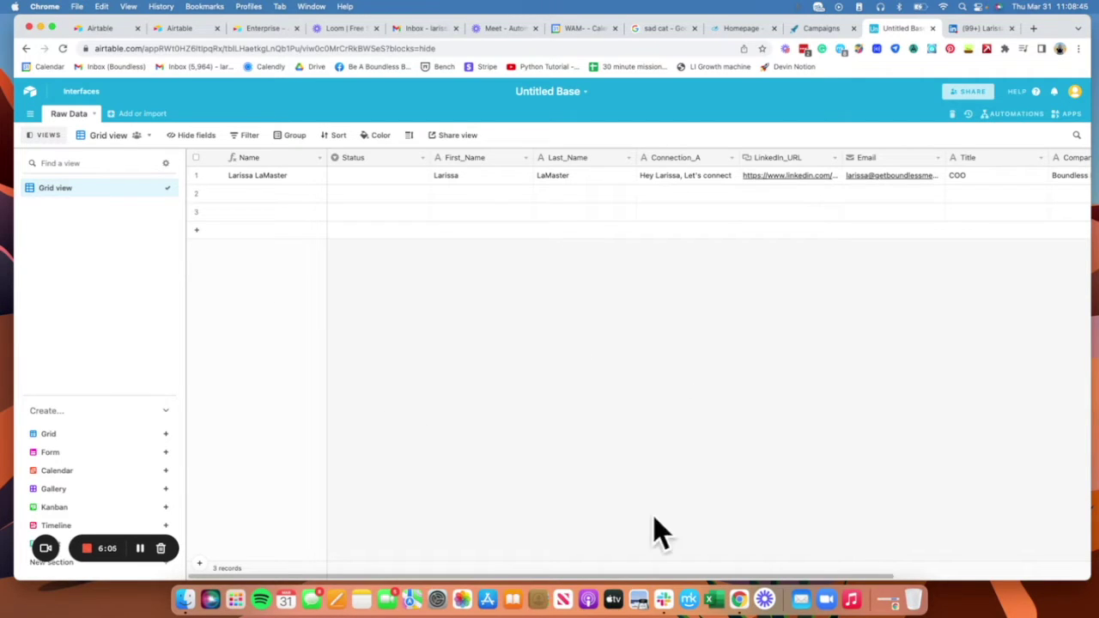
drag(613, 574, 655, 46)
click(1001, 29)
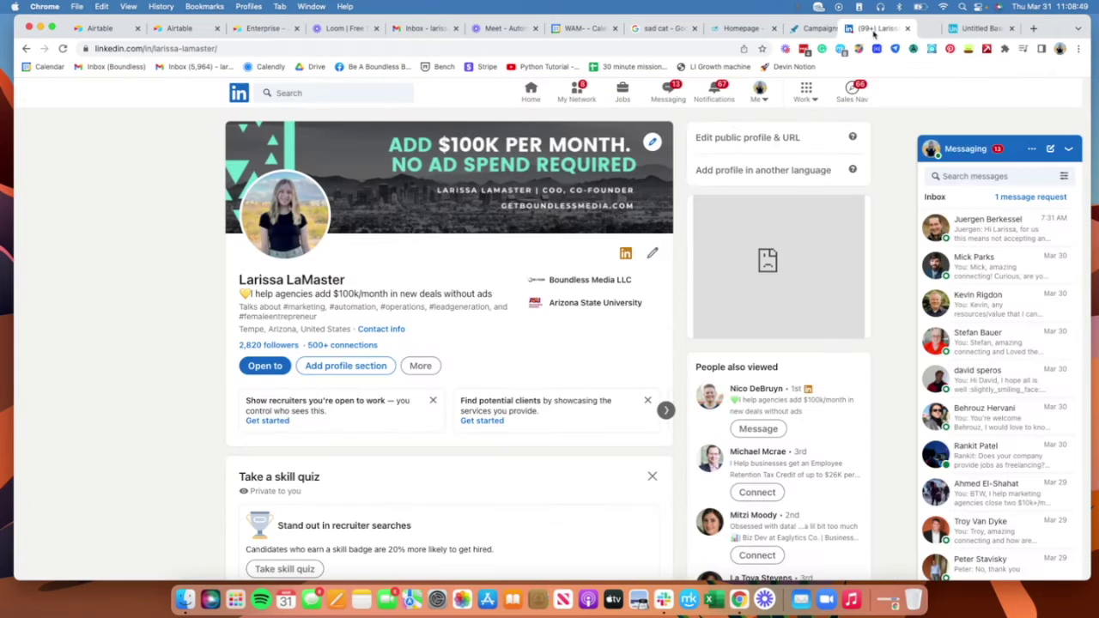
drag(901, 29, 992, 29)
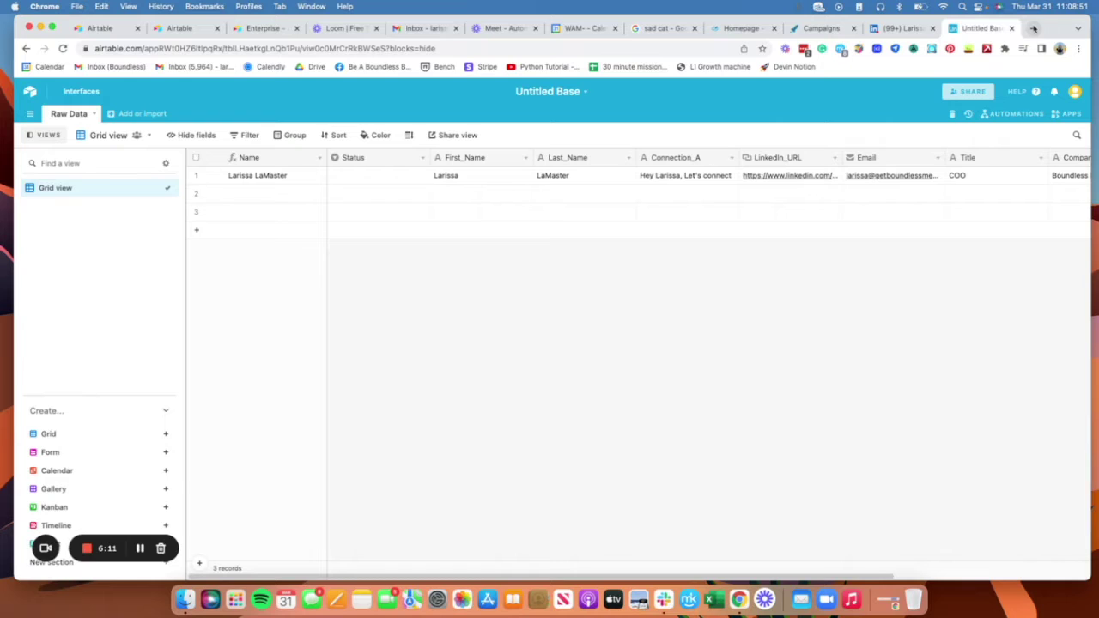
Step: Open placid.app in a new tab and start adding a new project
click(1032, 28)
text(placid.app)
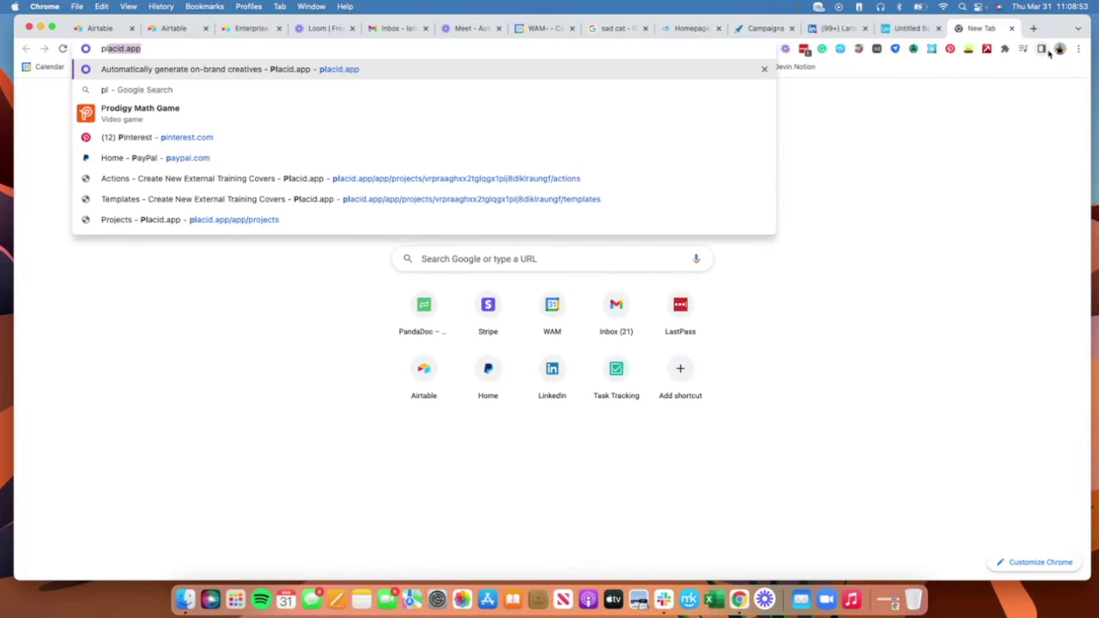
key(Return)
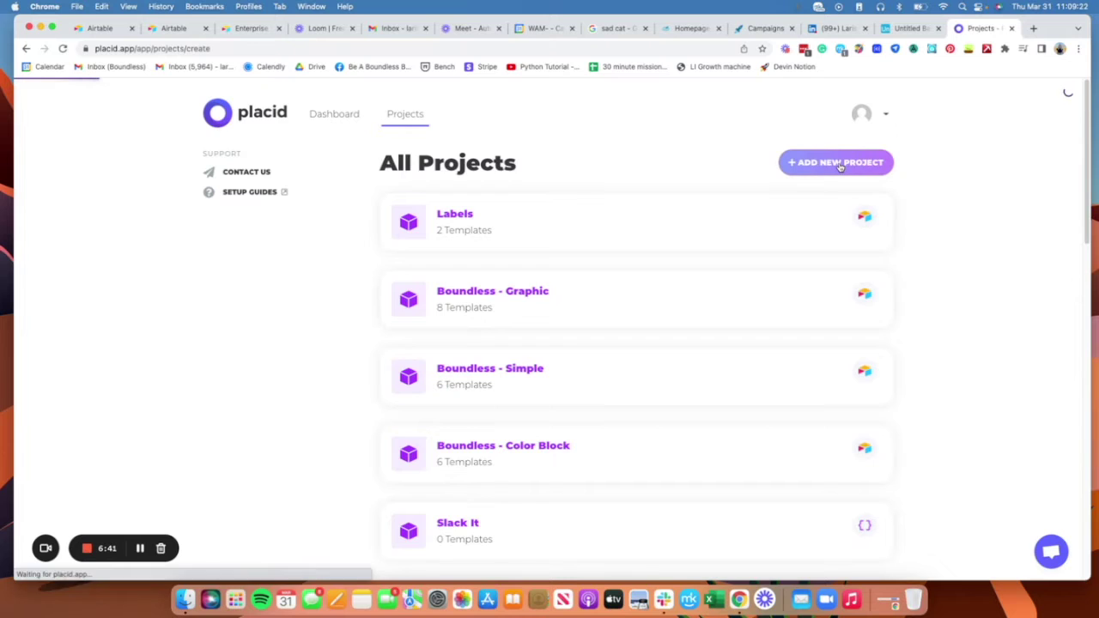
click(840, 163)
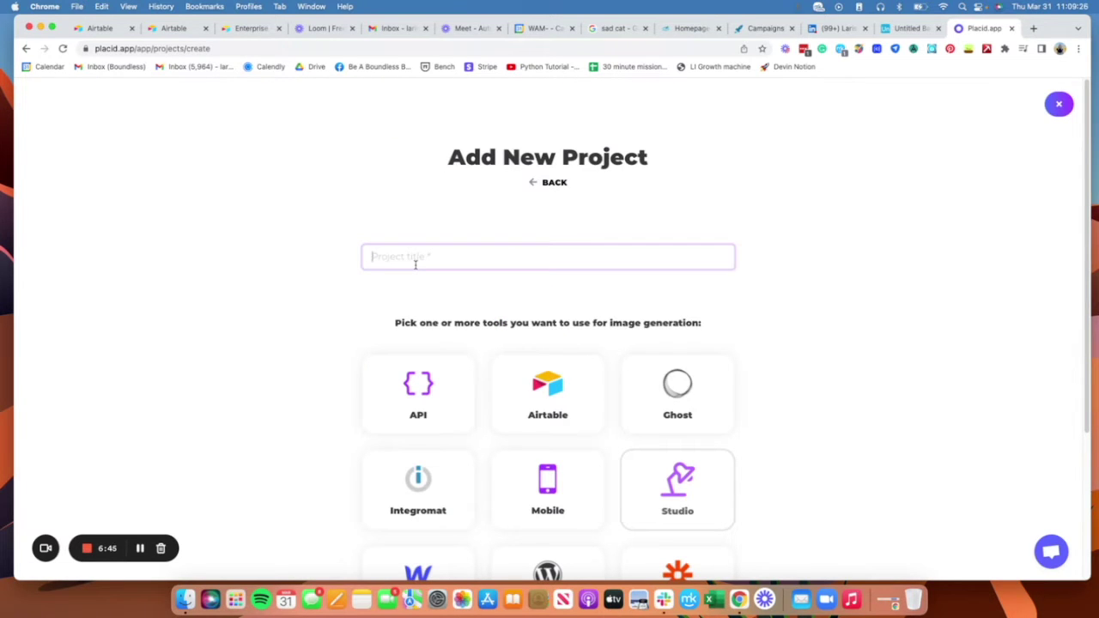
Step: Create the Placid project 'Image Campaign Test' with Airtable as its image-generation tool
text(Image Campaign Test)
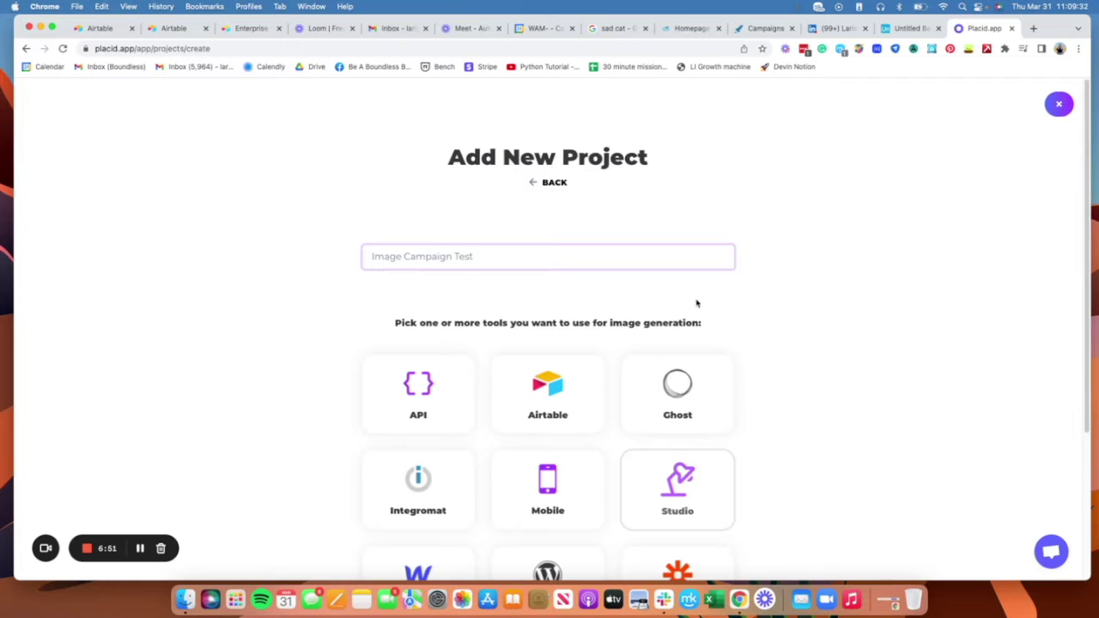
click(595, 397)
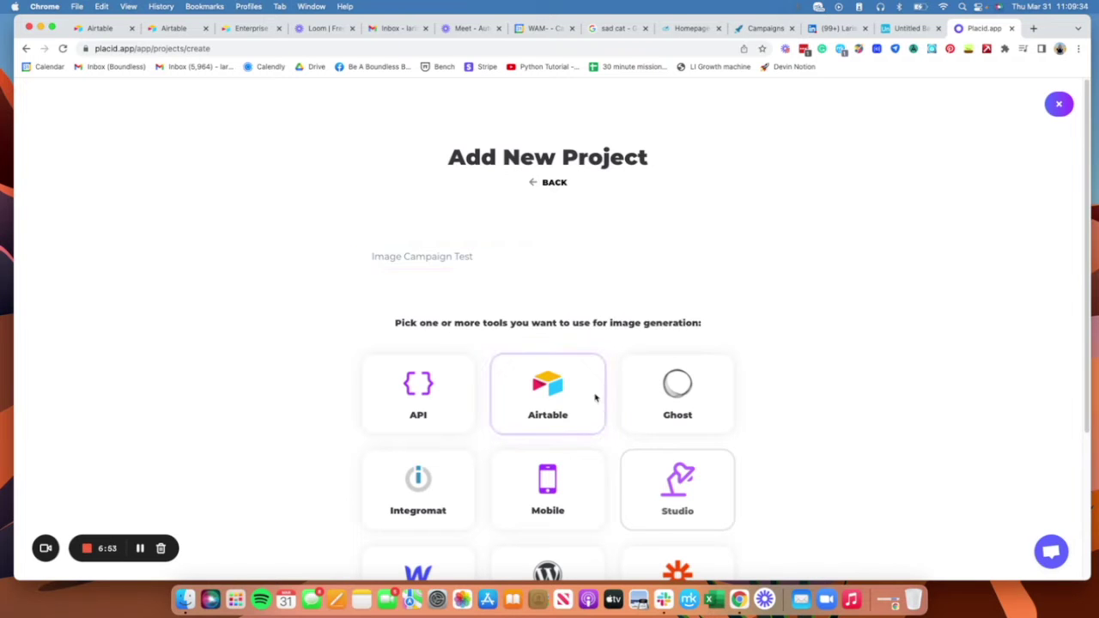
scroll(929, 432, down, 2)
scroll(928, 432, down, 4)
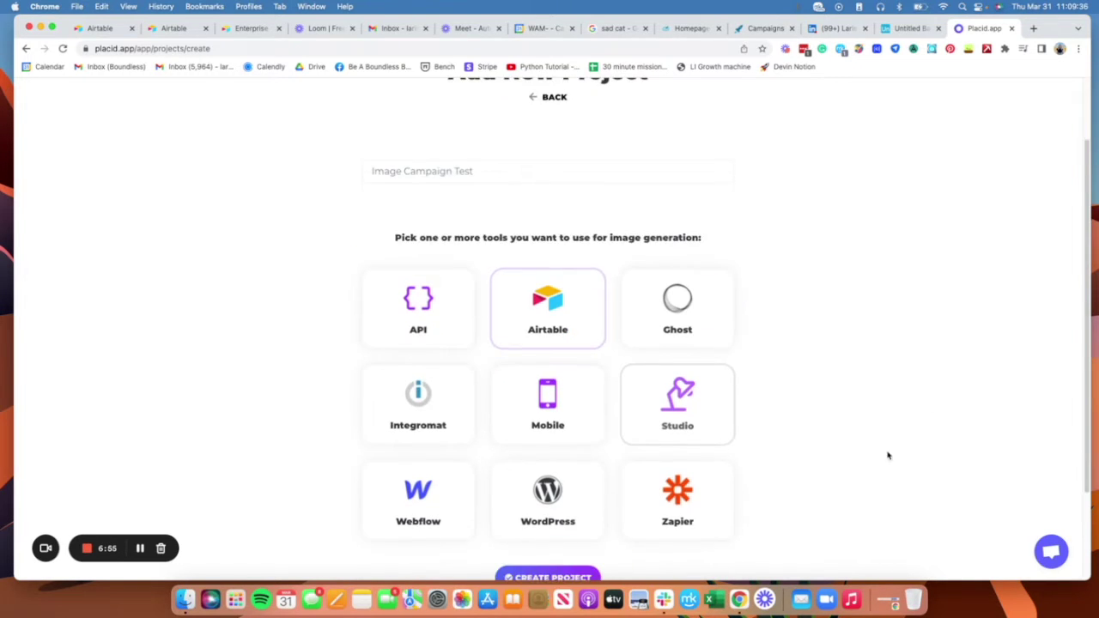
click(588, 491)
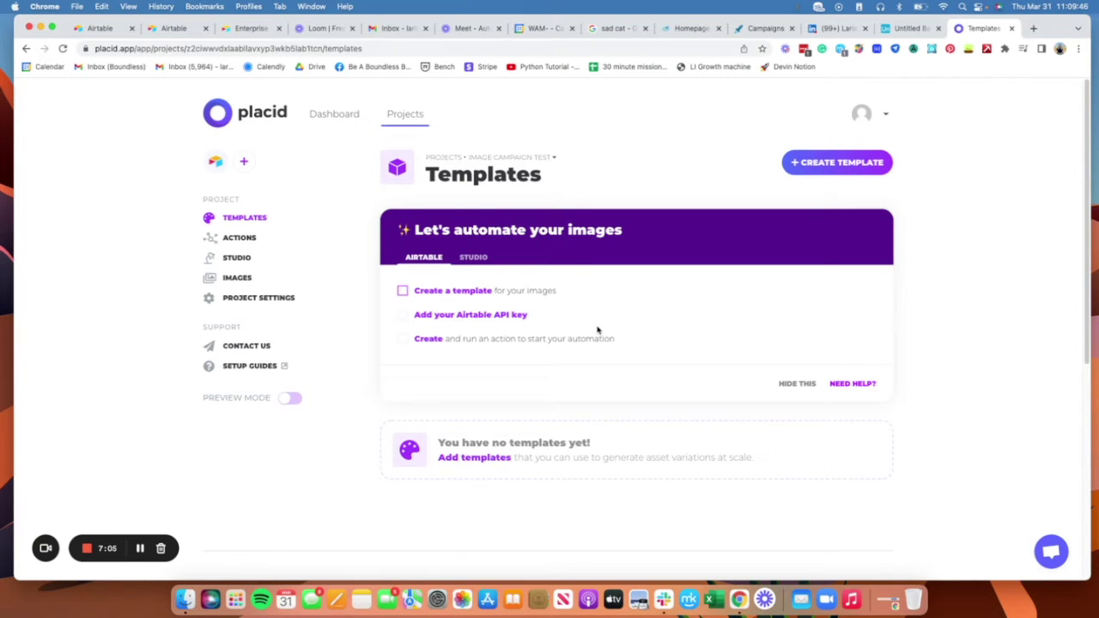
Step: Save the first sad cat photo from Google Images, then start a blank 1200x1200 Feed template
click(618, 29)
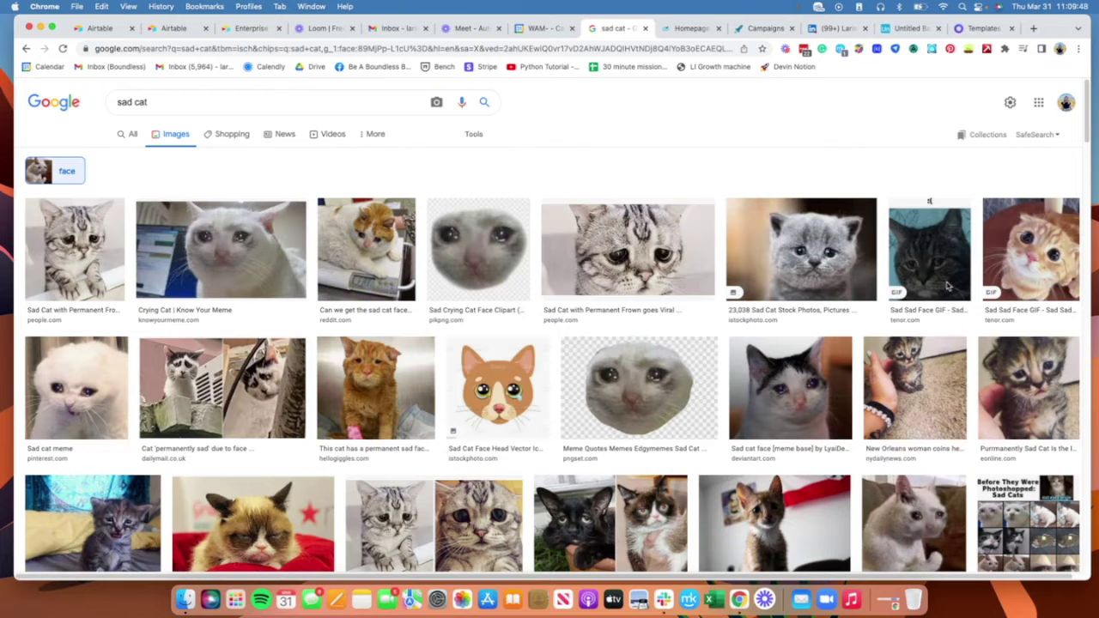
click(699, 197)
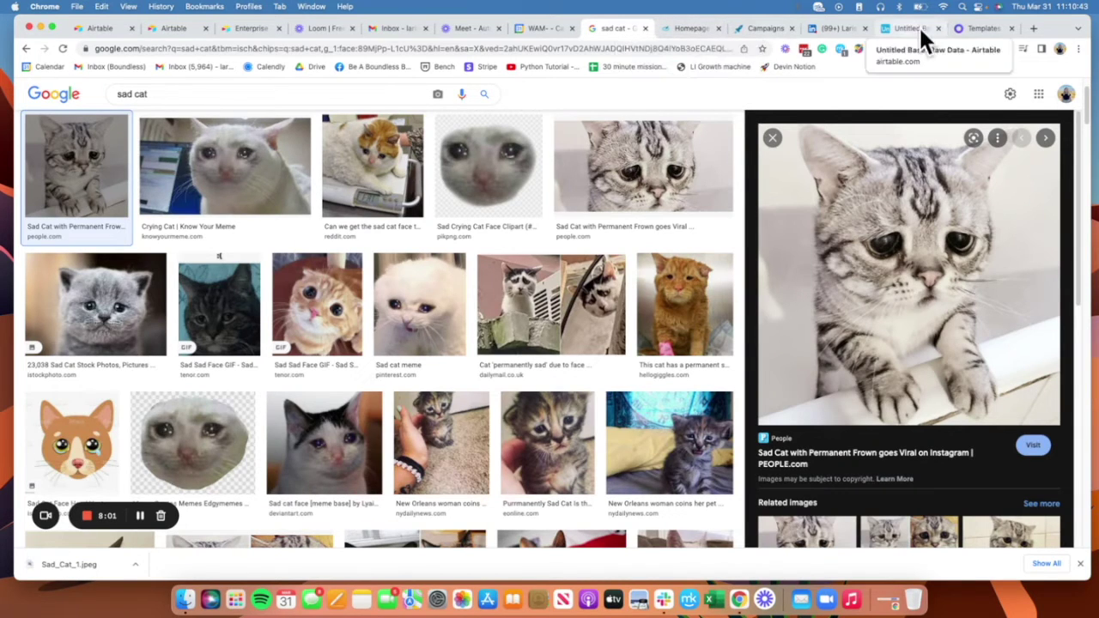
click(981, 28)
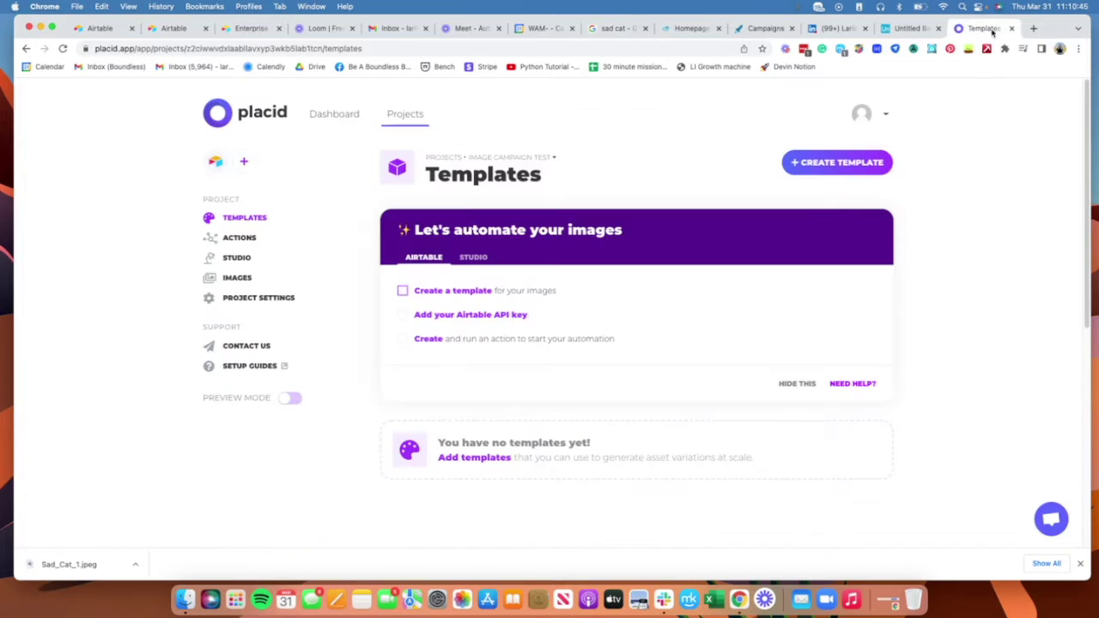
click(467, 295)
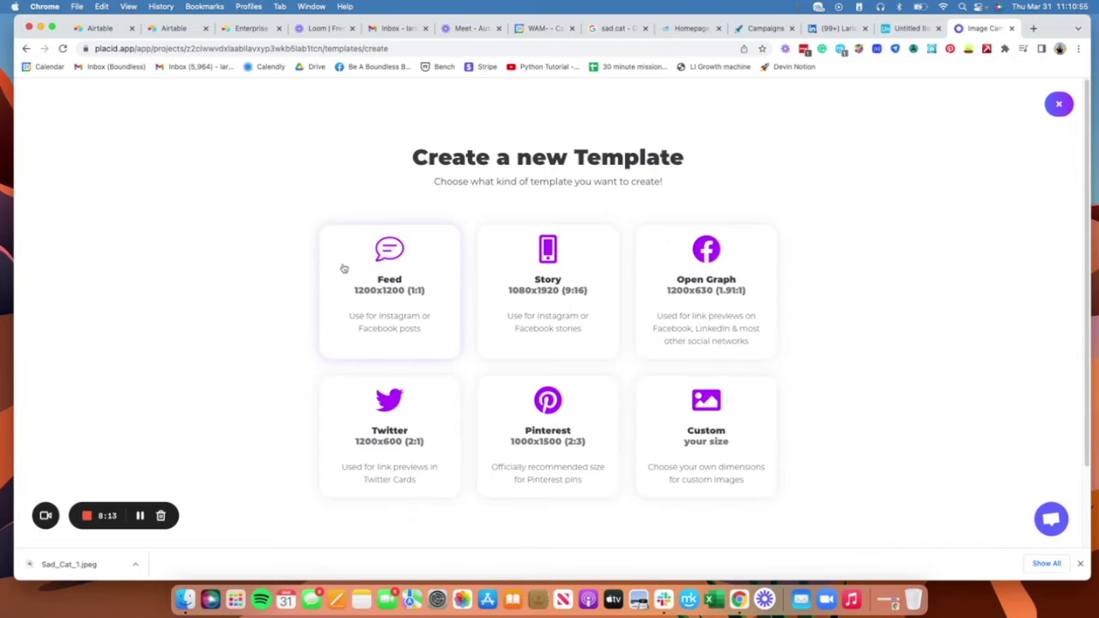
click(380, 268)
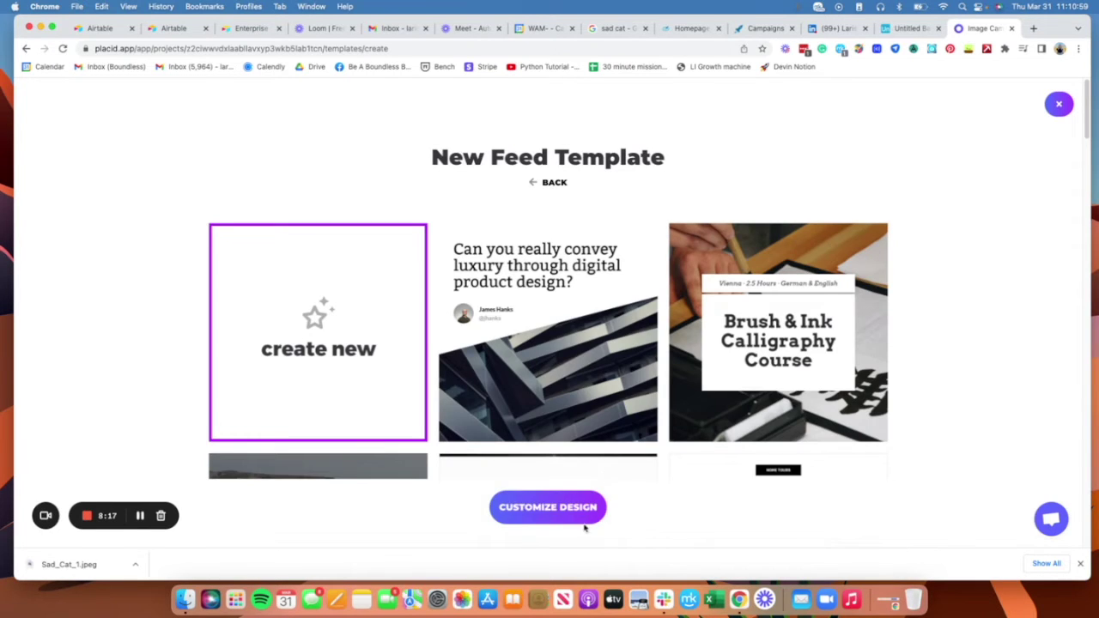
click(571, 513)
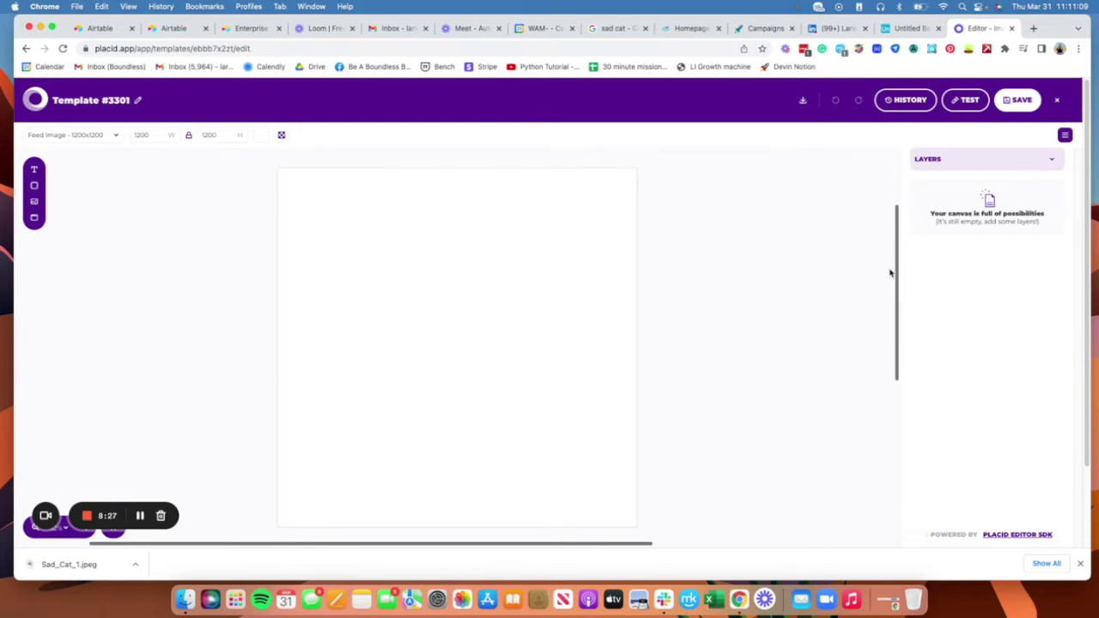
scroll(890, 273, down, 1)
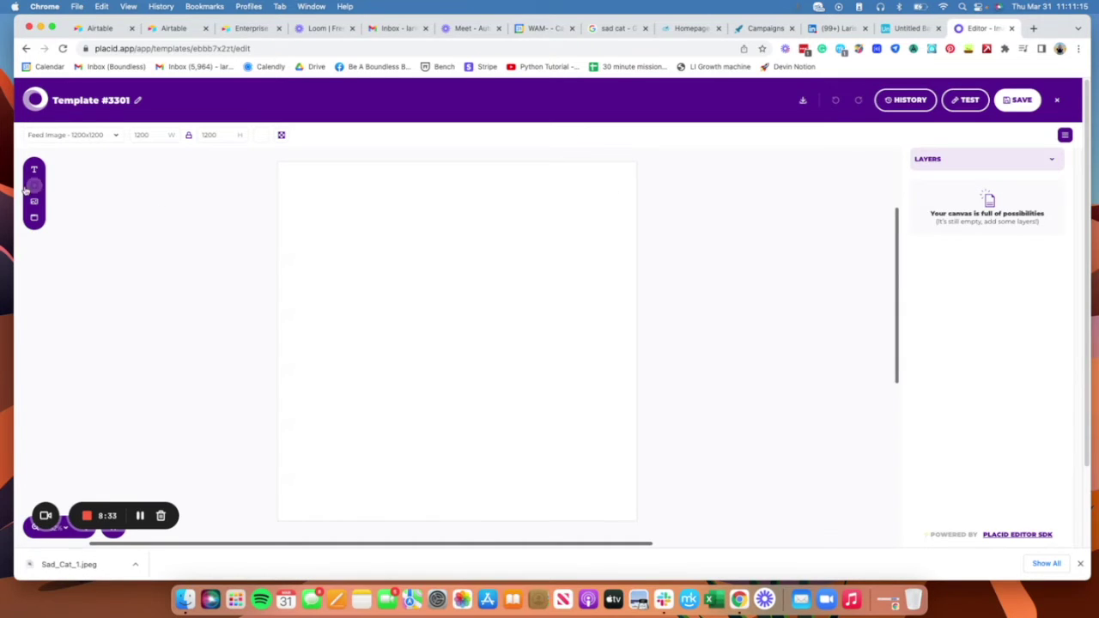
Step: Add a picture layer to Template #3301 and stretch its edges to cover the whole canvas
click(33, 203)
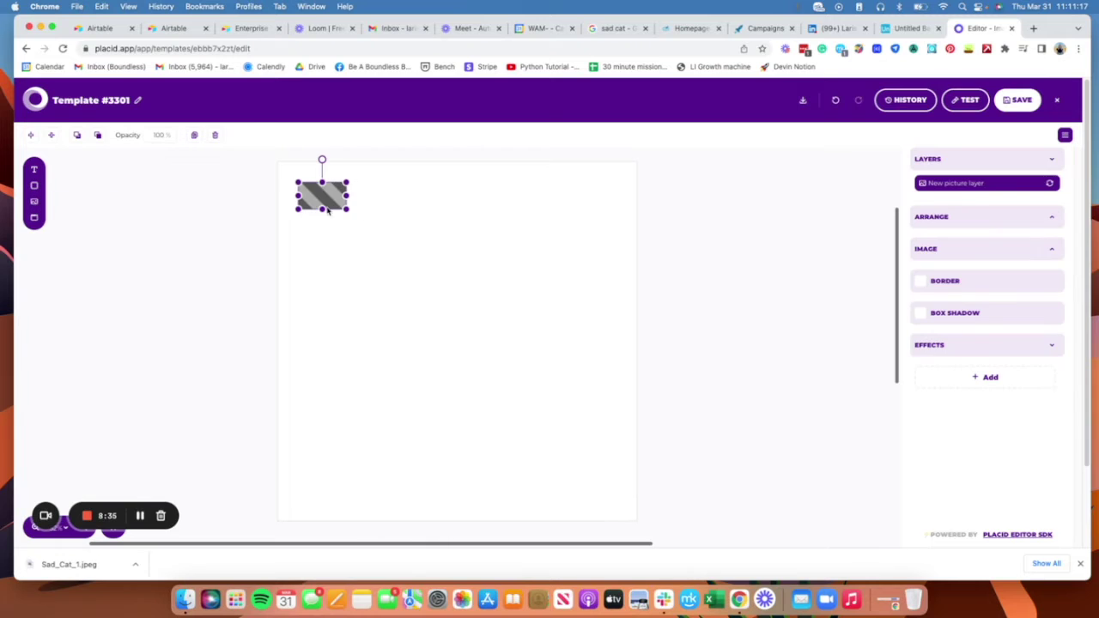
drag(327, 210, 637, 518)
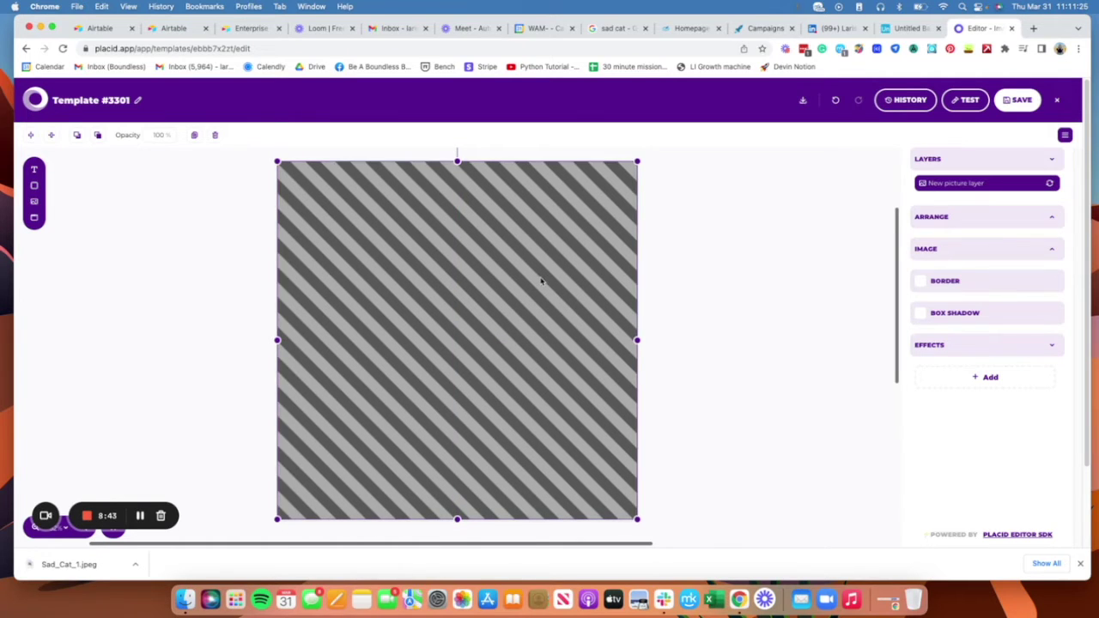
drag(456, 160, 457, 157)
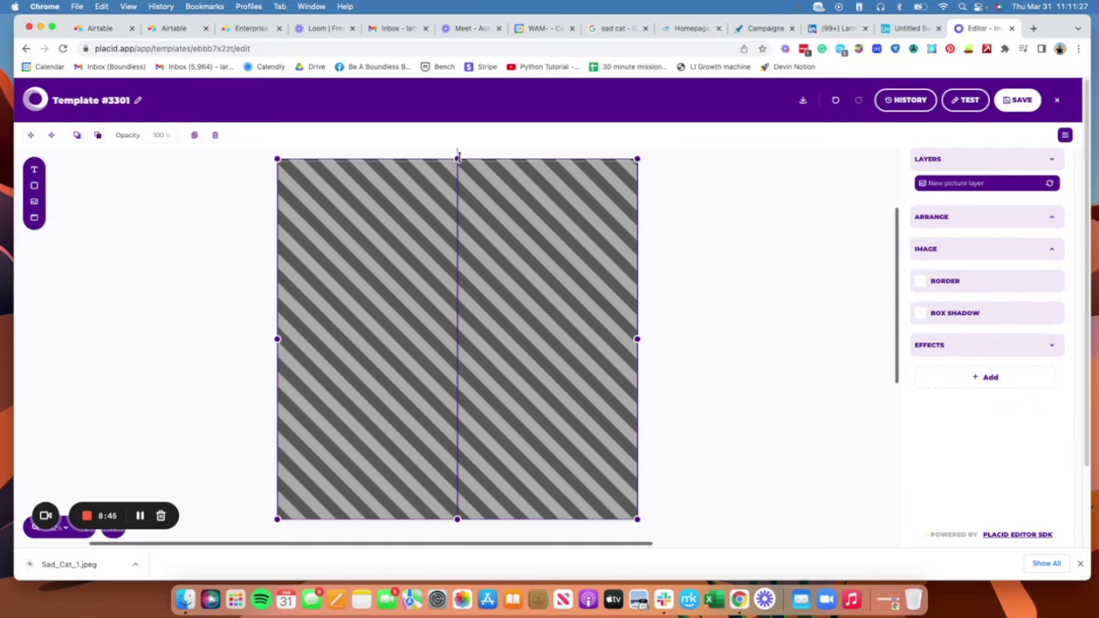
drag(456, 520, 457, 525)
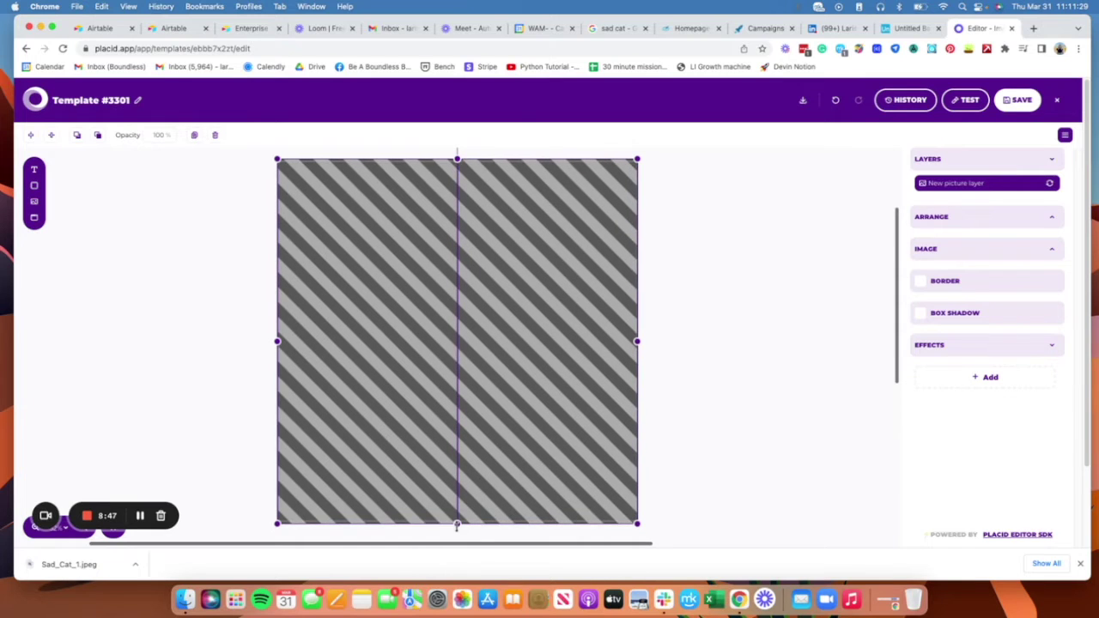
drag(637, 341, 640, 340)
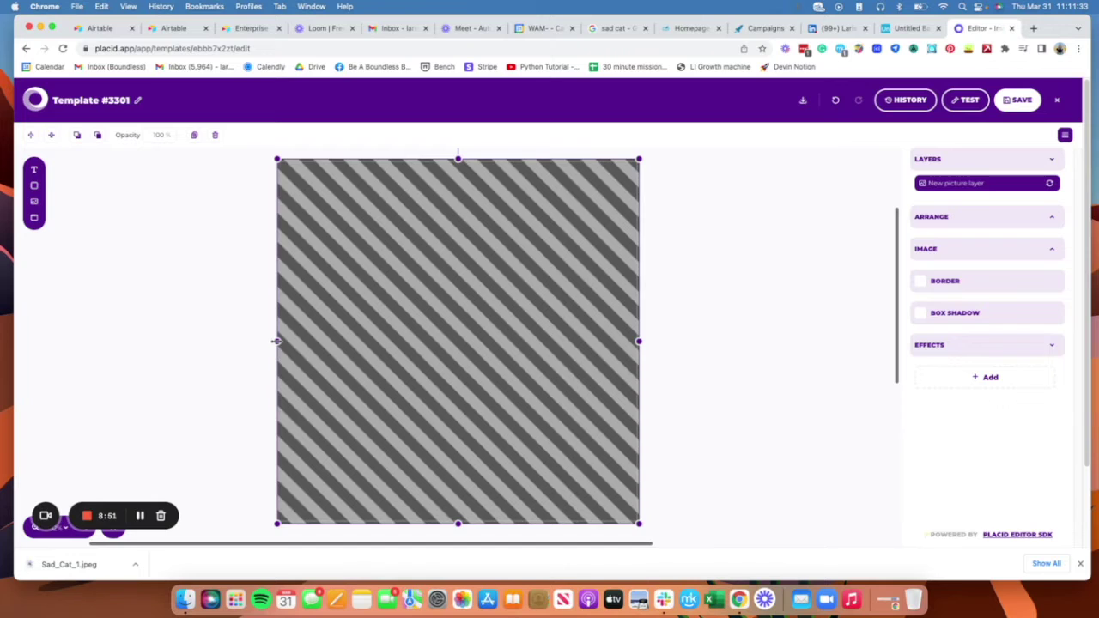
drag(277, 341, 274, 341)
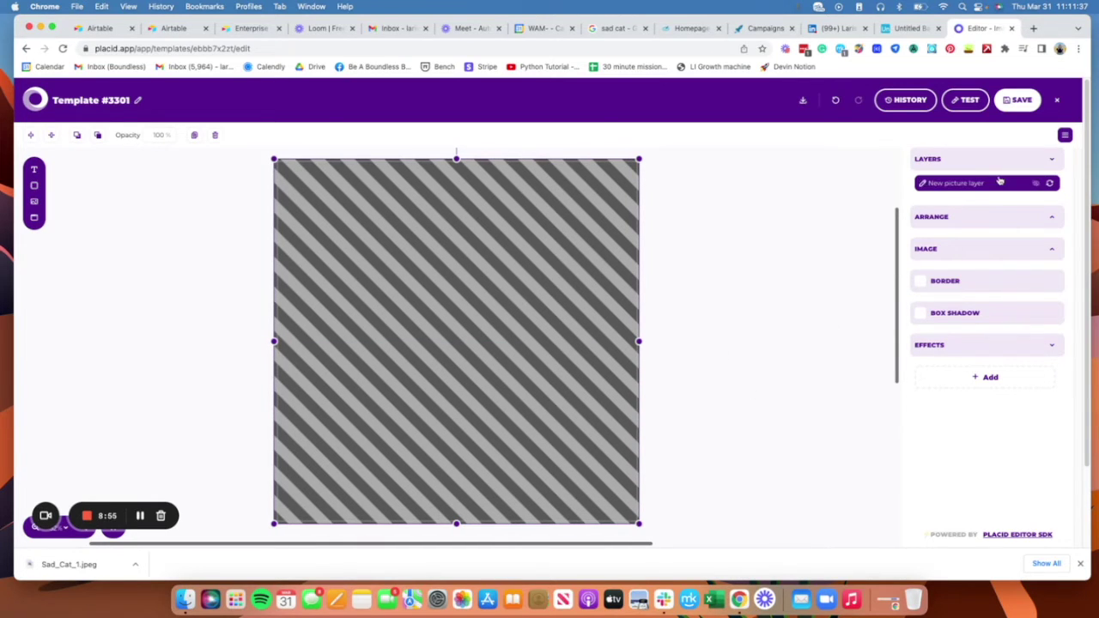
click(1006, 215)
Step: Set the picture layer's default image to Sad_Cat_1.jpeg from Downloads
click(994, 249)
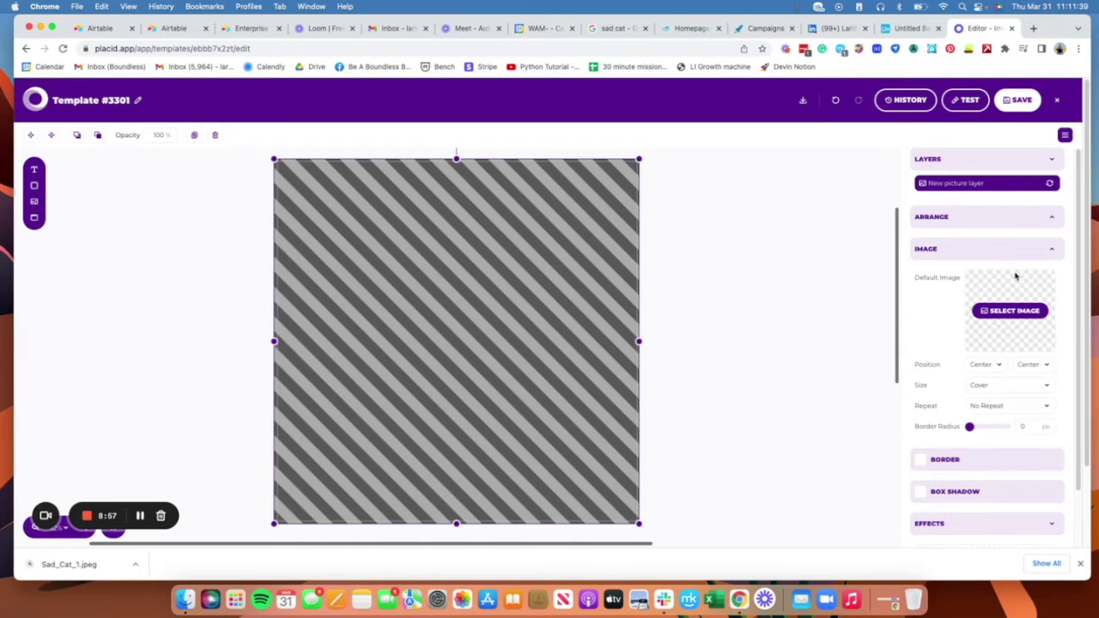
click(1012, 312)
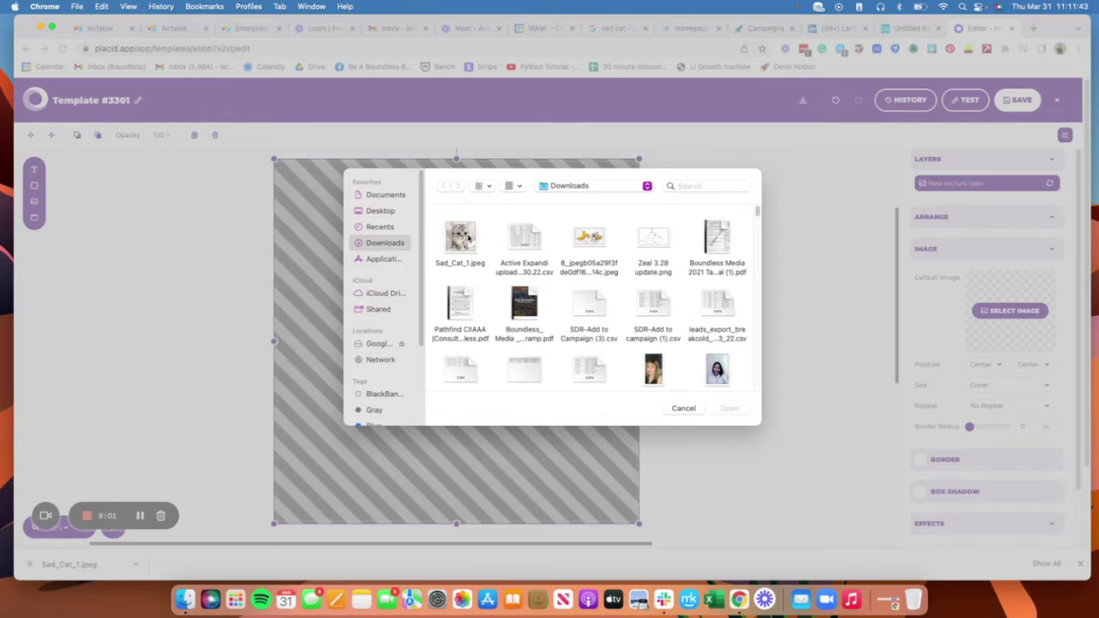
click(467, 239)
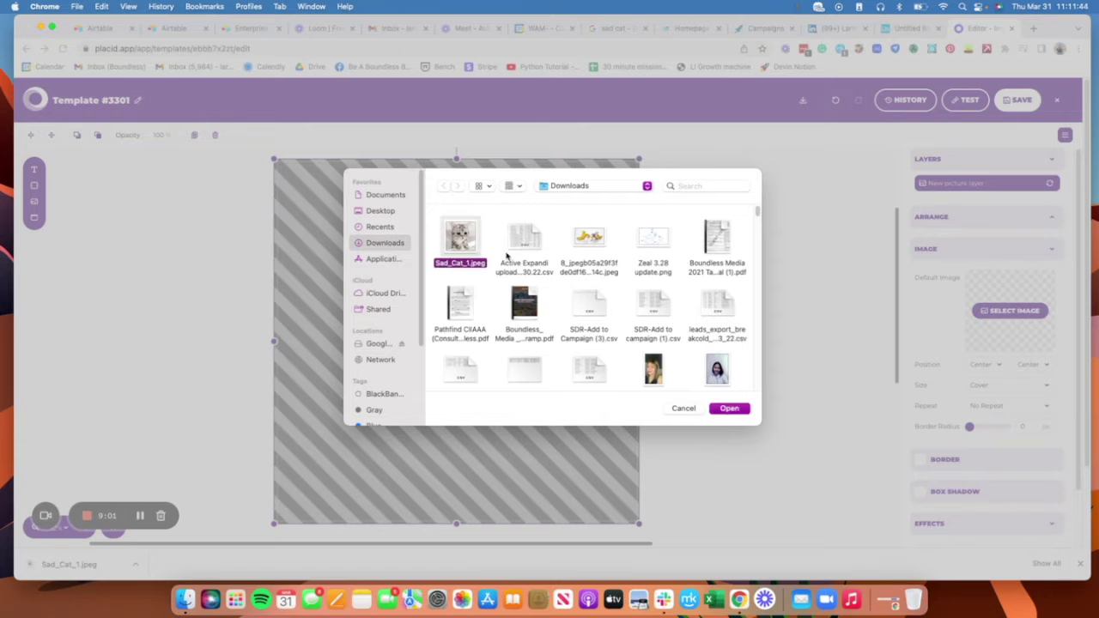
click(732, 409)
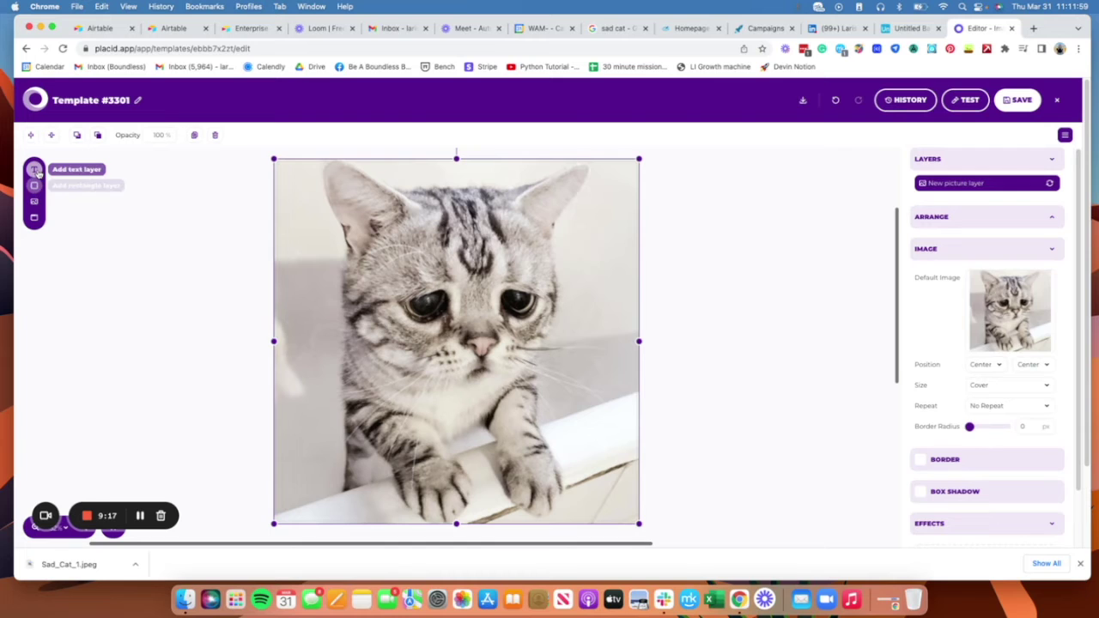
Step: Add a text layer at the top centre of the cat image and set its font to Nunito Sans Black
click(34, 169)
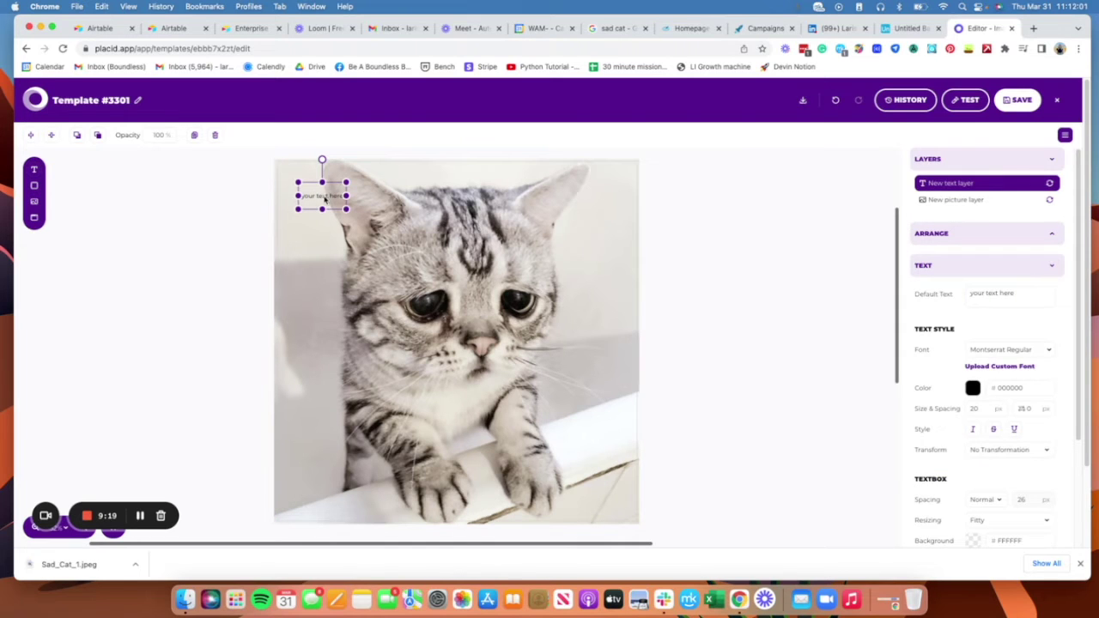
drag(324, 199, 448, 195)
click(1034, 351)
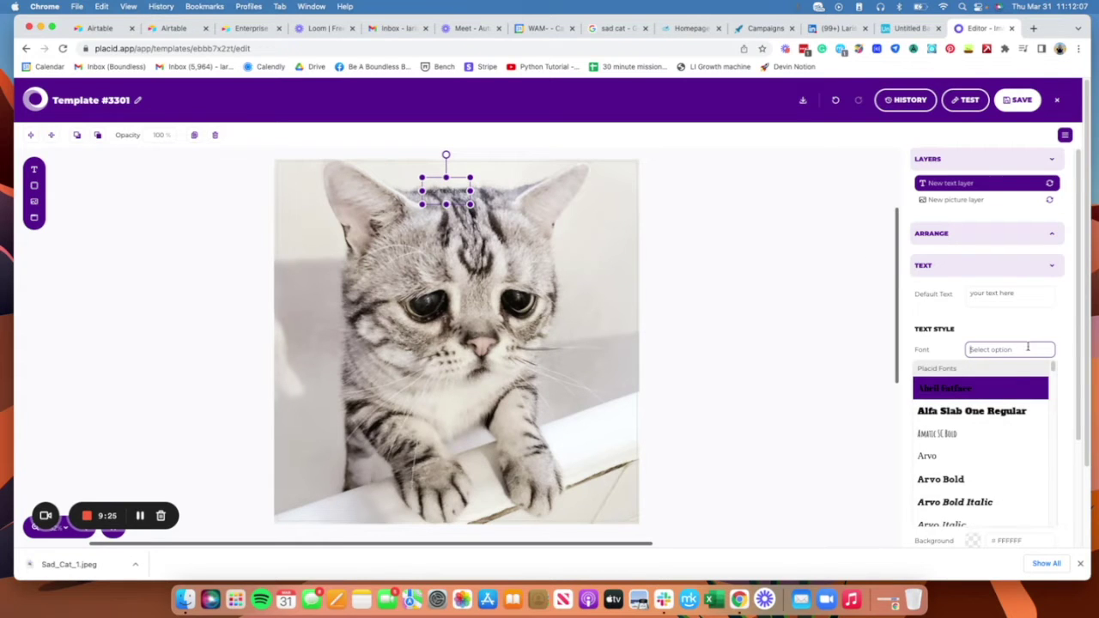
scroll(1005, 445, down, 5)
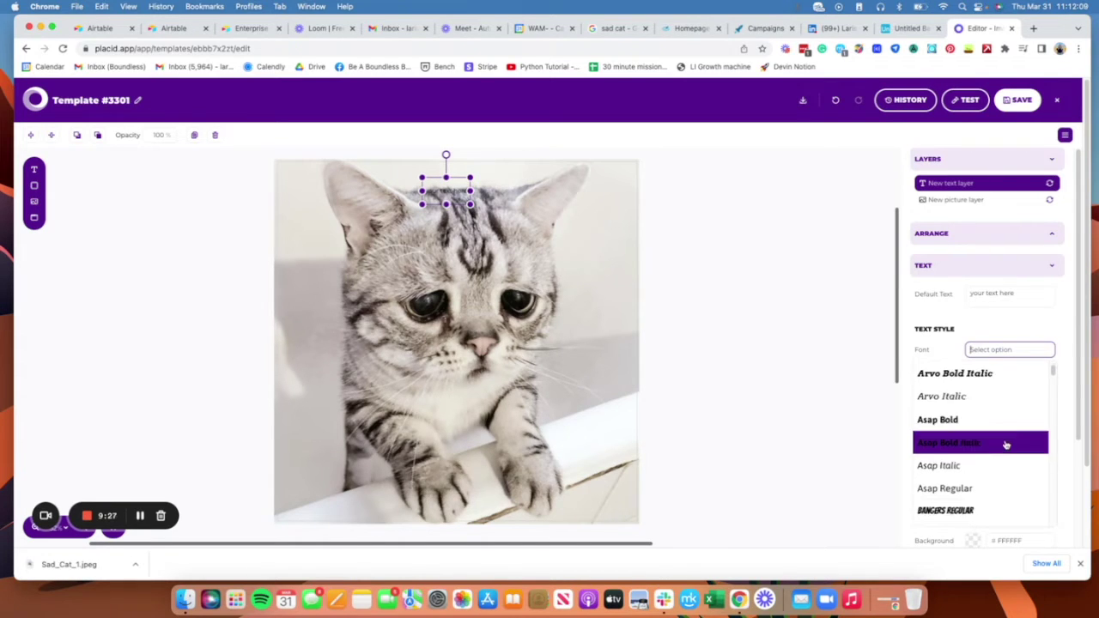
scroll(1005, 444, down, 10)
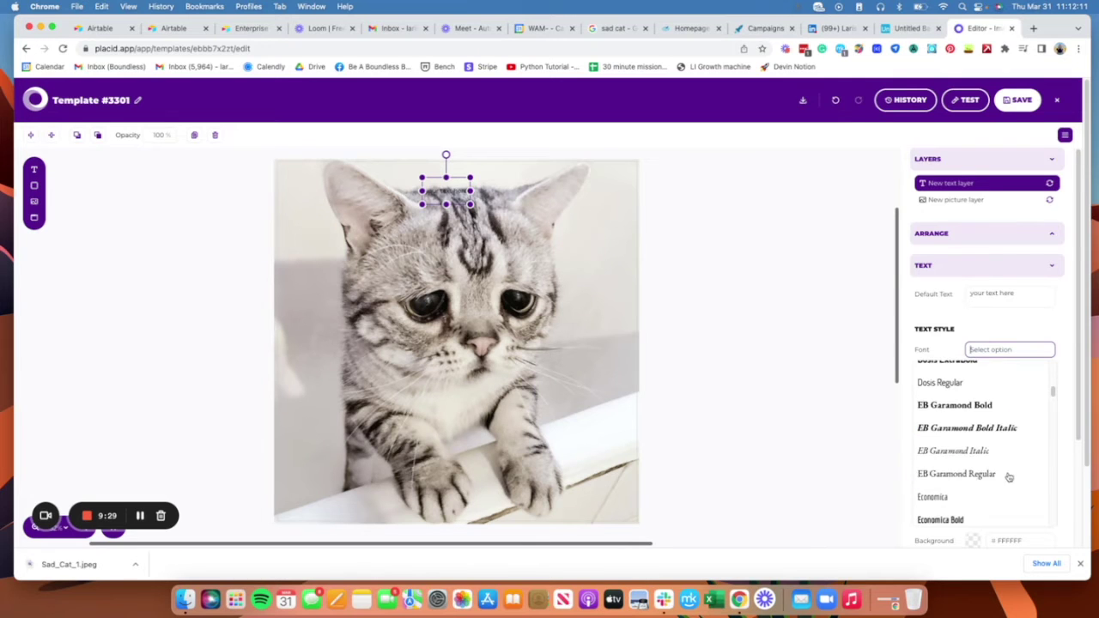
scroll(1006, 475, down, 10)
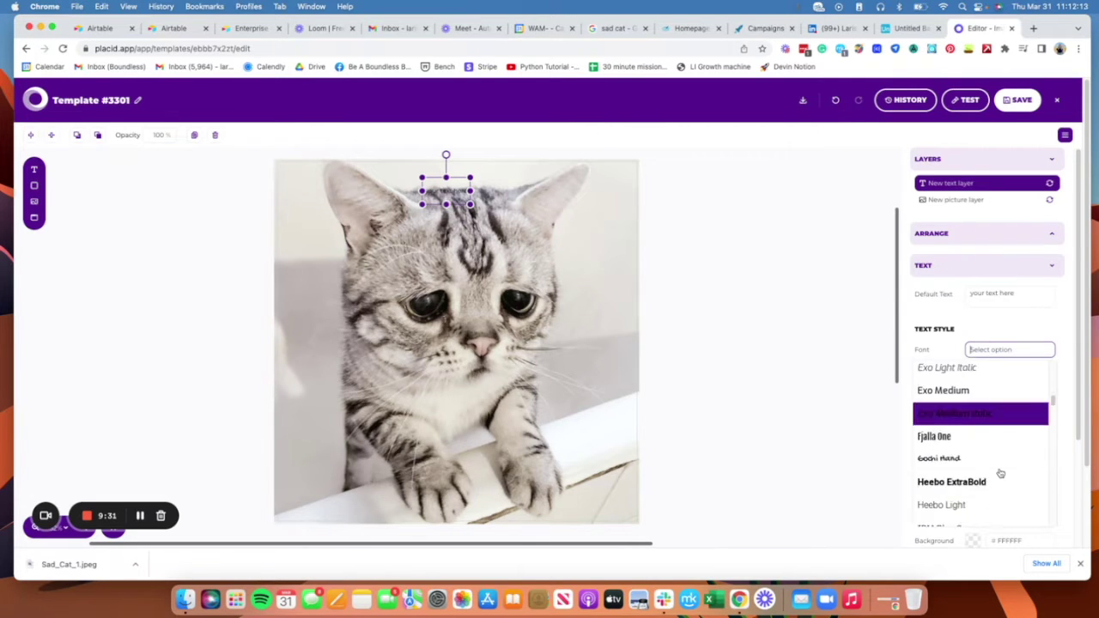
scroll(1000, 472, down, 6)
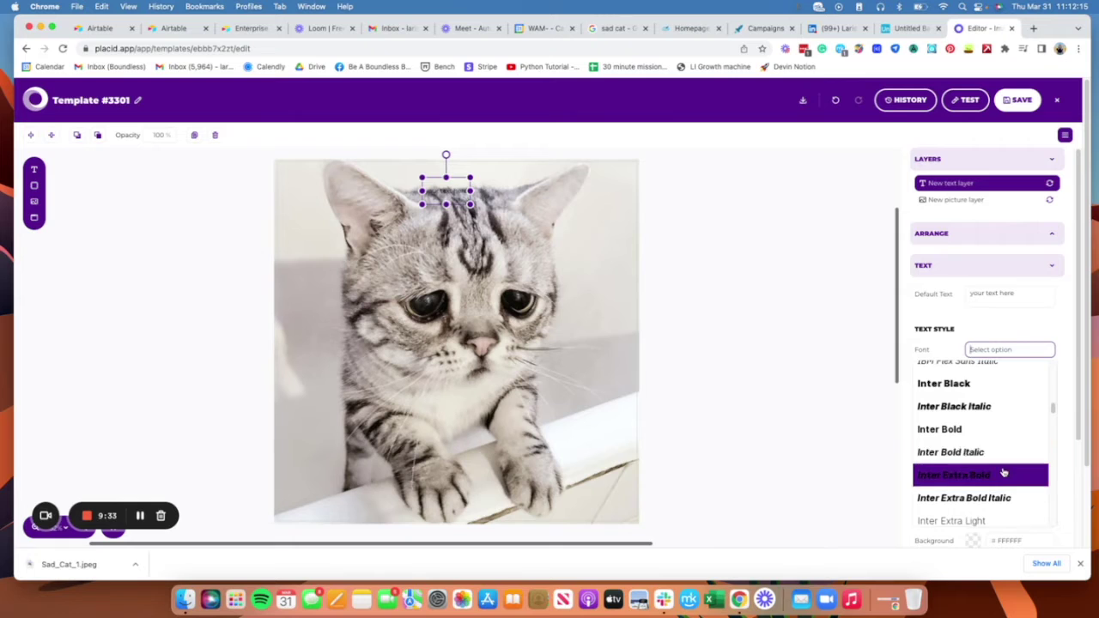
scroll(1029, 474, down, 3)
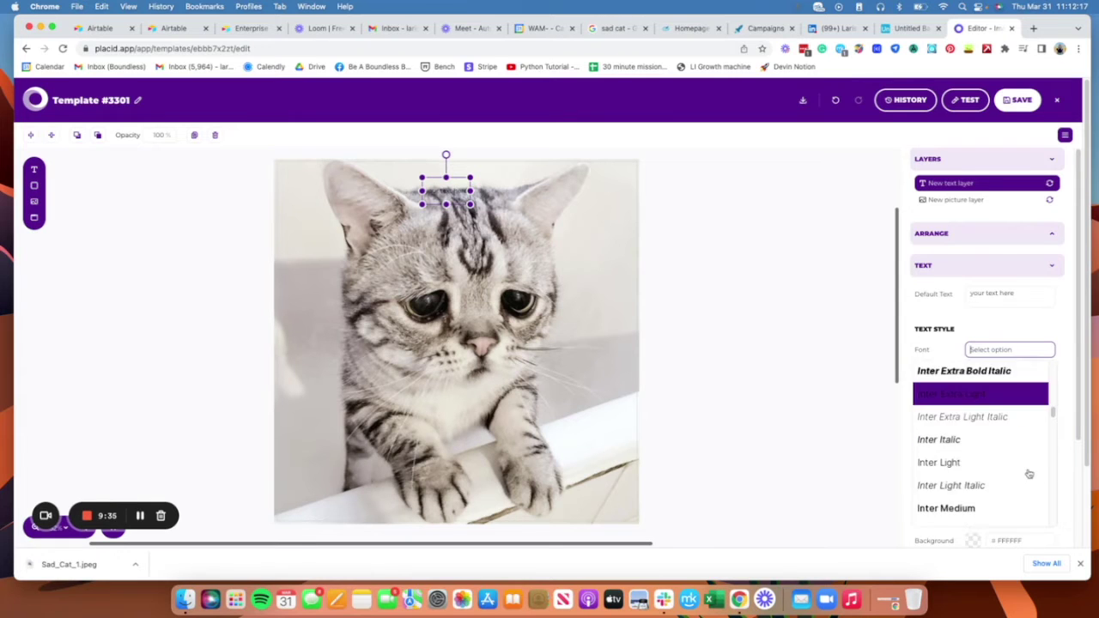
scroll(1030, 473, down, 10)
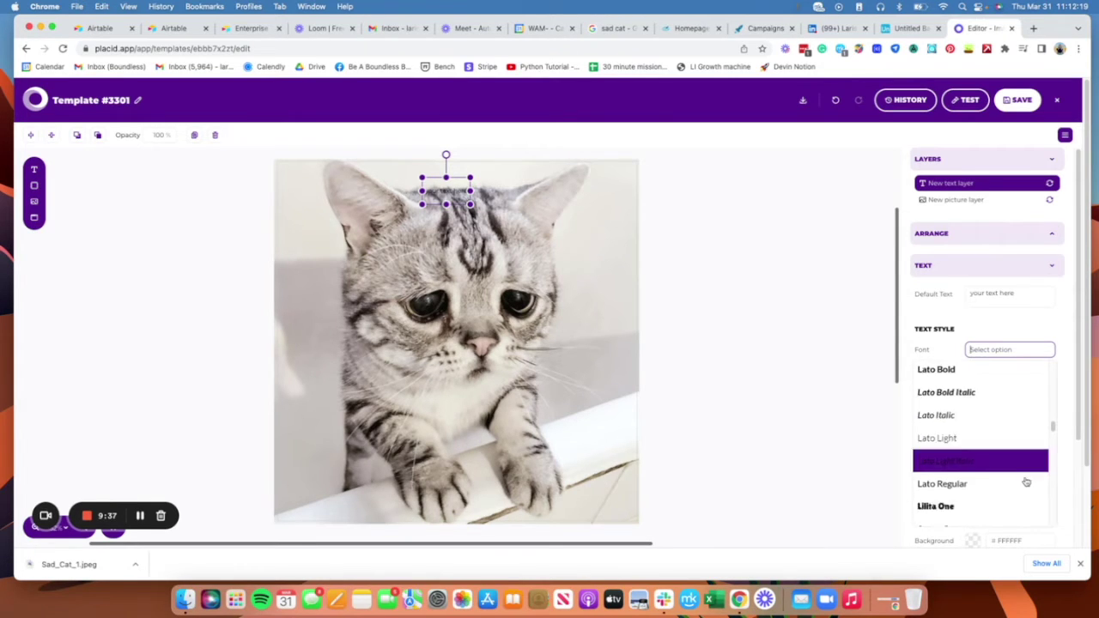
scroll(1025, 482, down, 8)
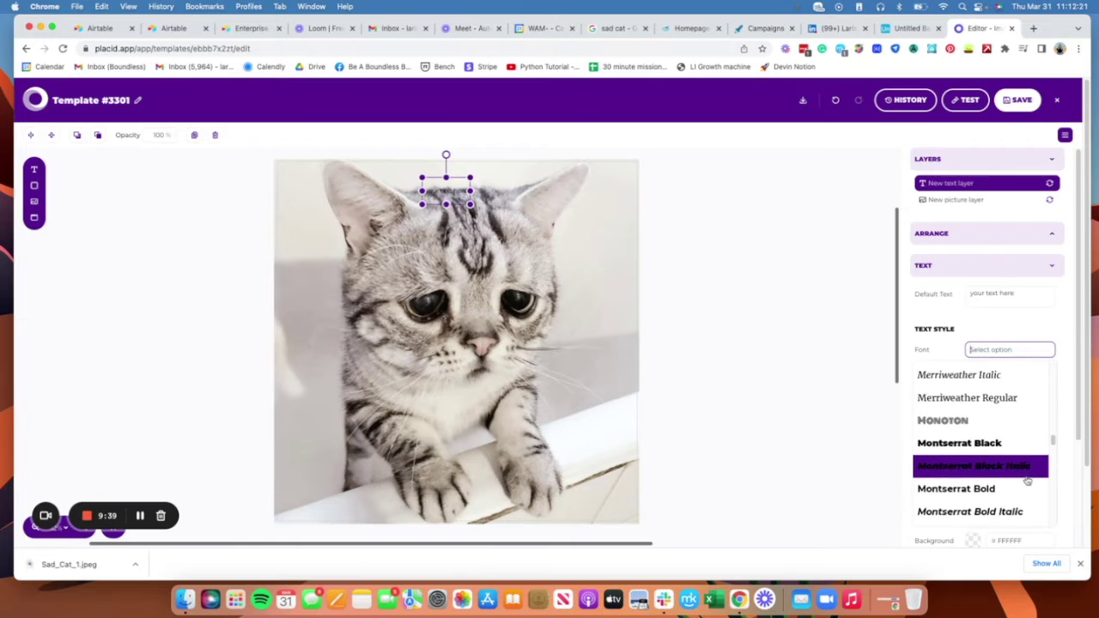
scroll(1026, 481, down, 10)
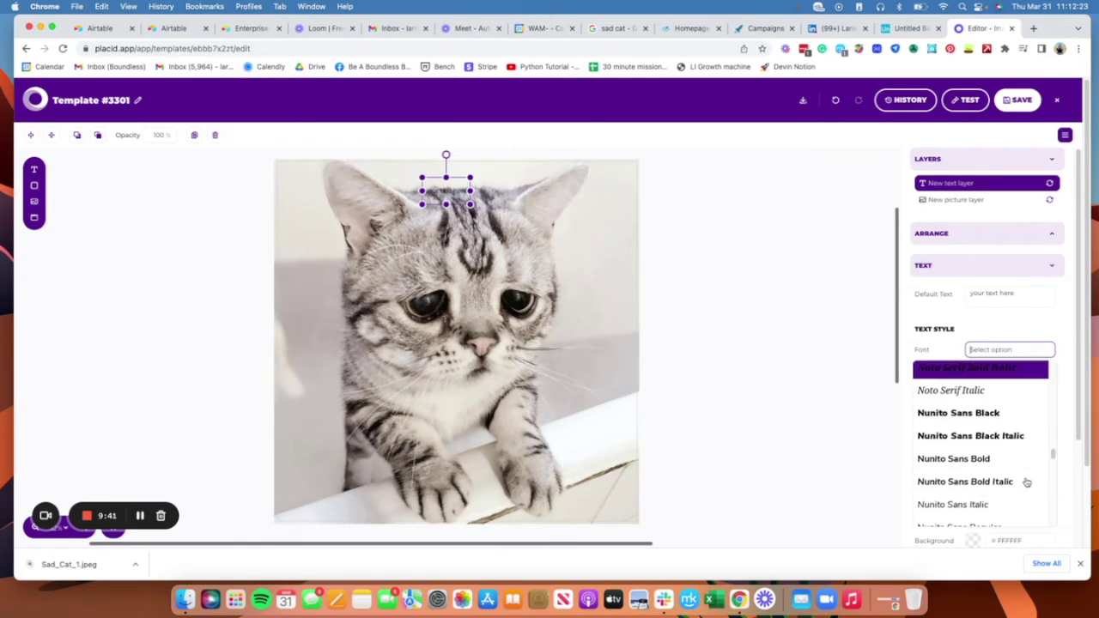
click(1012, 415)
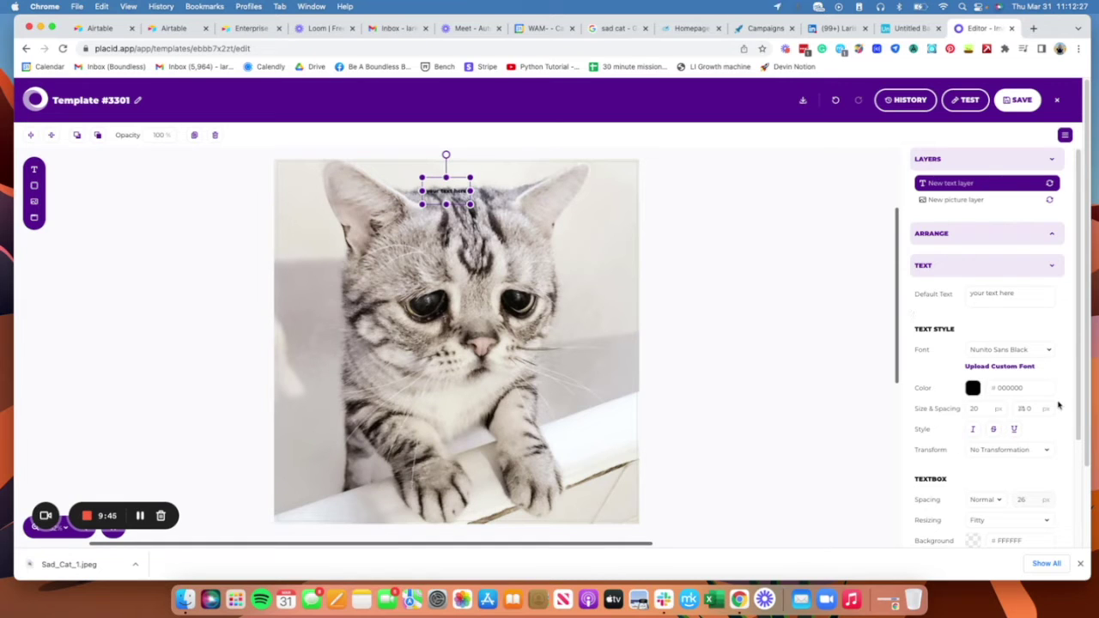
Step: Set the text layer's size to 50
click(993, 409)
key(BackSpace)
key(BackSpace)
text(50)
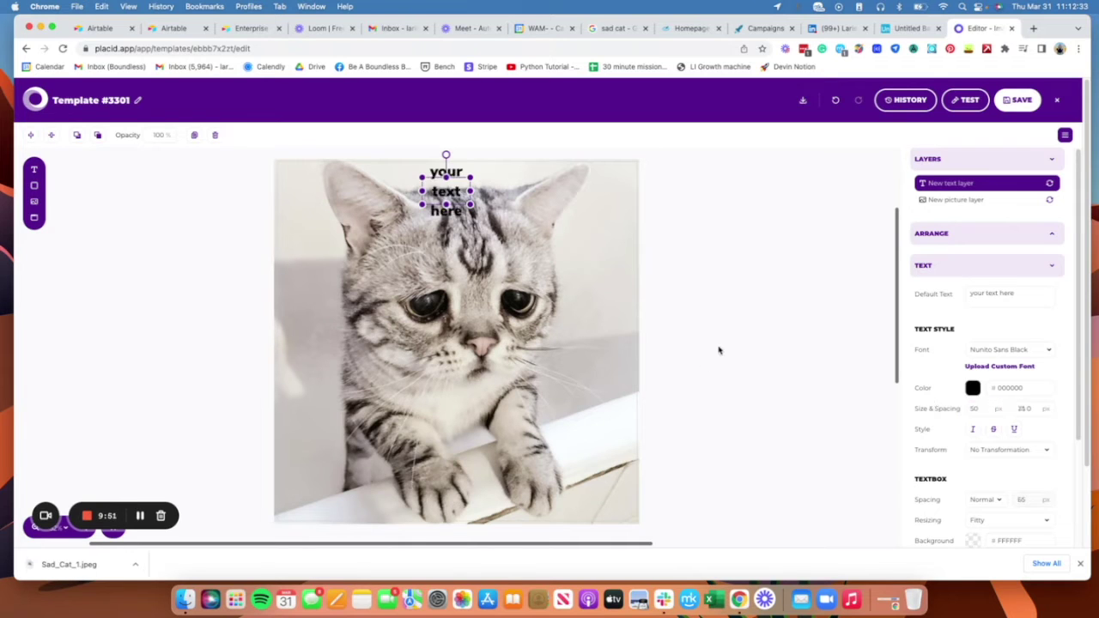
click(711, 300)
Step: Widen and nudge the text box at the top of the cat, then go back to the Airtable base
click(453, 187)
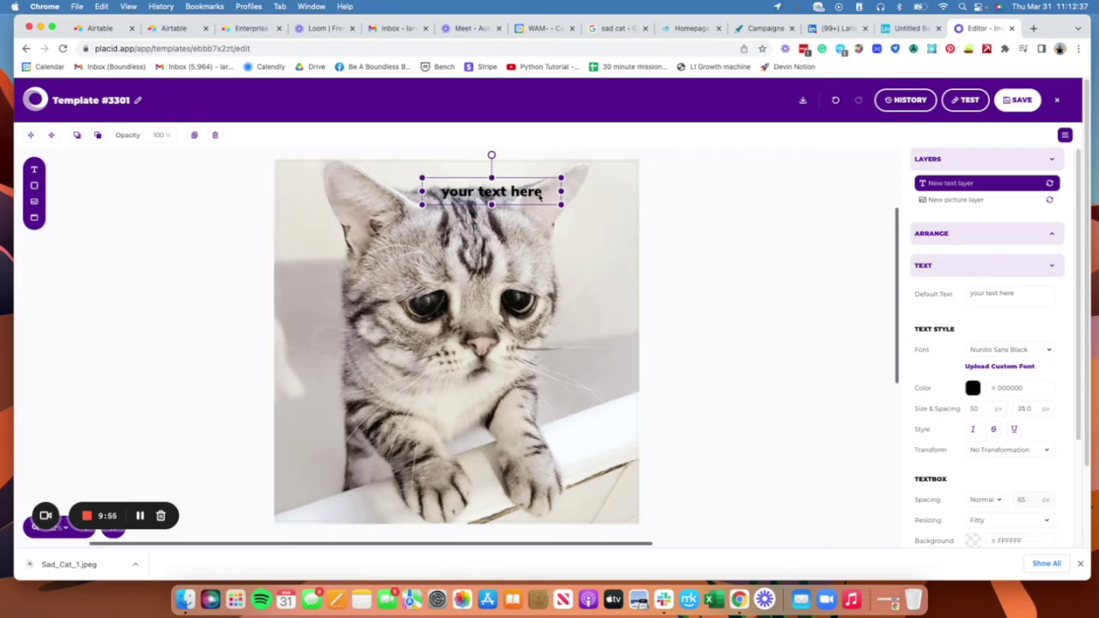
click(567, 211)
click(494, 213)
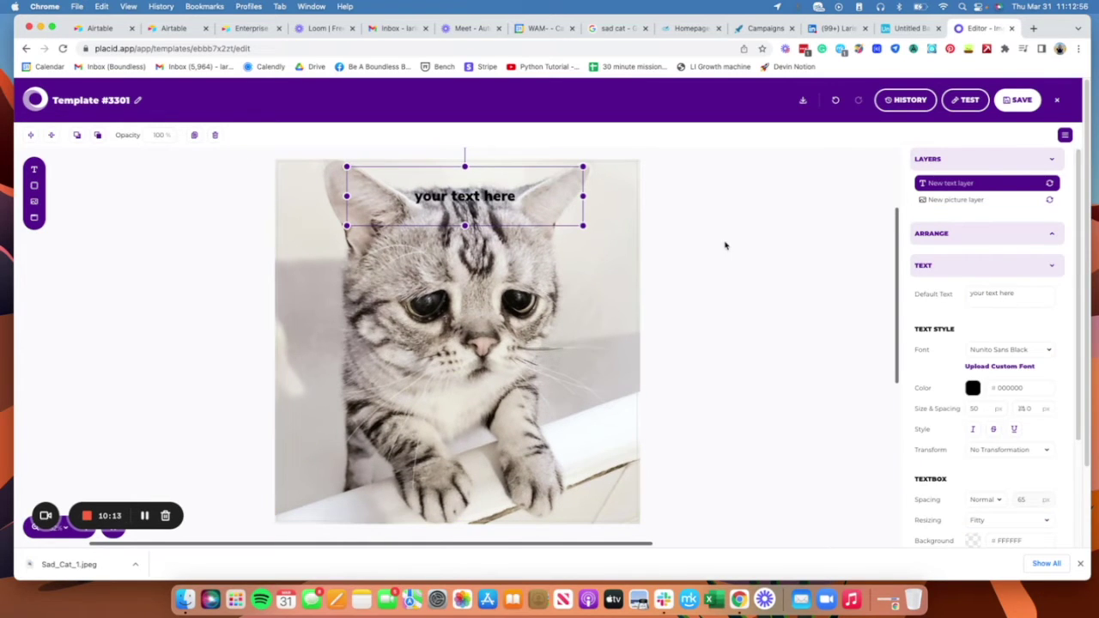
scroll(999, 335, down, 4)
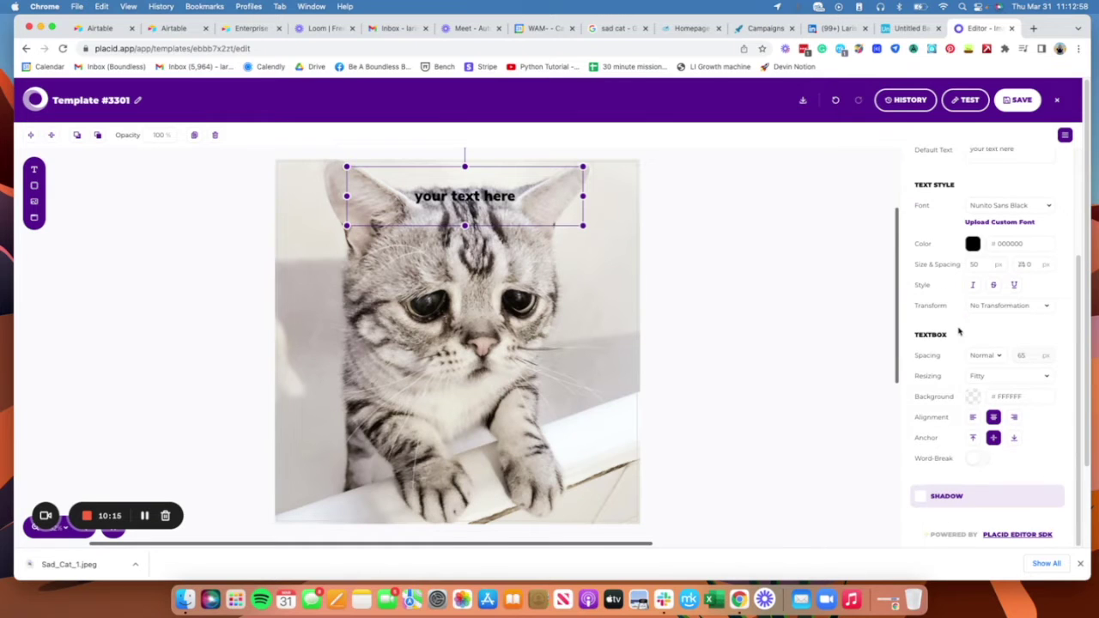
scroll(1000, 336, up, 4)
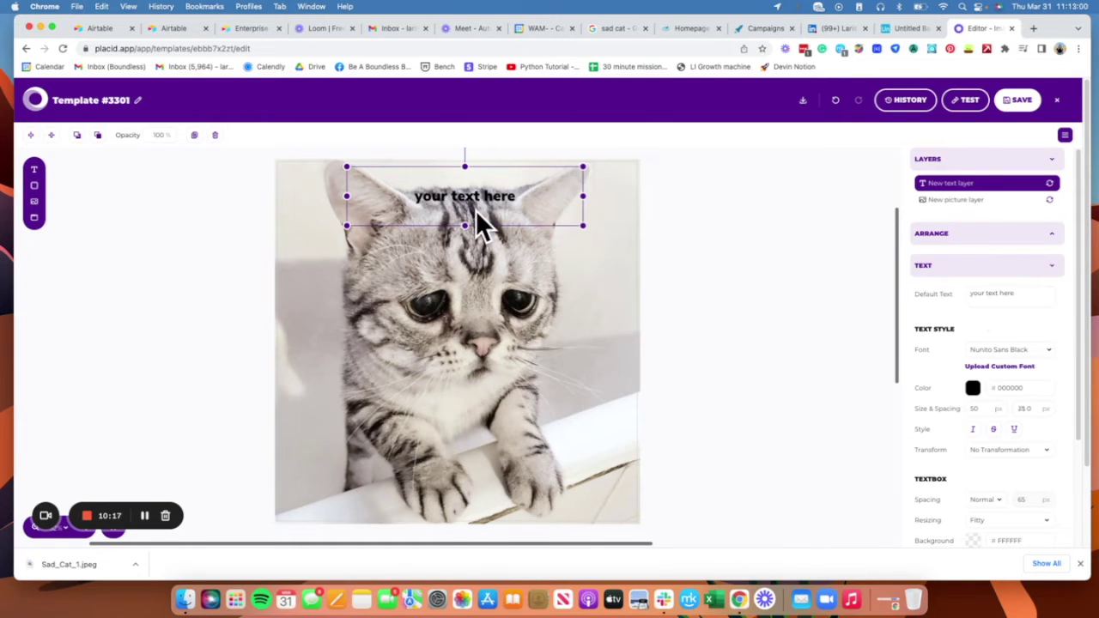
drag(495, 195, 491, 196)
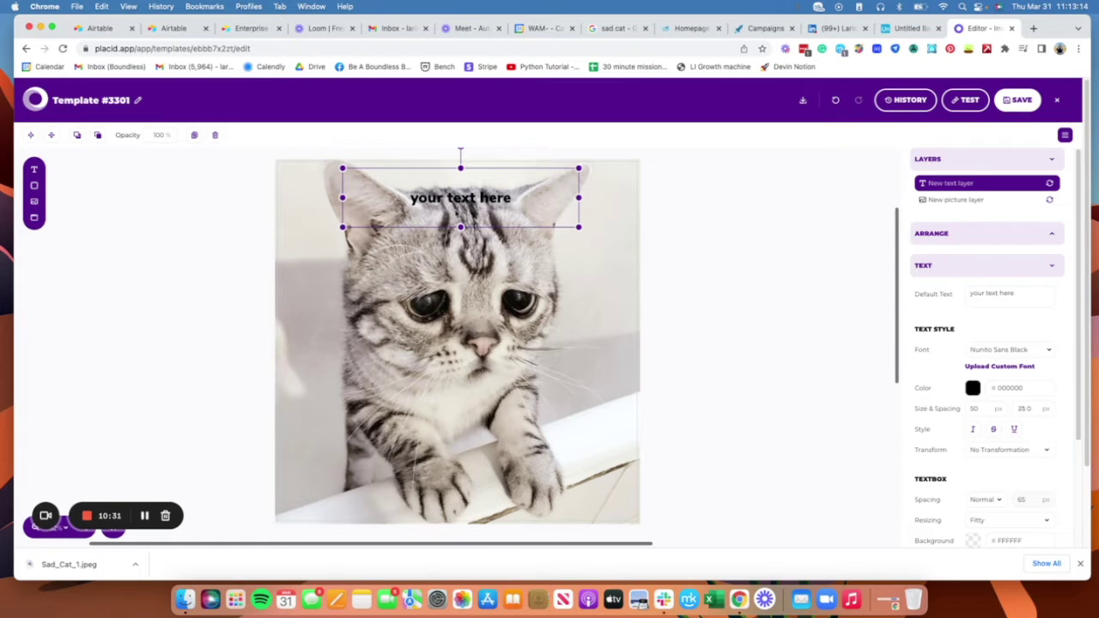
click(917, 27)
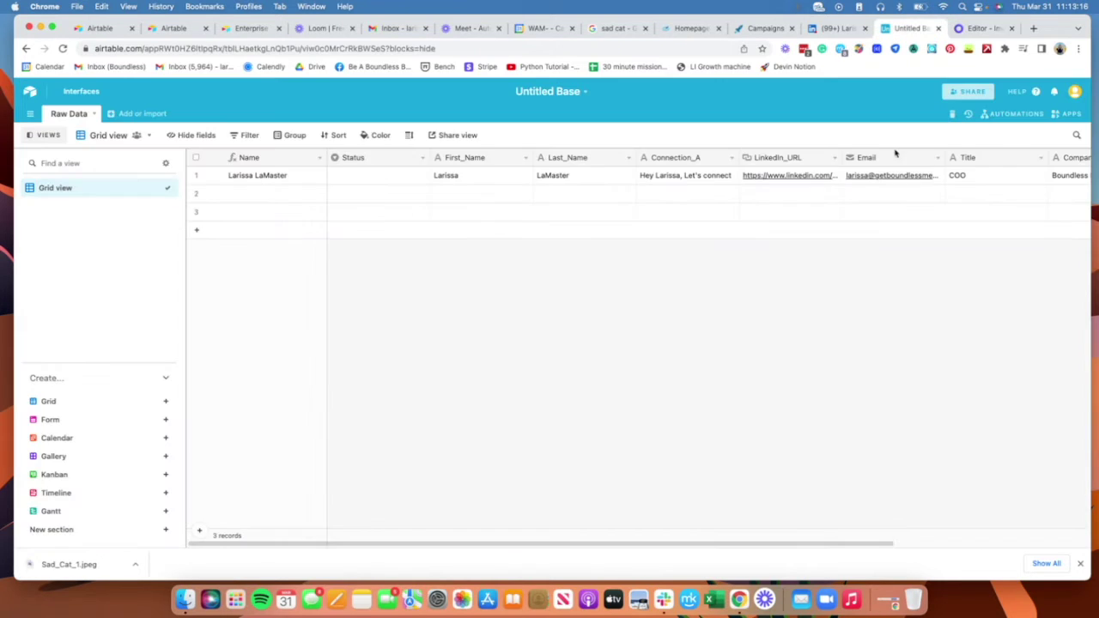
drag(645, 546, 840, 545)
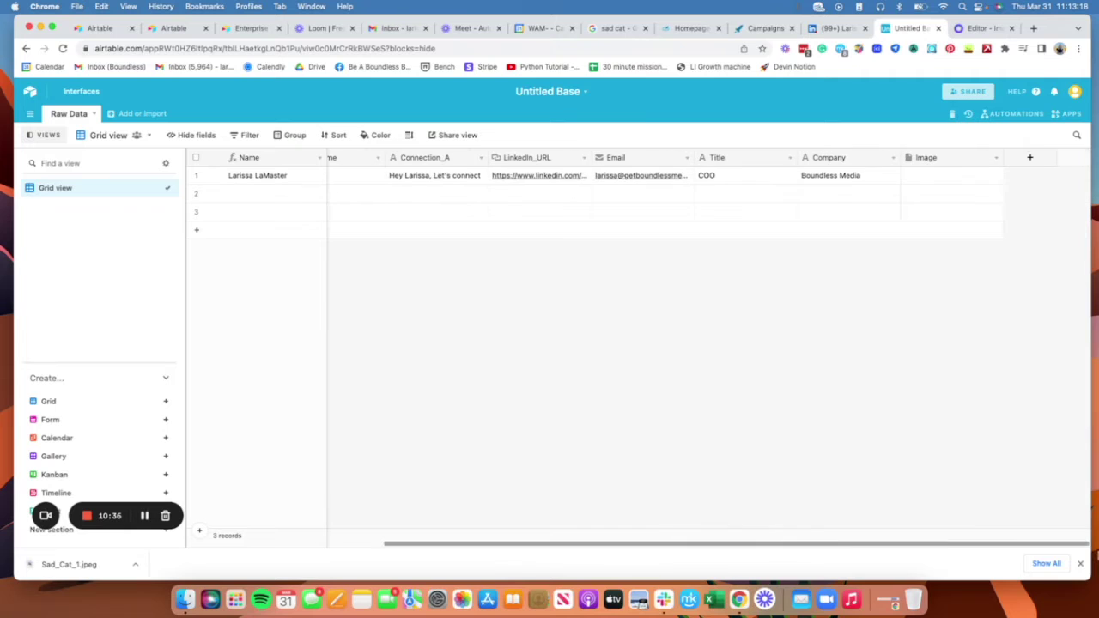
Step: Add a new field named Meme_Text_1 and make it a Formula field
click(1031, 158)
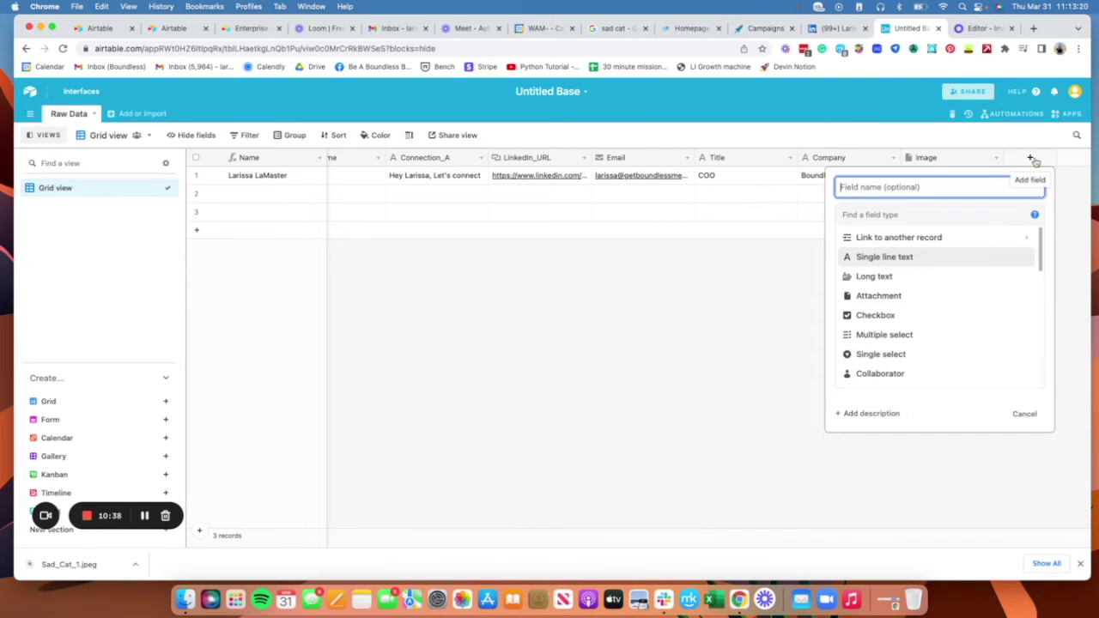
text(Meme_Text_1)
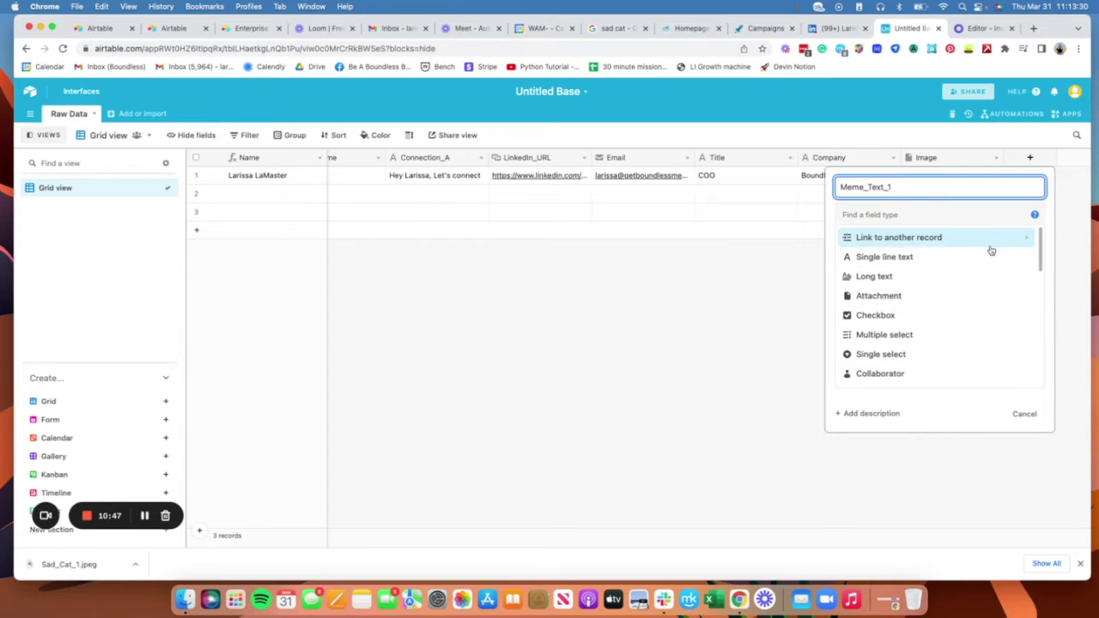
click(989, 255)
click(981, 218)
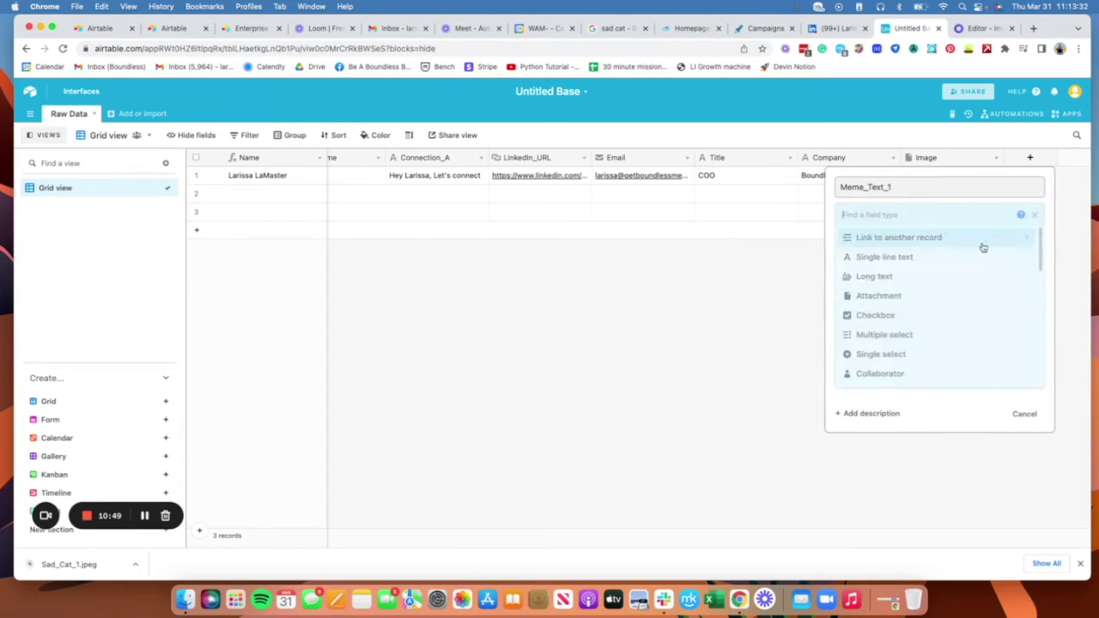
text(form)
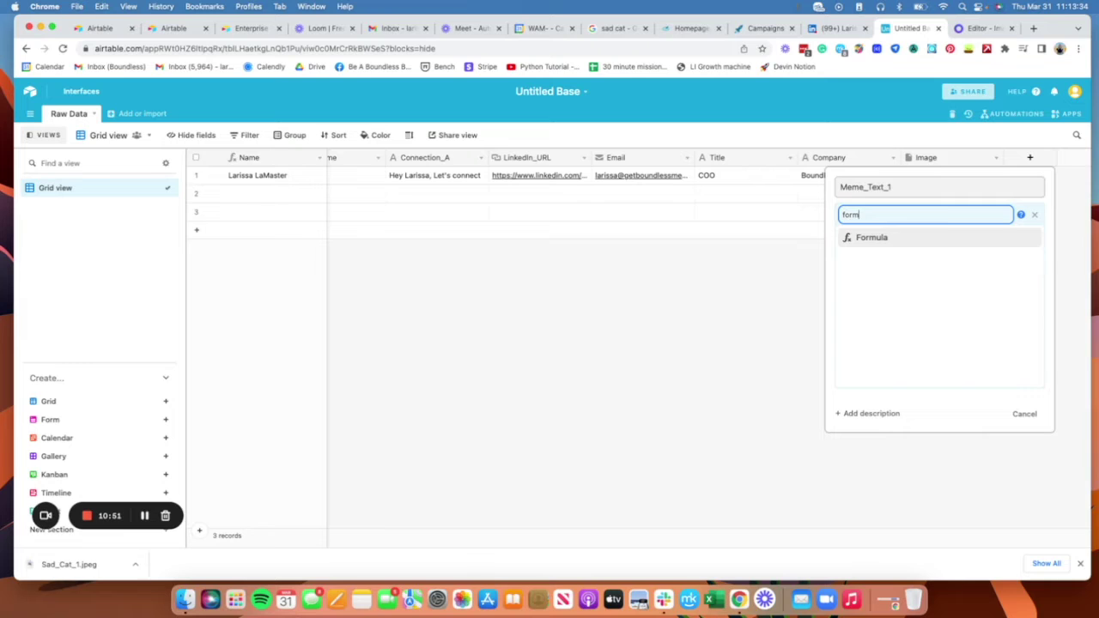
click(945, 238)
Step: Enter CONCATENATE("when ", First_Name, "looks at your profile and doesn't connect") and create the field
click(909, 288)
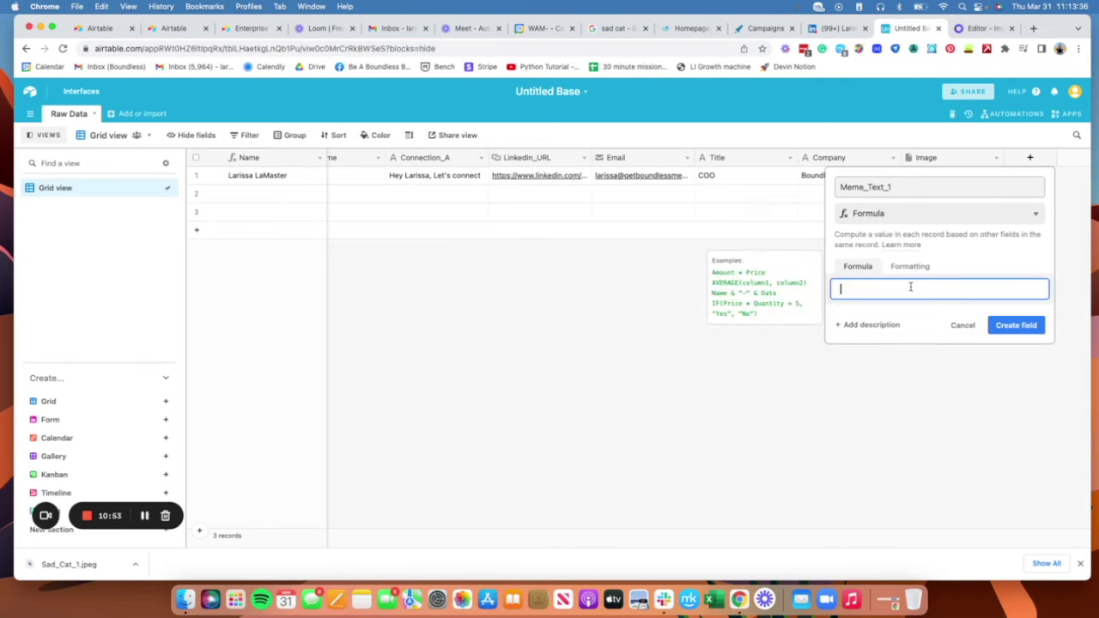
text(Com)
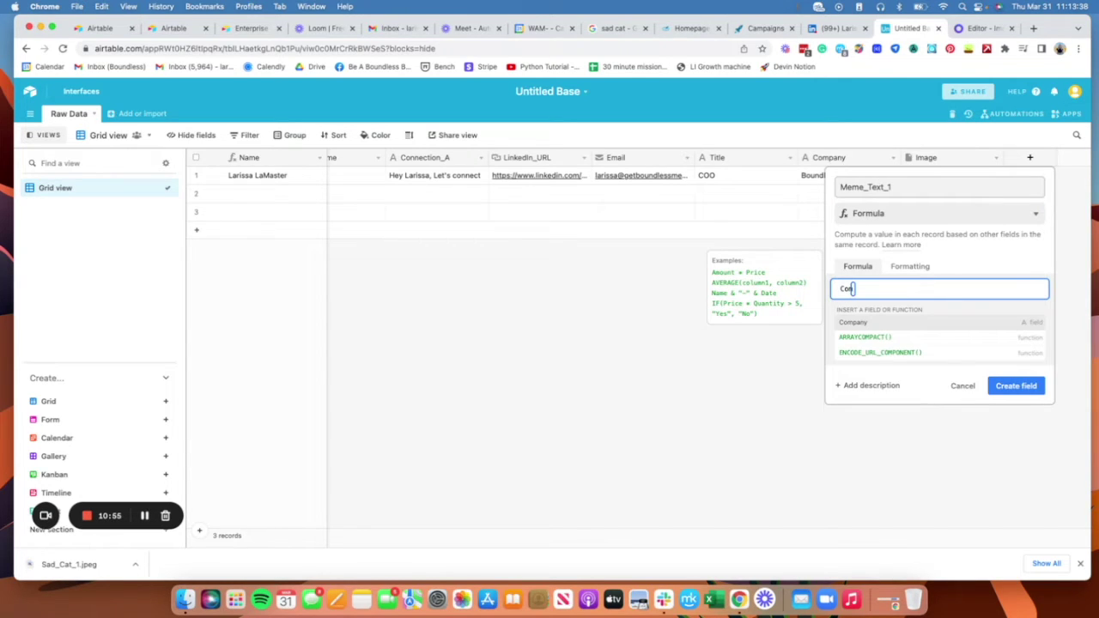
text(ca)
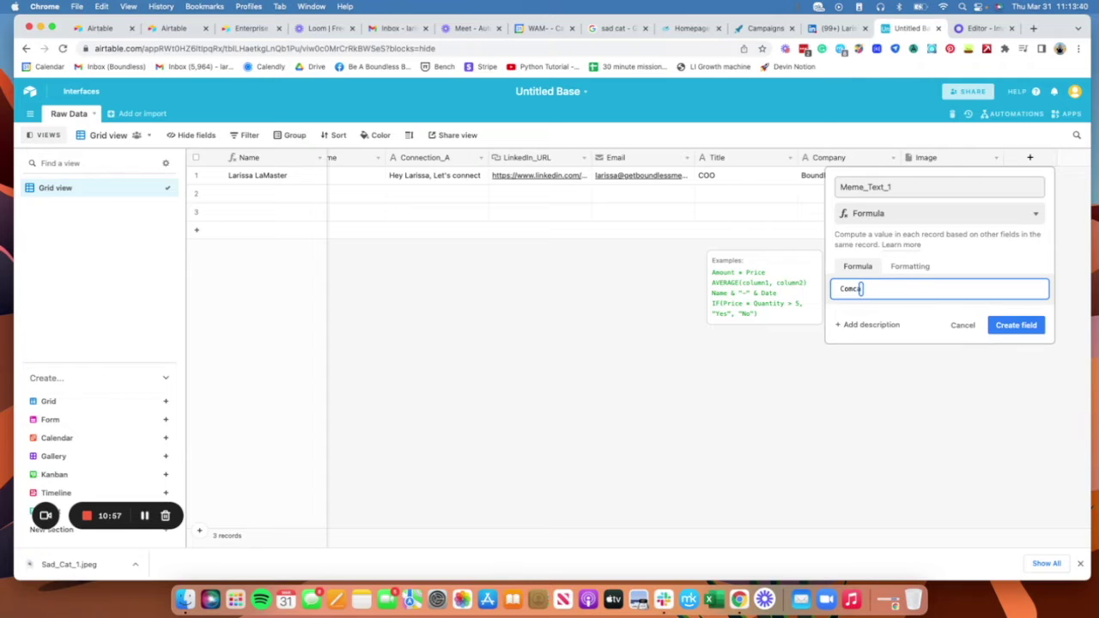
key(BackSpace)
key(BackSpace)
key(BackSpace)
text(ncate)
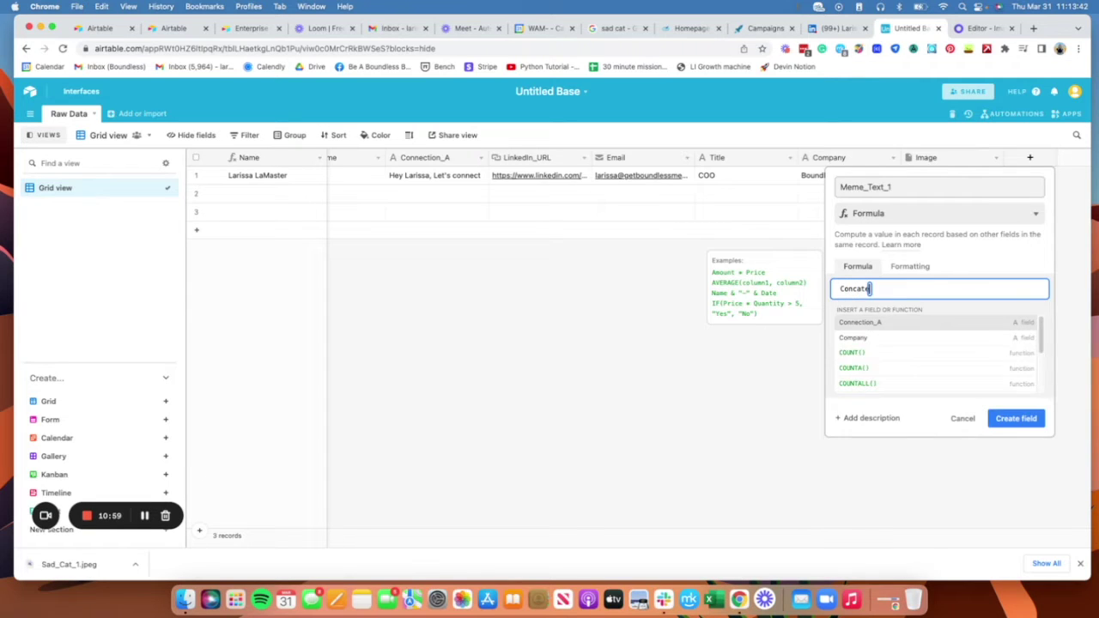
click(903, 323)
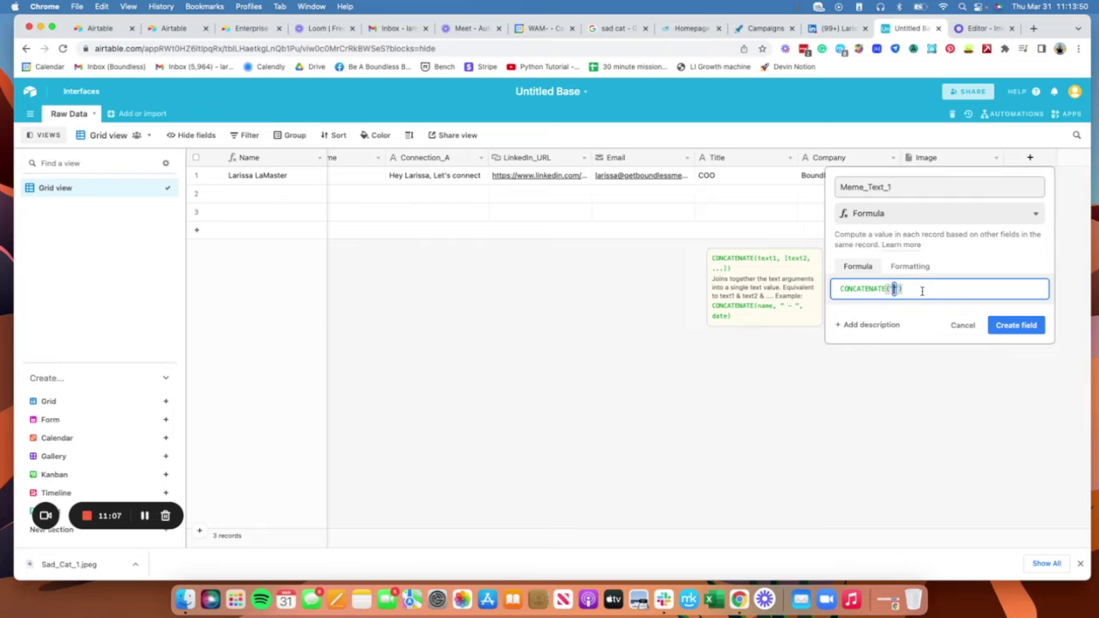
text("when ", First)
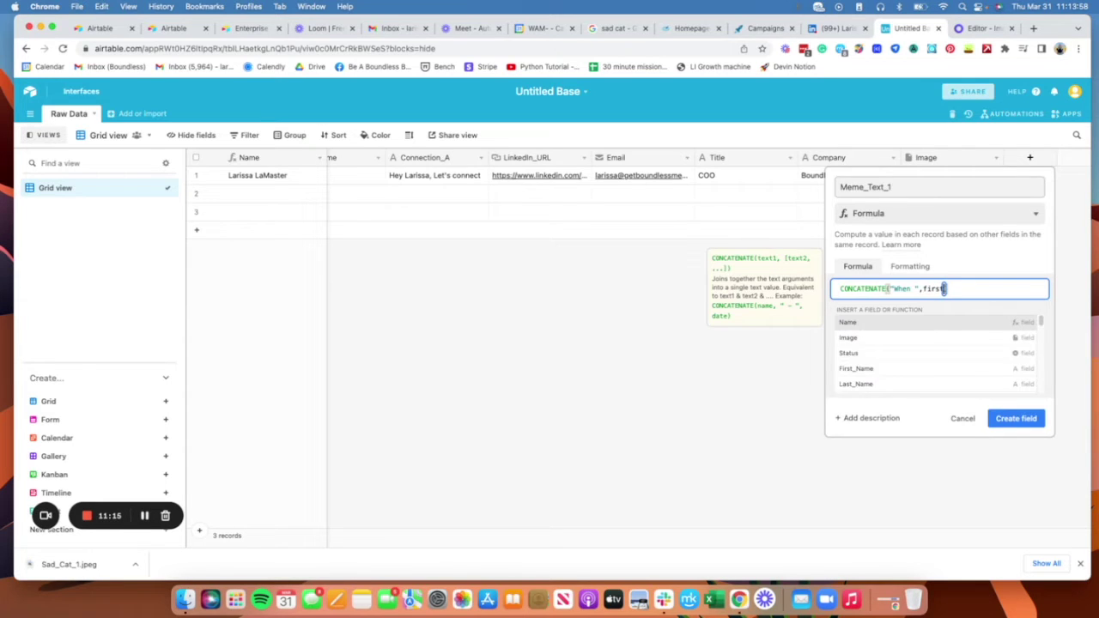
click(919, 322)
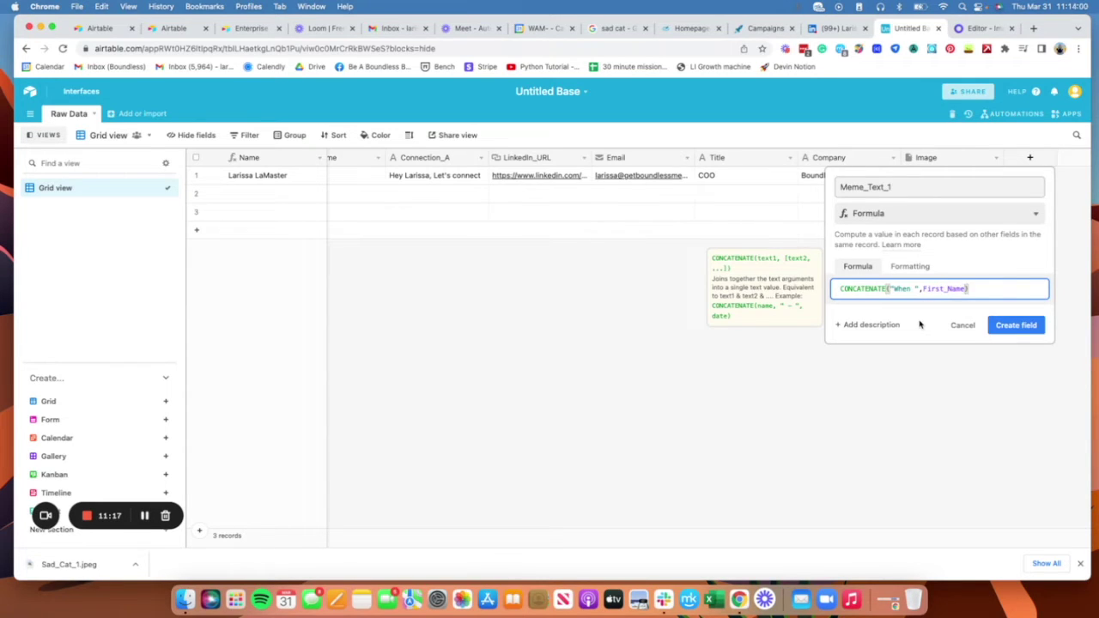
text(,)
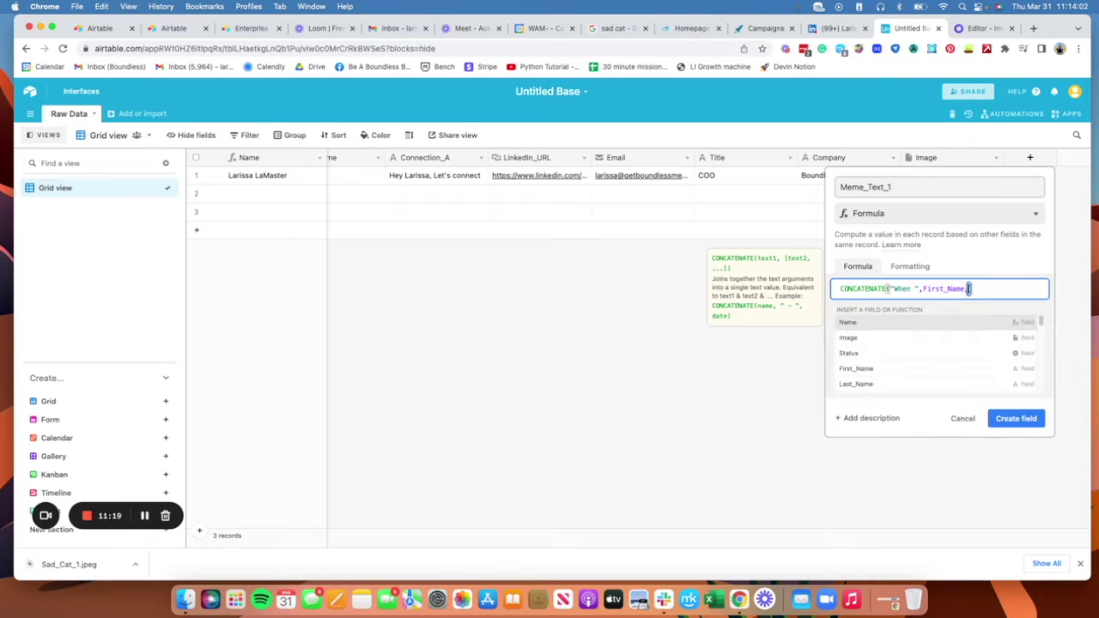
text({)
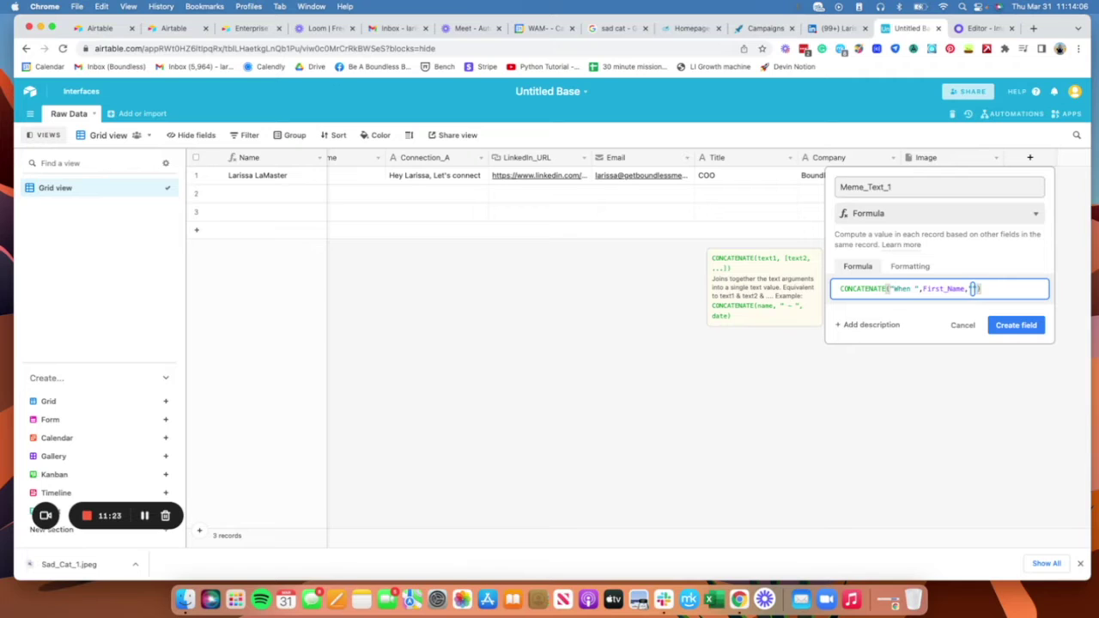
text(looks)
key(BackSpace)
key(BackSpace)
key(BackSpace)
key(BackSpace)
text(at your profile and doesn't )
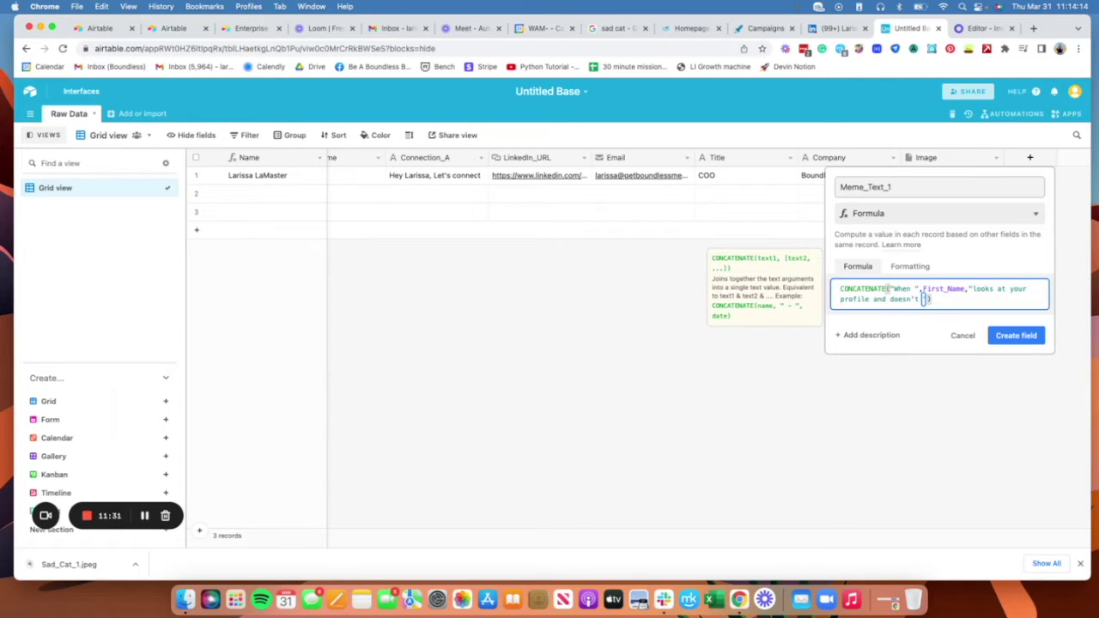
text(con)
key(BackSpace)
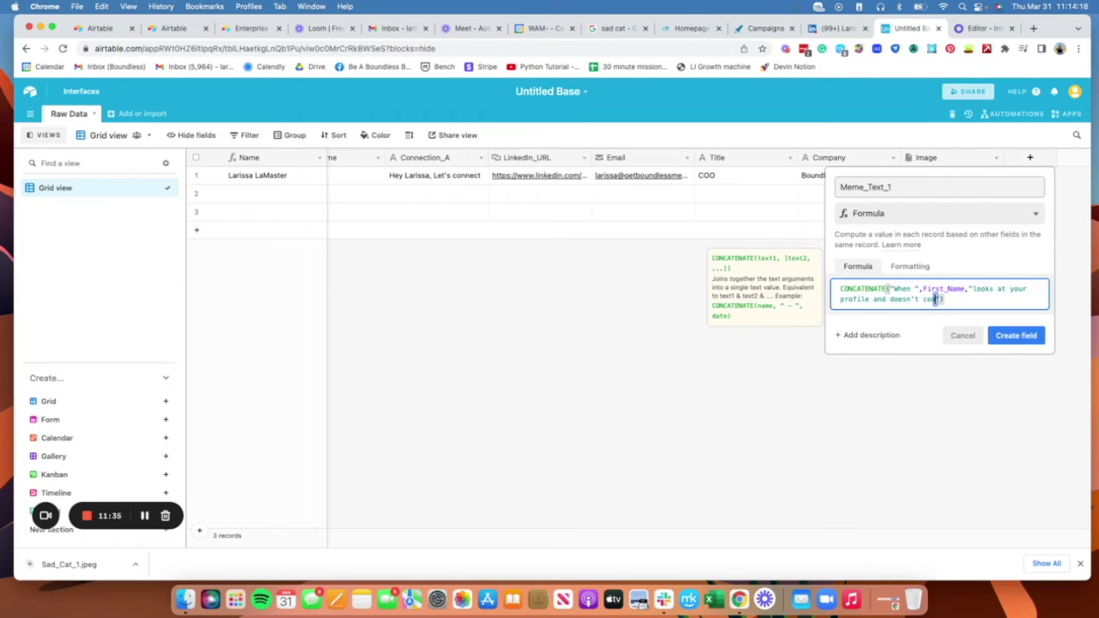
text(nnect")
click(1016, 335)
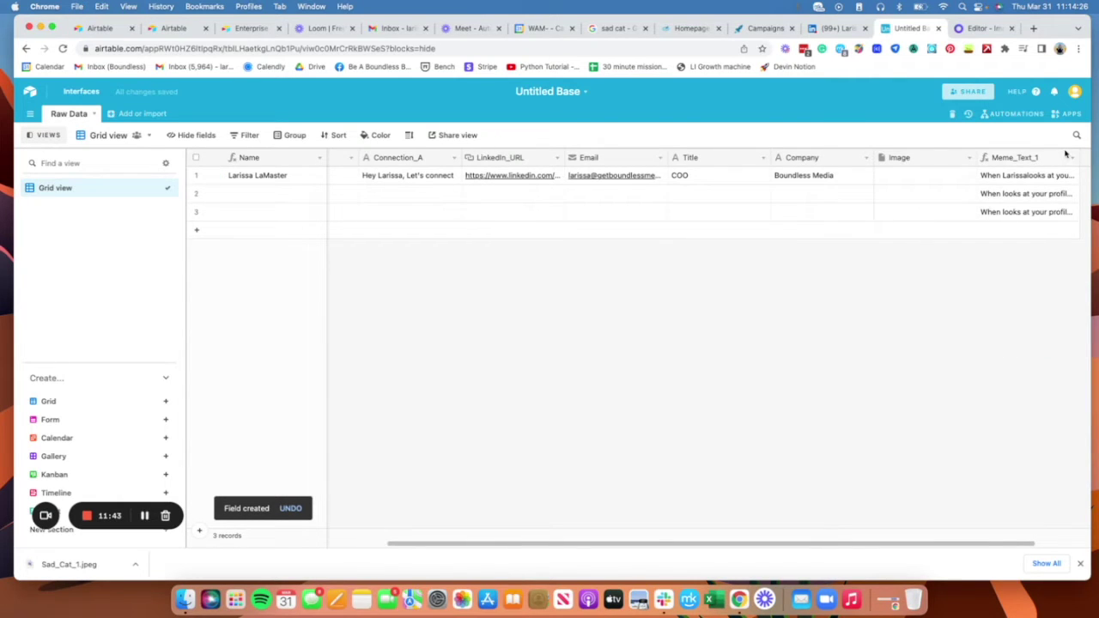
Step: Edit the Meme_Text_1 formula to add a space before 'looks'
click(1073, 160)
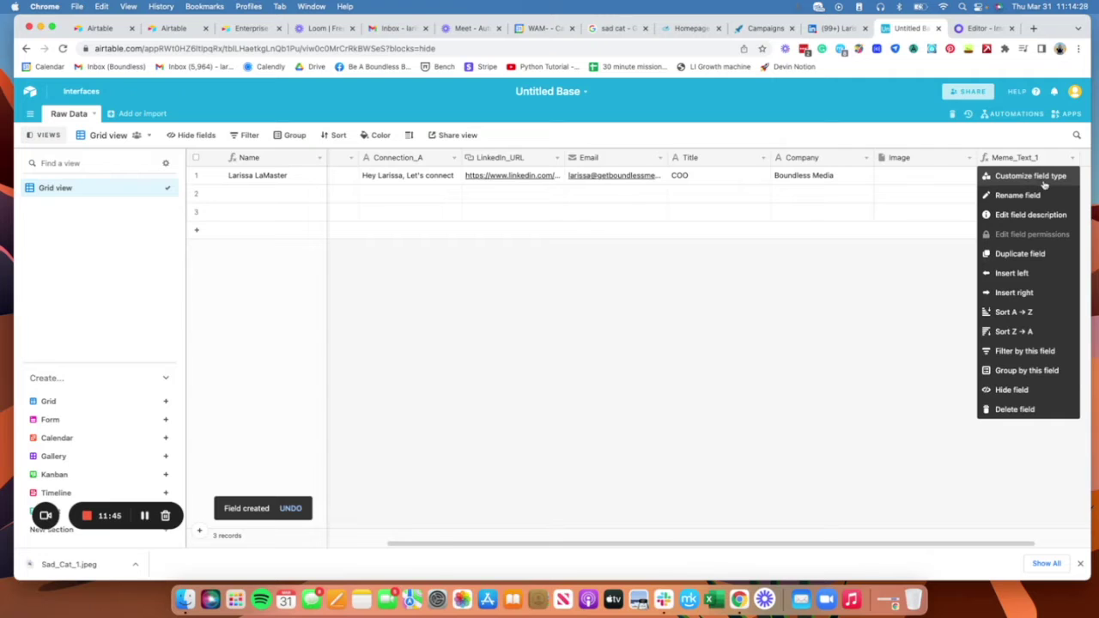
click(1039, 181)
click(731, 291)
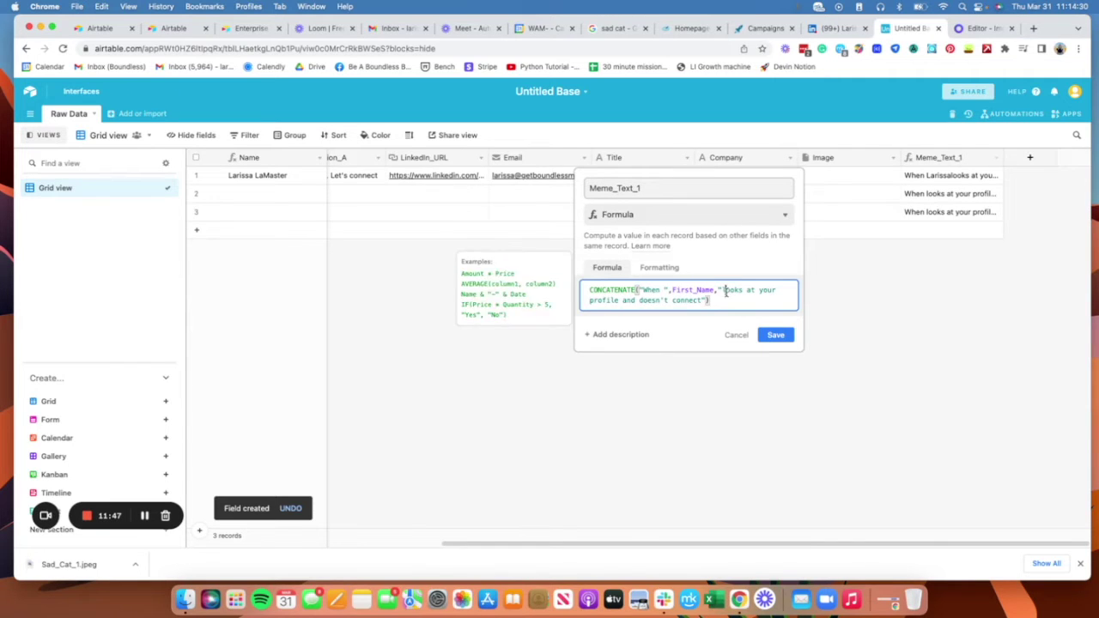
click(775, 335)
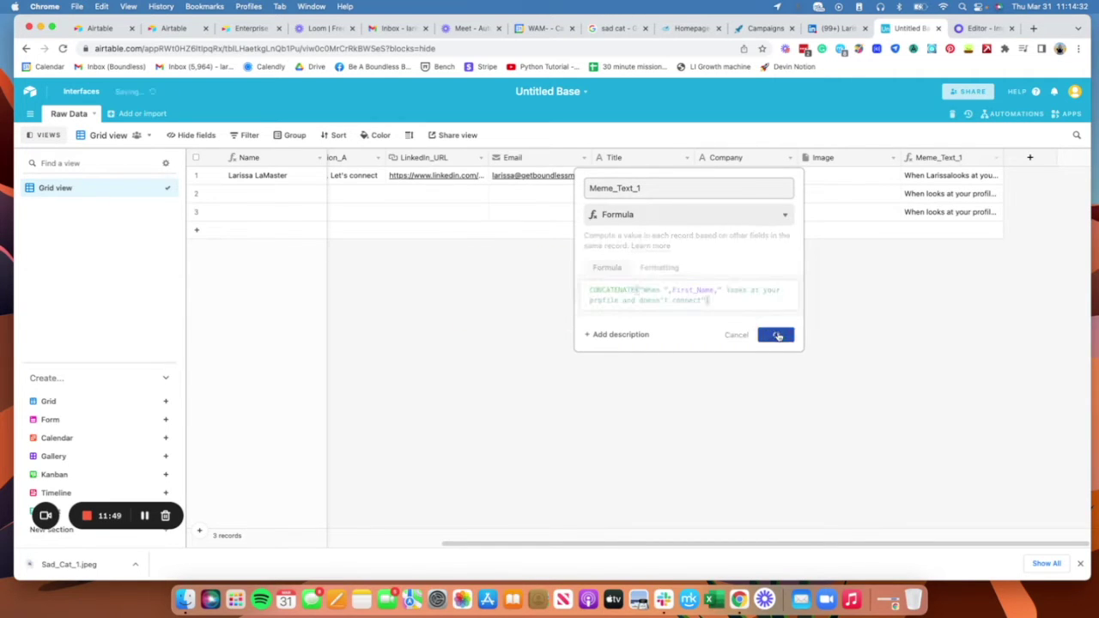
Step: Expand the first row's Meme_Text_1 cell to check the text, close it, and open a new tab
click(981, 175)
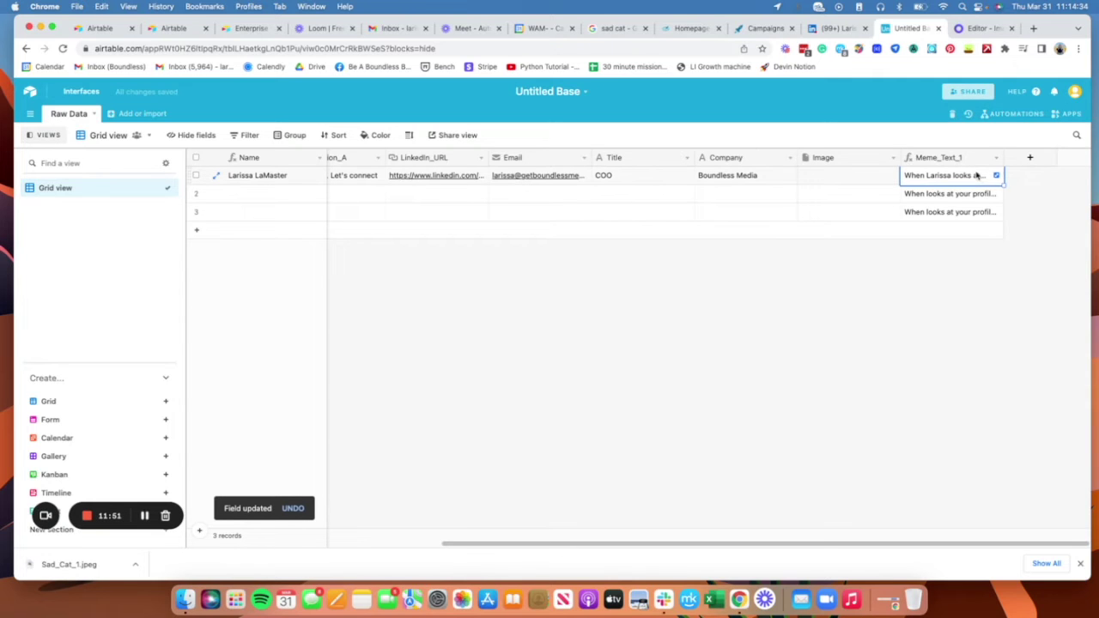
click(996, 175)
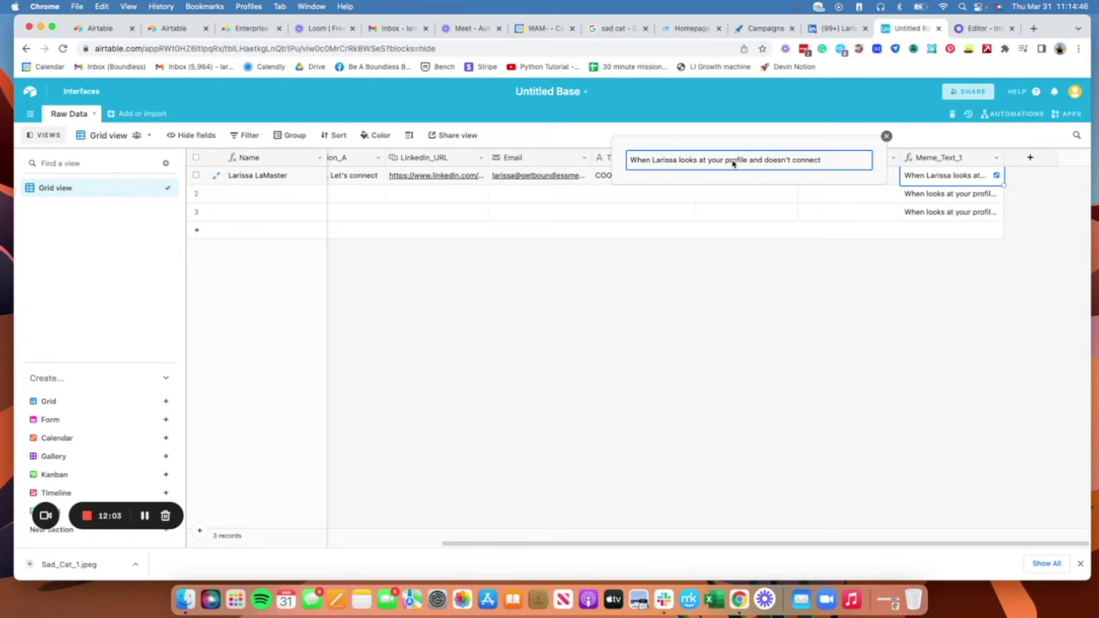
click(886, 136)
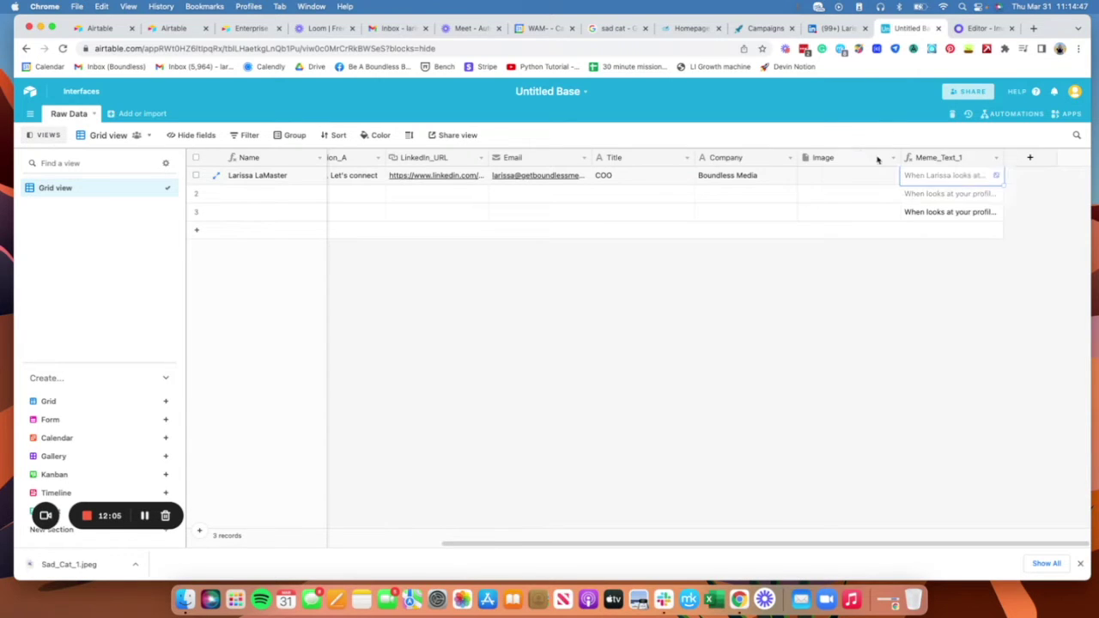
click(1032, 29)
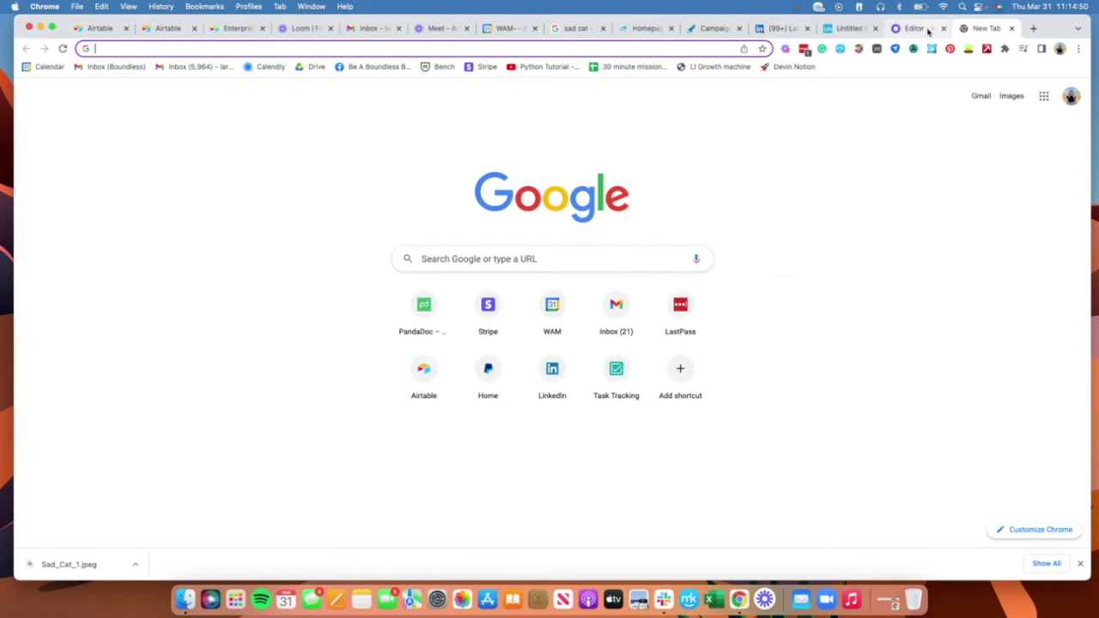
Step: Change the caption to 'When you look at my profile and don't connect', then widen and centre it
click(934, 30)
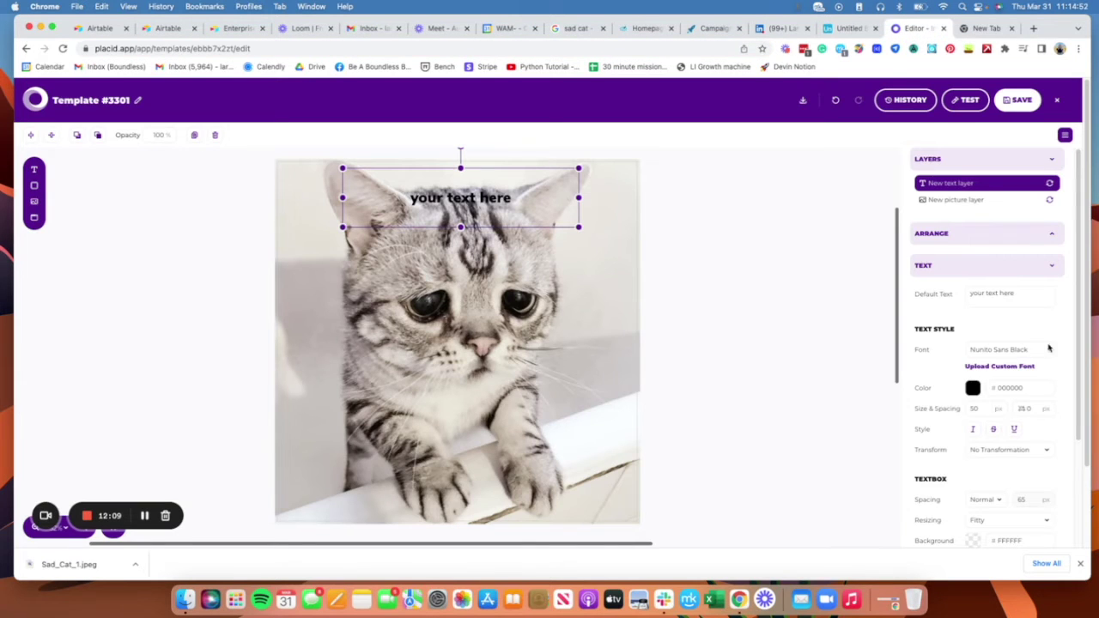
triple_click(1019, 295)
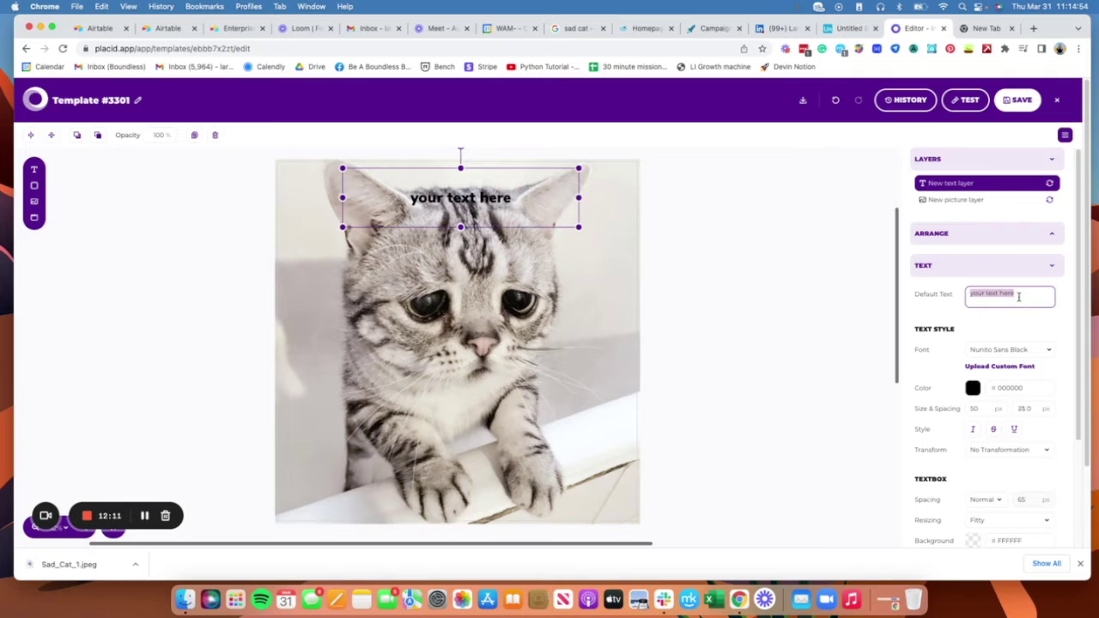
text(When)
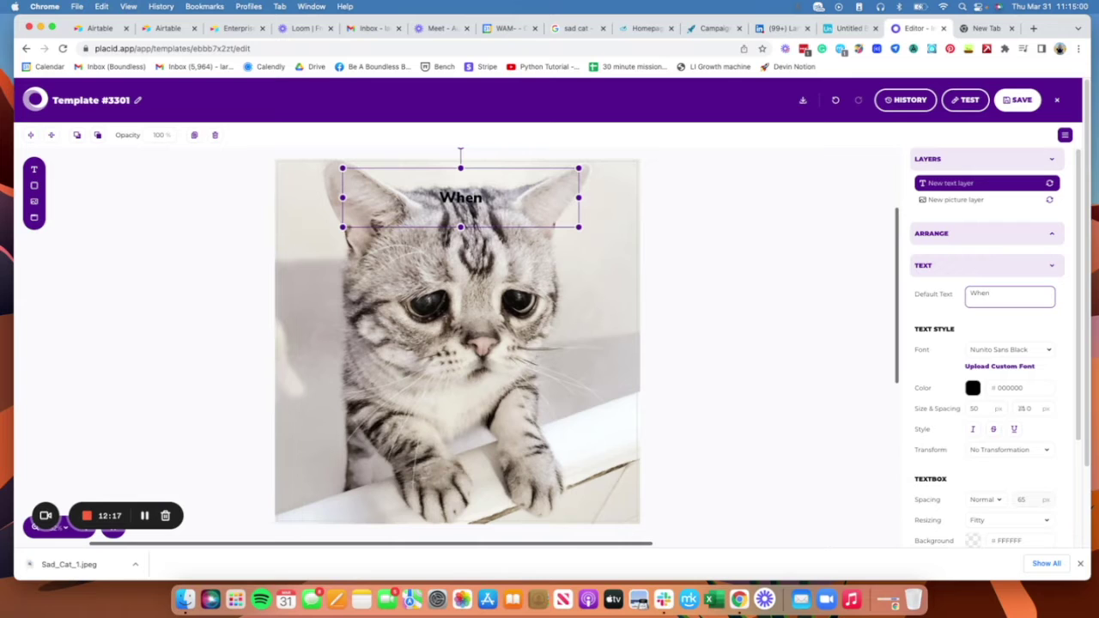
text(you look at my profile and don't connect)
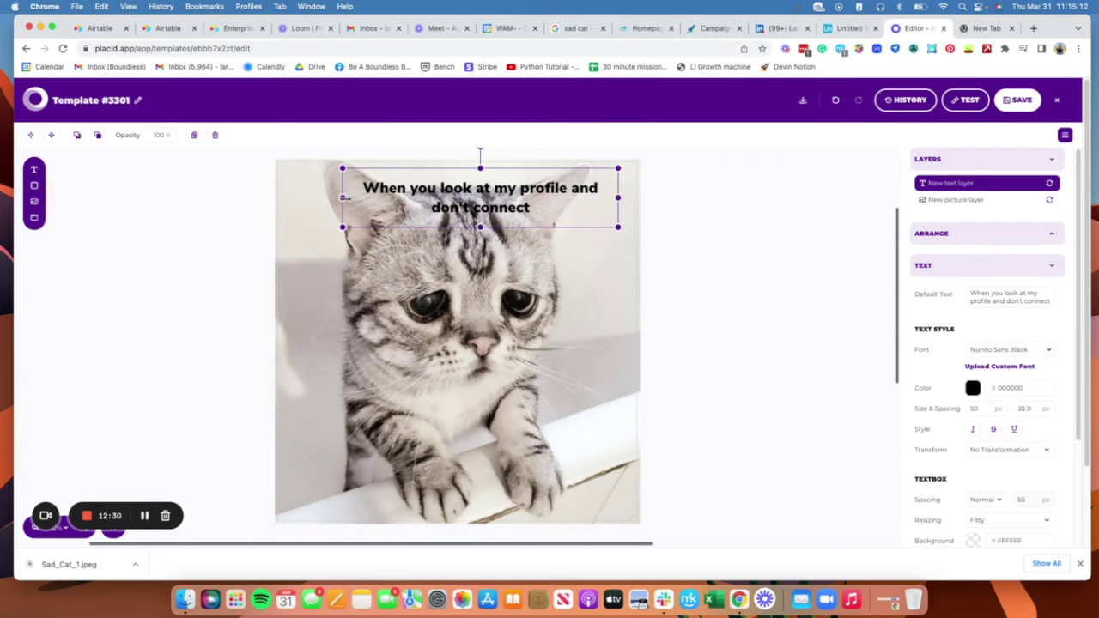
drag(343, 198, 289, 198)
drag(488, 187, 491, 187)
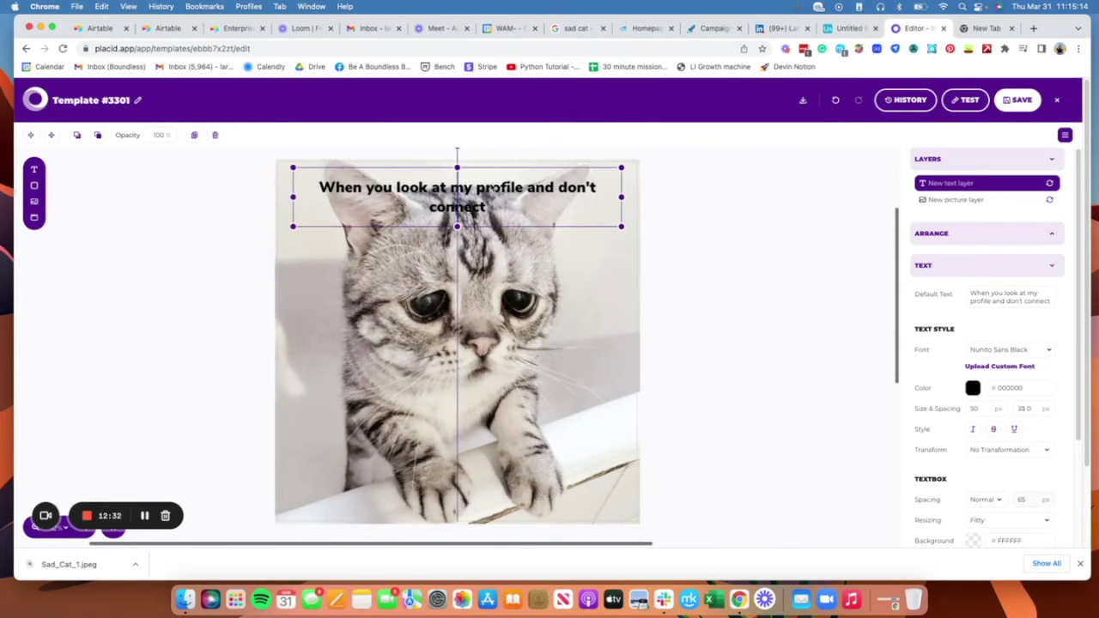
Step: Set the caption's Transform to Uppercase, toggling Word-Break on and back off
scroll(1038, 369, down, 3)
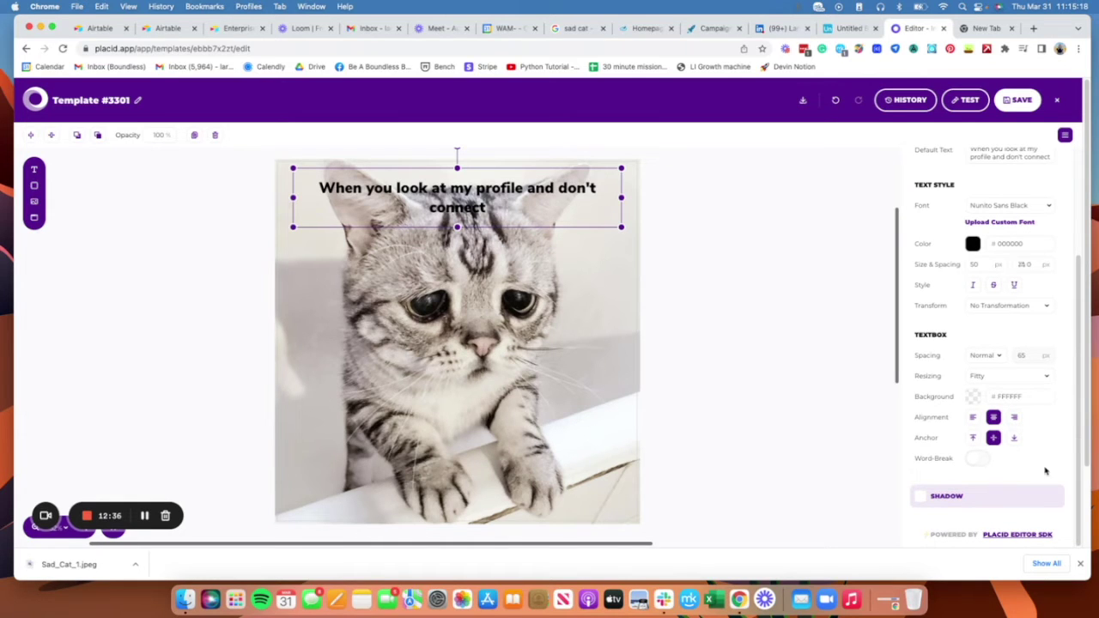
click(1014, 308)
click(1019, 318)
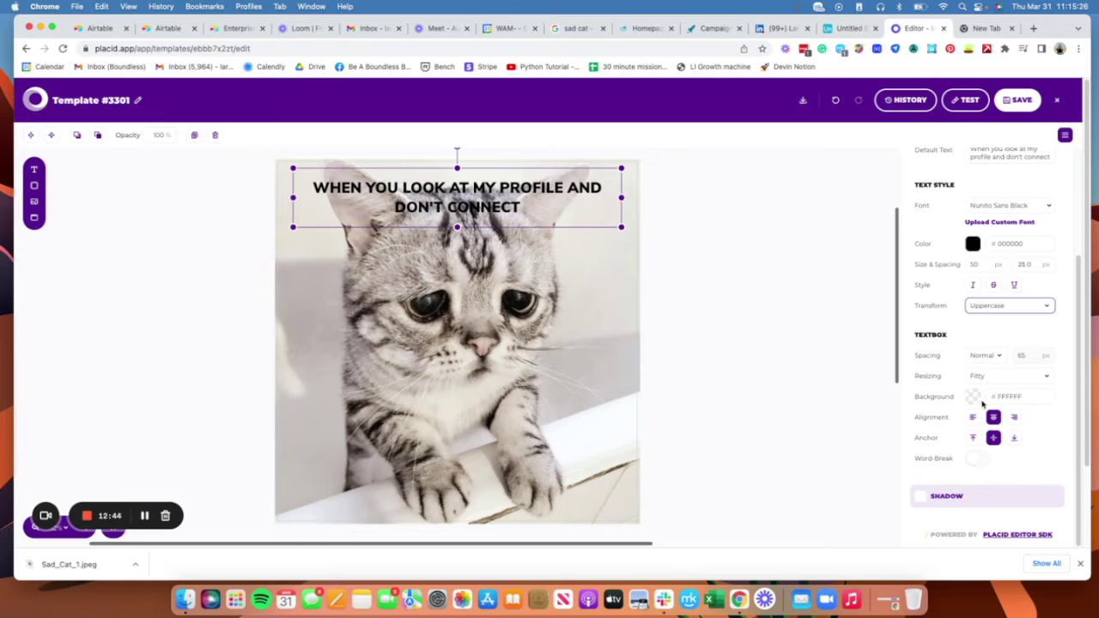
click(947, 496)
scroll(1011, 311, up, 2)
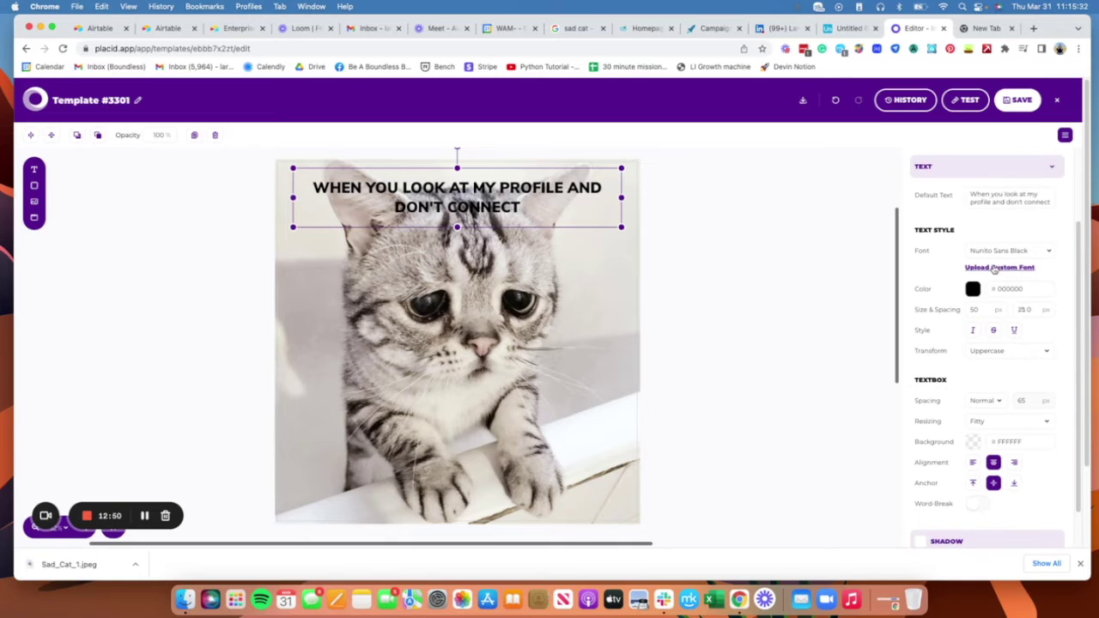
scroll(987, 296, up, 4)
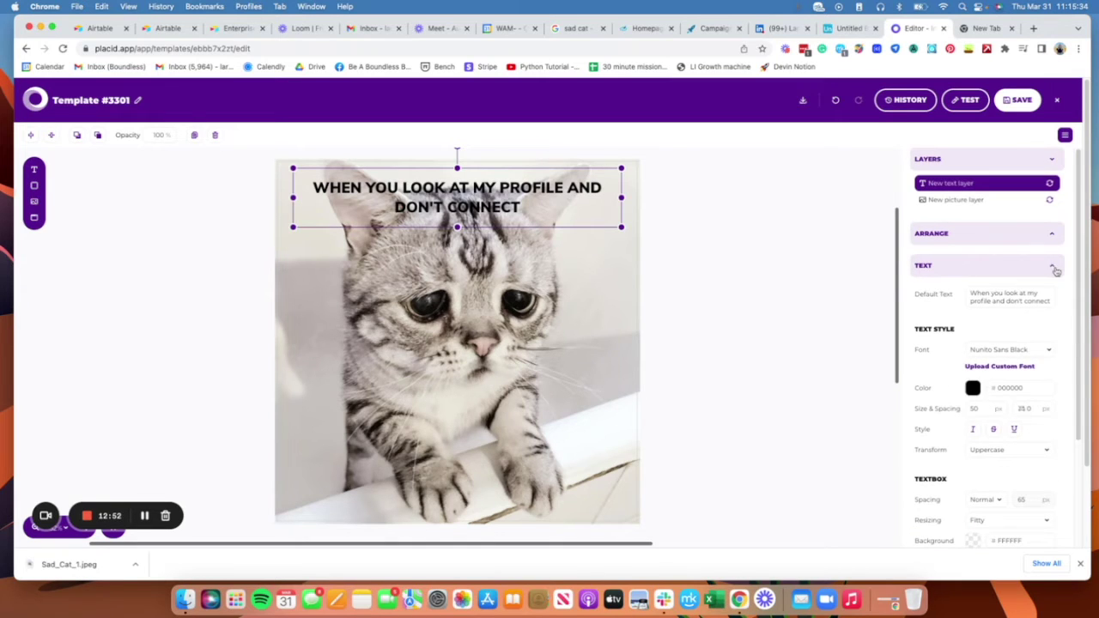
click(1055, 268)
click(1055, 269)
scroll(1035, 399, down, 5)
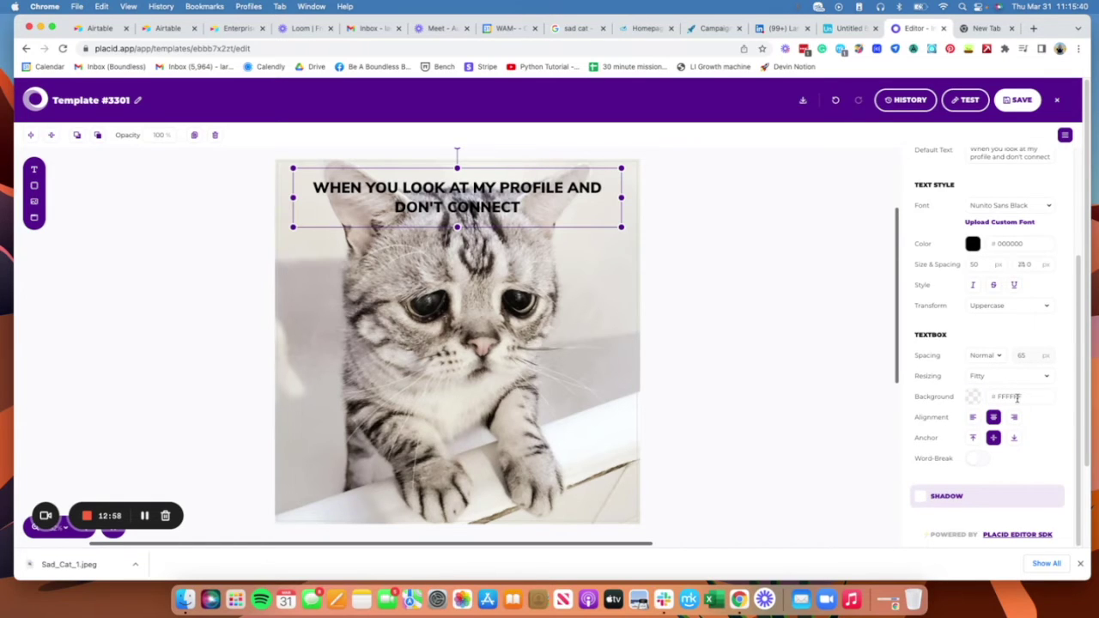
click(977, 460)
click(977, 460)
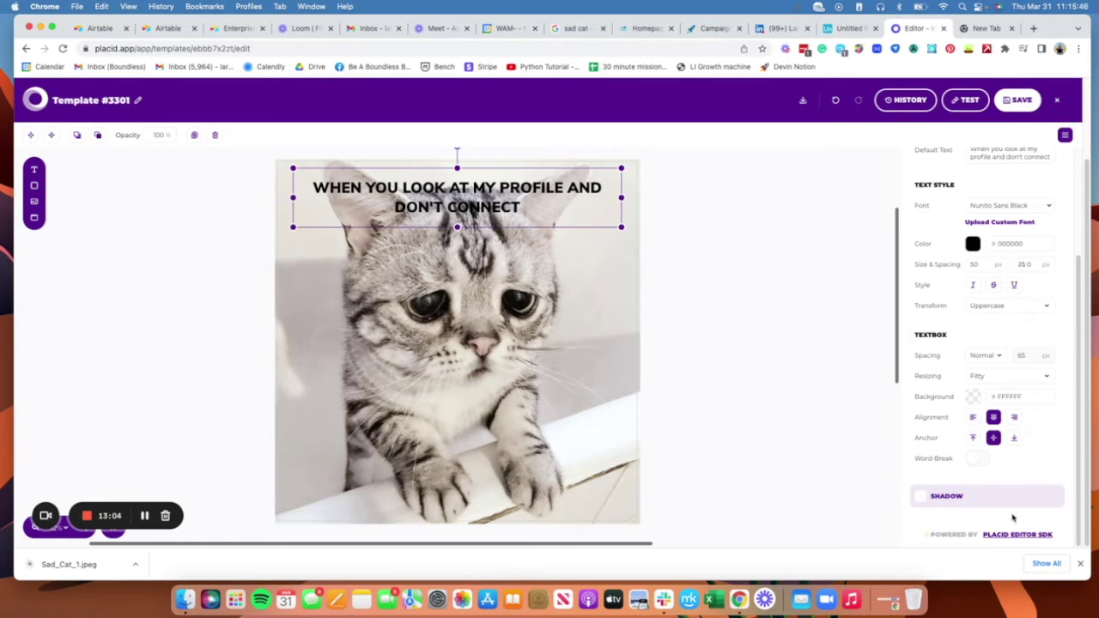
click(1080, 563)
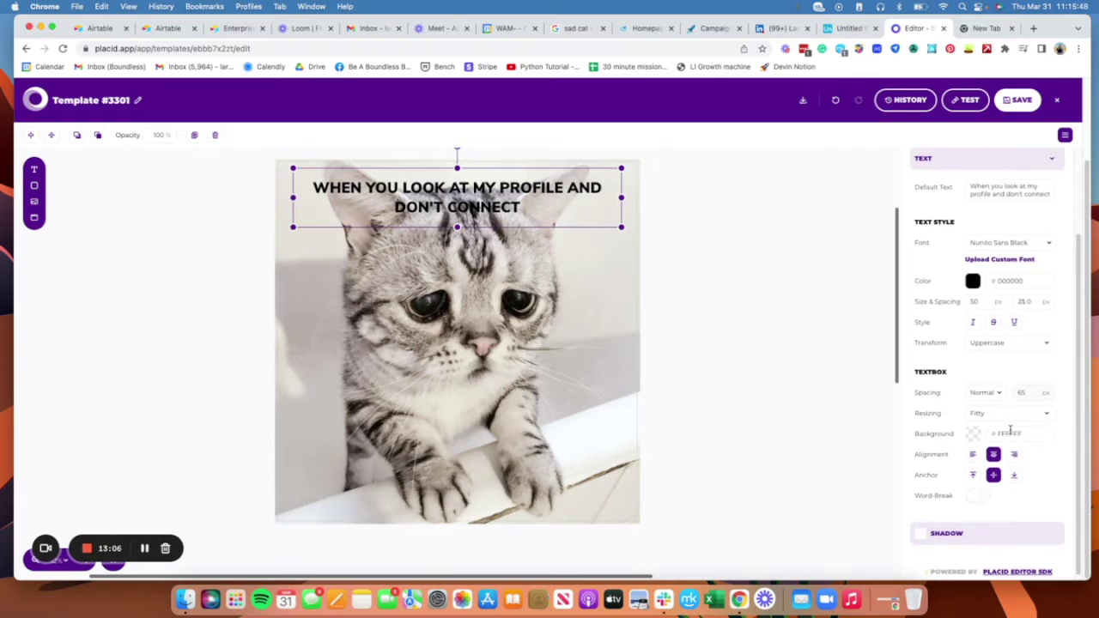
scroll(1013, 431, up, 3)
scroll(1048, 422, down, 3)
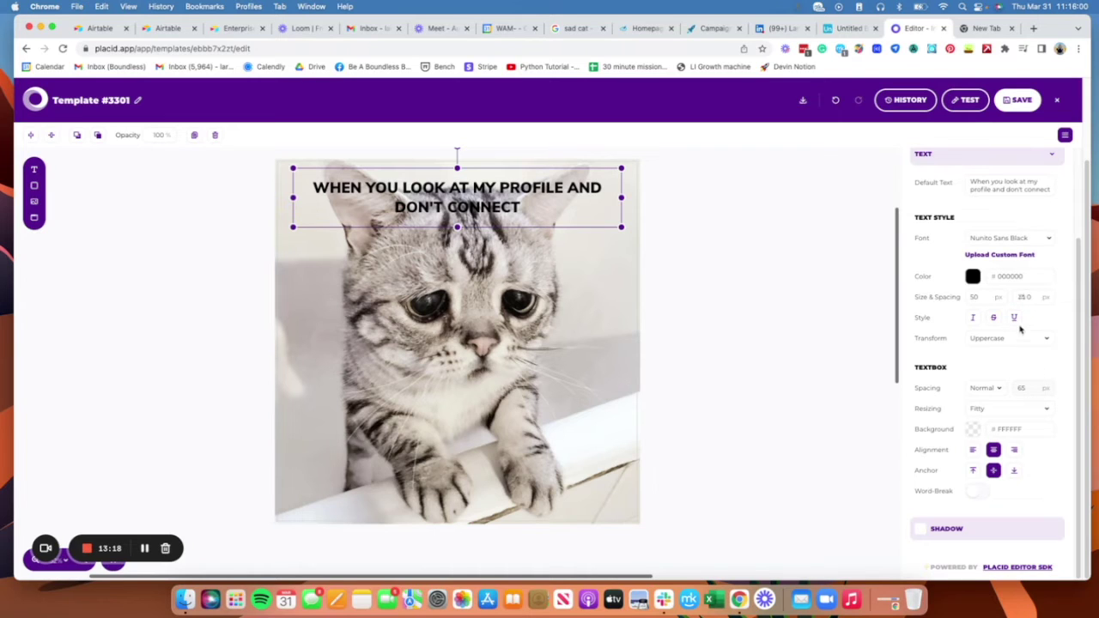
Step: Change the caption font to Rubik Bold and reselect the caption layer
click(1038, 238)
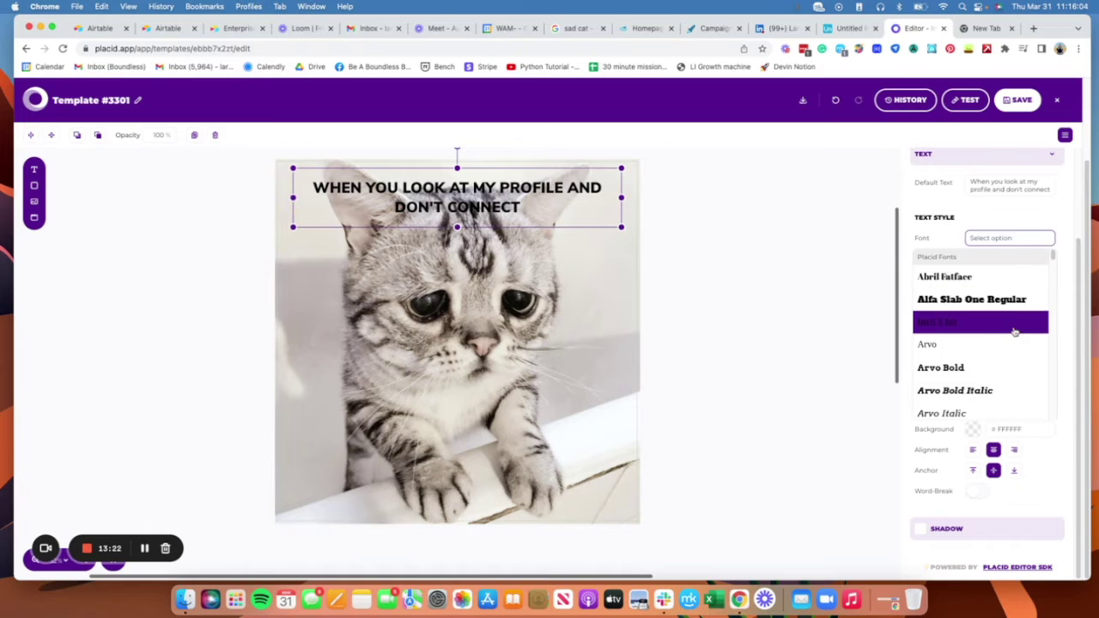
scroll(1013, 325, down, 15)
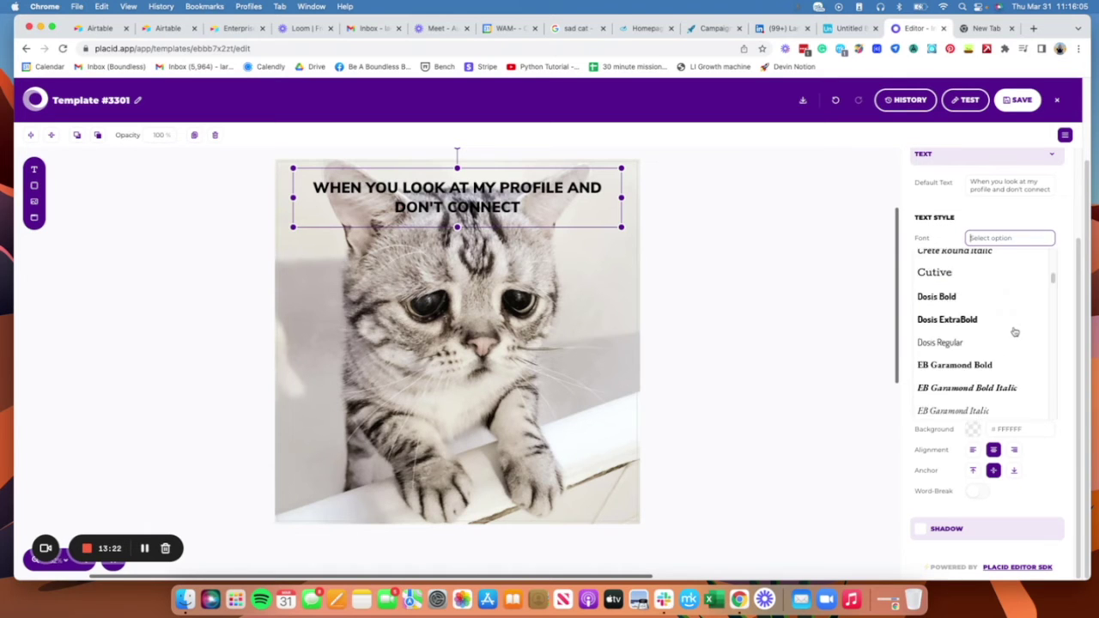
click(1026, 206)
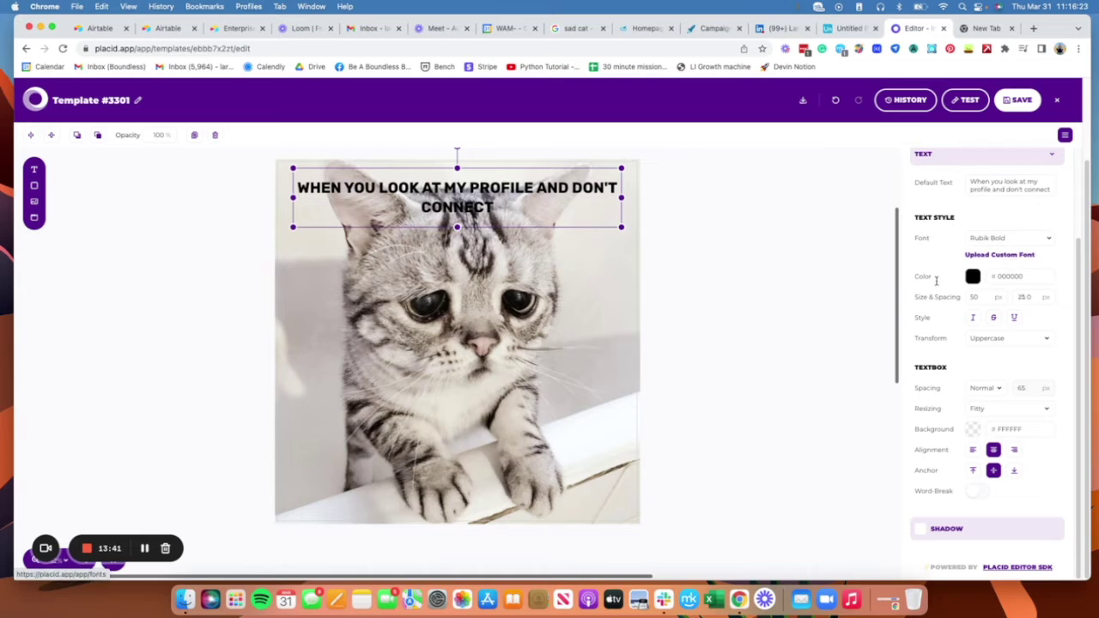
scroll(1038, 343, up, 1)
scroll(1044, 350, up, 5)
click(1049, 267)
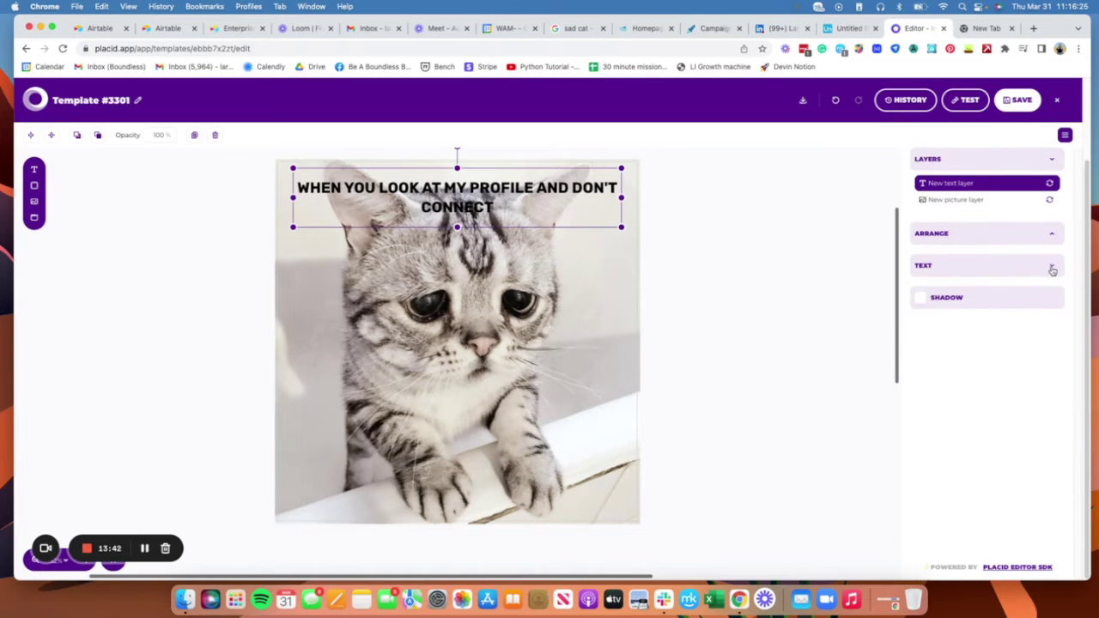
click(1050, 237)
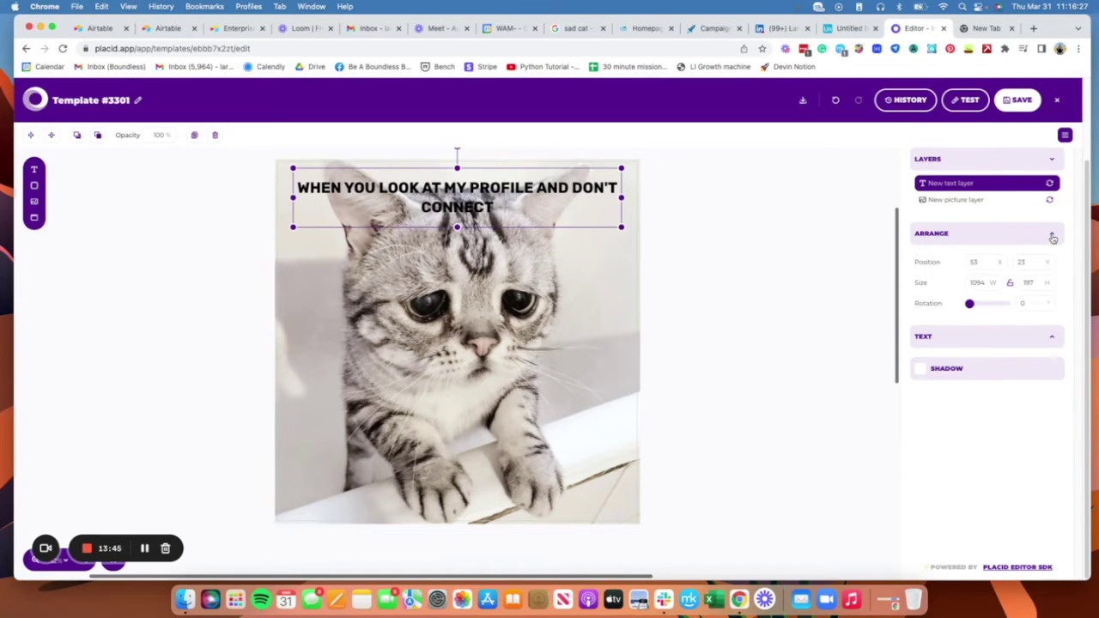
click(1052, 237)
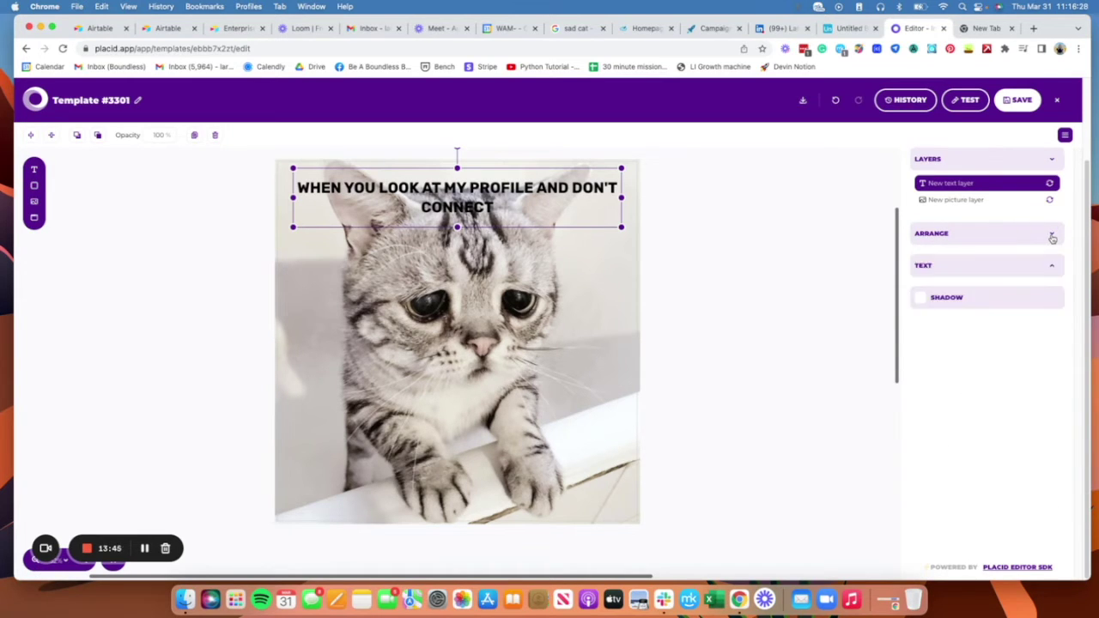
click(700, 268)
Step: Reposition the cat picture in the frame, with the caption back across the top
drag(543, 208, 541, 429)
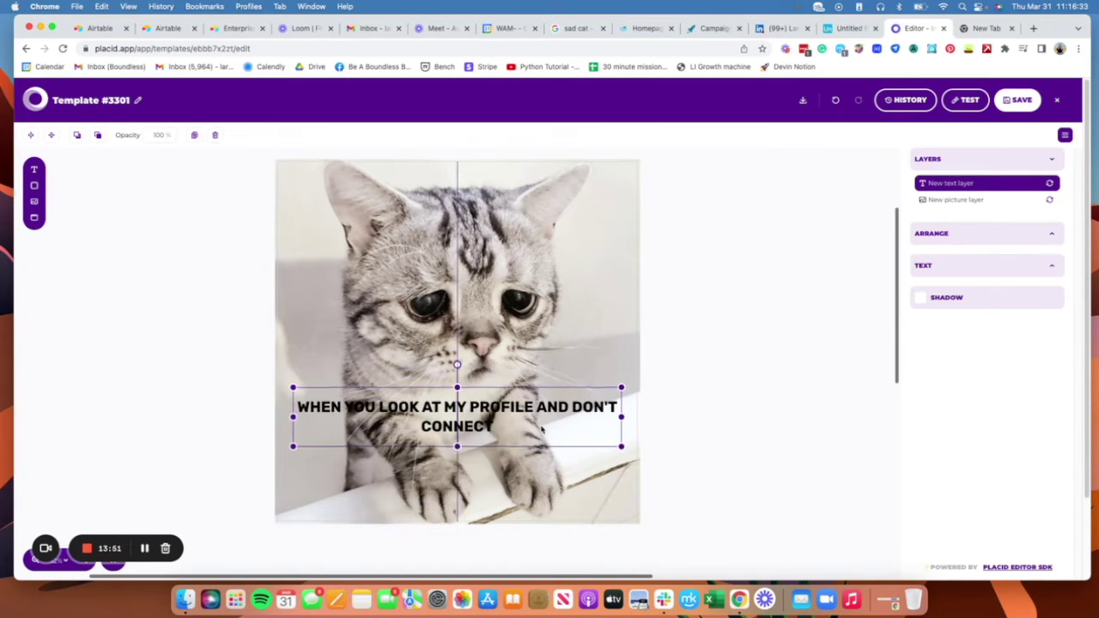
drag(542, 278, 542, 309)
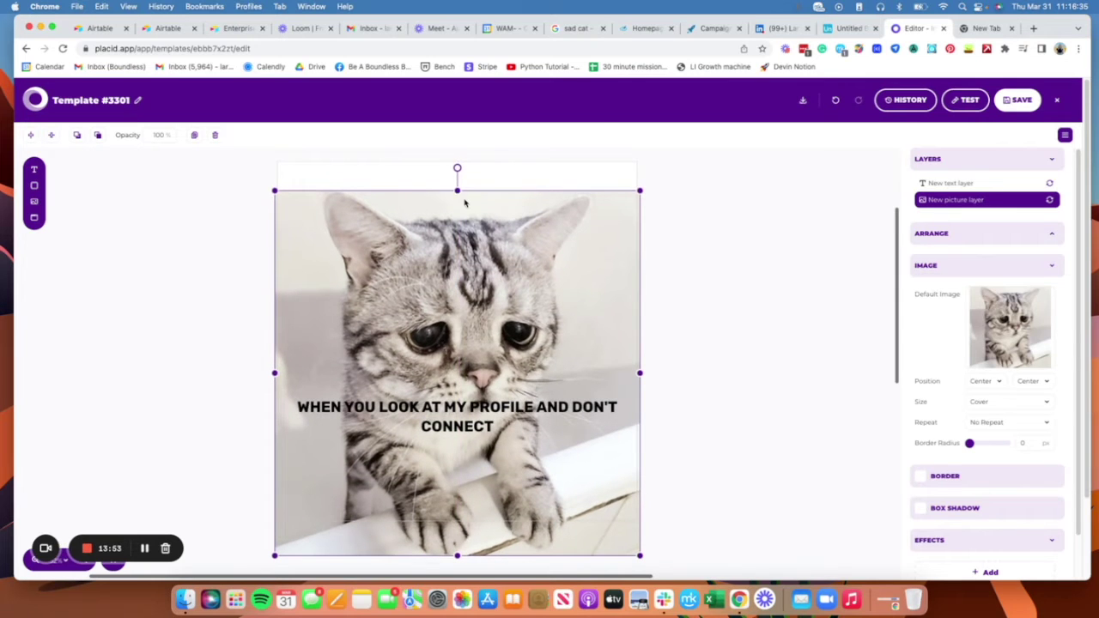
drag(464, 203, 559, 323)
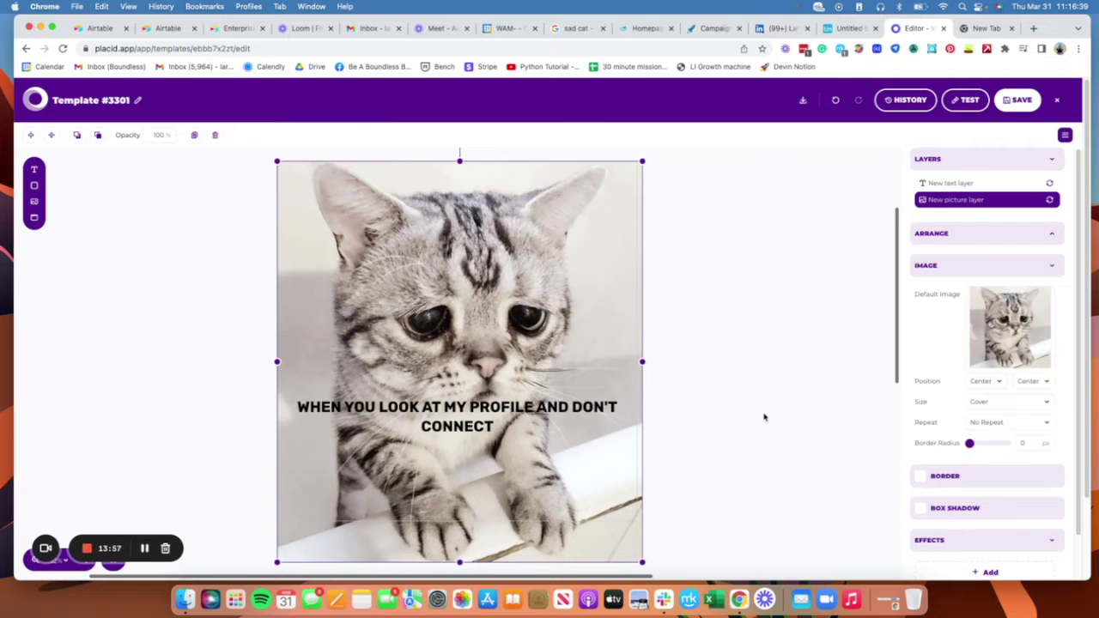
drag(545, 411, 545, 185)
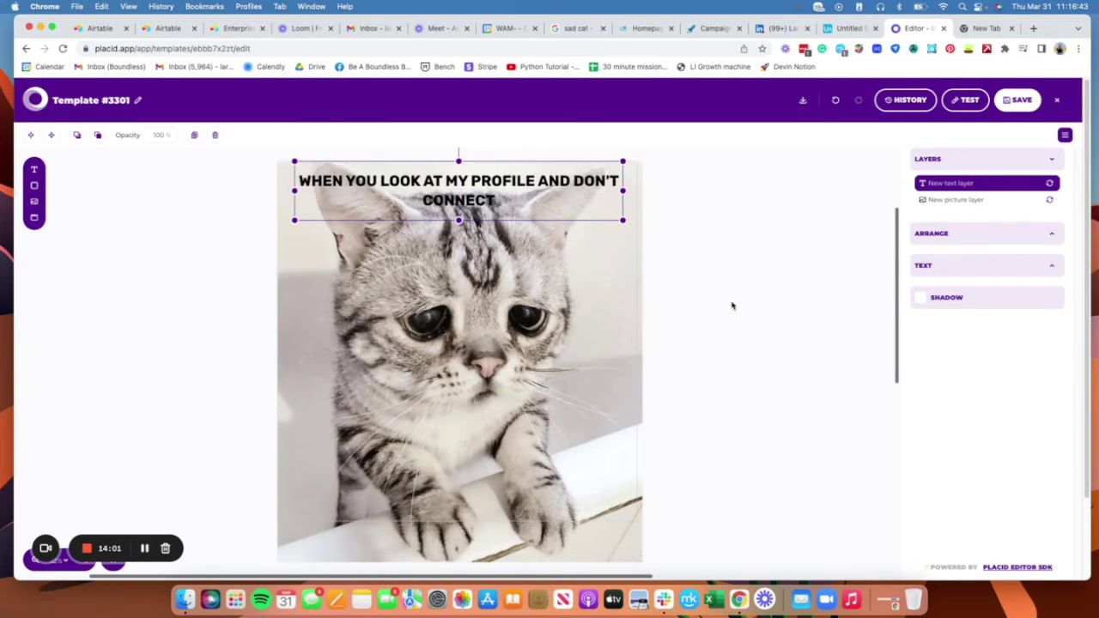
Step: Hide the caption layer and then make it visible again
mouse_move(1048, 184)
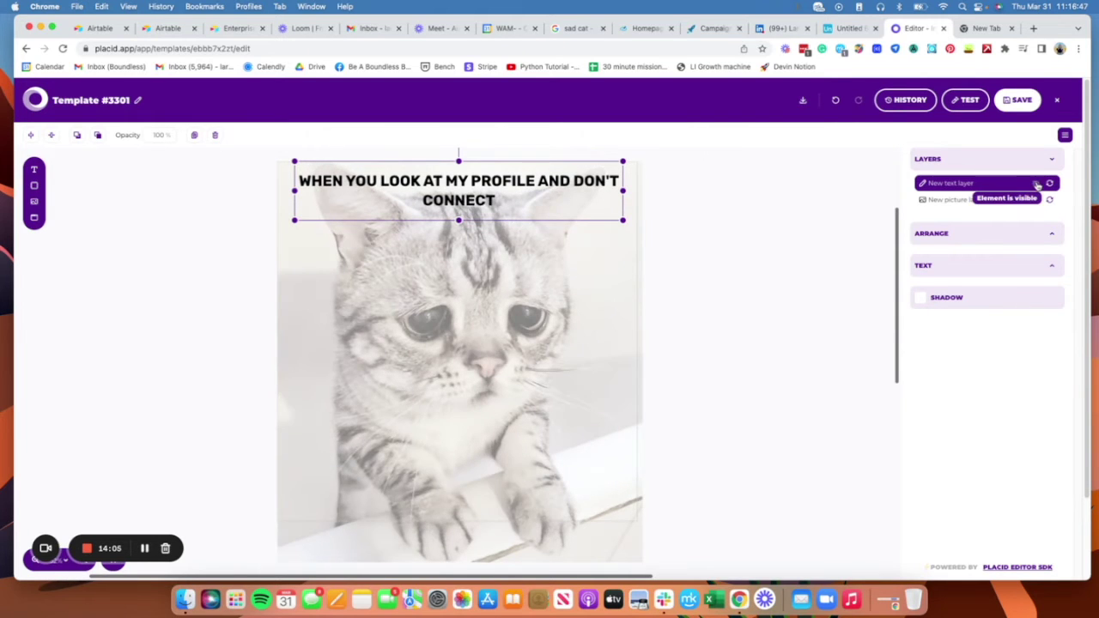
click(1035, 184)
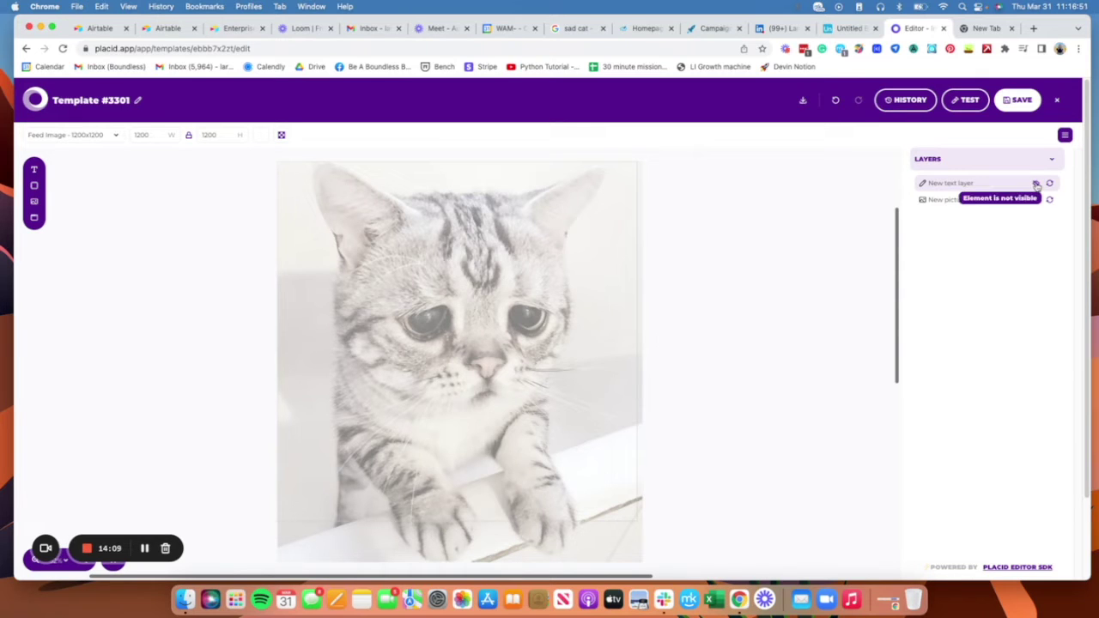
click(1034, 184)
Step: Copy the Meme_Text_1 field name from its Airtable field settings
double_click(949, 189)
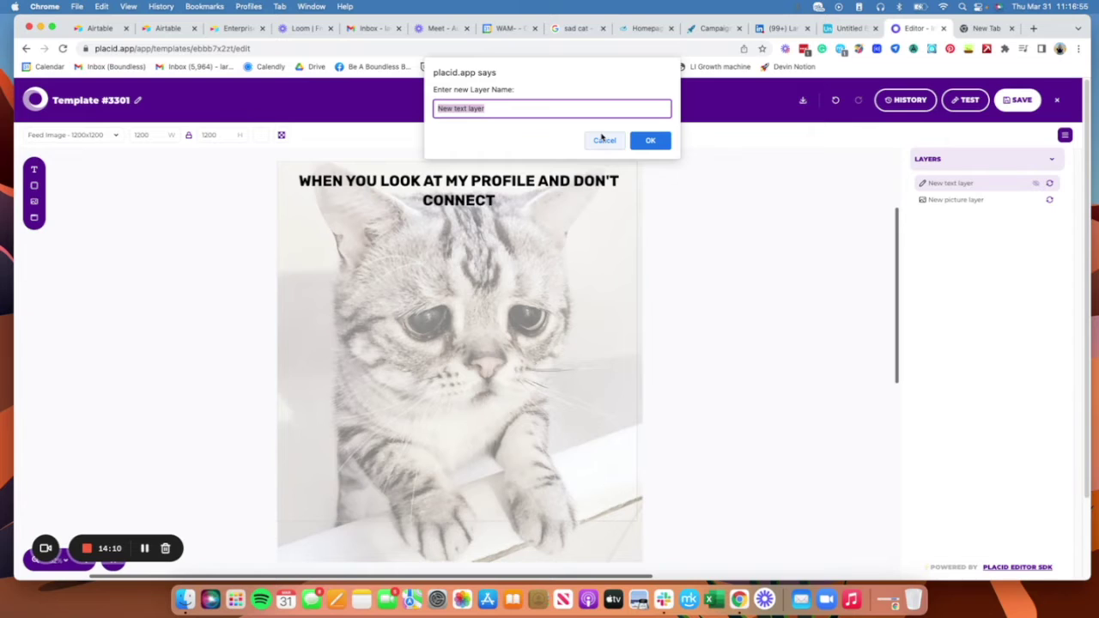
key(Escape)
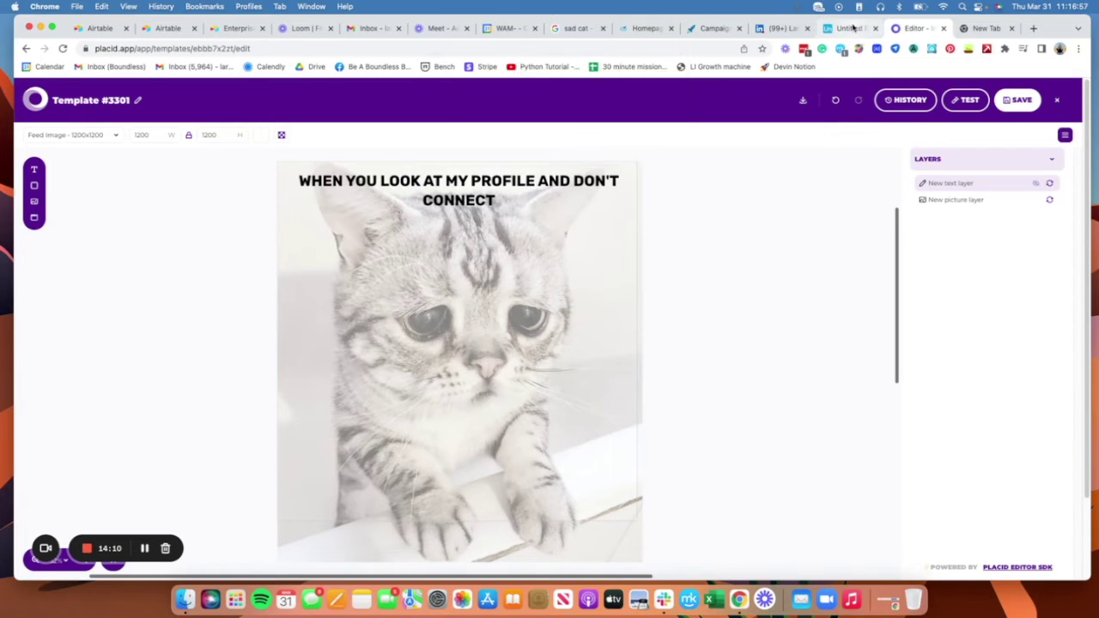
click(853, 27)
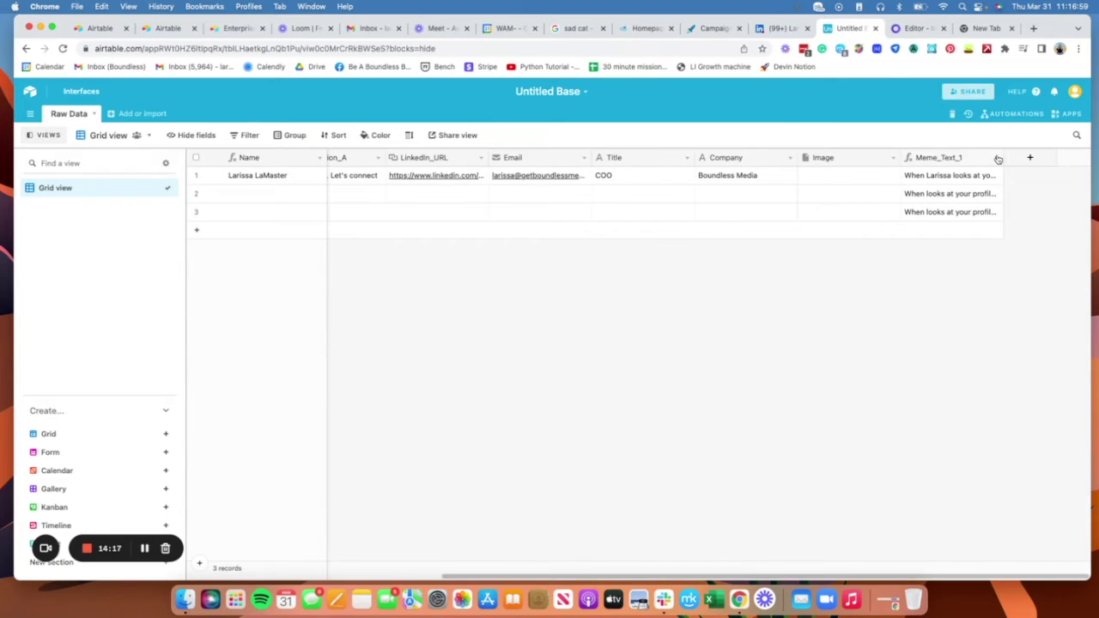
click(997, 158)
click(978, 180)
double_click(632, 187)
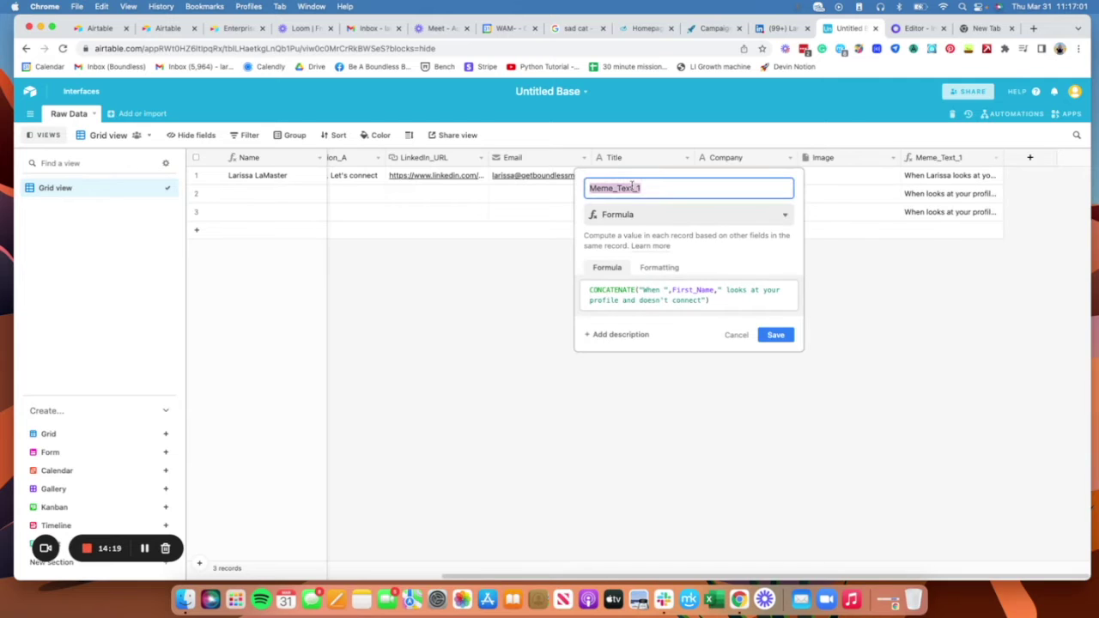
key(super+c)
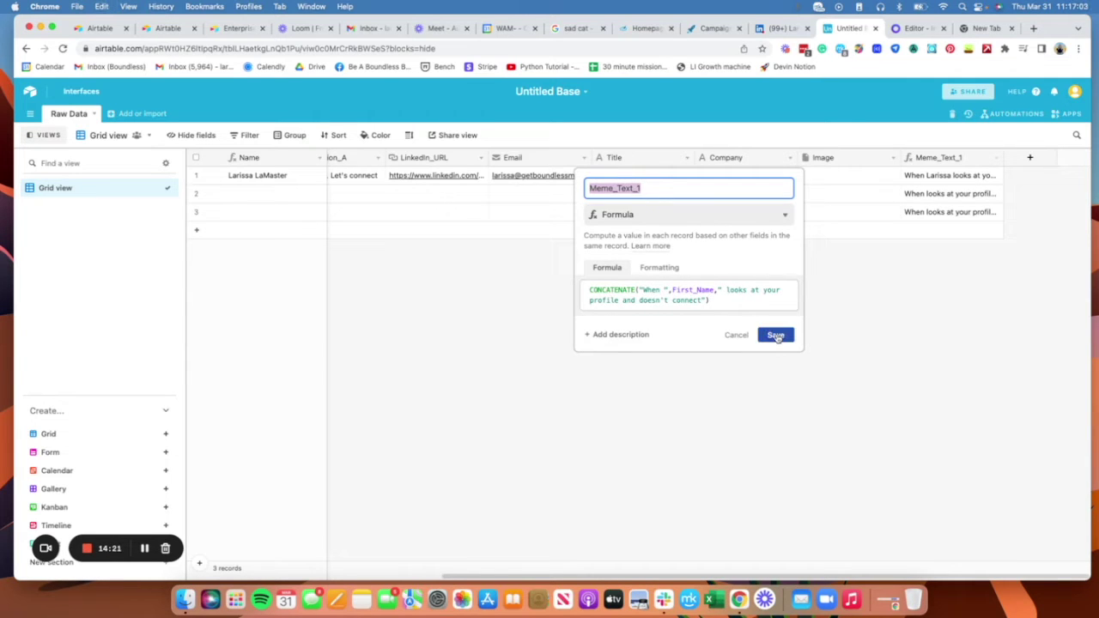
click(775, 335)
Step: Rename Placid's New text layer to Meme_Text_1
click(916, 29)
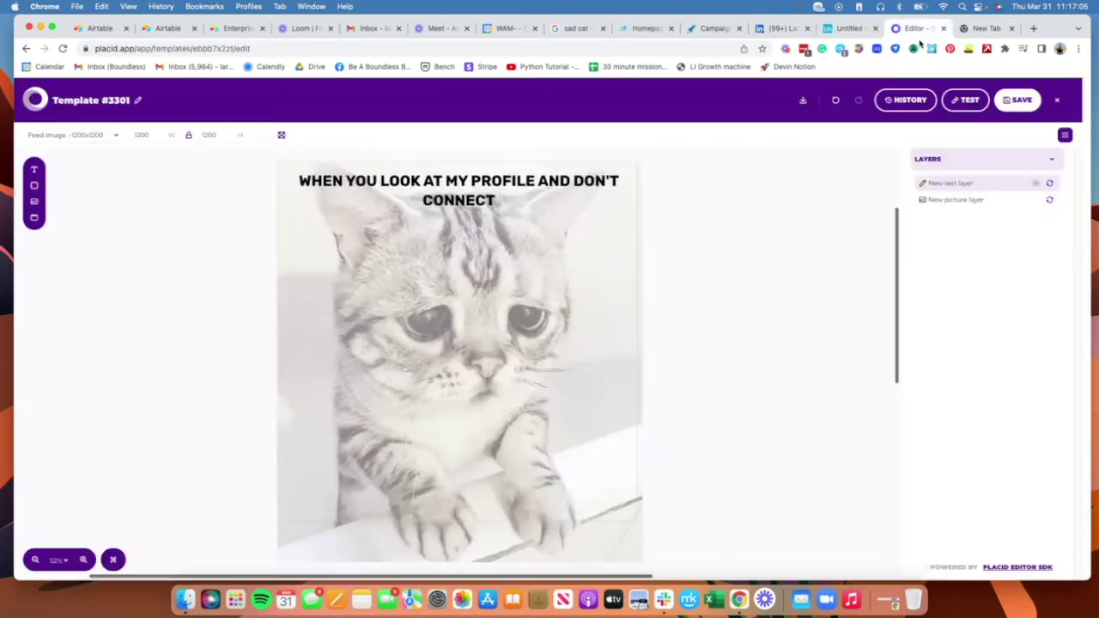
double_click(953, 183)
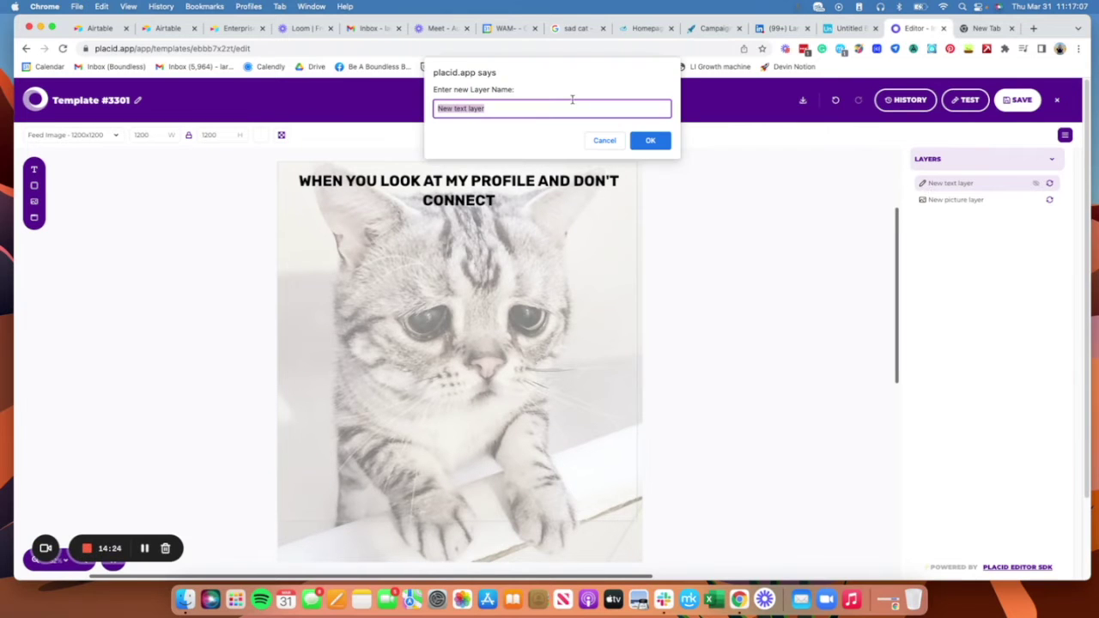
key(super+v)
click(652, 141)
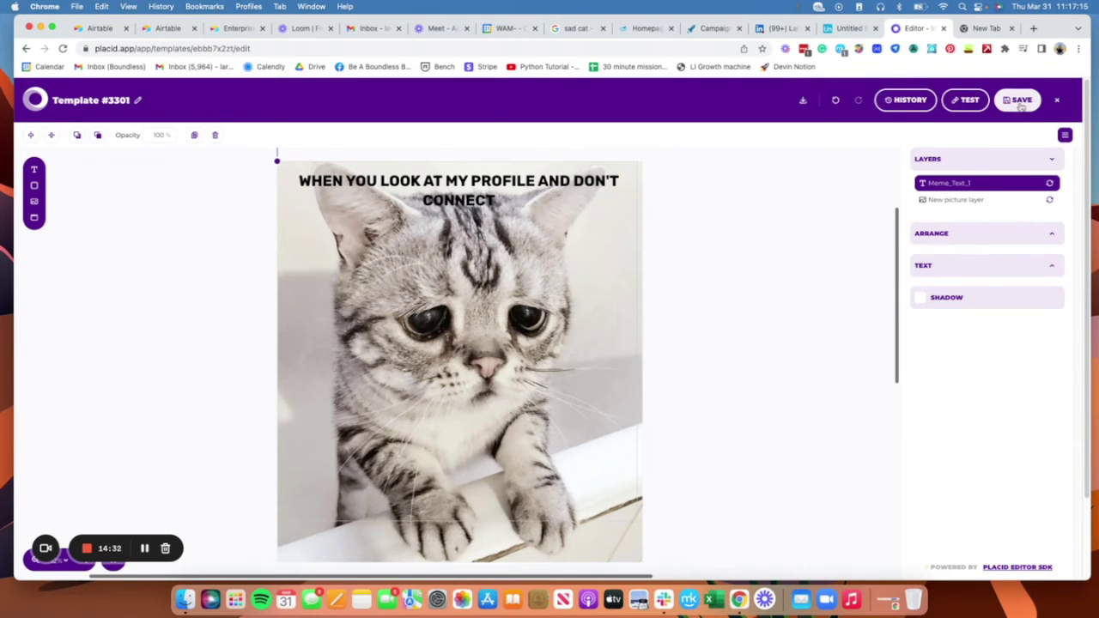
Step: Change the meme template's title to Sad_Cat_1 and save the template
click(138, 99)
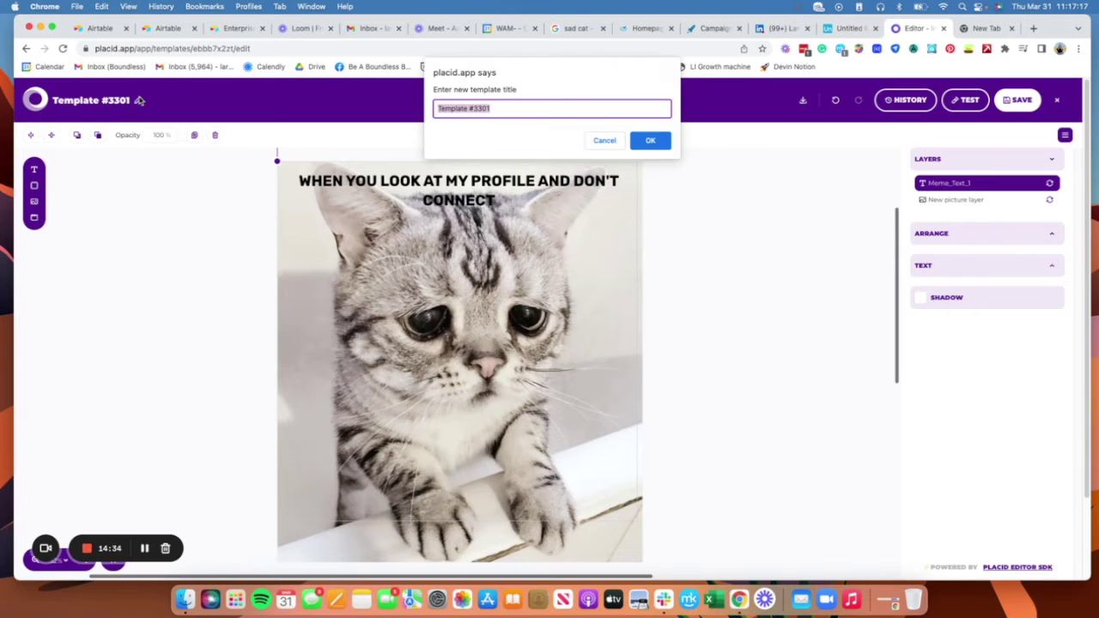
text(Sad_Cat_1)
click(654, 140)
click(1017, 100)
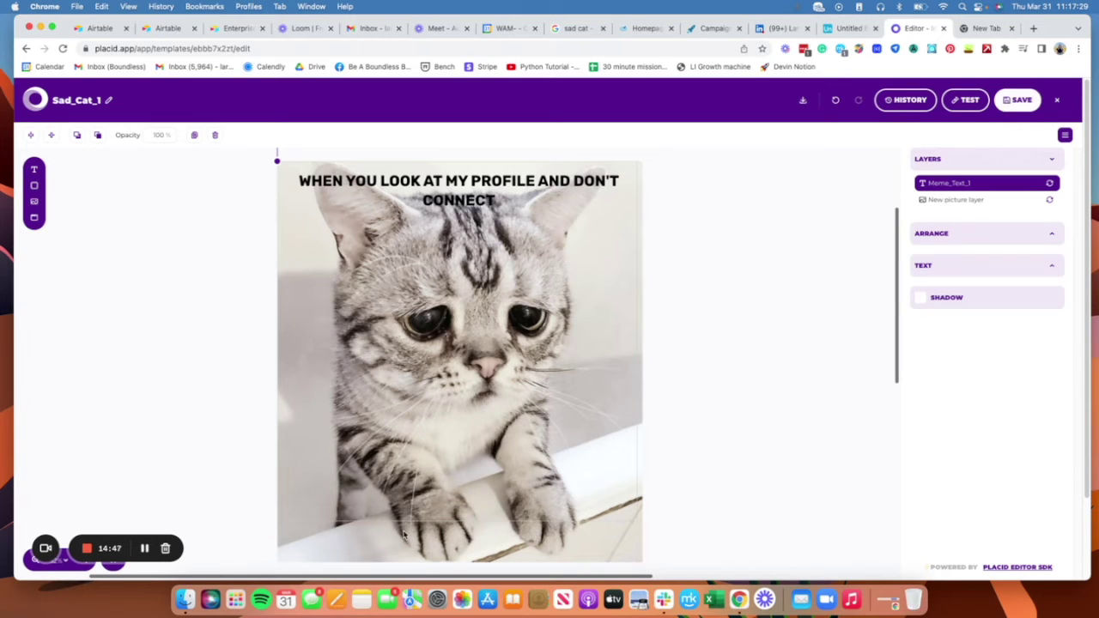
click(1022, 101)
Step: Close the template editor and review the Integration Settings for the Airtable API key
click(1057, 101)
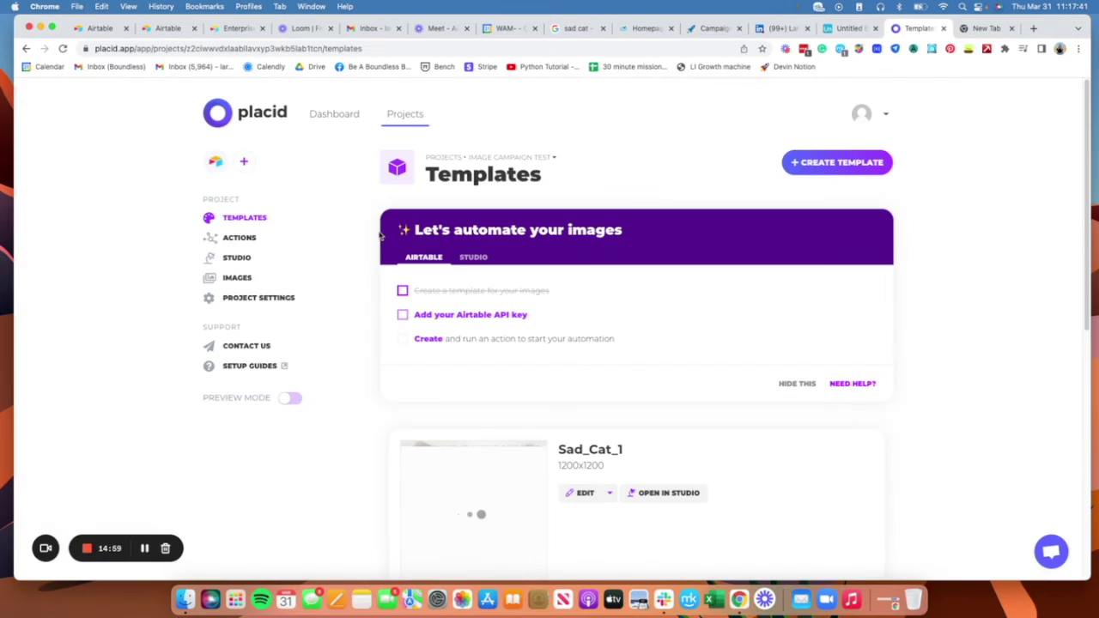
click(500, 322)
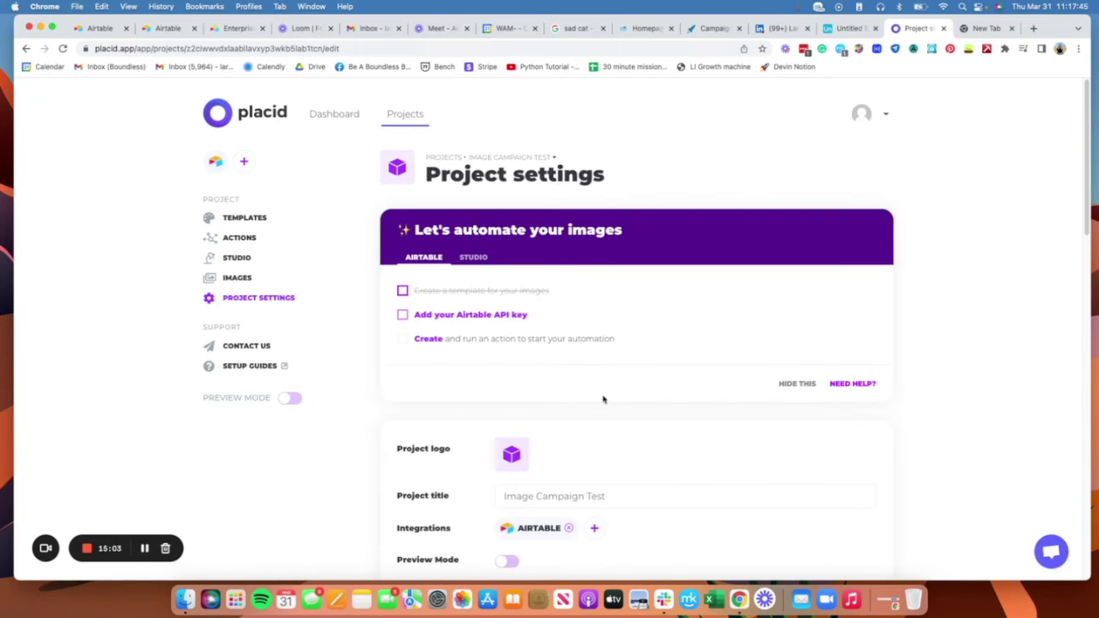
scroll(635, 412, down, 3)
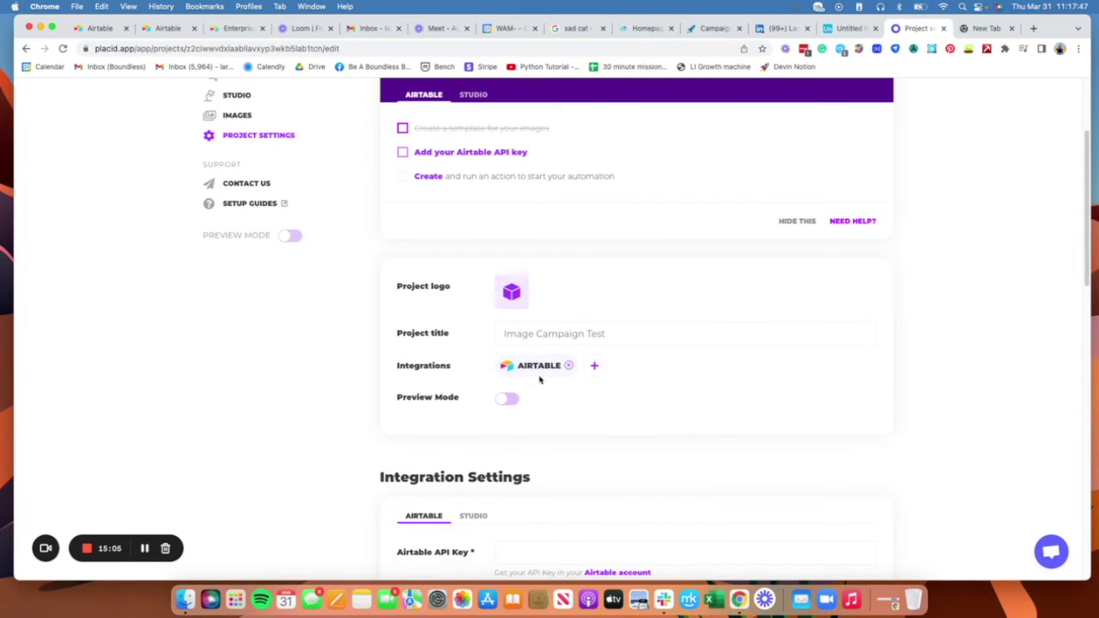
scroll(669, 404, down, 3)
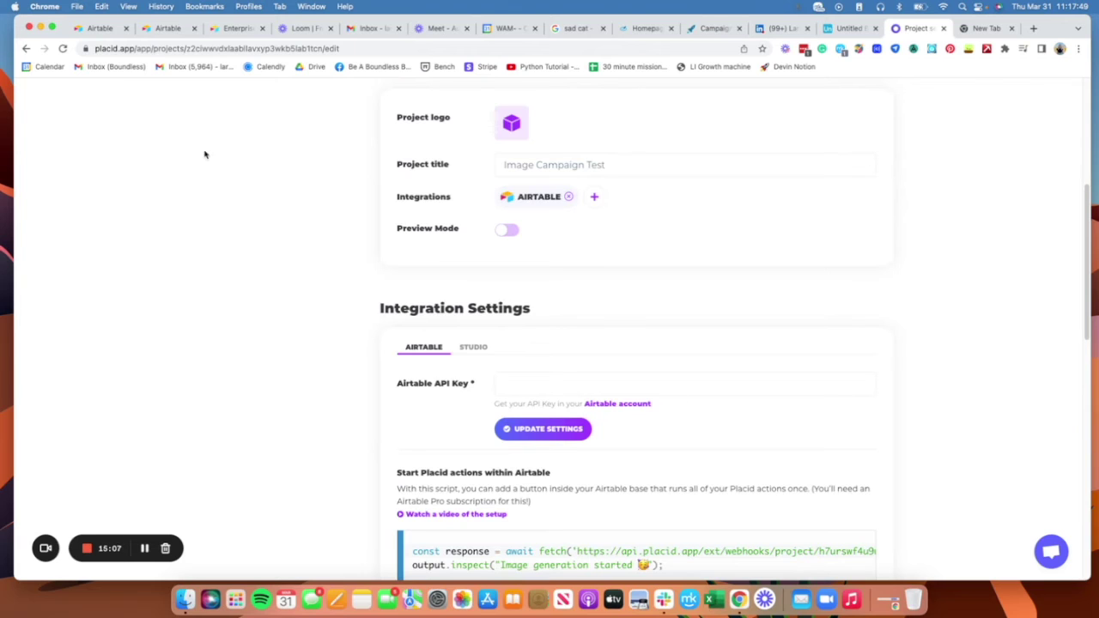
scroll(702, 406, down, 2)
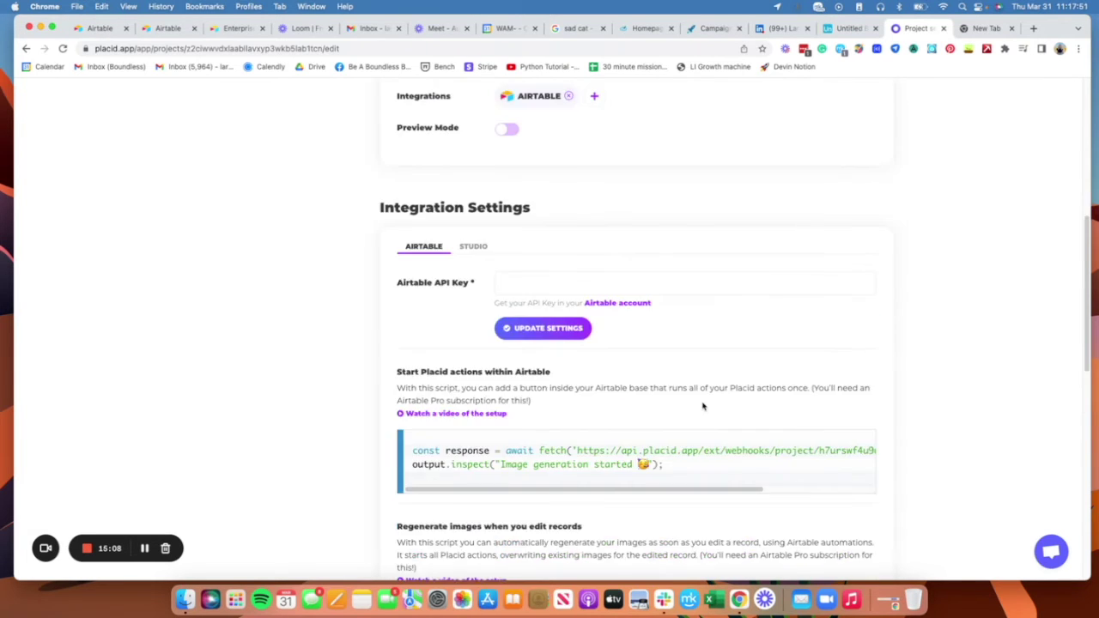
scroll(697, 402, down, 3)
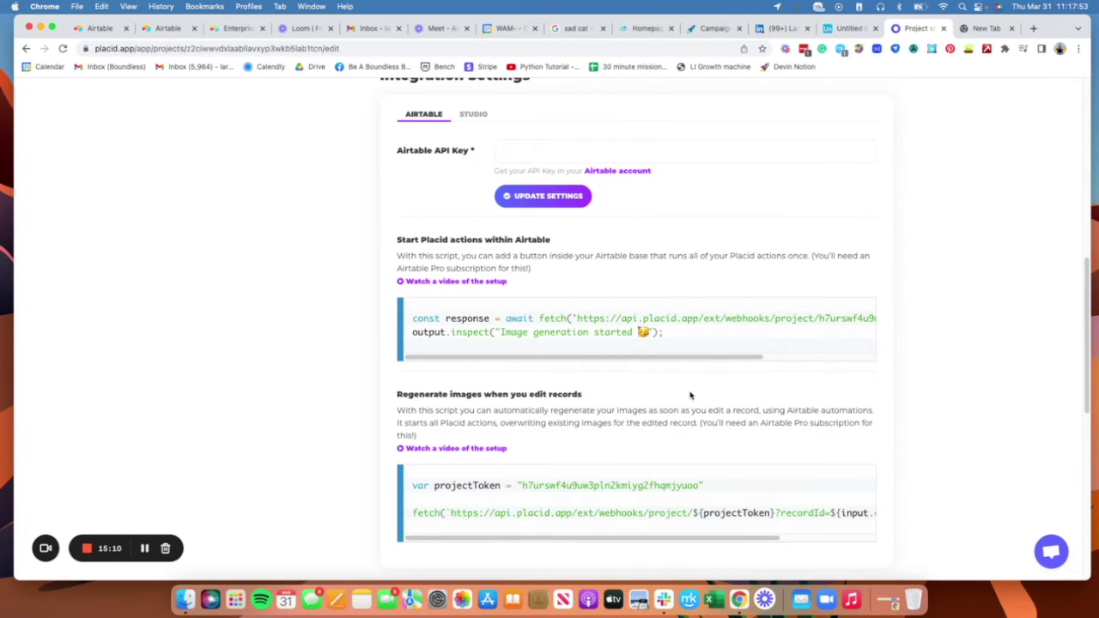
scroll(689, 395, up, 10)
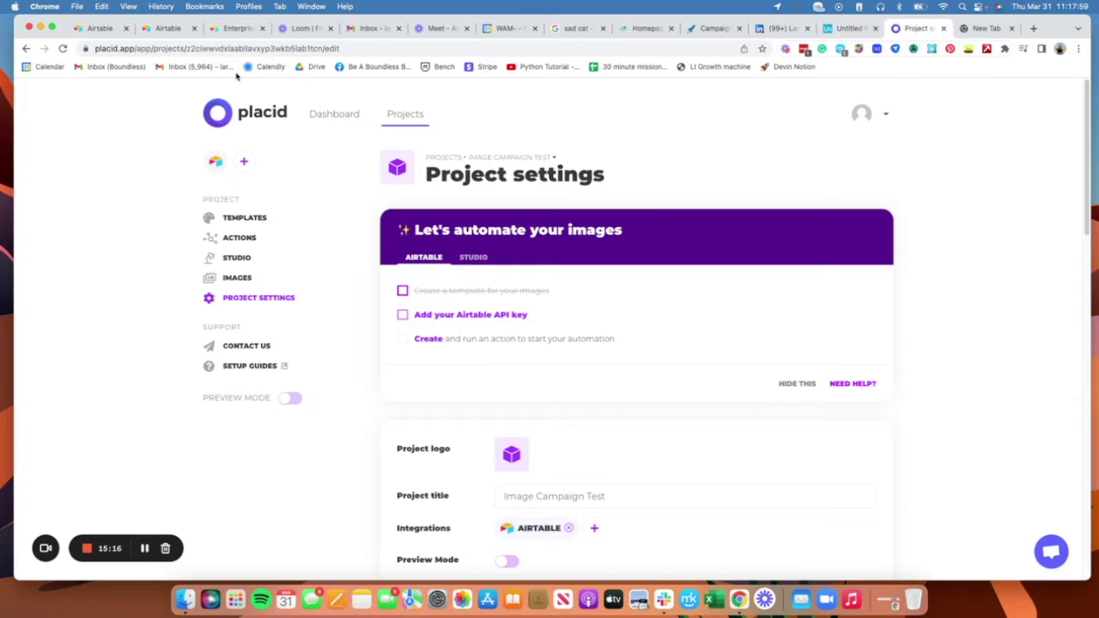
click(107, 29)
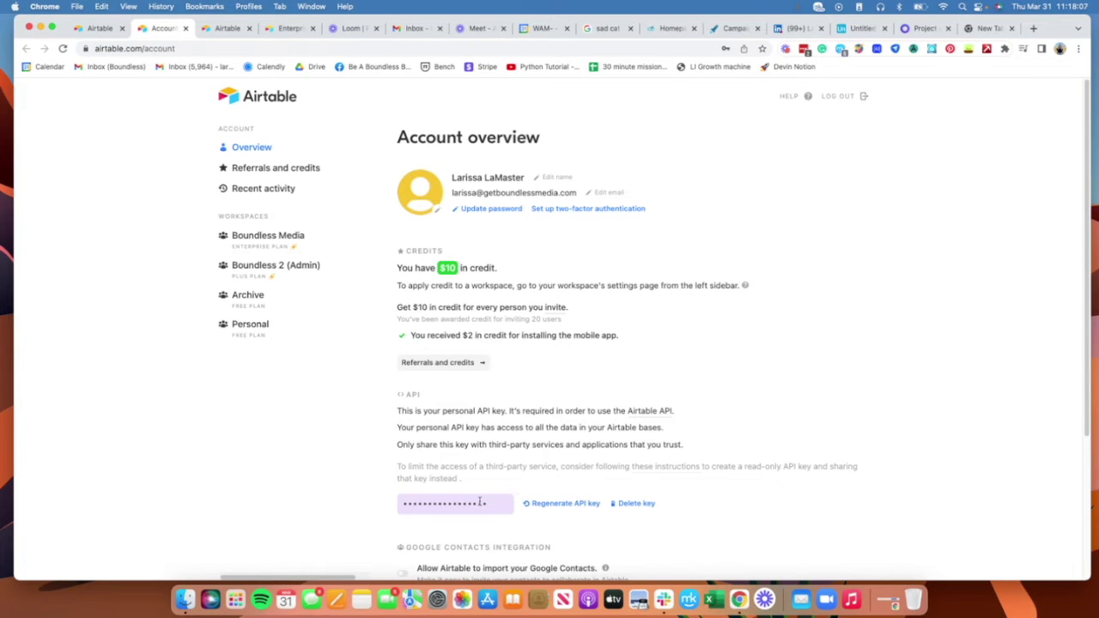
Step: Reveal the personal API key on Airtable's Account overview, then return to Placid's project
click(479, 503)
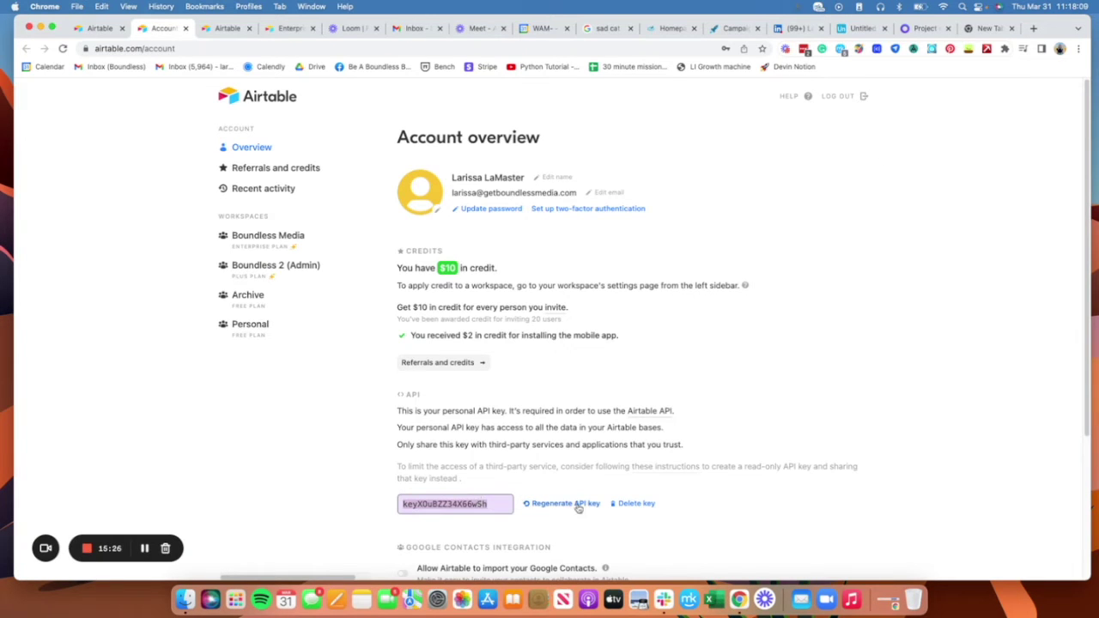
click(831, 470)
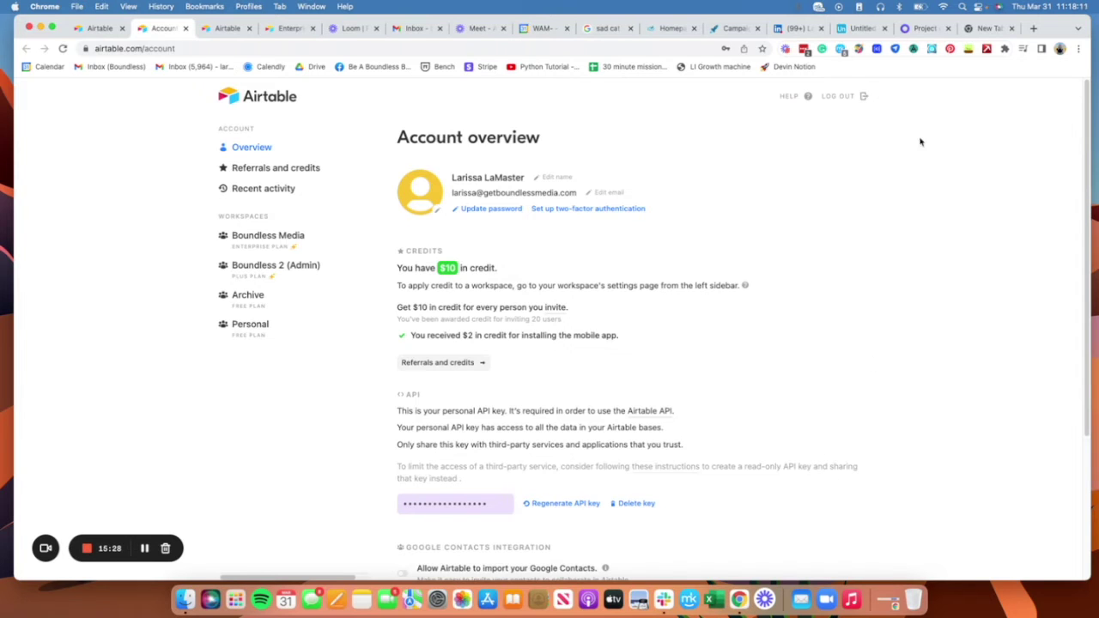
click(986, 28)
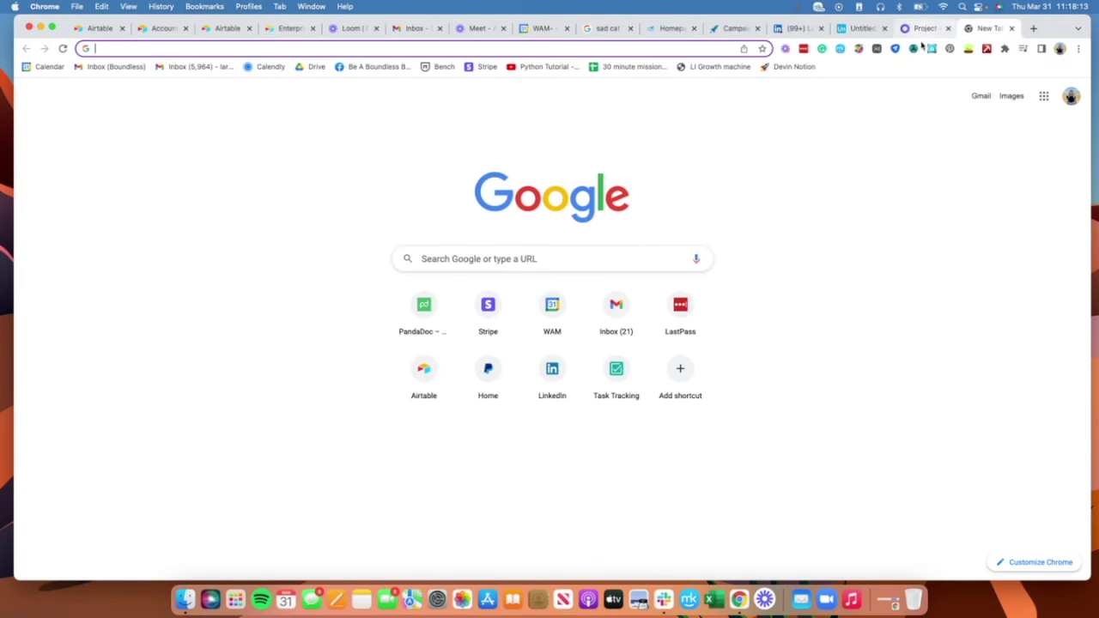
click(922, 29)
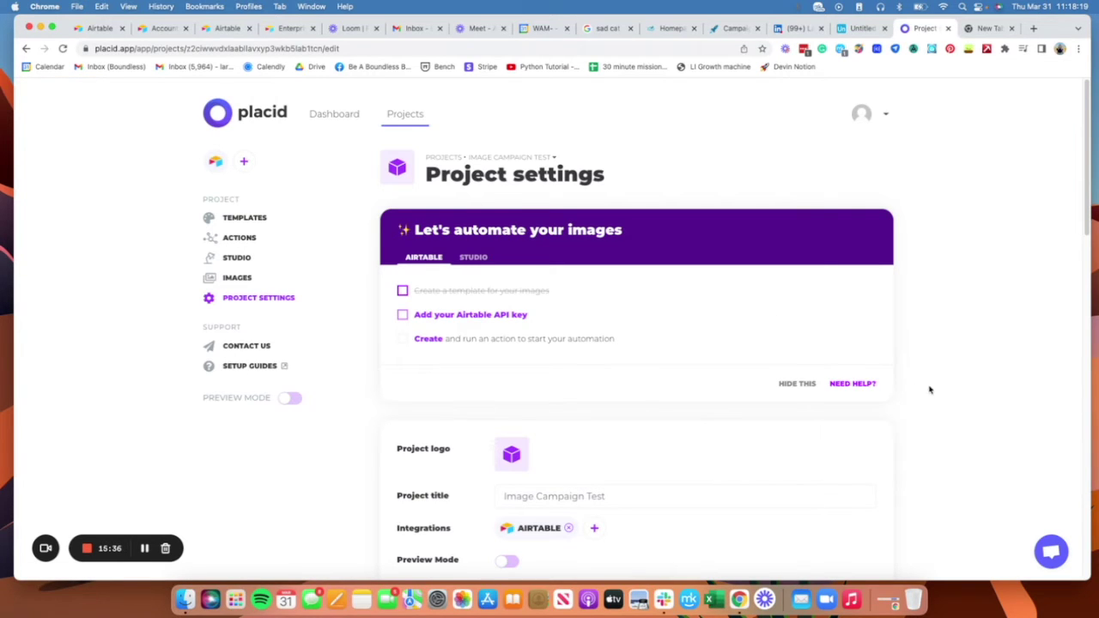
Step: Autofill the saved key into the Airtable API Key field and update the settings
scroll(956, 367, down, 5)
click(584, 388)
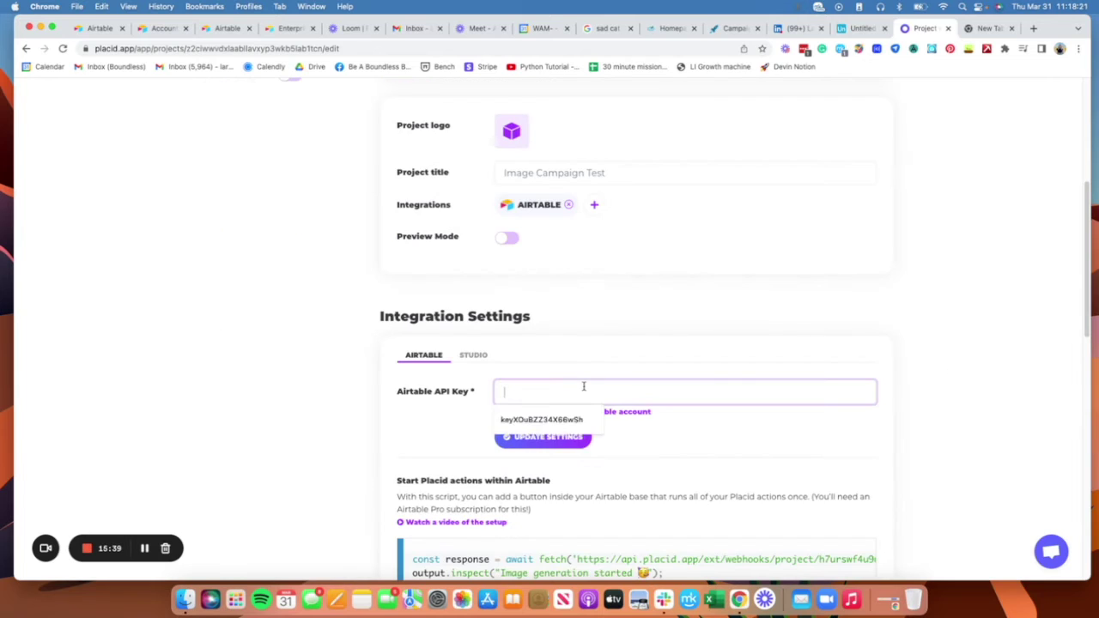
click(584, 420)
click(577, 437)
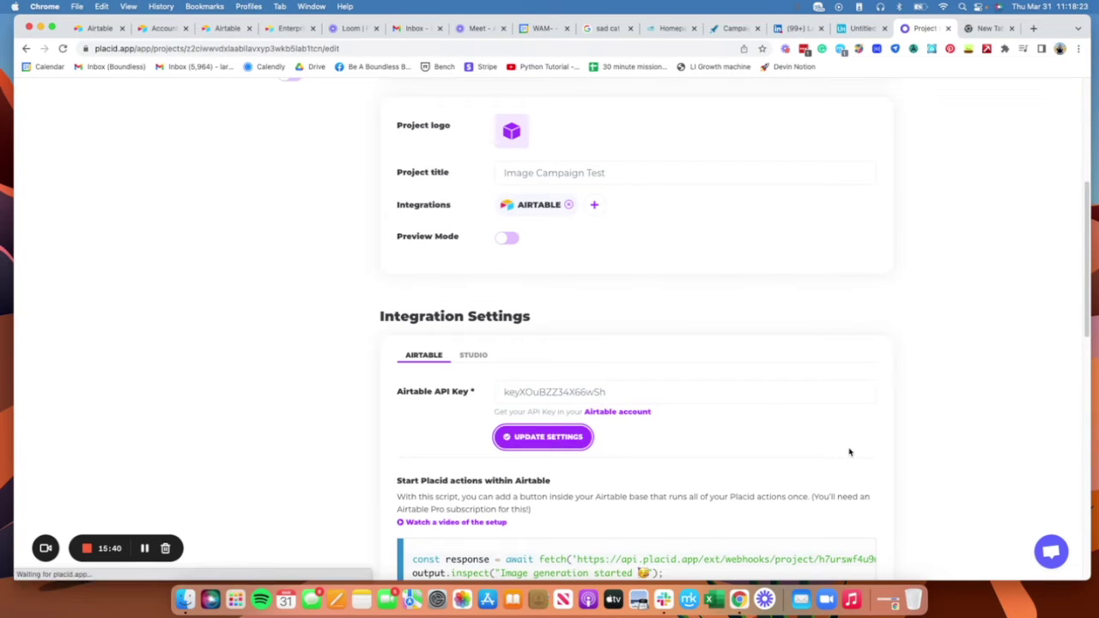
scroll(905, 438, down, 5)
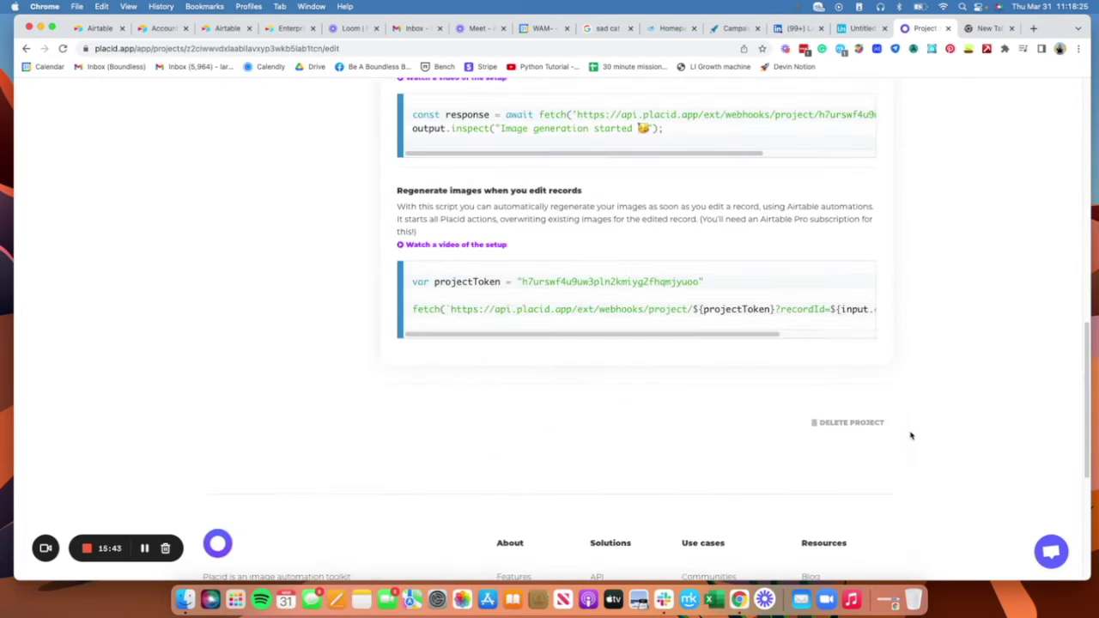
scroll(922, 436, up, 2)
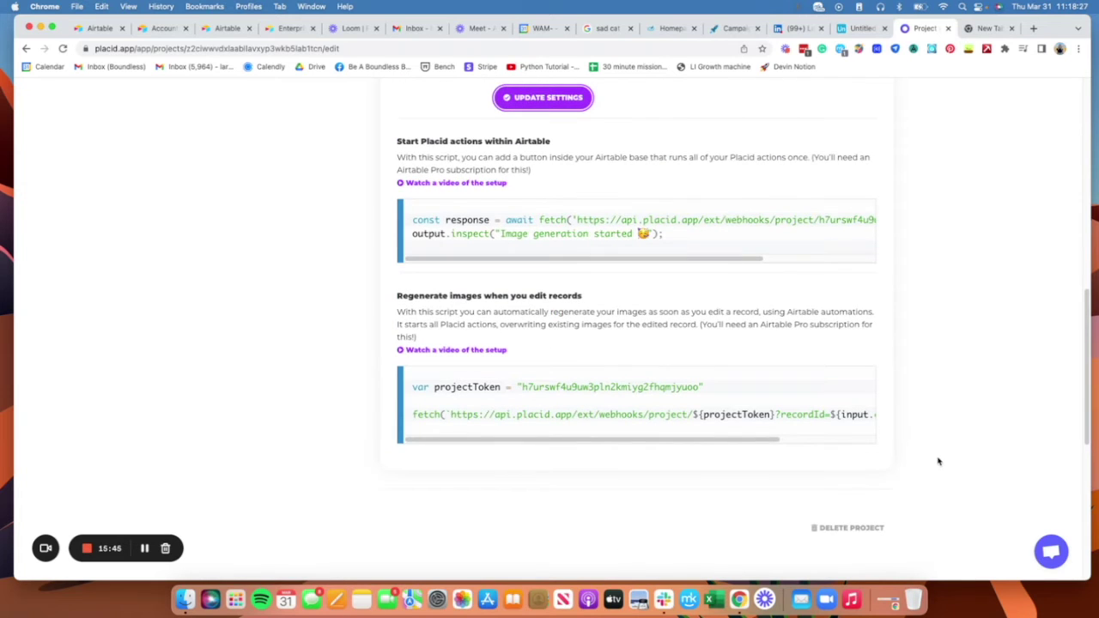
scroll(941, 460, up, 10)
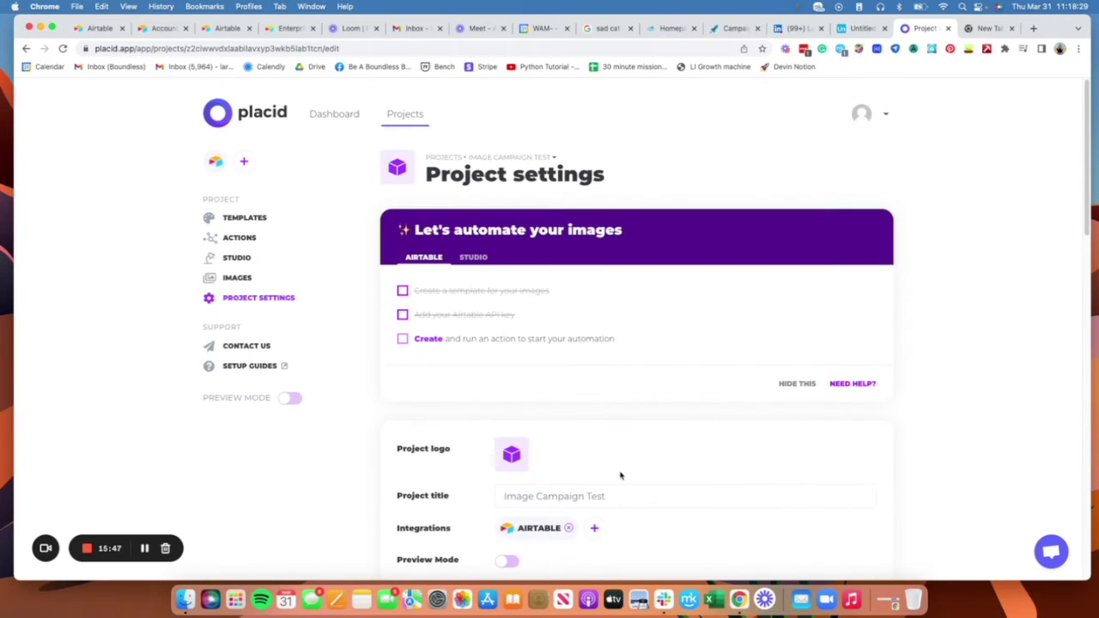
Step: Start a new automation action and begin its title with 'Create'
click(419, 338)
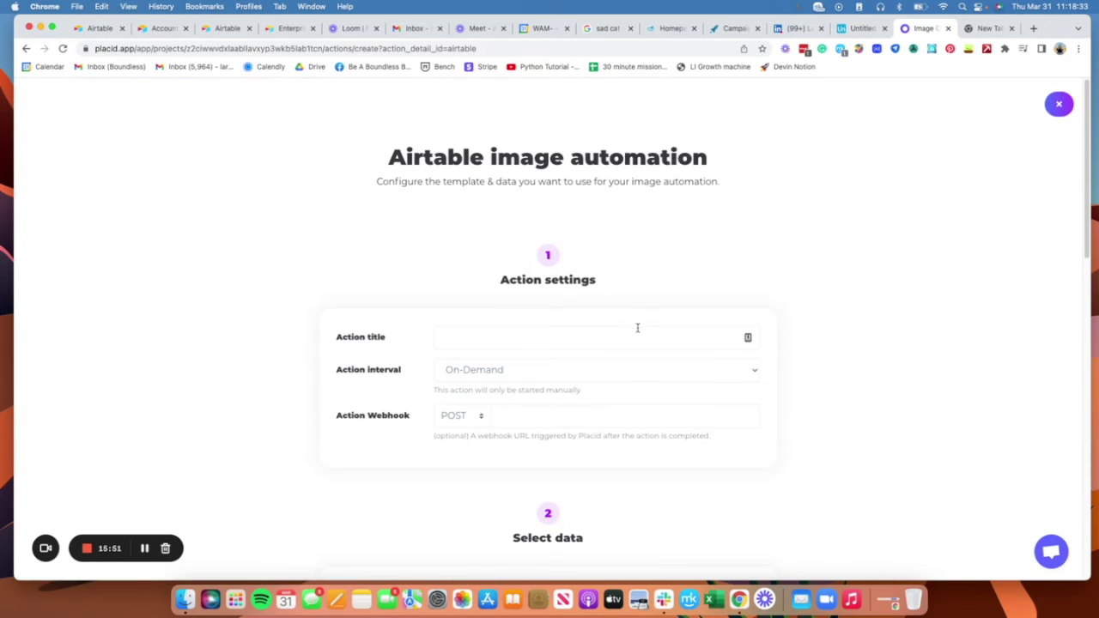
click(637, 328)
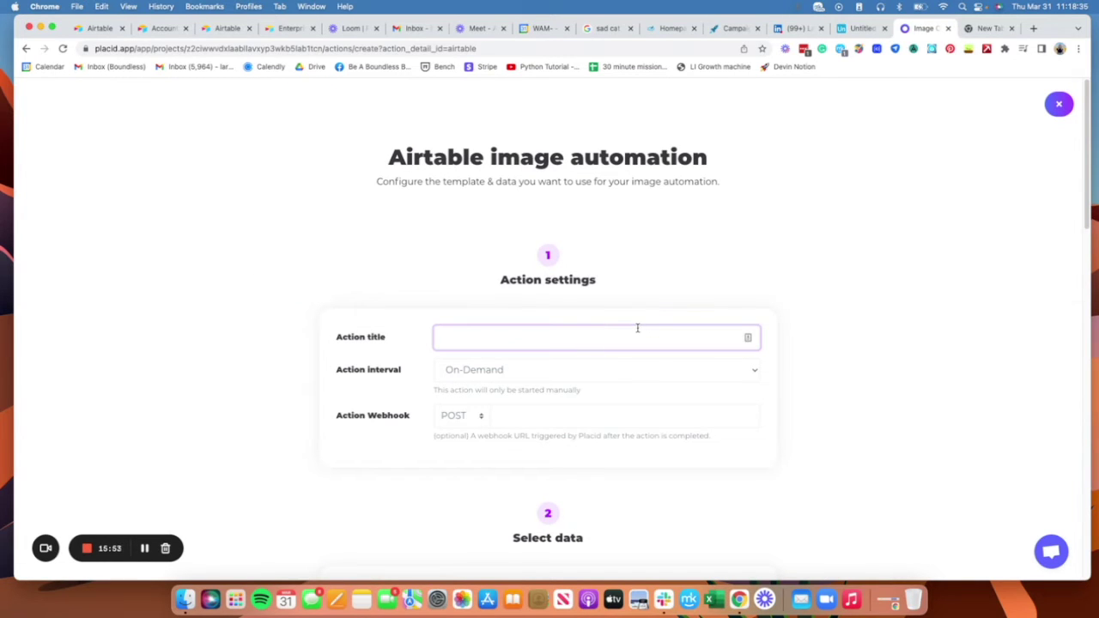
text(Create Meme)
click(854, 25)
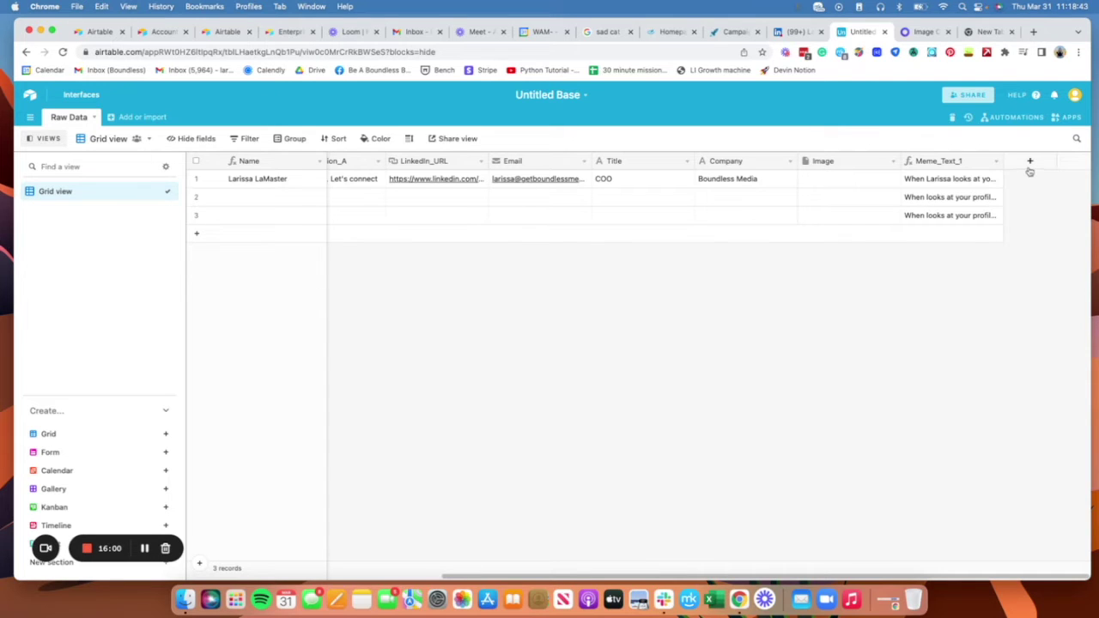
click(925, 32)
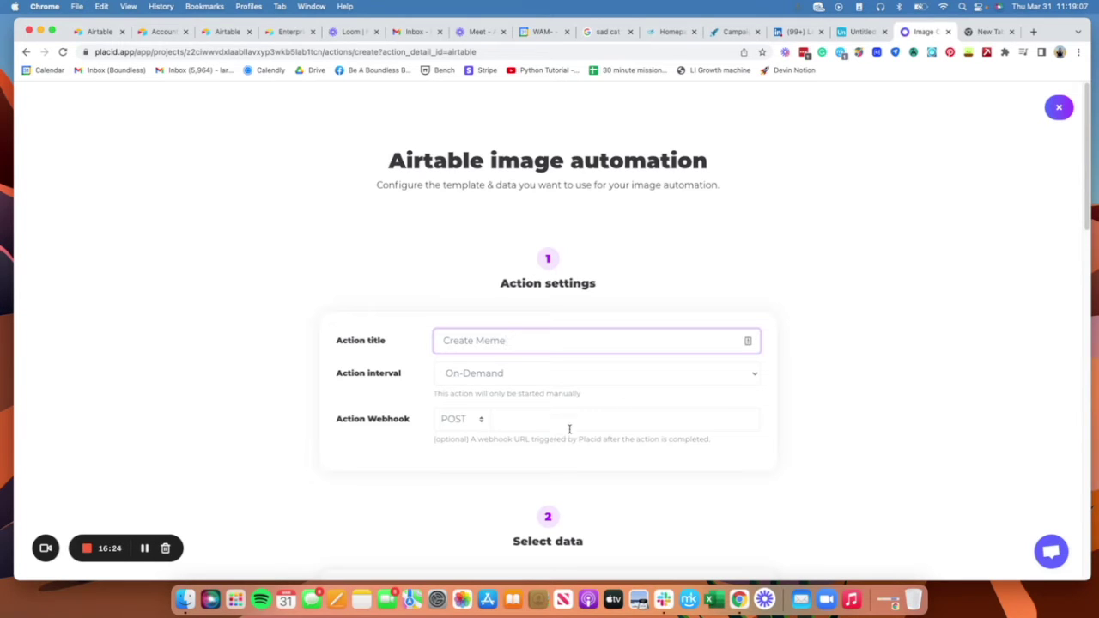
Step: Set the Action interval to Daily and move to the Base ID field
scroll(687, 412, down, 1)
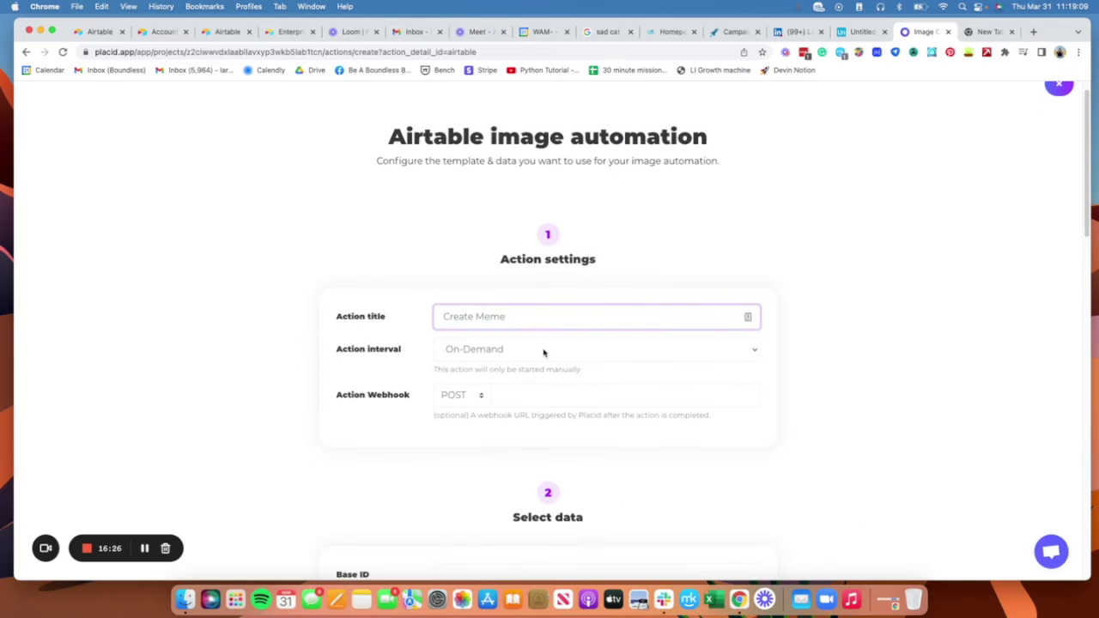
click(546, 352)
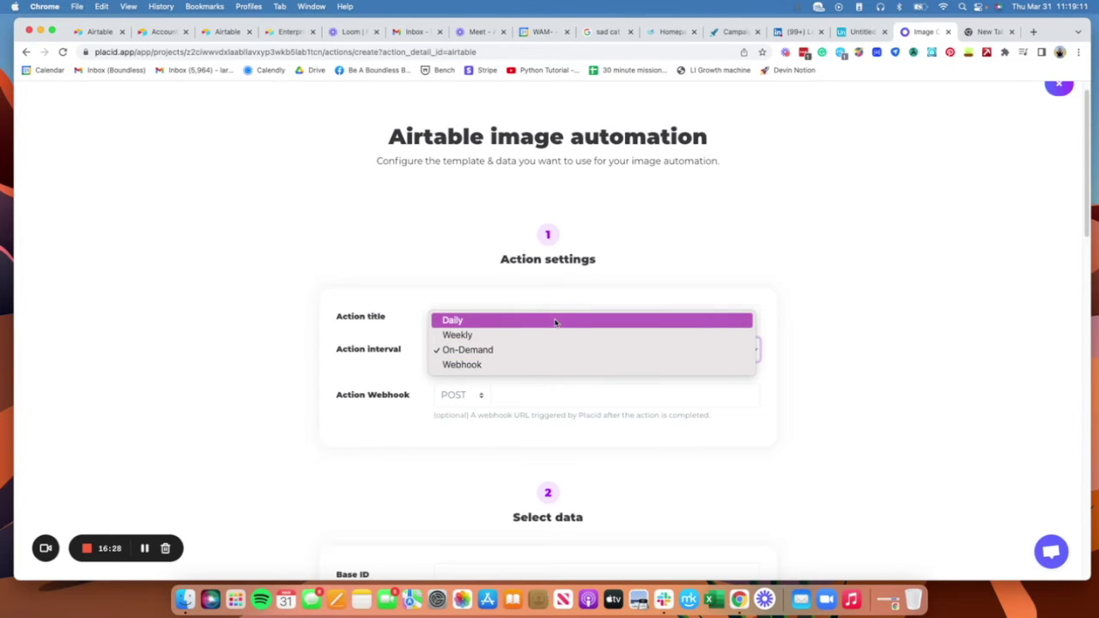
click(554, 321)
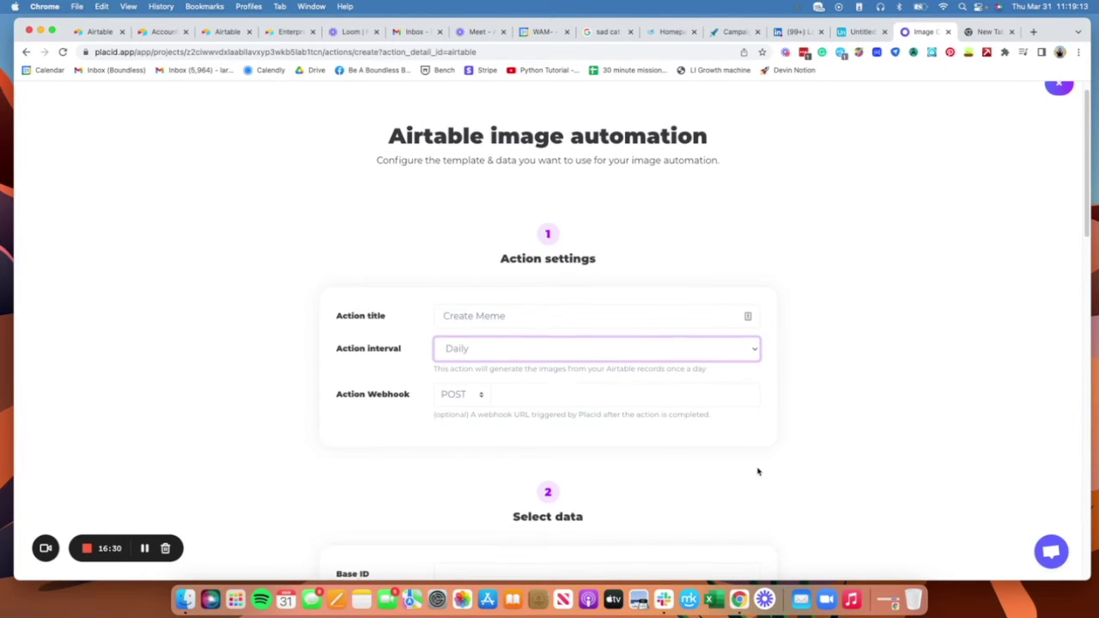
scroll(747, 470, down, 3)
scroll(842, 423, down, 5)
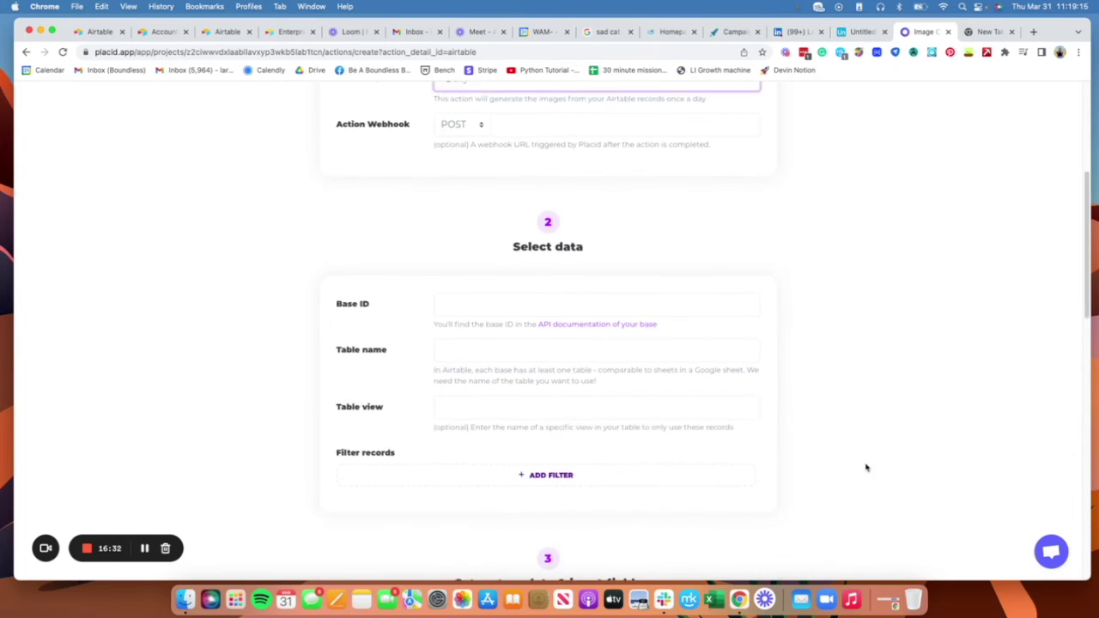
click(547, 221)
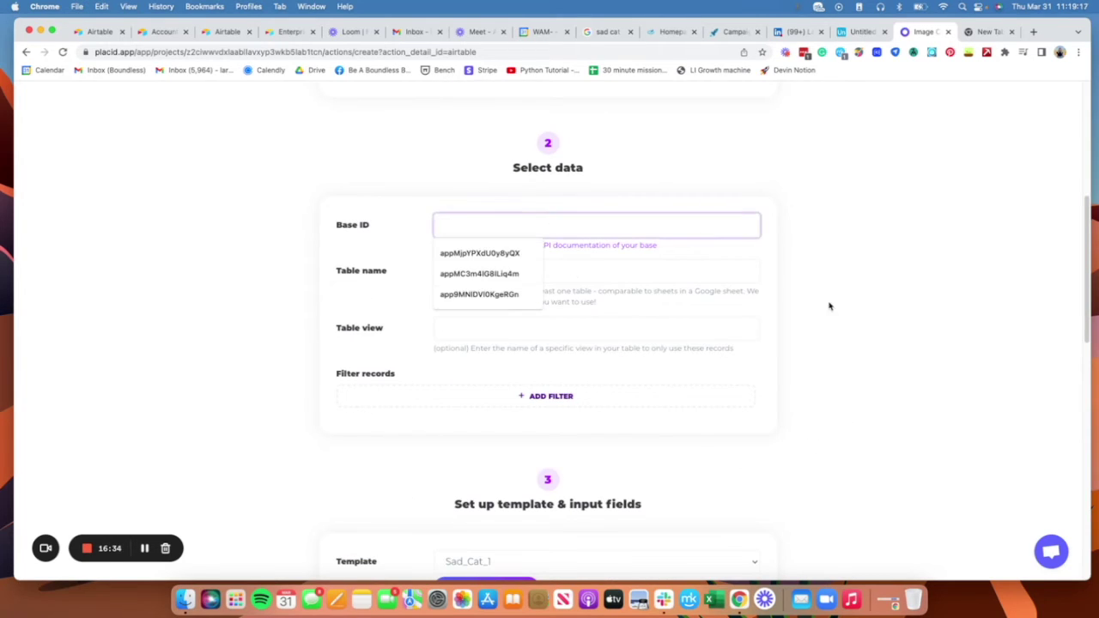
click(863, 307)
Step: Copy the base ID from Airtable's API documentation into Placid's Base ID field
click(860, 33)
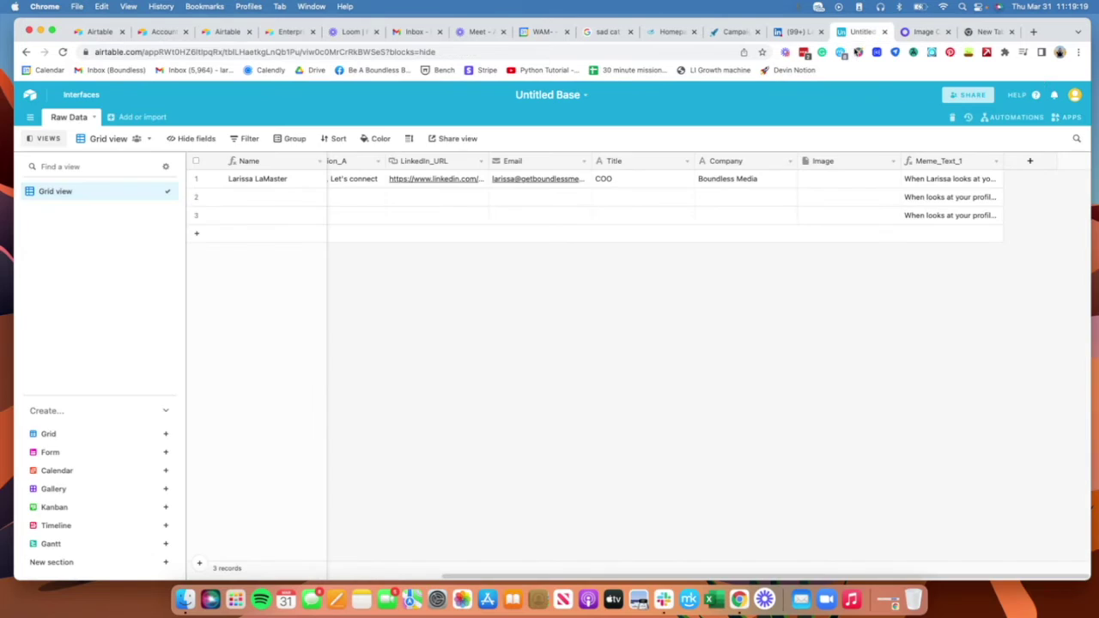
click(1017, 96)
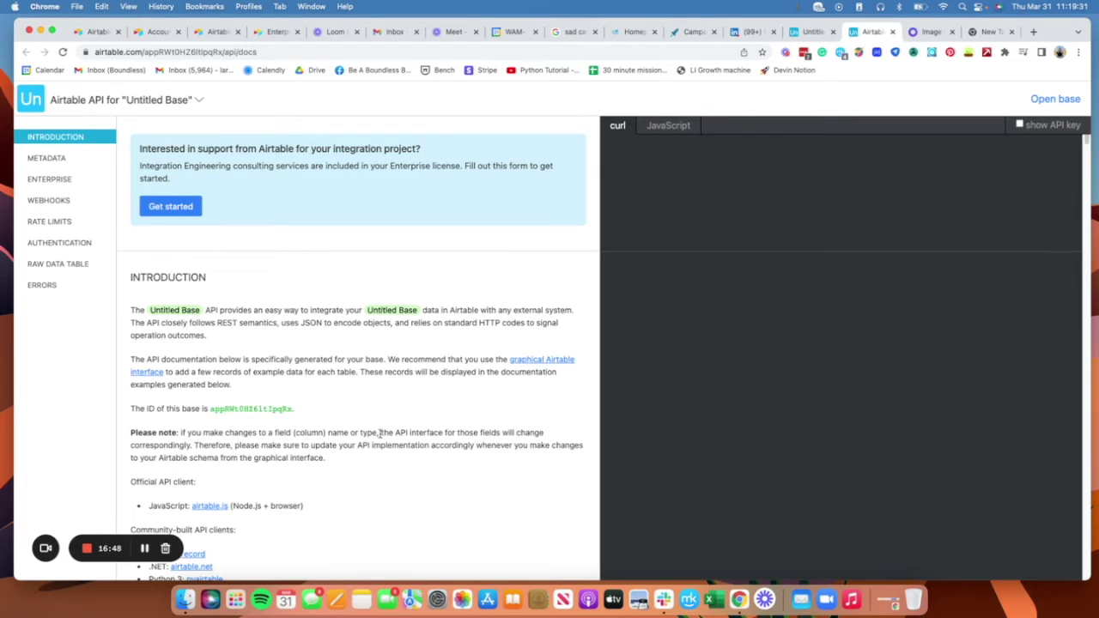
scroll(379, 433, down, 3)
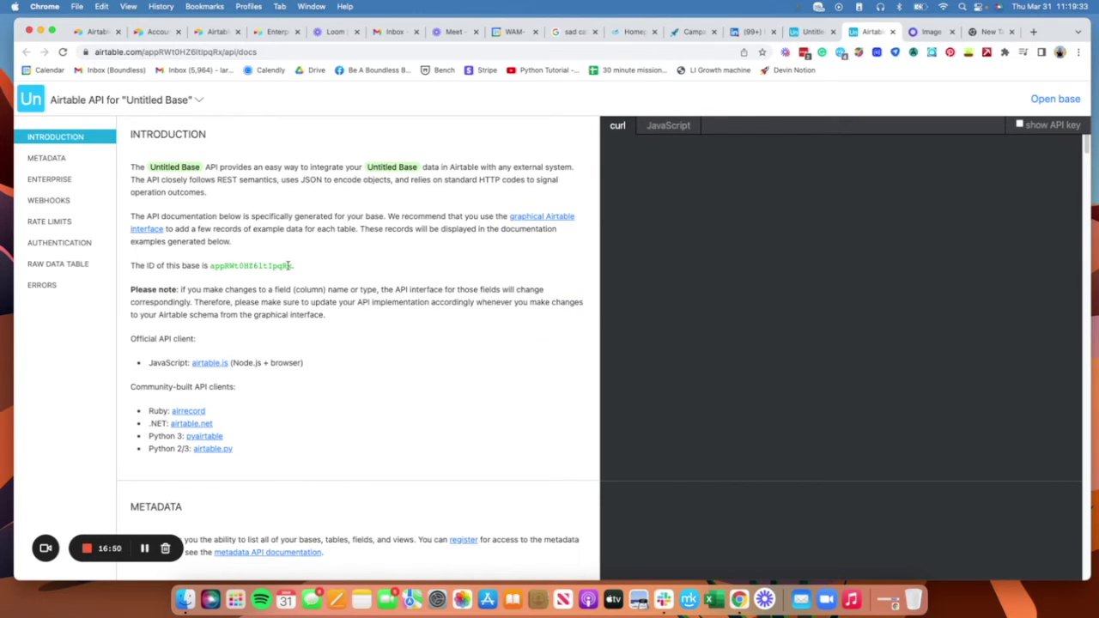
drag(295, 267, 210, 263)
key(cmd+c)
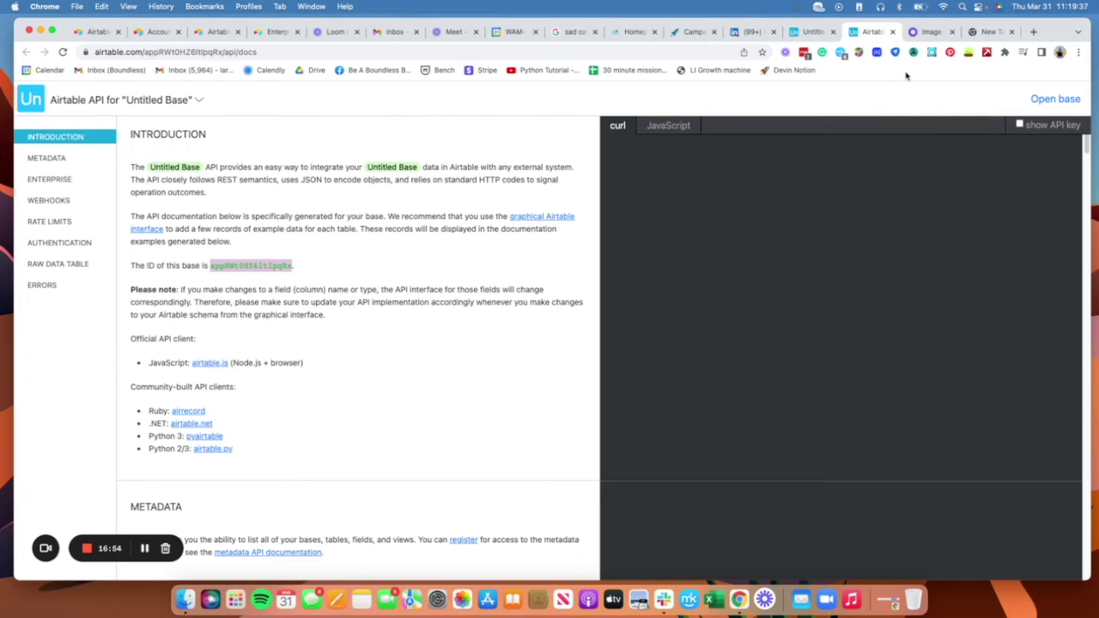
click(933, 31)
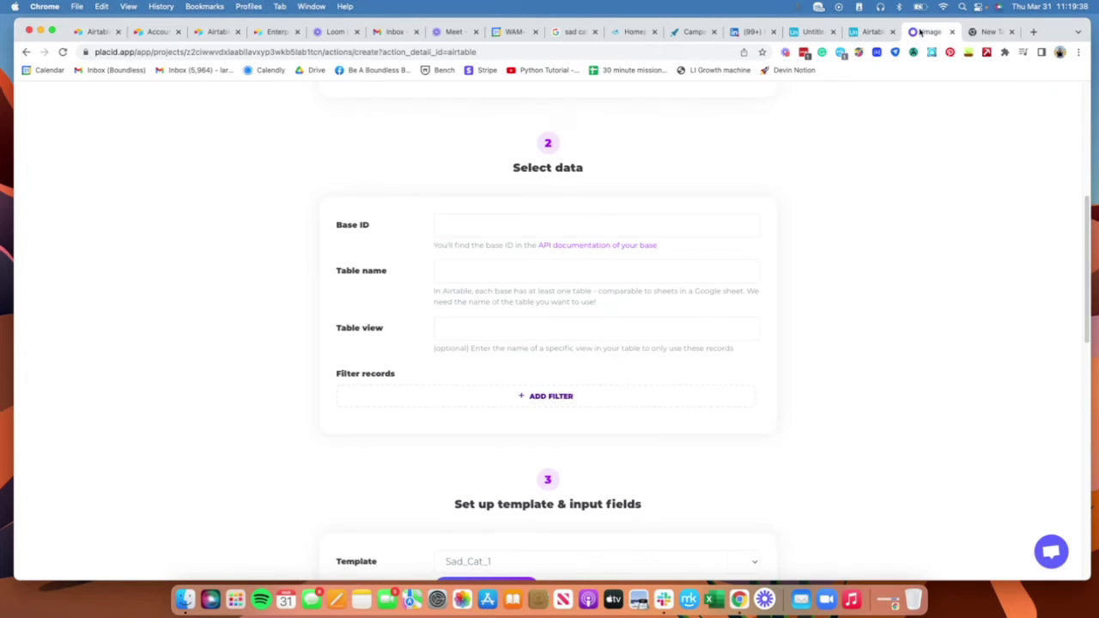
click(480, 230)
key(cmd+v)
Step: Enter Raw Data as the Table name after checking it in Airtable
click(616, 274)
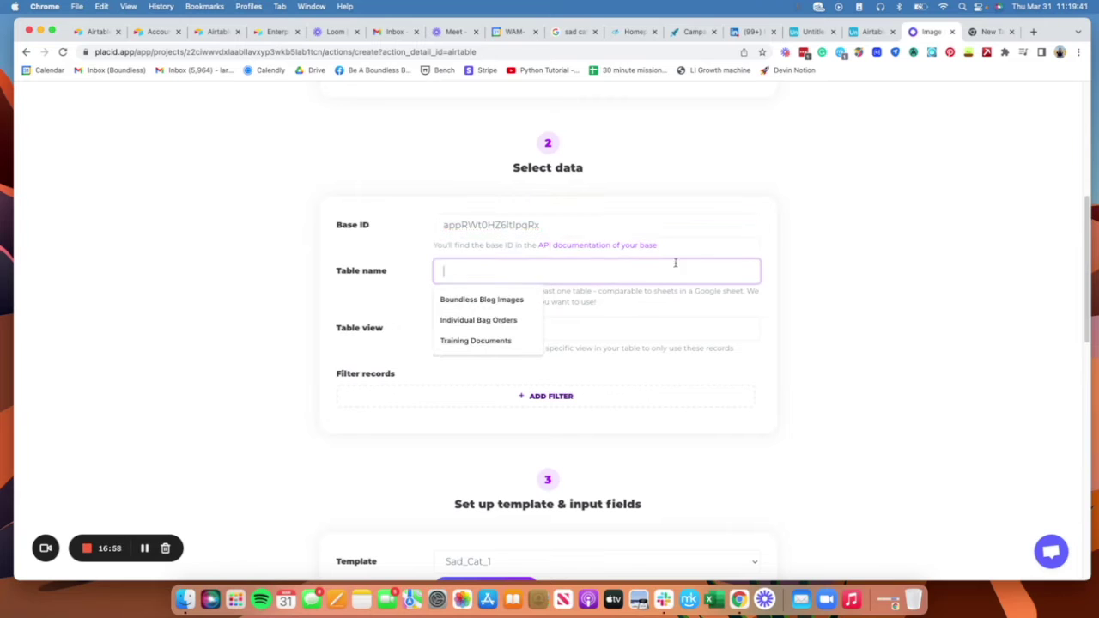
click(867, 32)
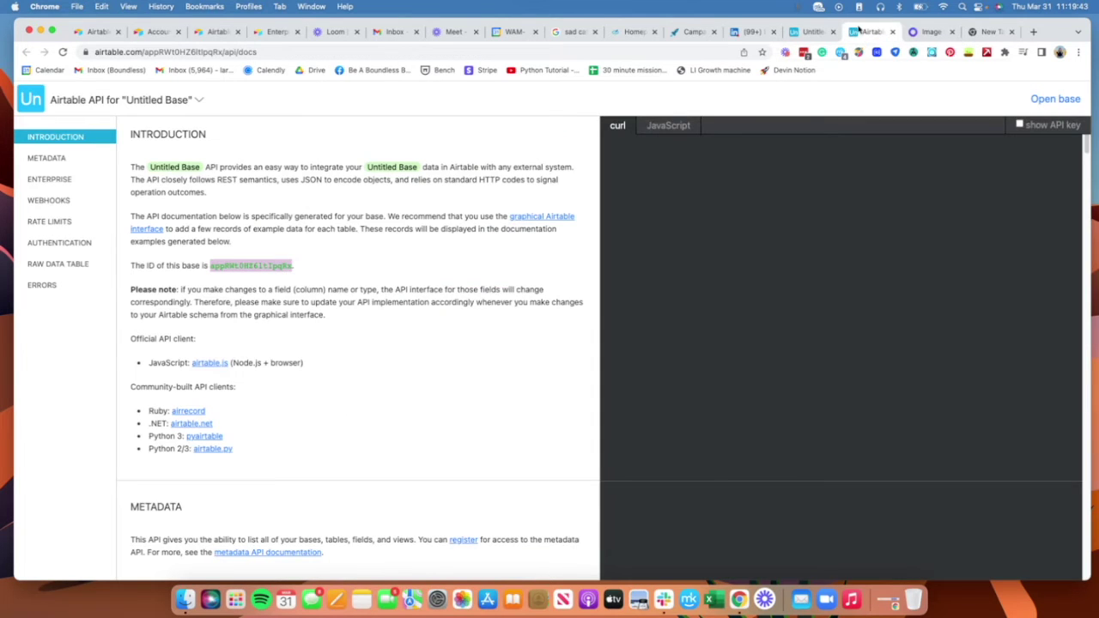
click(811, 32)
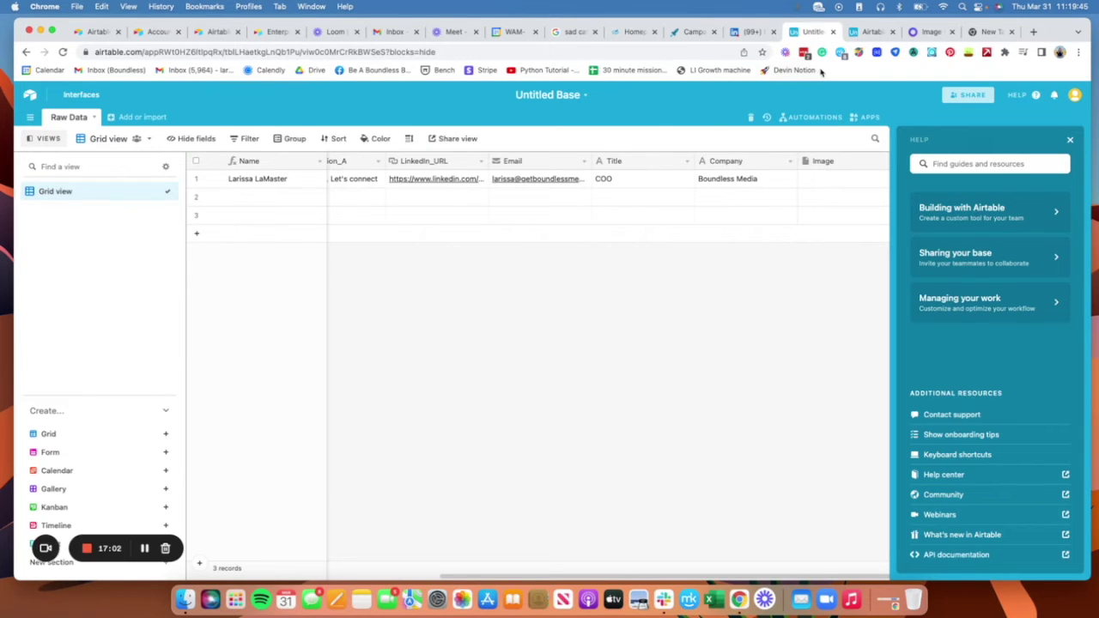
click(927, 32)
click(491, 280)
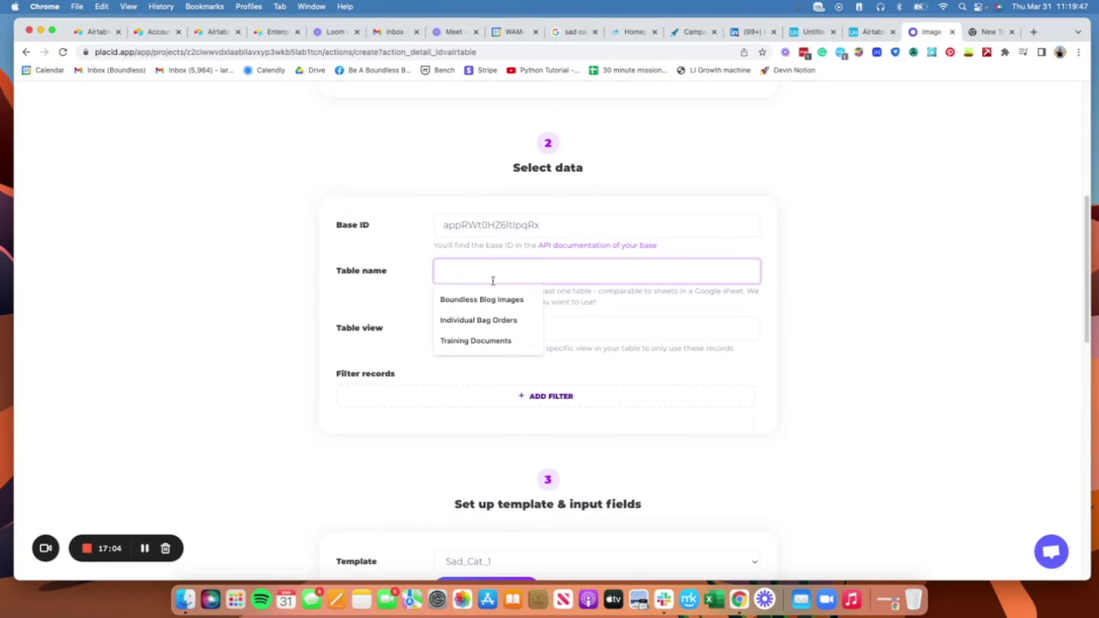
text(Raw Data)
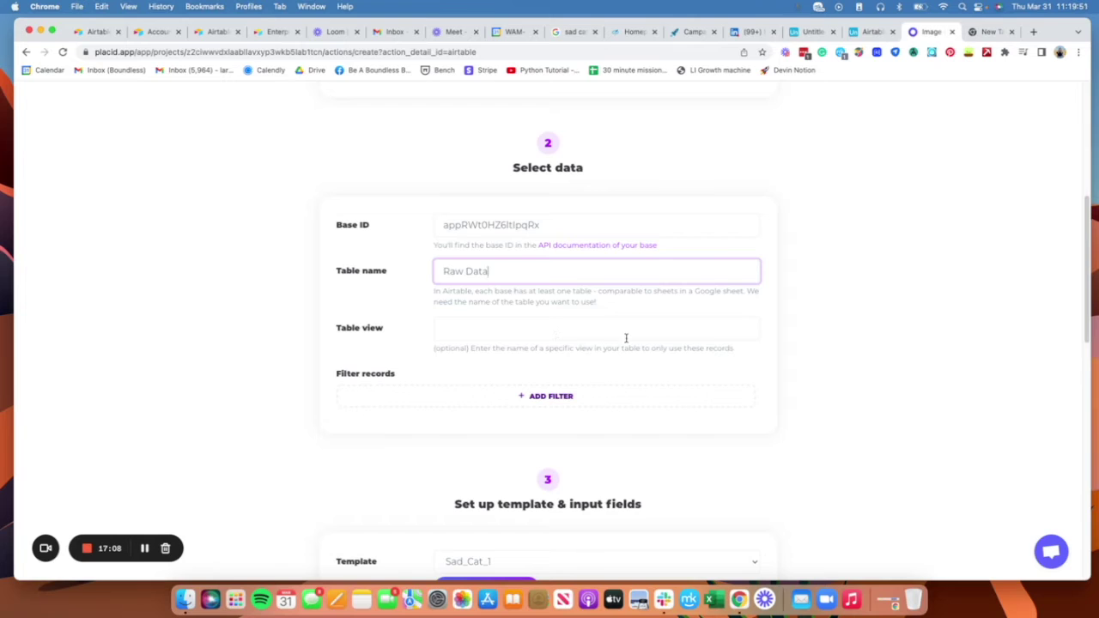
scroll(648, 305, down, 3)
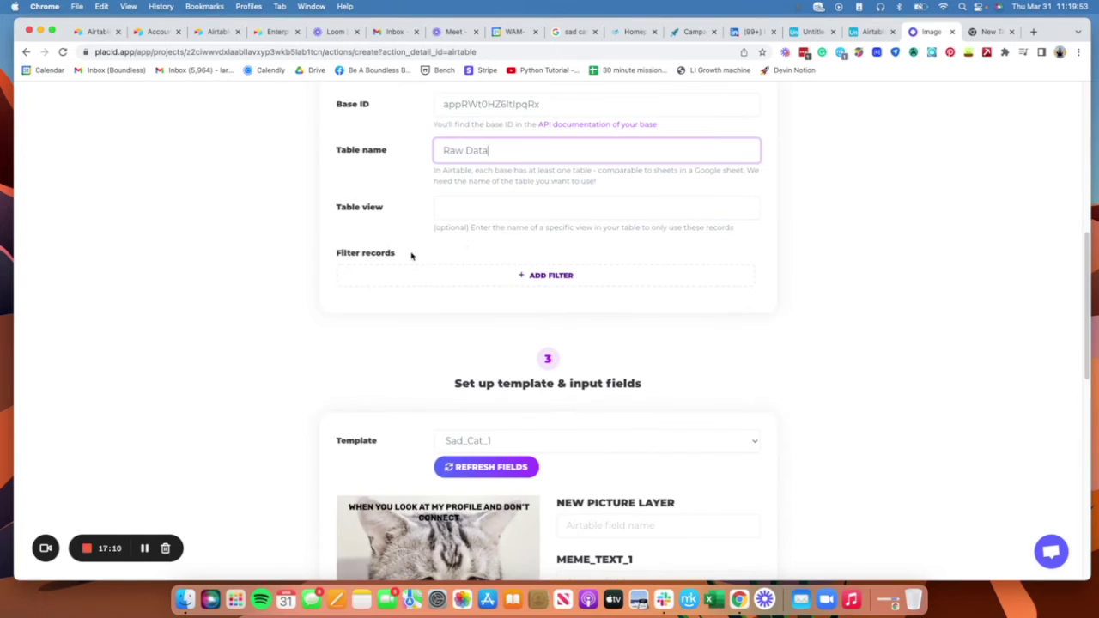
Step: Enter Meme_Text_1 as the Airtable field feeding the MEME_TEXT_1 layer
scroll(841, 386, down, 4)
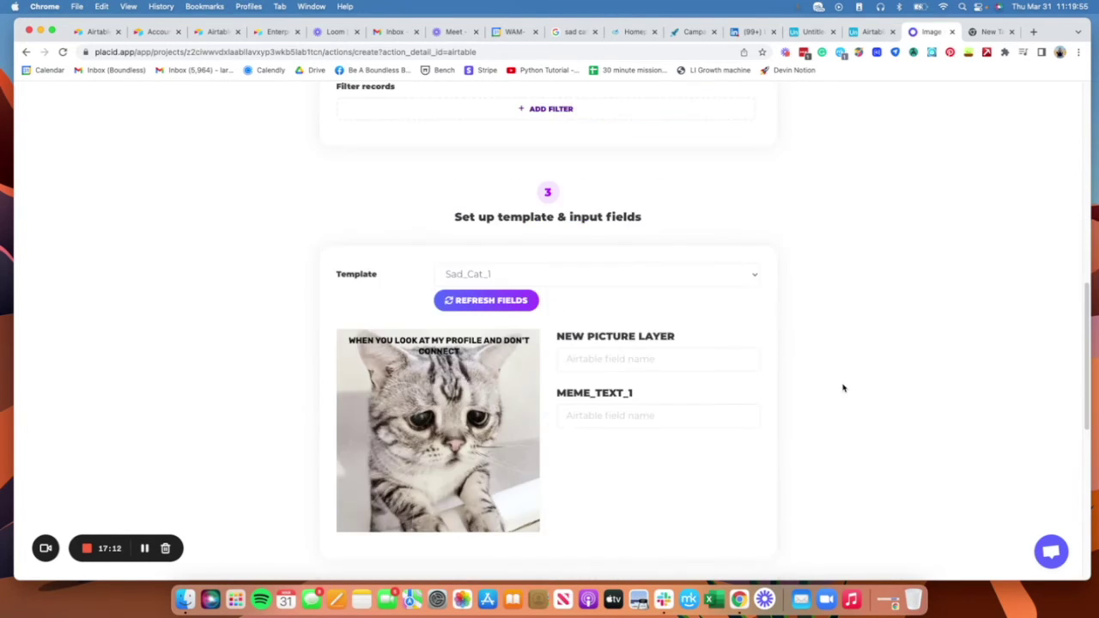
click(652, 357)
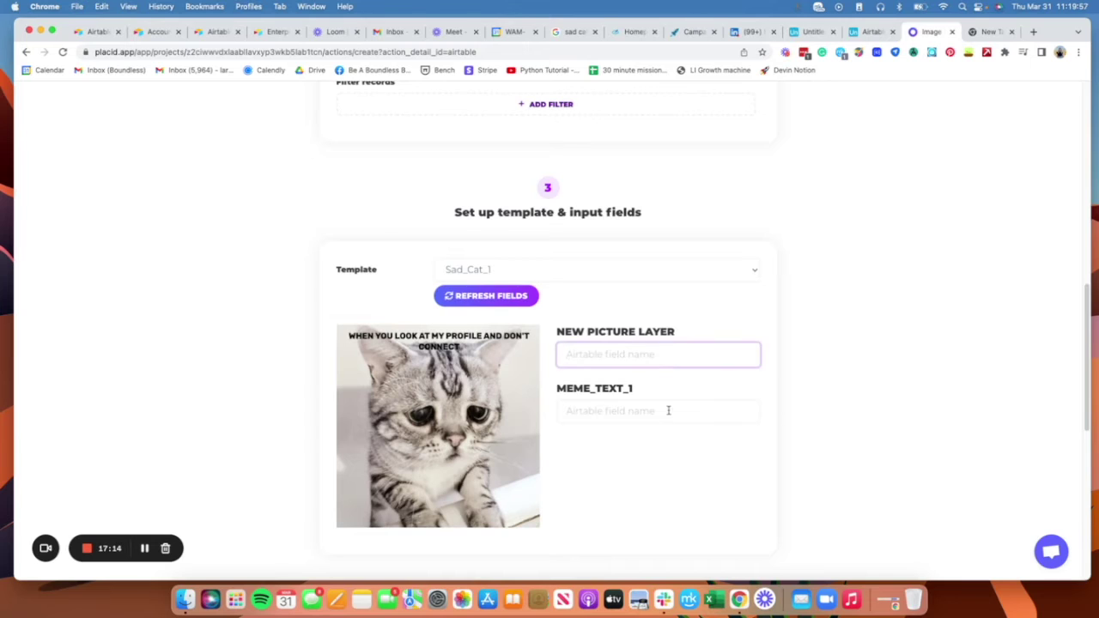
click(668, 411)
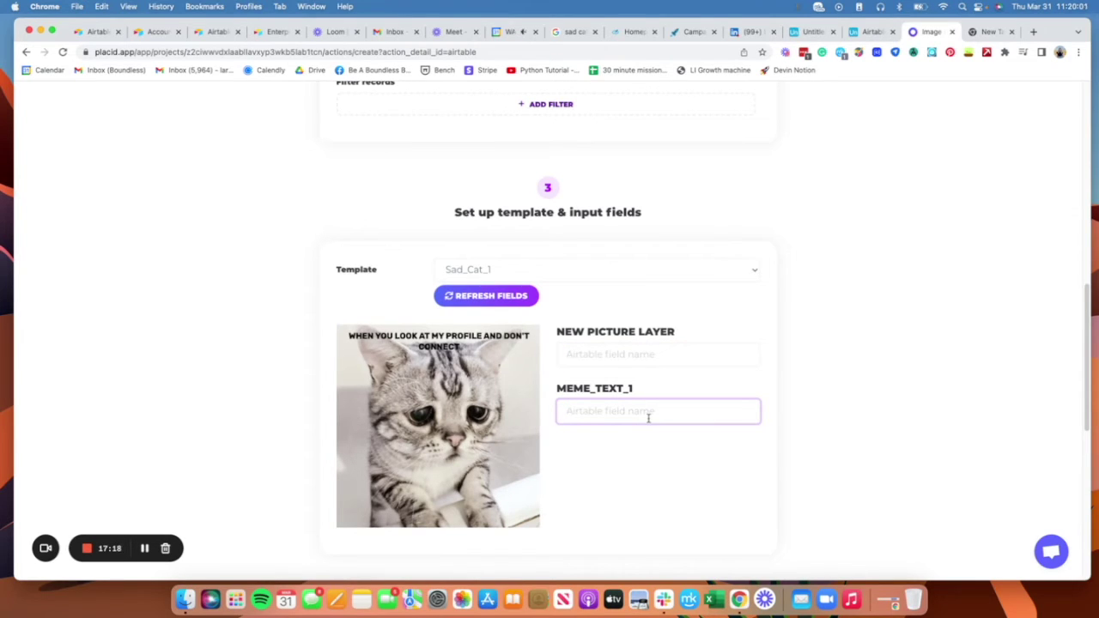
text(Meme_Text_1)
scroll(824, 397, down, 5)
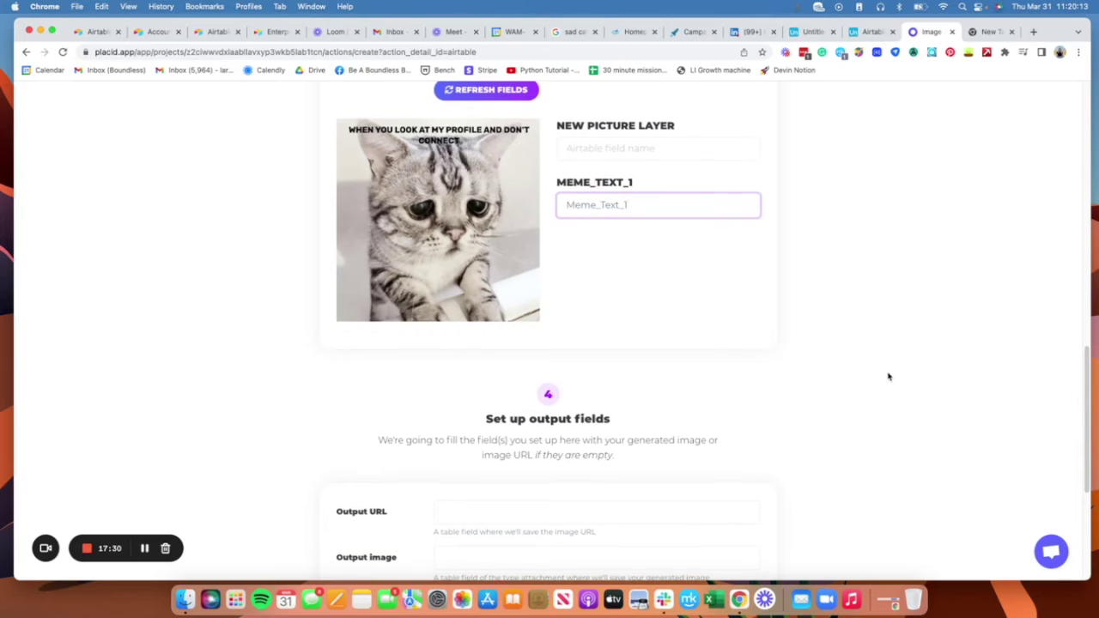
scroll(877, 377, up, 2)
scroll(876, 378, up, 1)
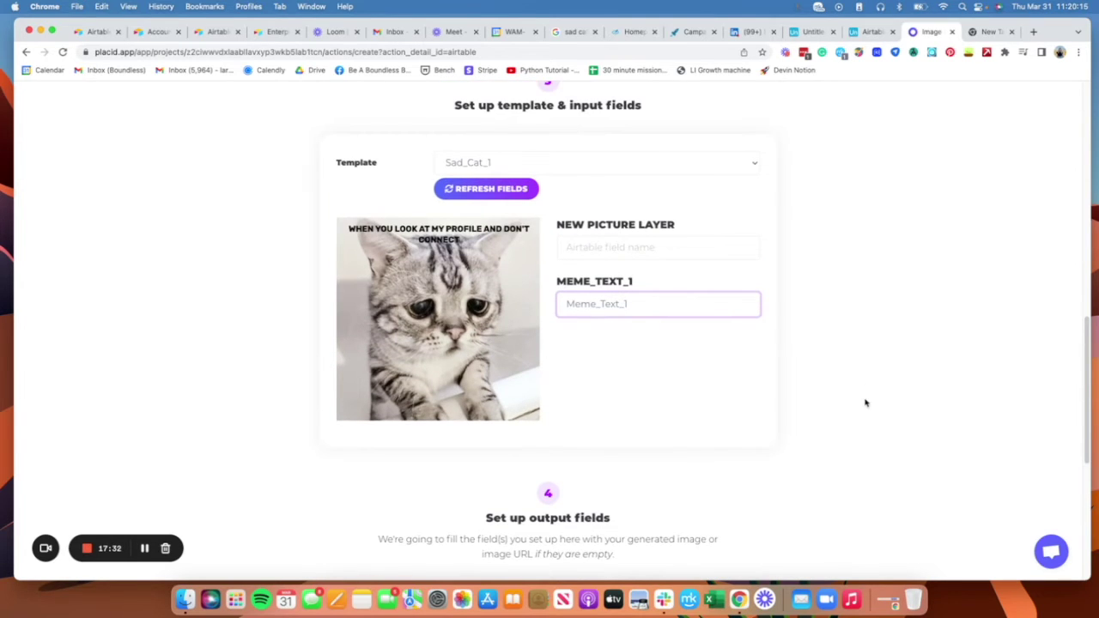
click(685, 387)
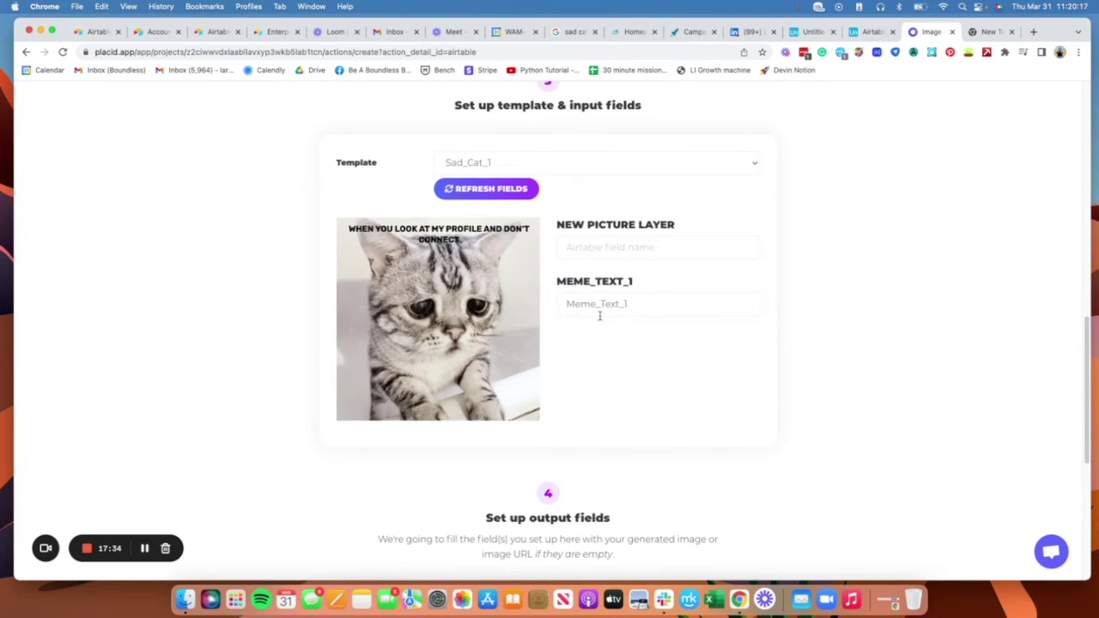
scroll(760, 392, down, 8)
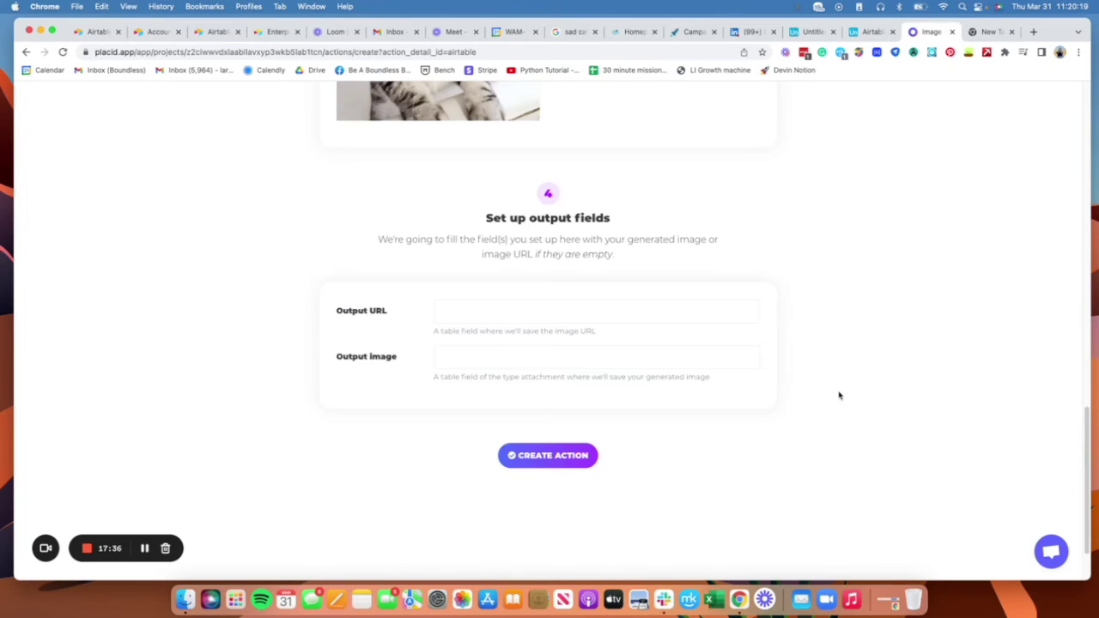
Step: Set the Output image field to Image after checking Airtable's column names
click(554, 358)
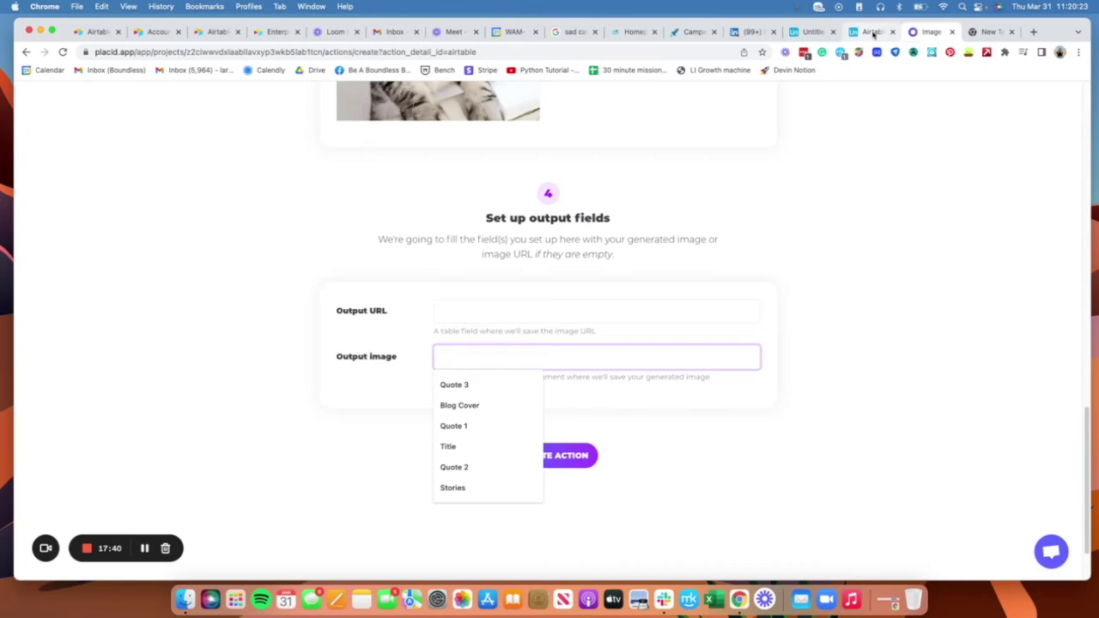
click(873, 34)
click(812, 34)
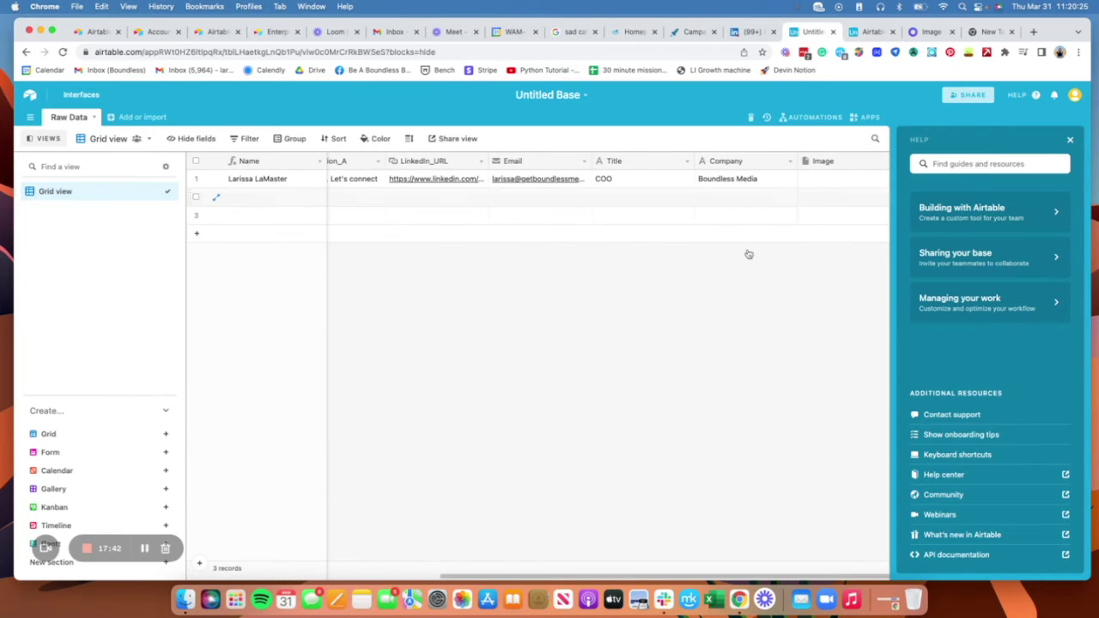
click(1069, 140)
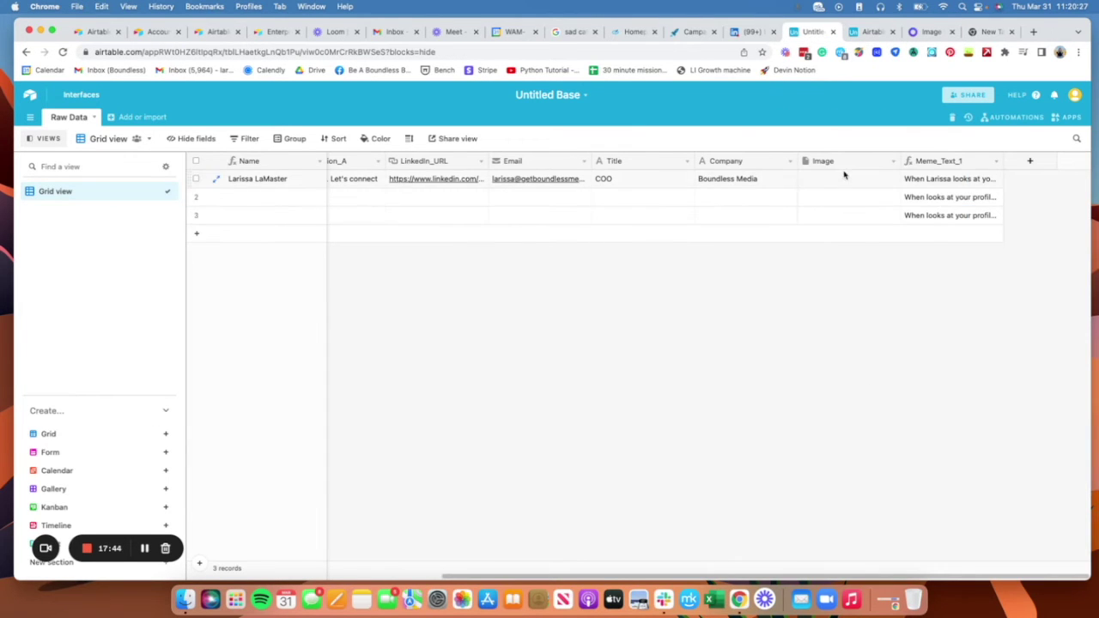
click(871, 31)
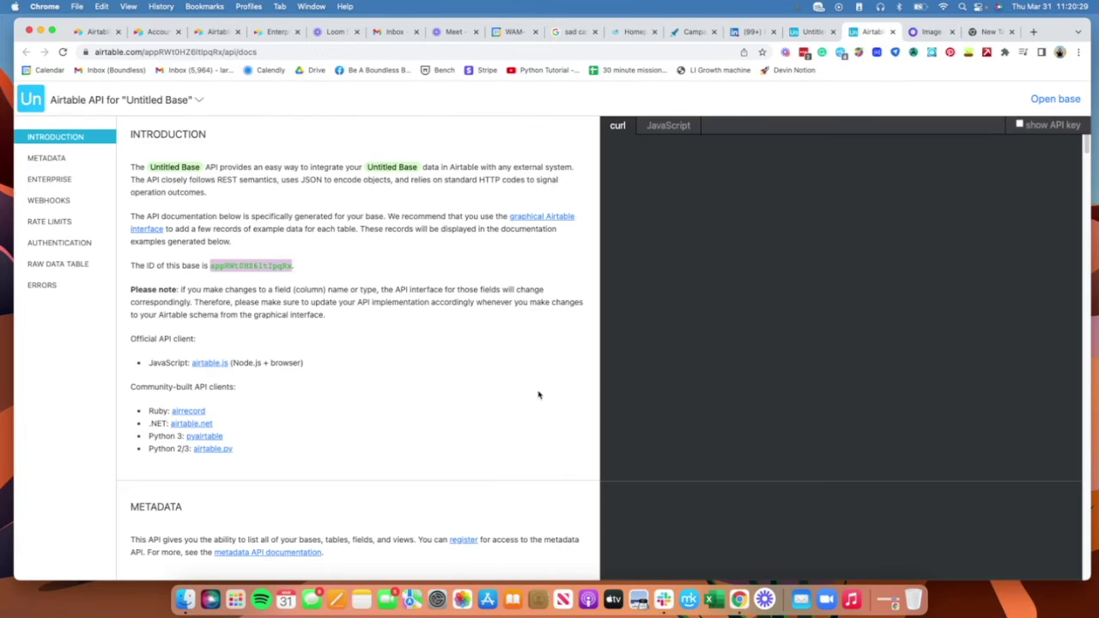
click(816, 32)
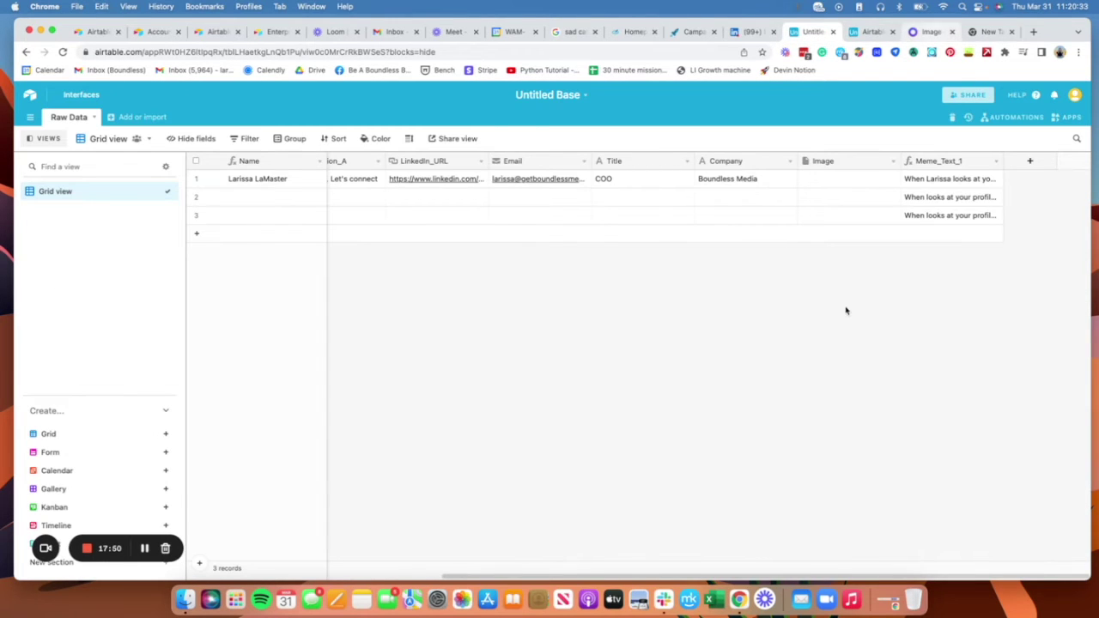
key(ctrl+Tab)
key(ctrl+Tab)
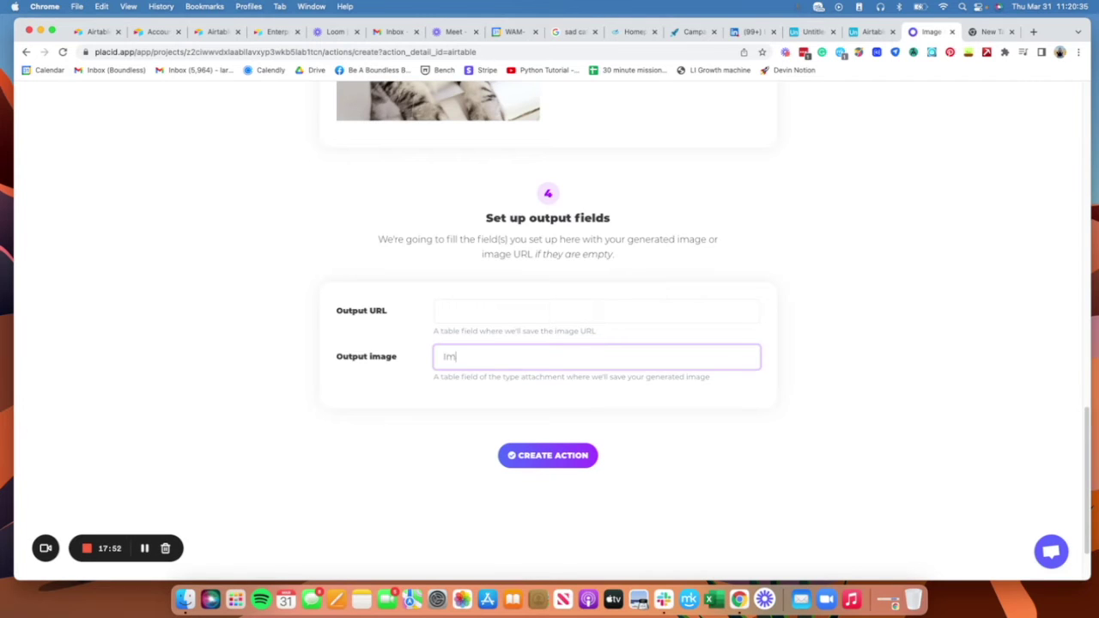
Step: Create the Create Meme action and run it immediately
click(563, 457)
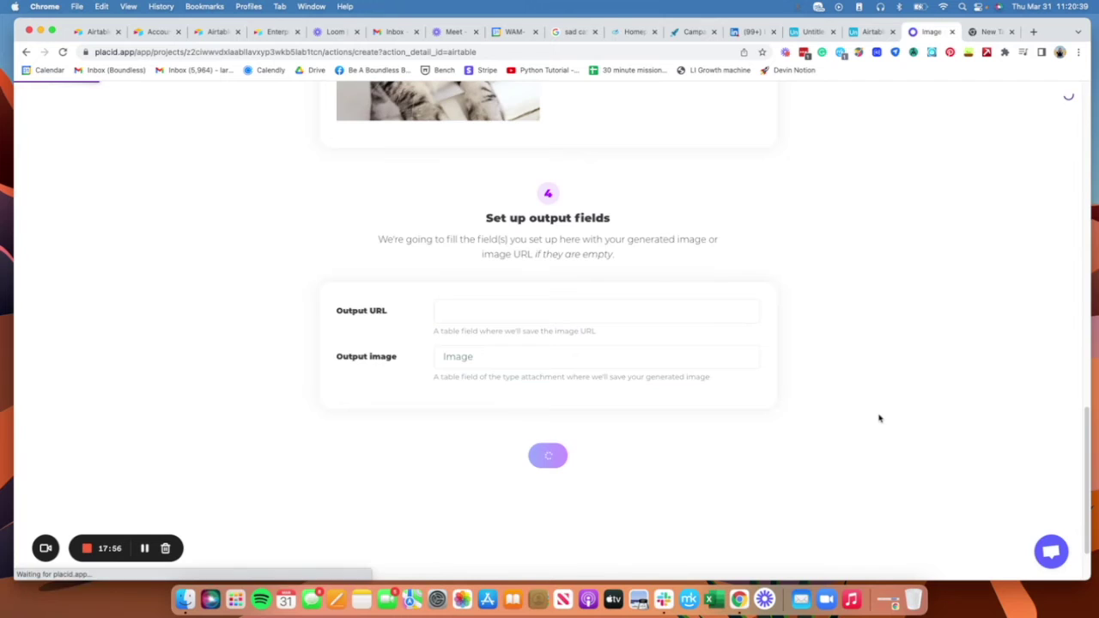
scroll(950, 427, down, 5)
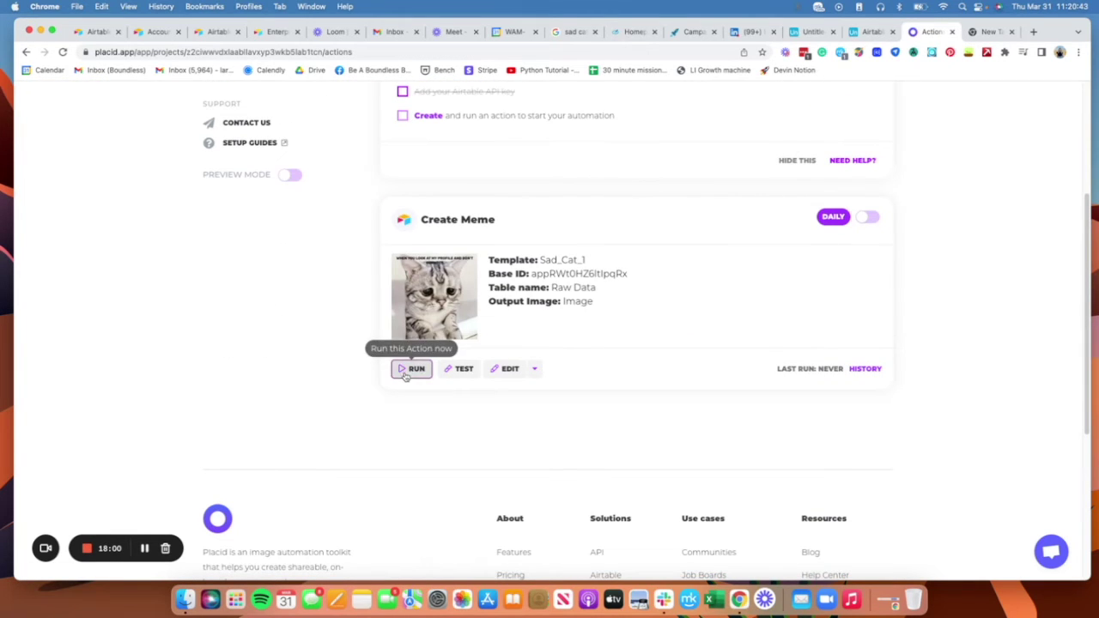
click(409, 368)
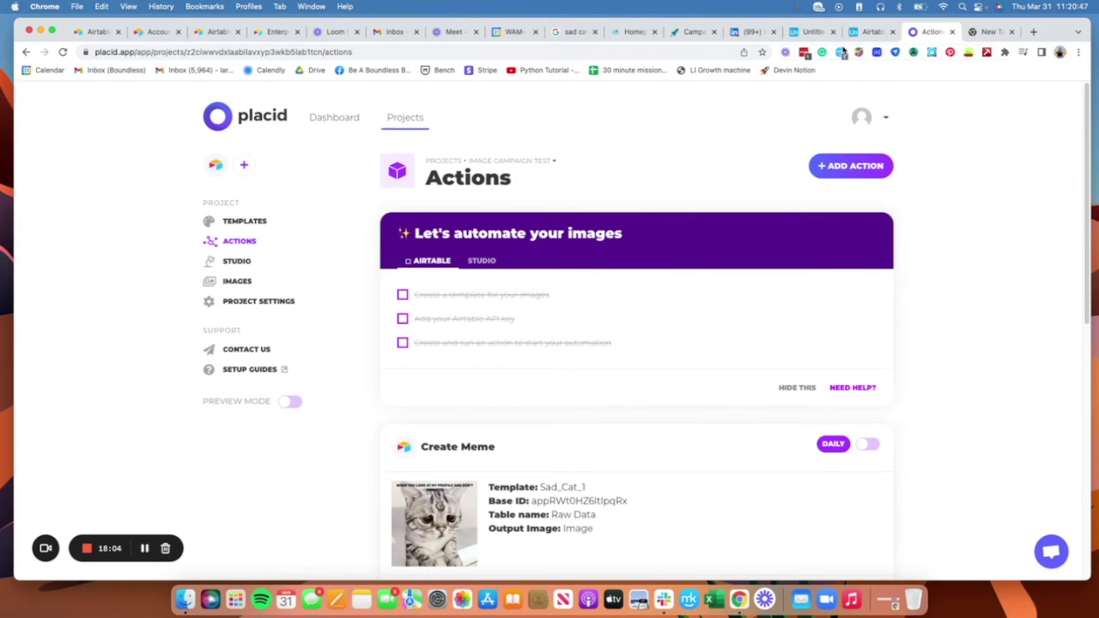
Step: Switch to Airtable to check the generated sad-cat meme in the Image field
click(811, 31)
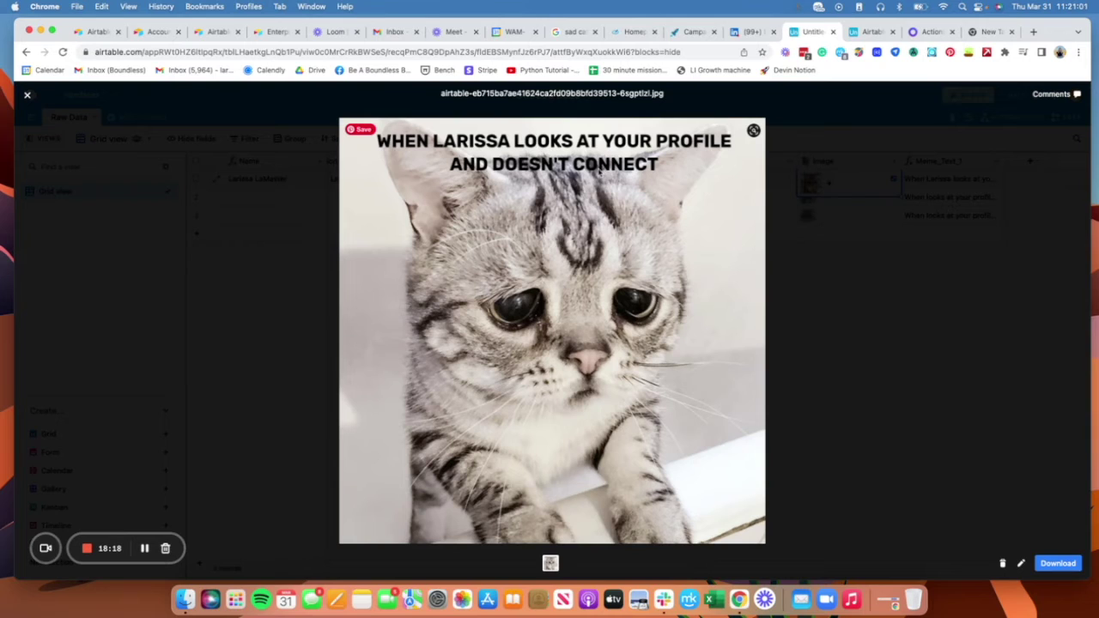
Step: Delete the two empty records in rows 2 and 3 of Raw Data
click(884, 272)
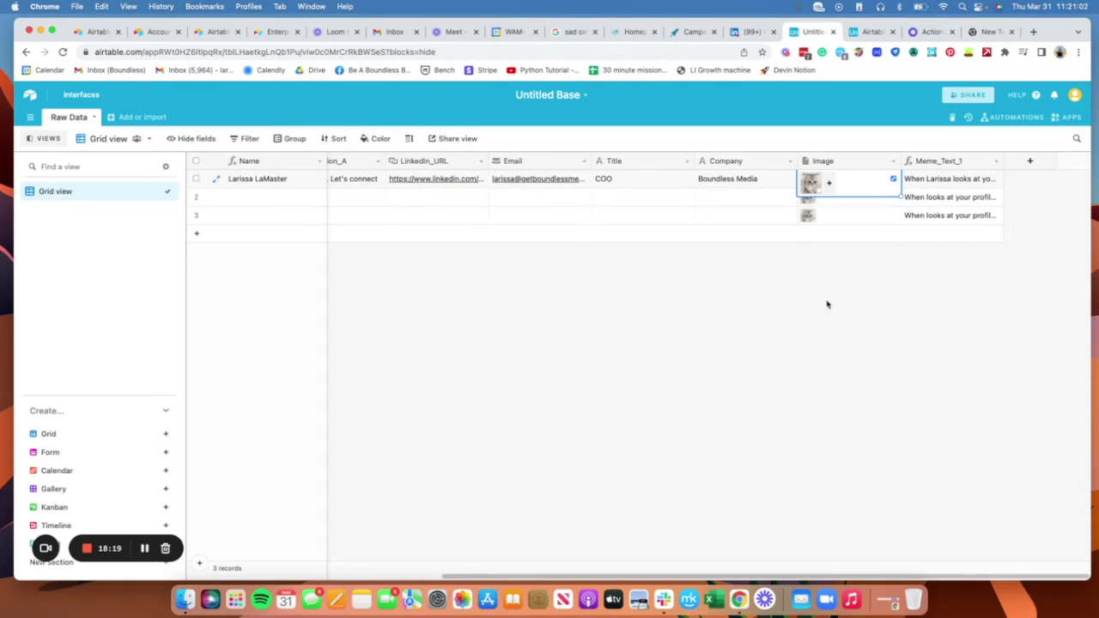
click(196, 196)
click(196, 215)
right_click(258, 212)
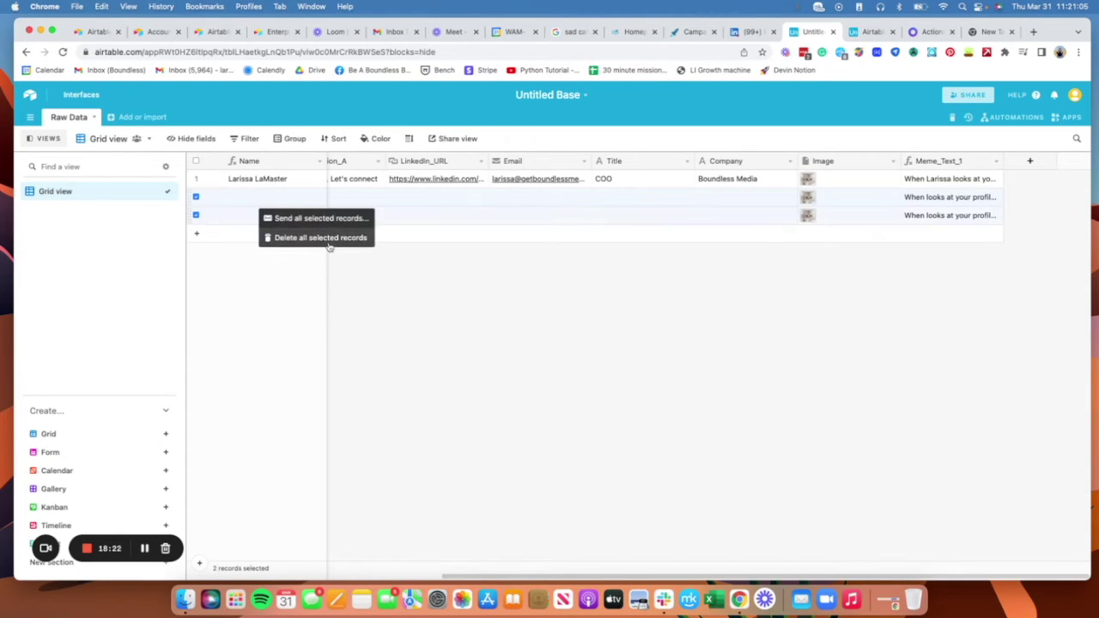
click(328, 243)
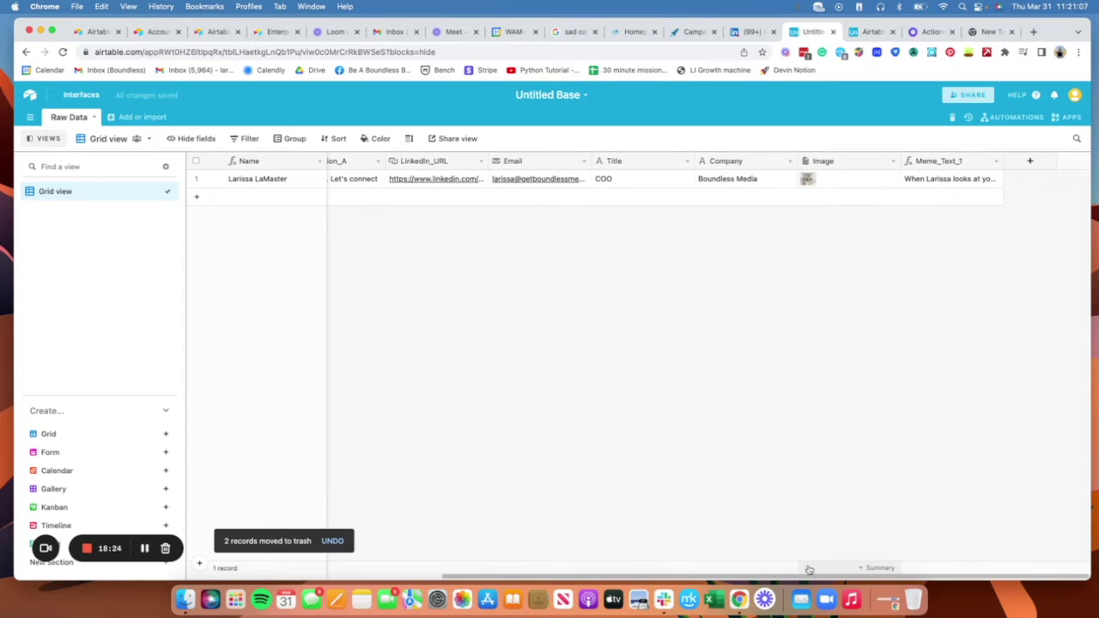
Step: View the remaining record's meme image at full size, then begin adding a new field
drag(809, 569, 743, 451)
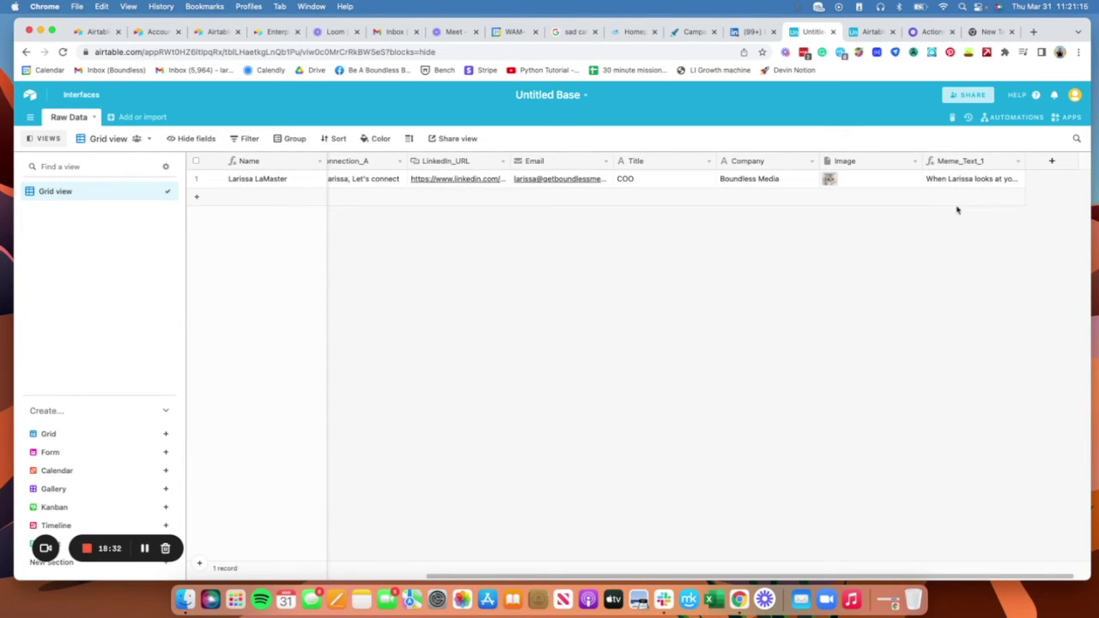
click(848, 182)
click(839, 186)
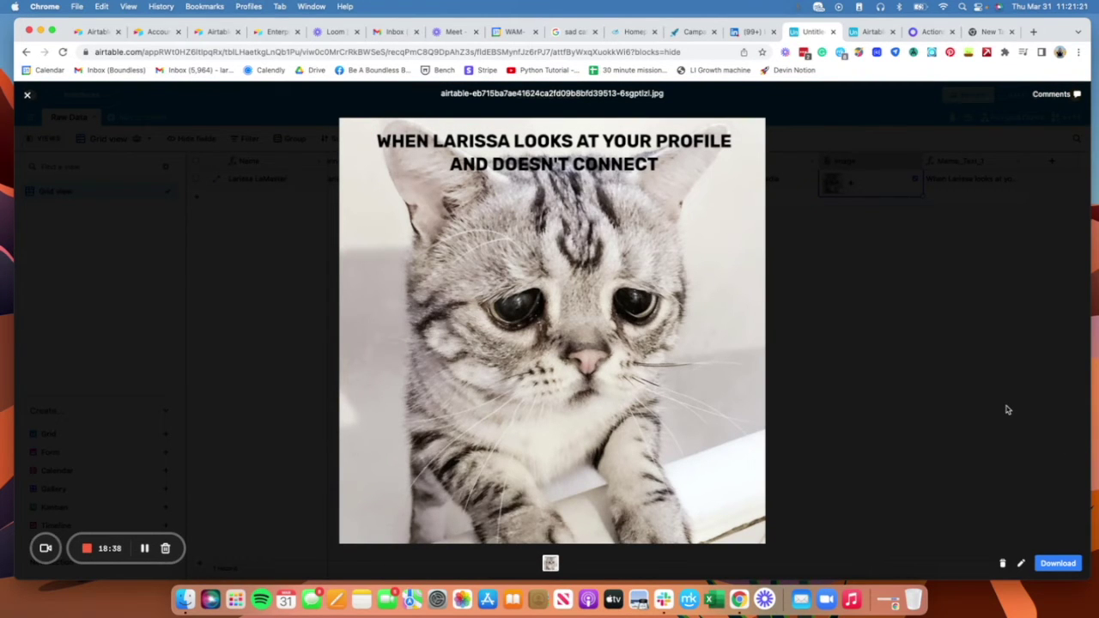
click(970, 382)
click(935, 335)
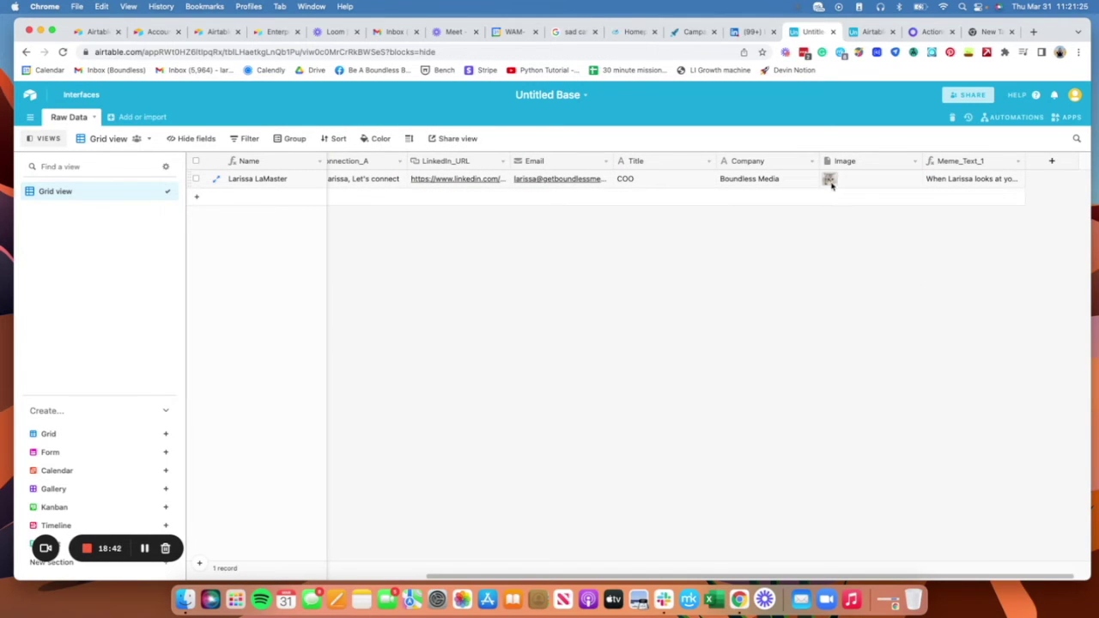
click(1051, 162)
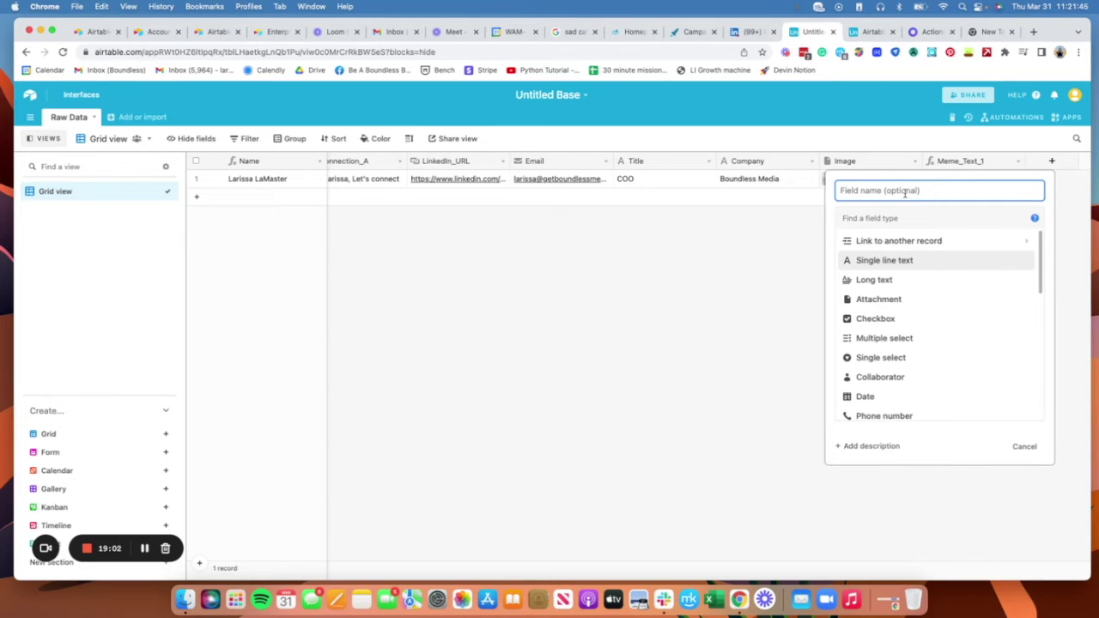
Step: Draft an Image_URL Formula field, then cancel it without creating the field
text(()
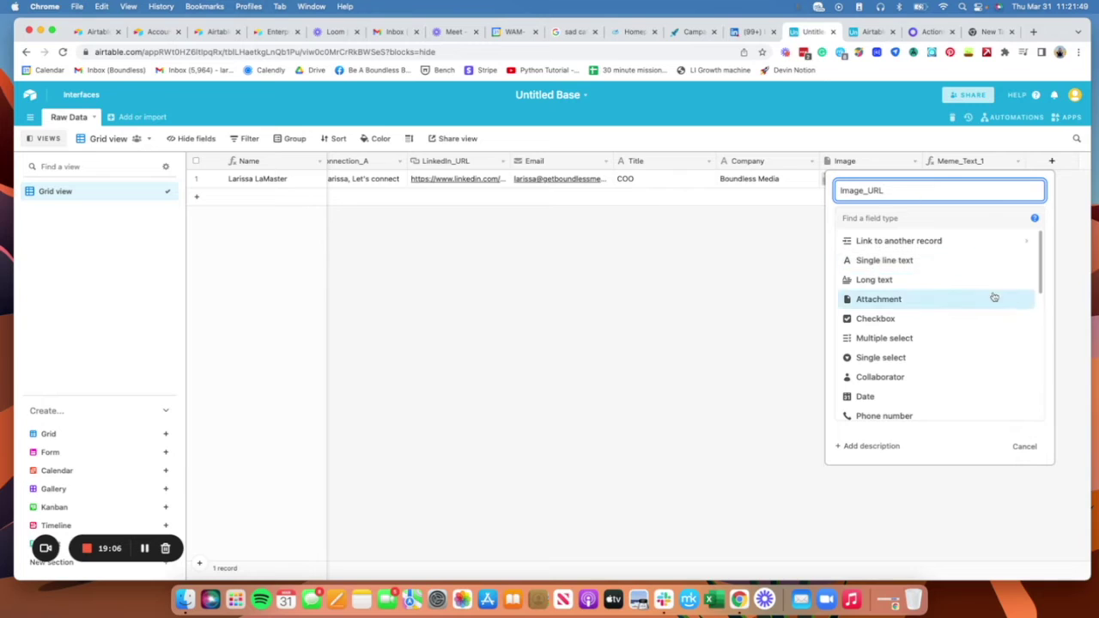
click(919, 219)
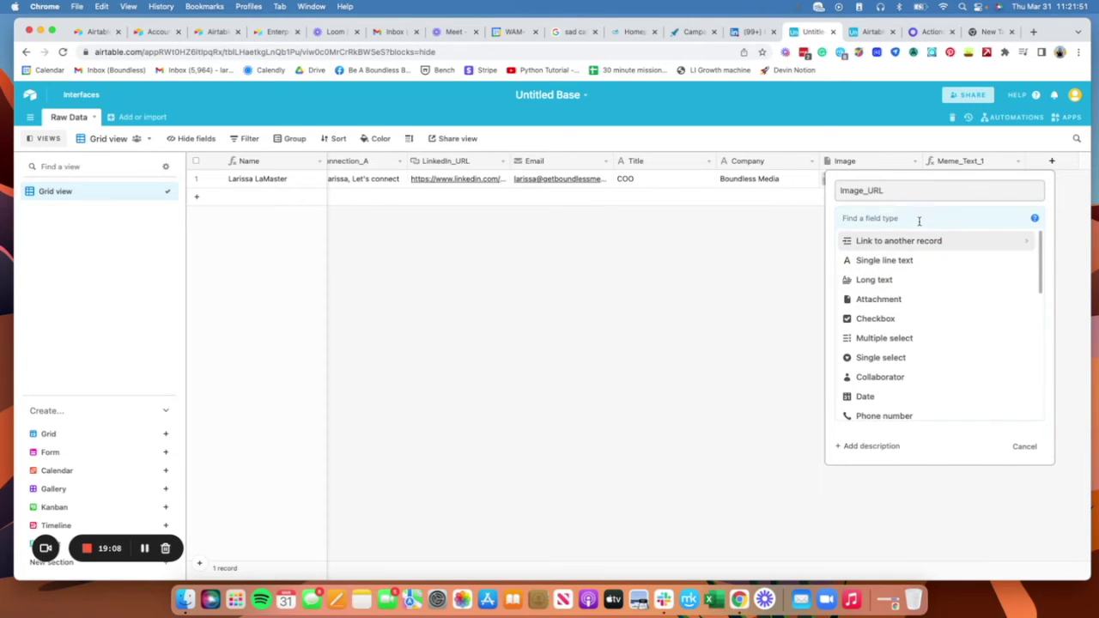
text(form)
click(910, 240)
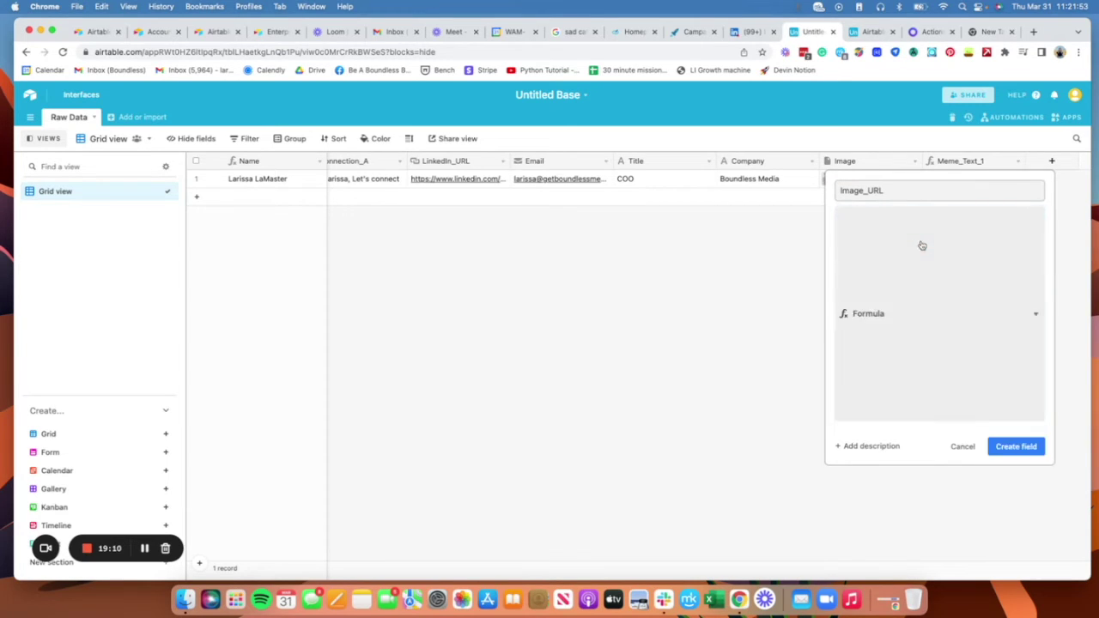
click(895, 296)
text(ur)
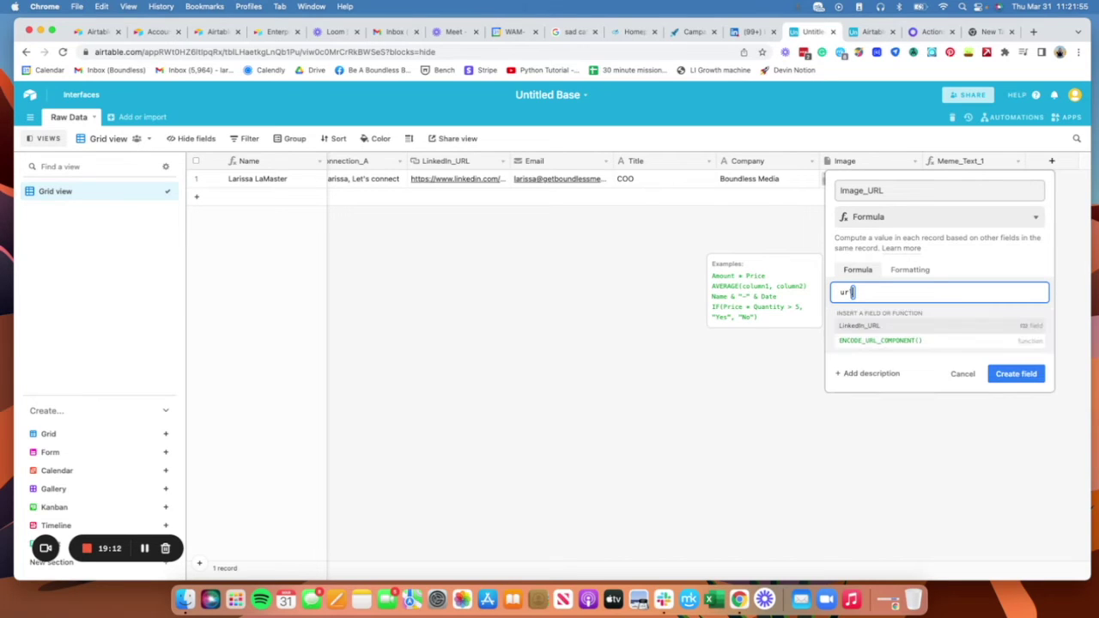
text(l)
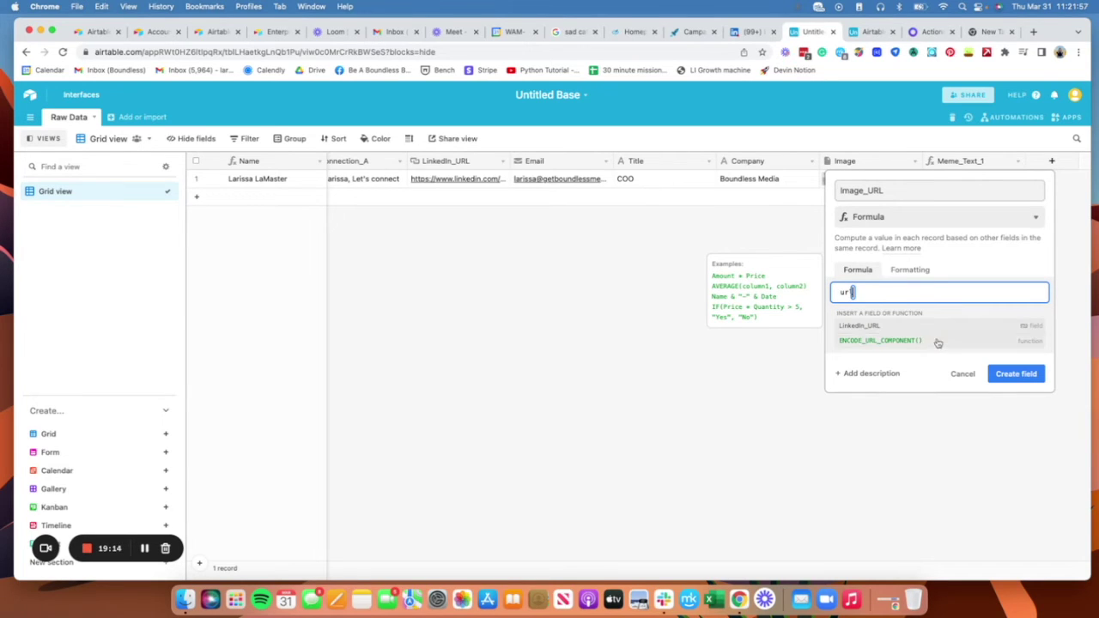
key(BackSpace)
key(BackSpace)
key(BackSpace)
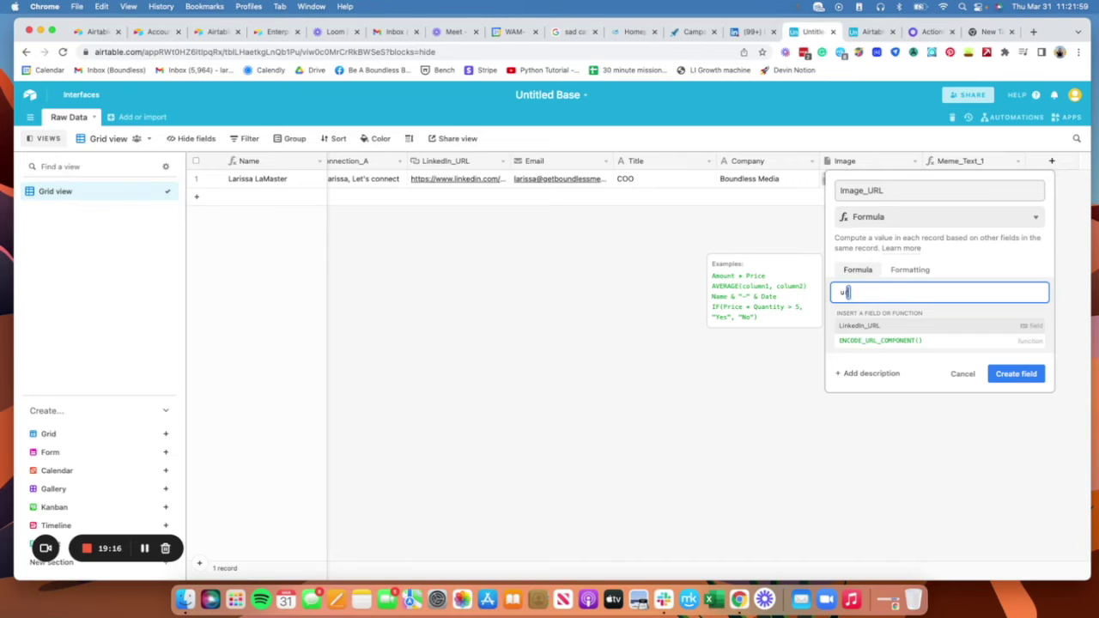
text(re)
key(BackSpace)
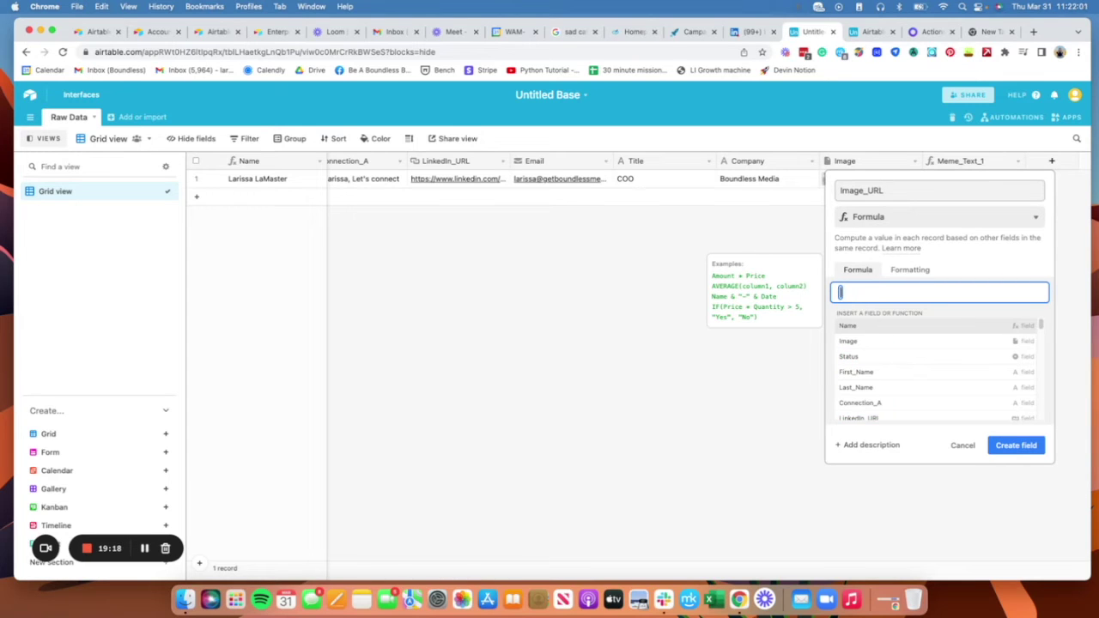
click(962, 447)
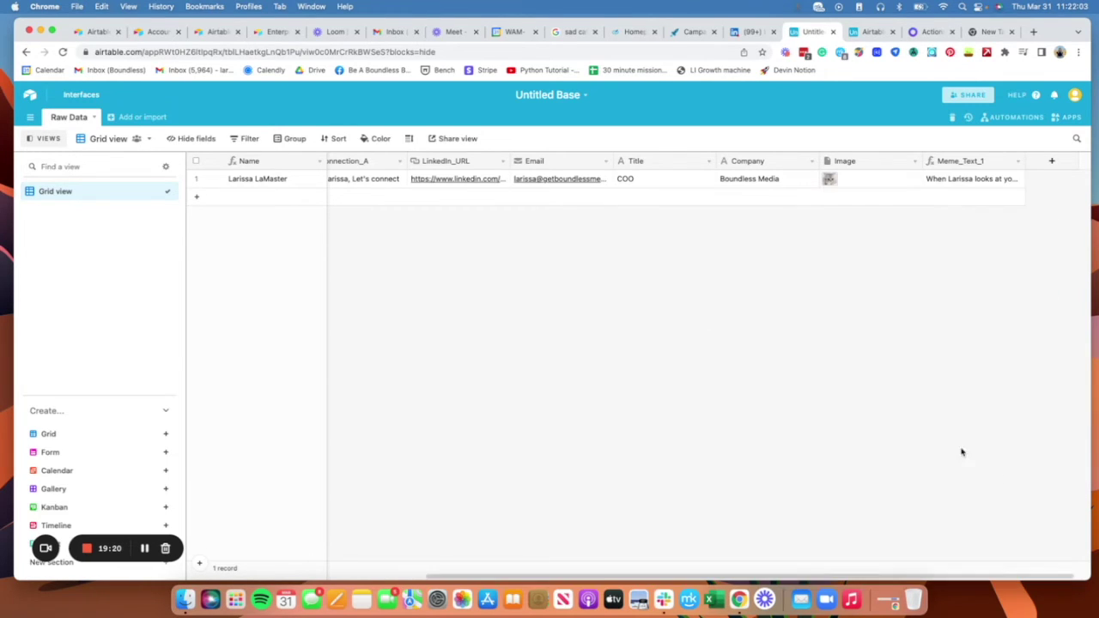
Step: Select and deselect the record's Image and Meme_Text_1 cells in the grid
click(890, 186)
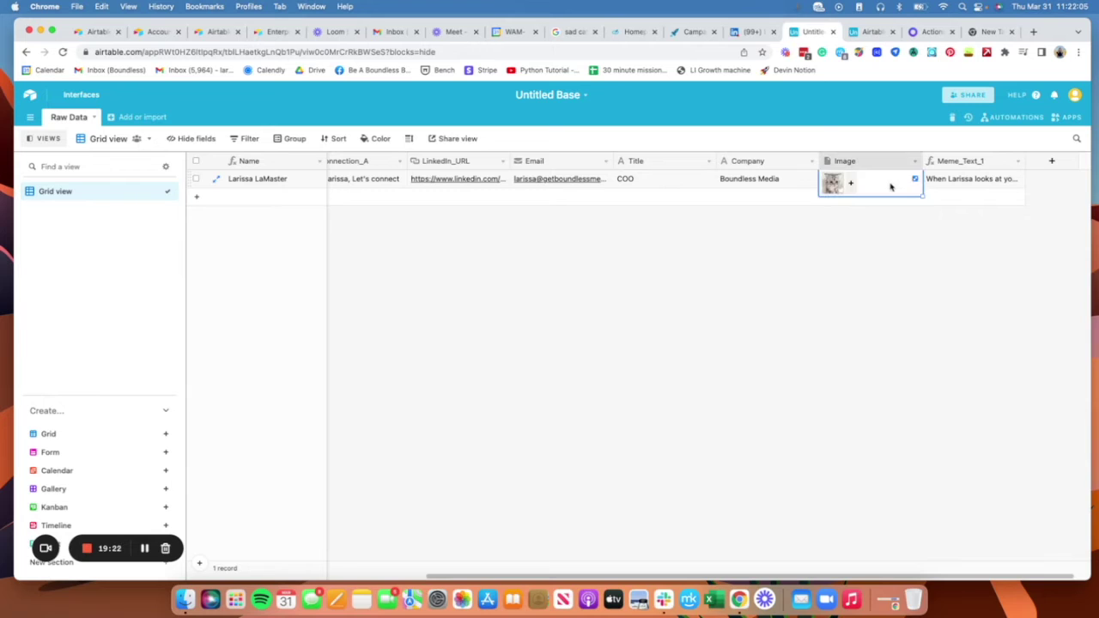
click(952, 244)
click(968, 182)
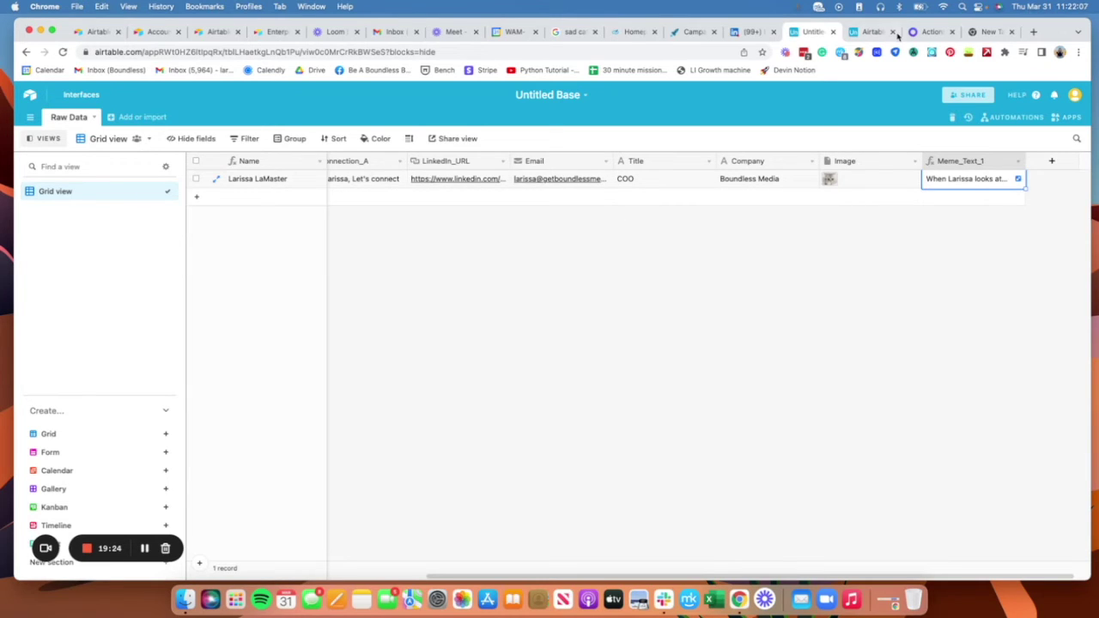
click(839, 261)
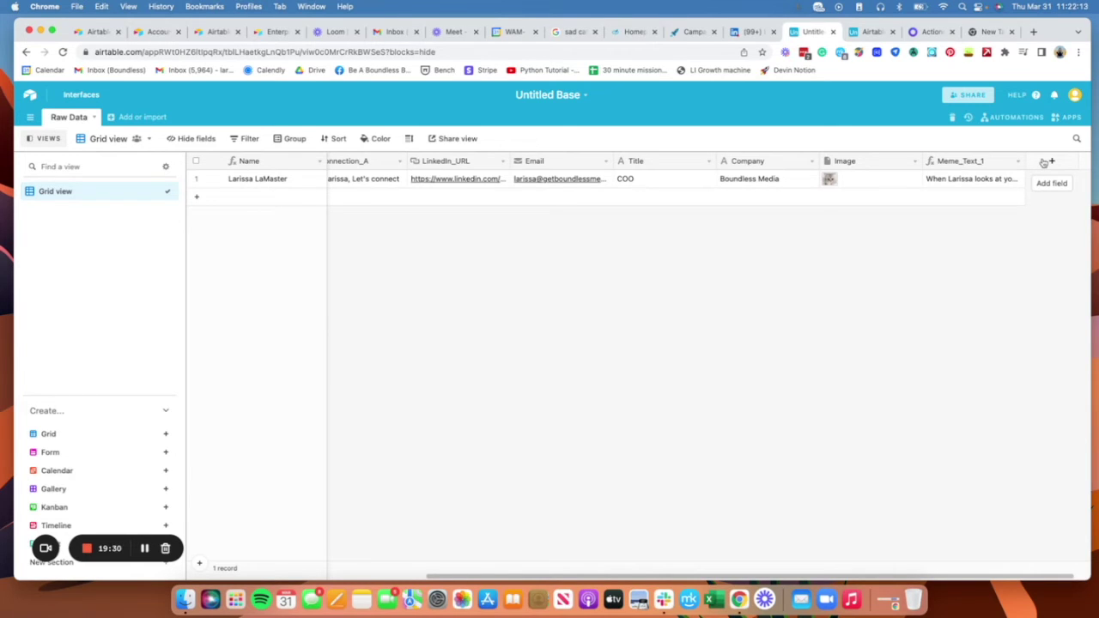
Step: Create a URL-type field named Image_URL and select the record's Image cell
click(1043, 163)
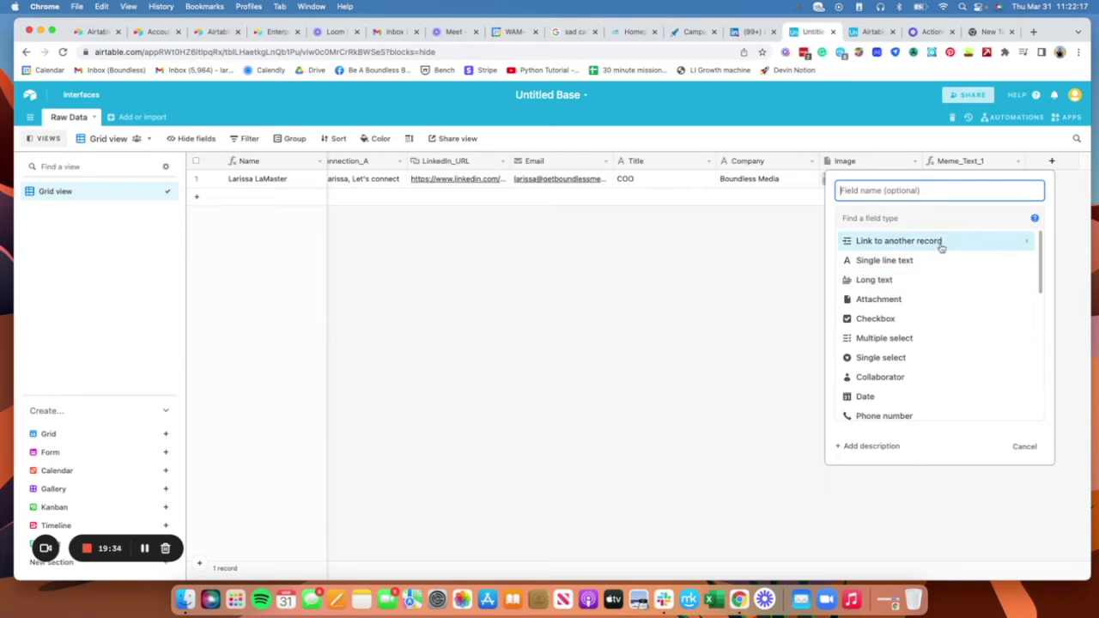
text(Image)
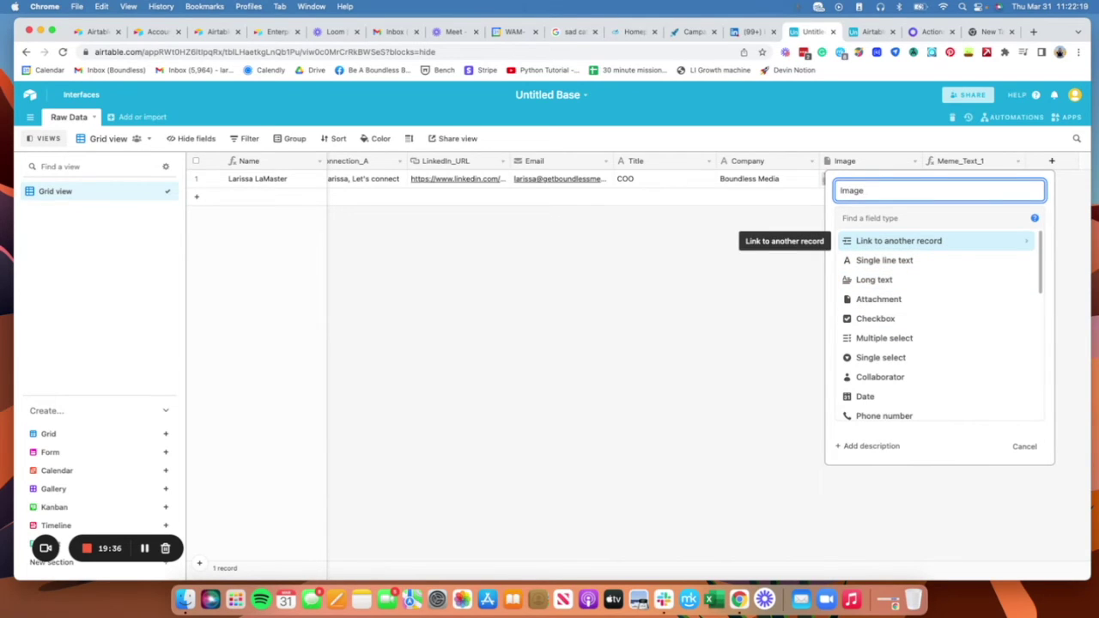
text(_URL)
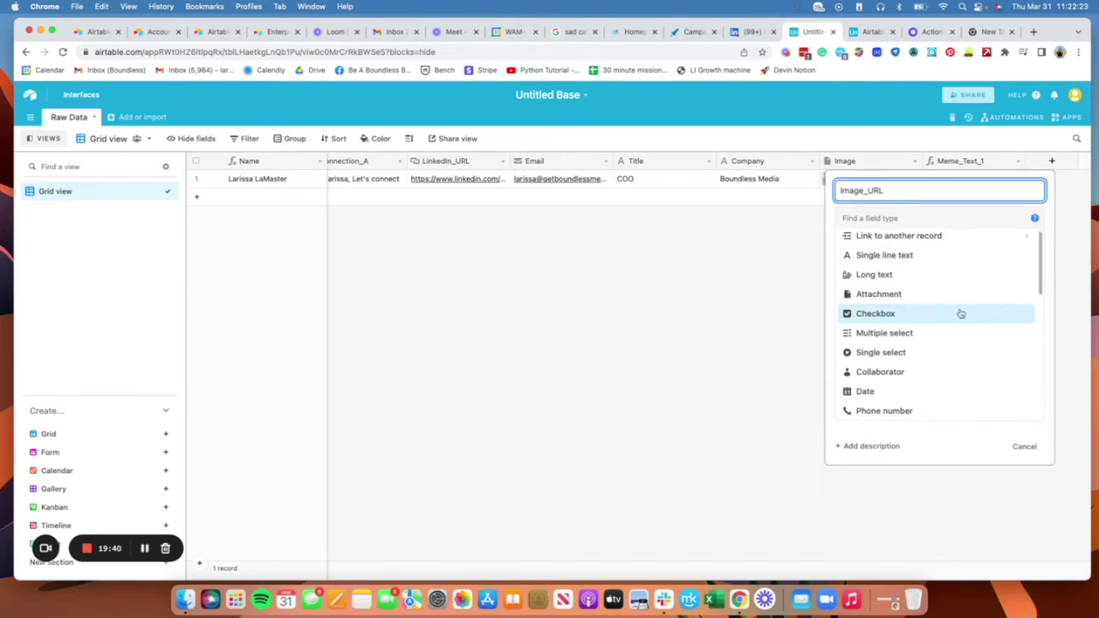
scroll(958, 314, down, 5)
click(948, 282)
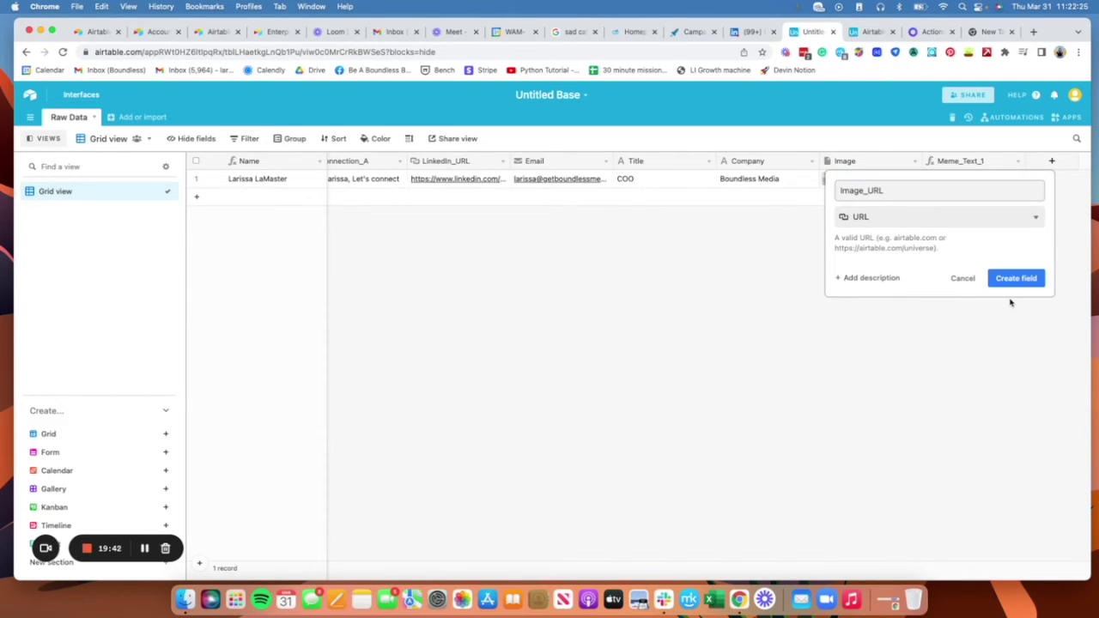
click(1014, 279)
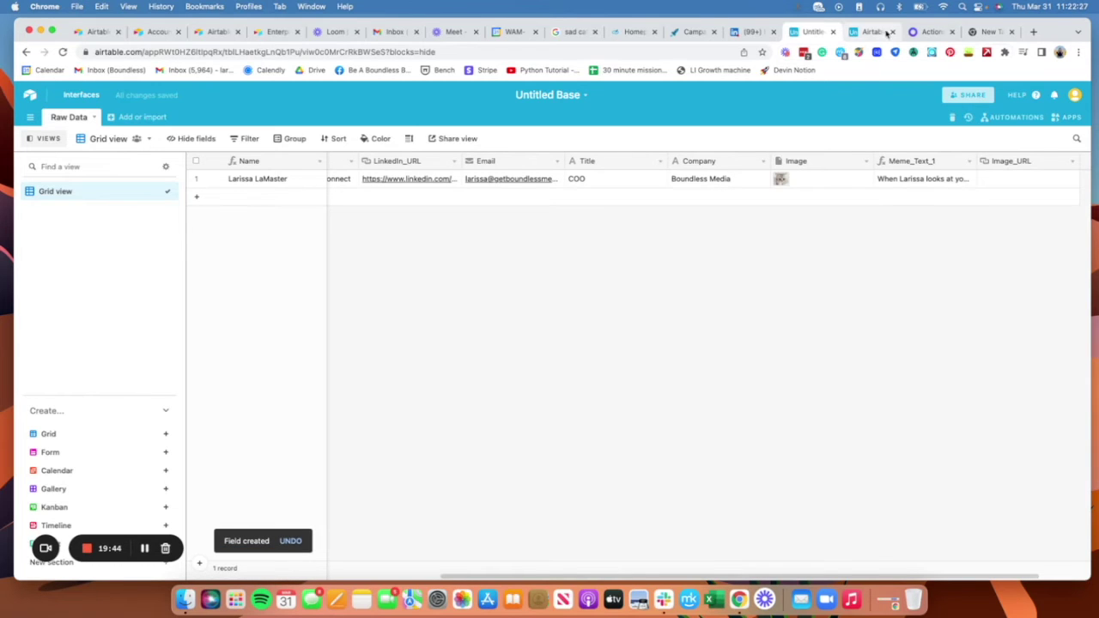
click(815, 180)
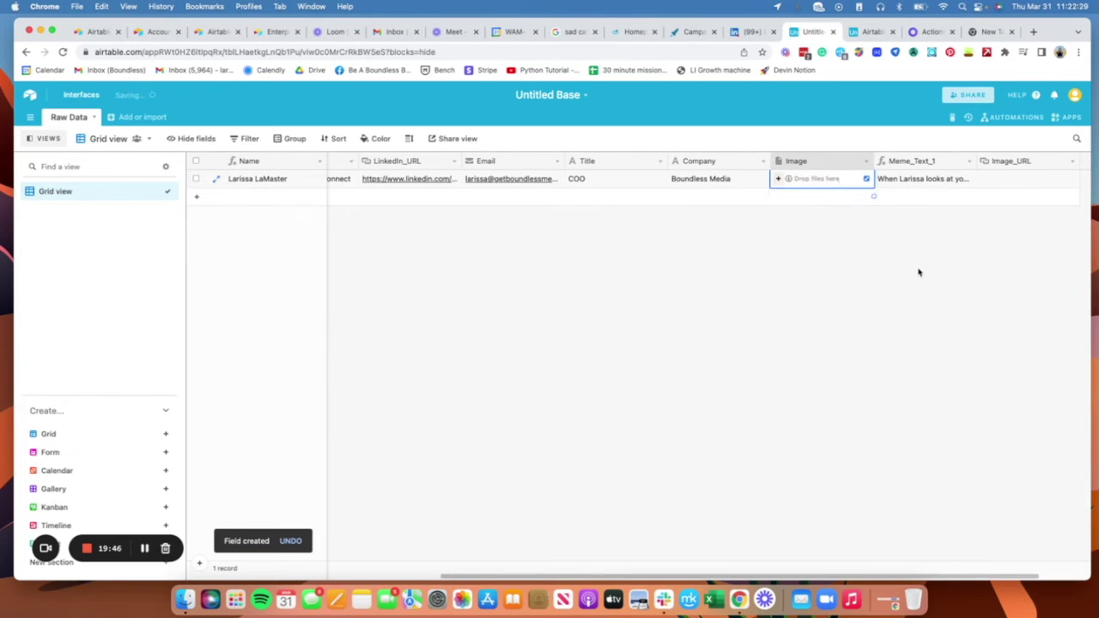
click(929, 32)
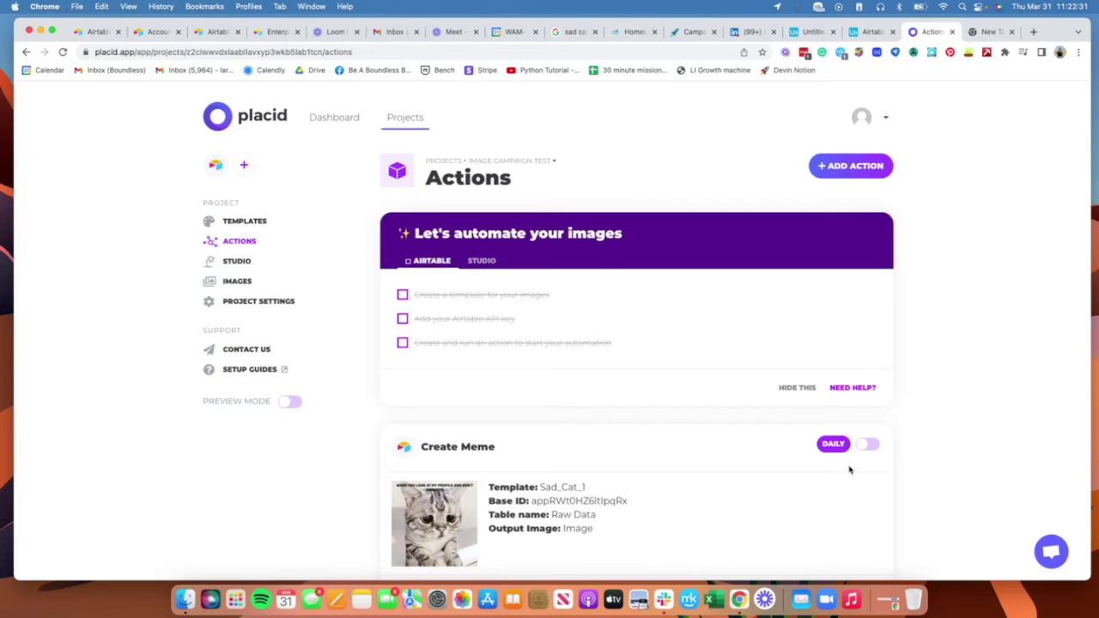
Step: Run the Create Meme action and check the result in the Airtable base grid
scroll(893, 404, down, 5)
click(412, 288)
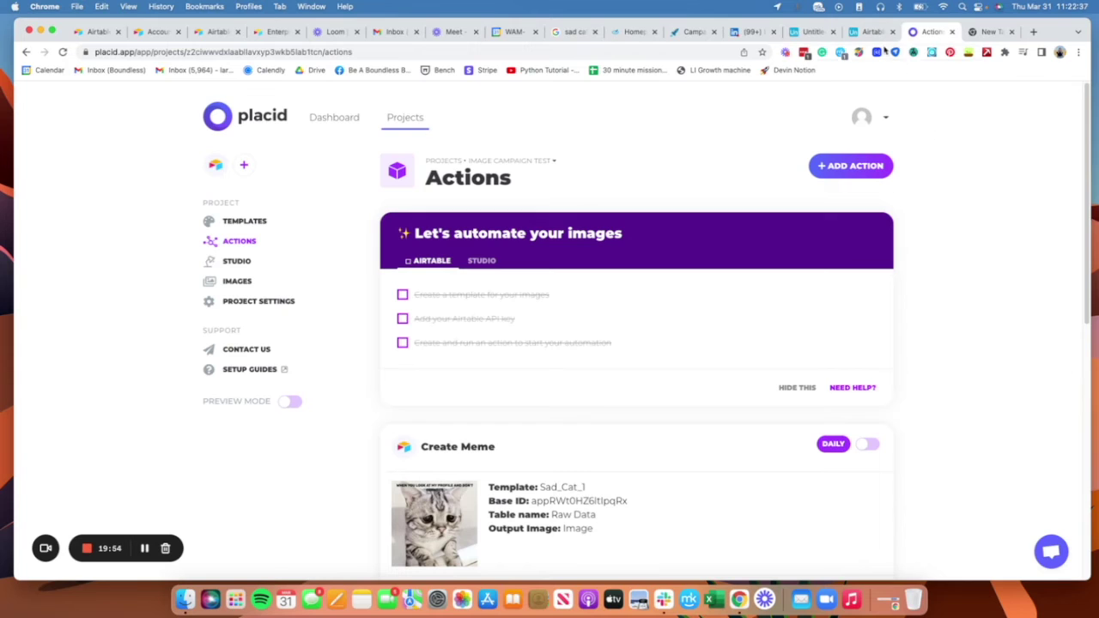
click(871, 32)
click(813, 32)
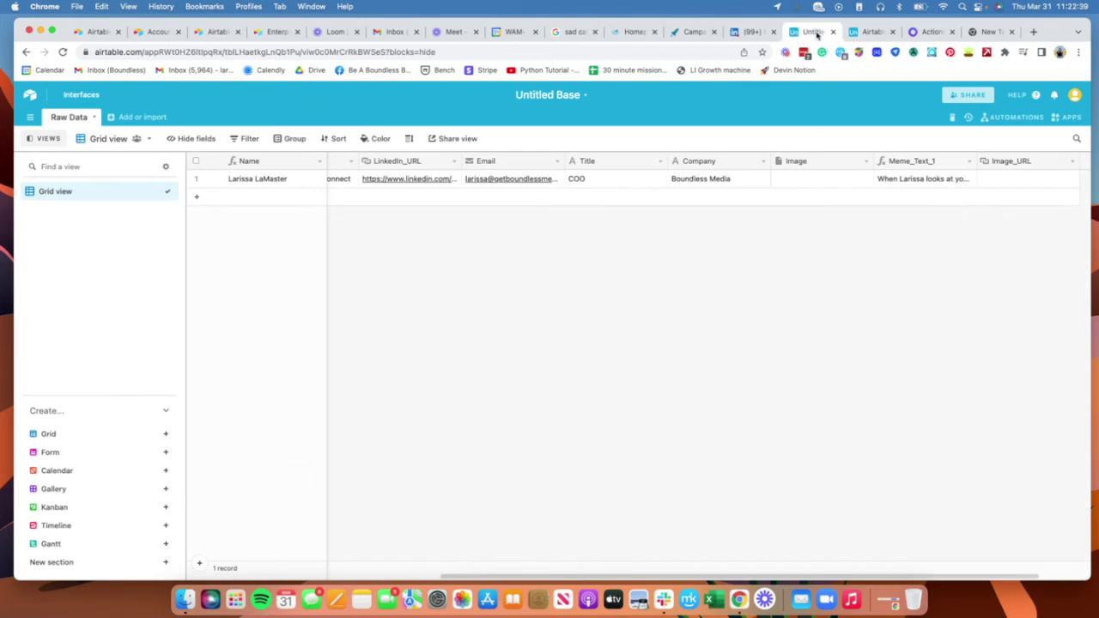
scroll(692, 579, right, 1)
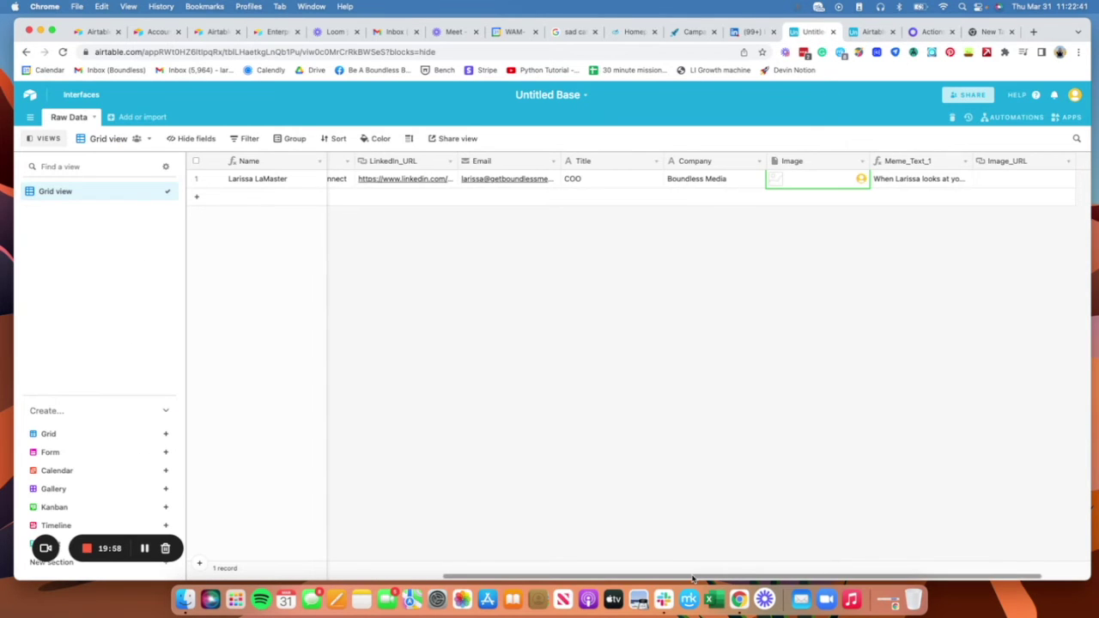
drag(692, 578, 737, 563)
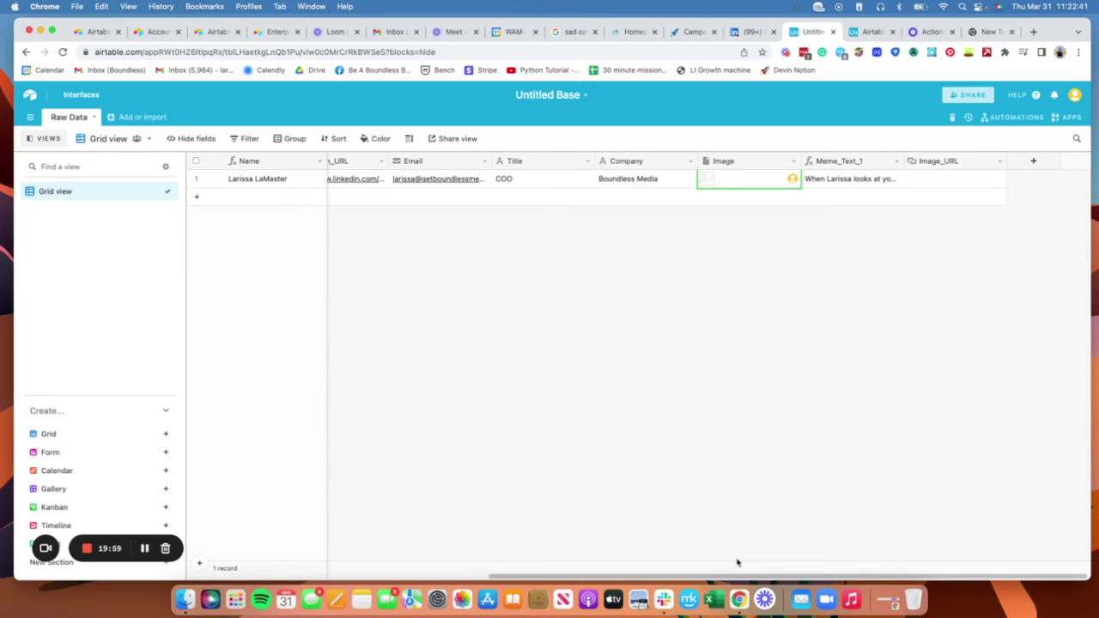
Step: Set Create Meme's Output URL field to Image_URL and save the updated action
click(934, 31)
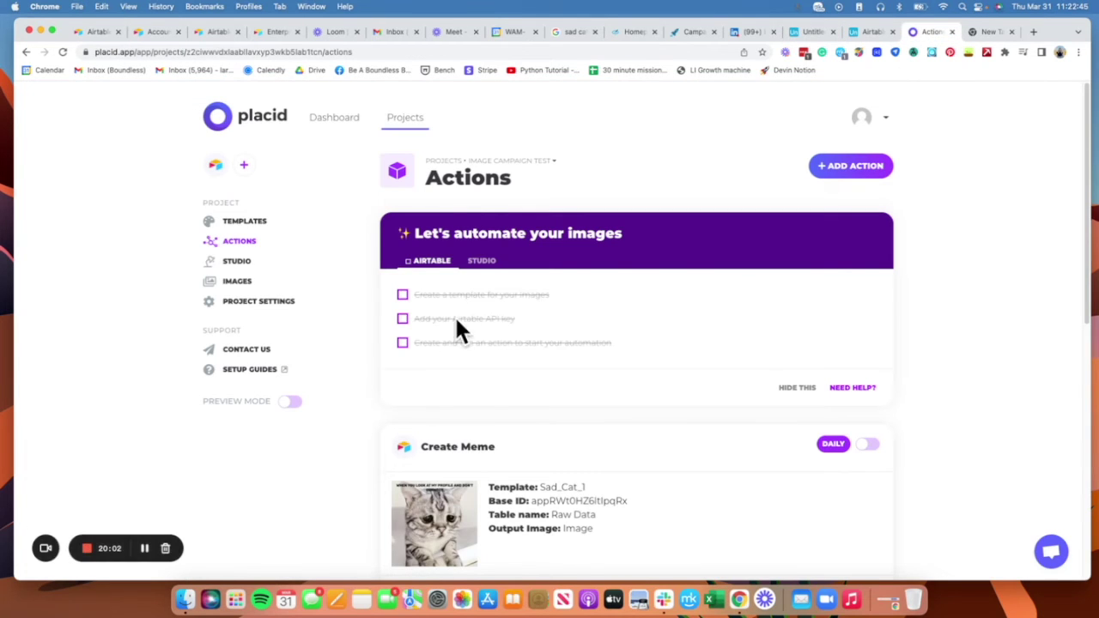
scroll(644, 429, down, 5)
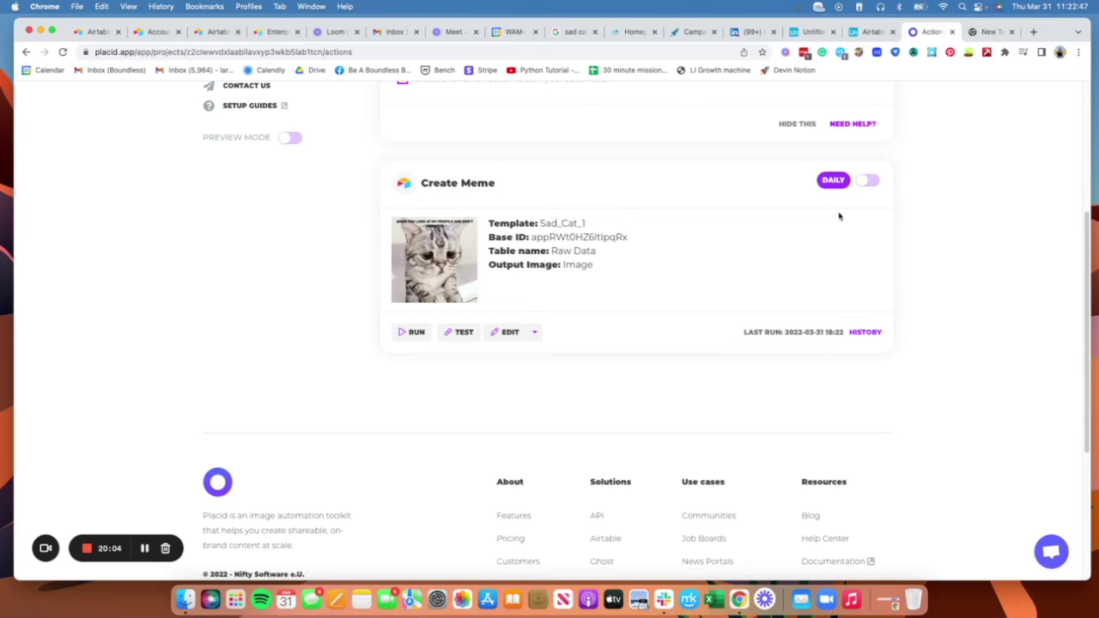
click(509, 334)
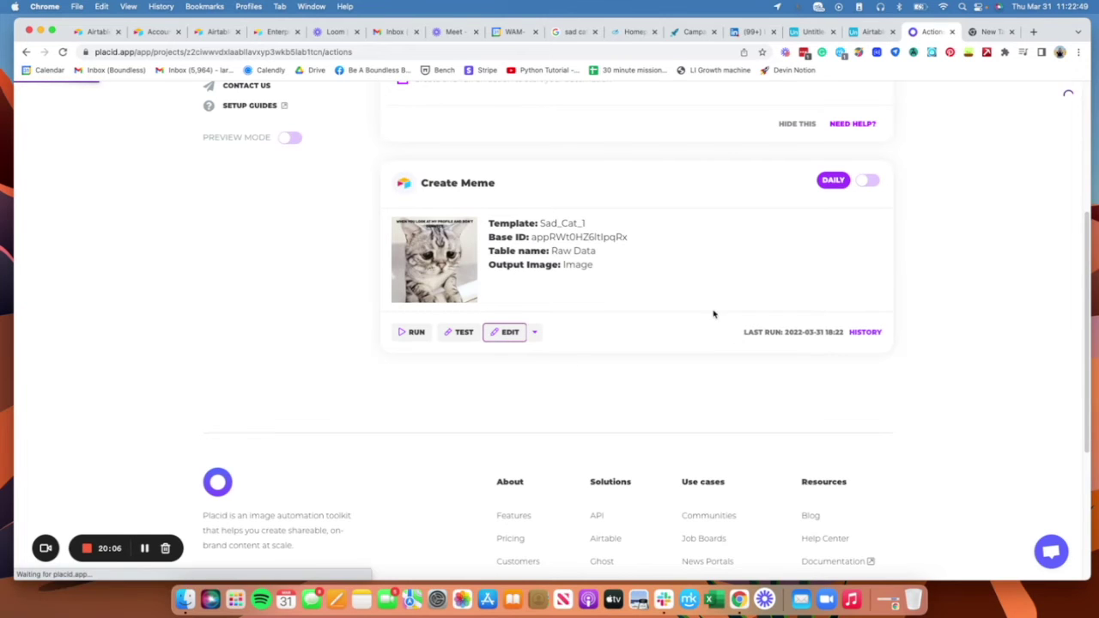
scroll(827, 461, down, 15)
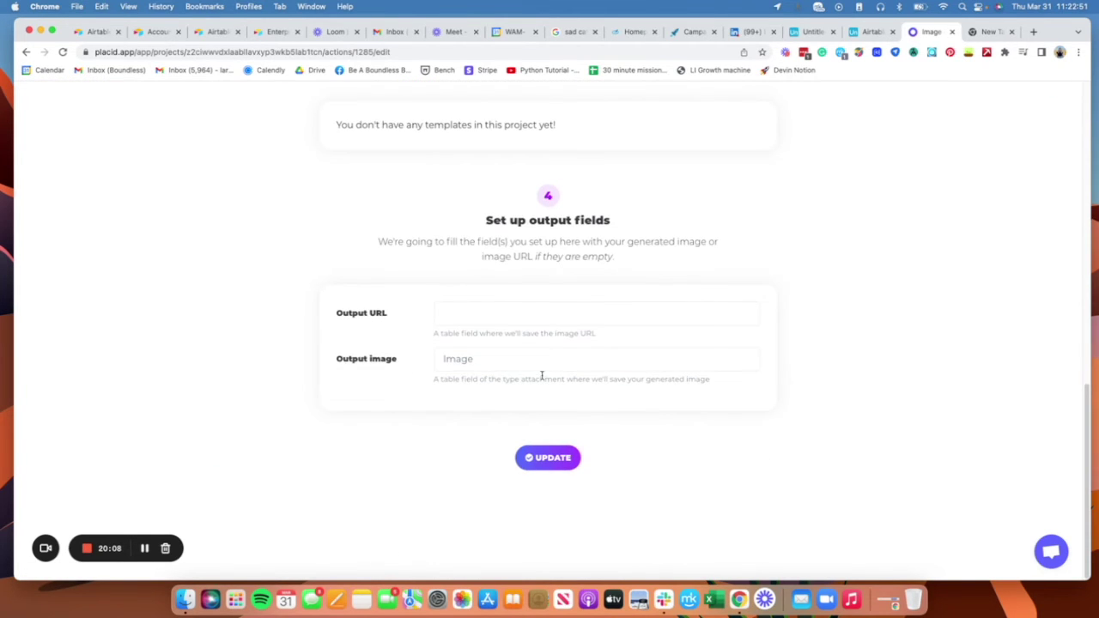
scroll(547, 360, down, 4)
click(480, 314)
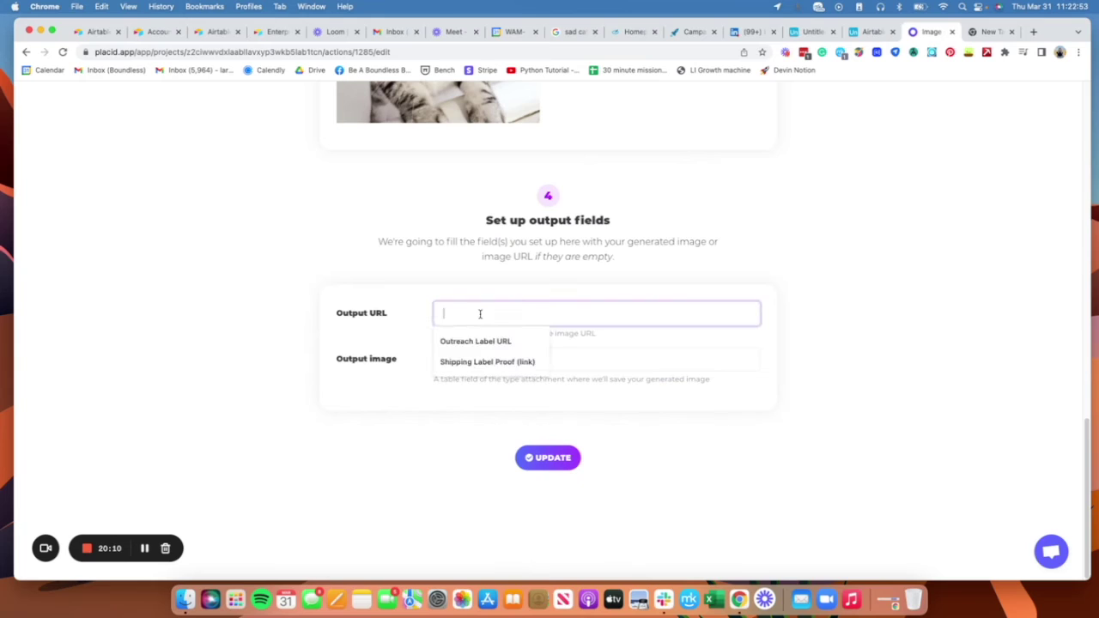
text(()
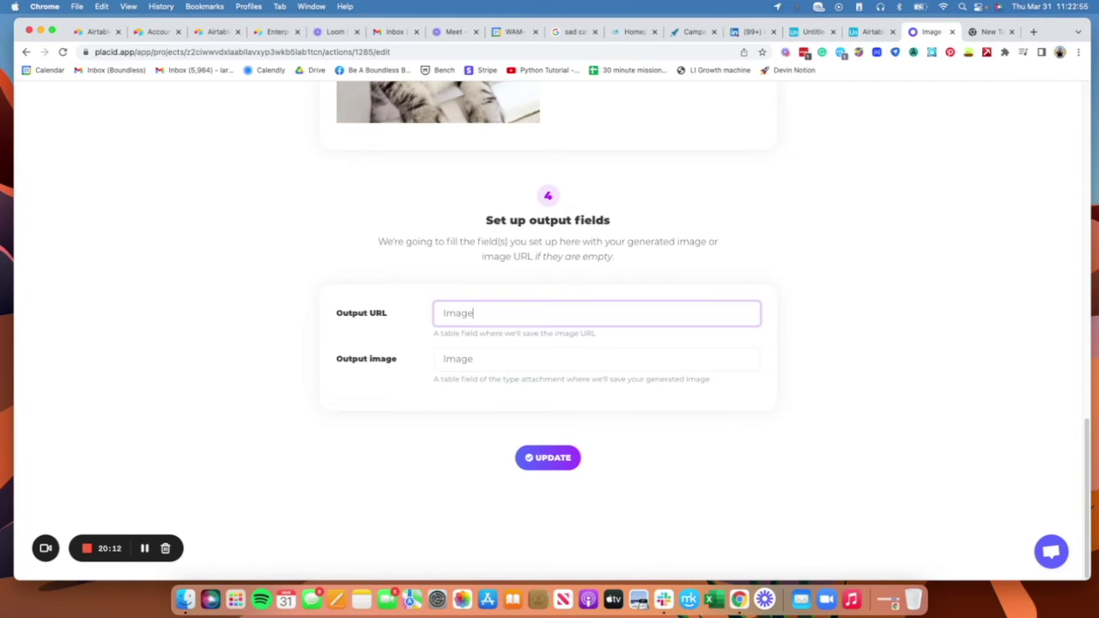
text(mage_URL)
click(547, 457)
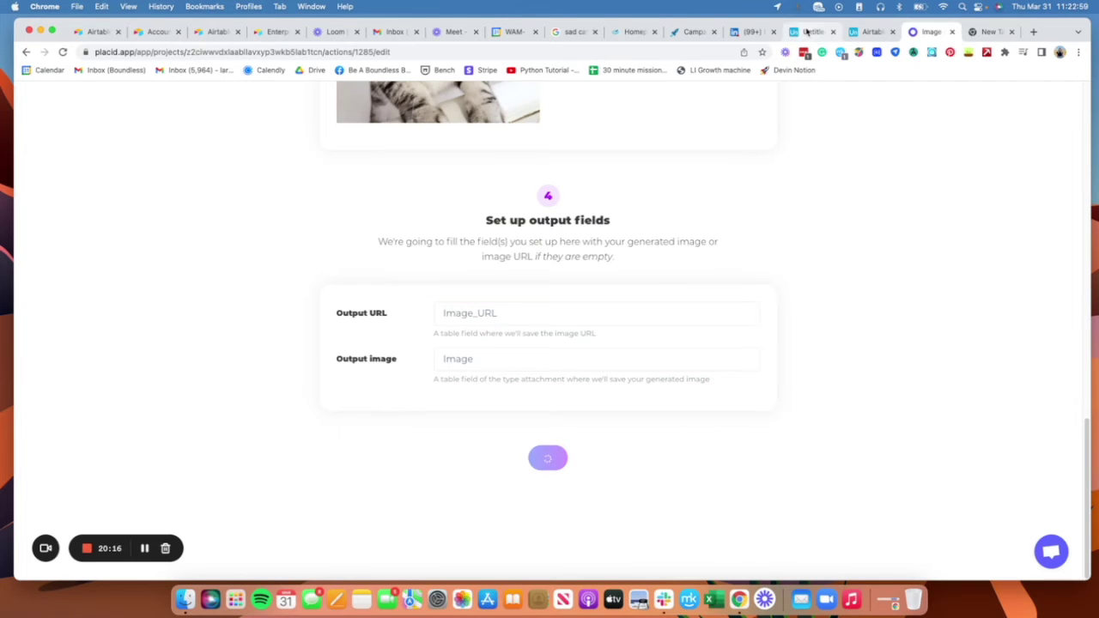
click(808, 32)
click(752, 178)
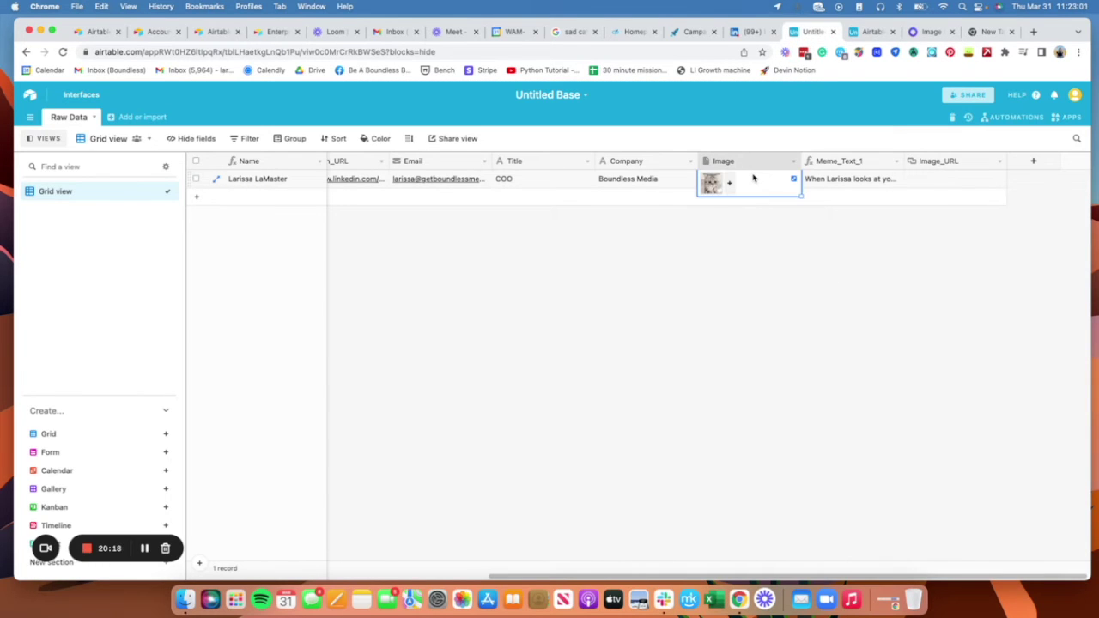
Step: Rerun Create Meme in Placid and check the new Image_URL link in Airtable
click(931, 32)
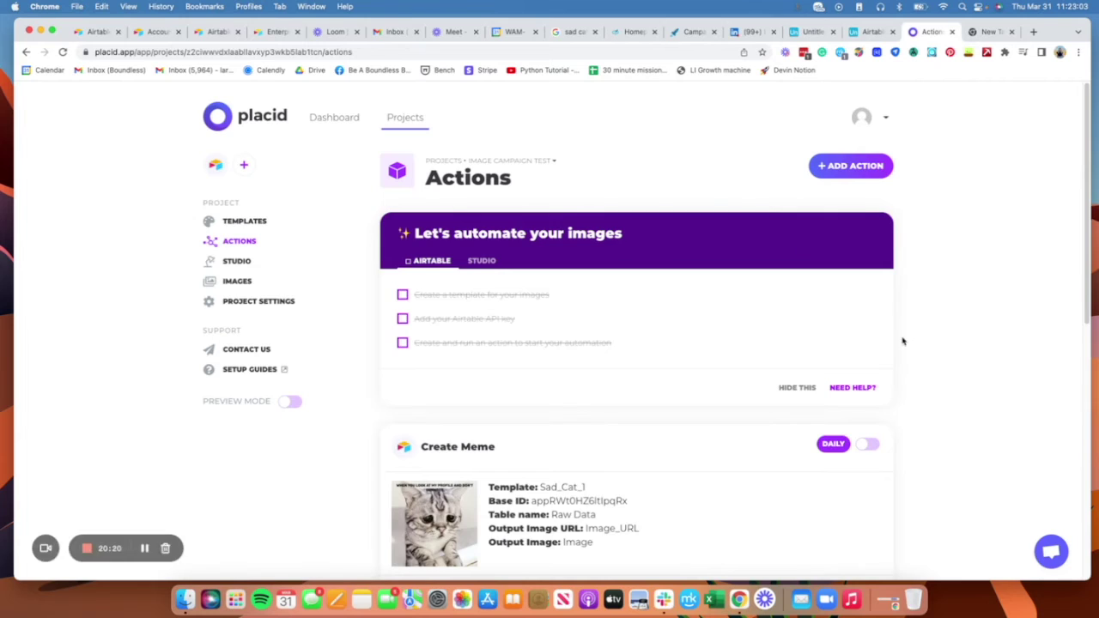
scroll(726, 454, down, 5)
click(416, 207)
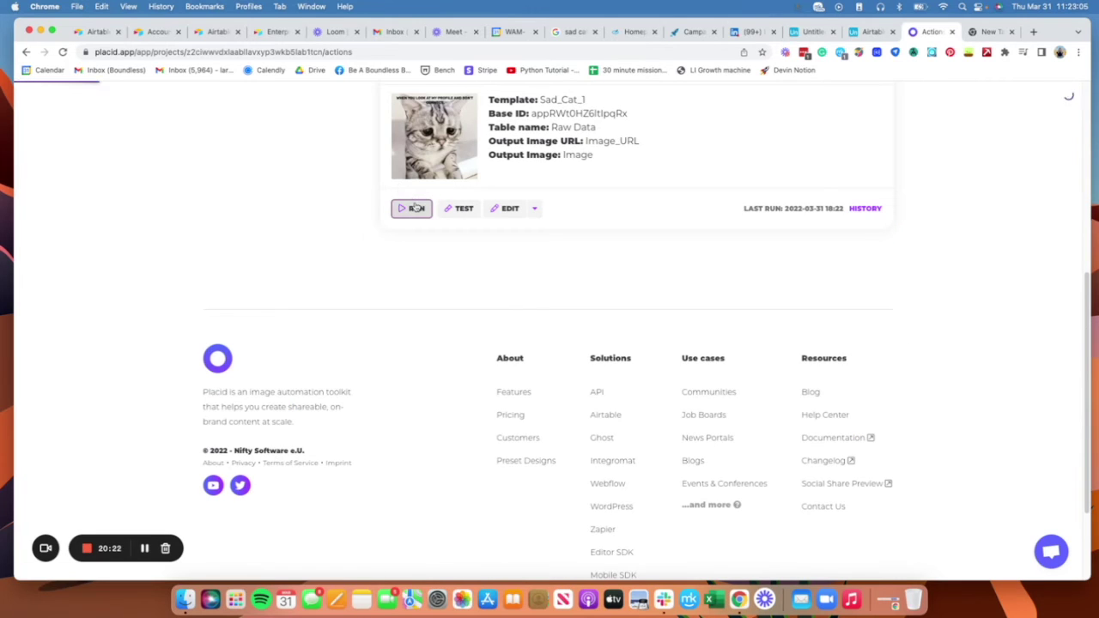
scroll(844, 280, up, 10)
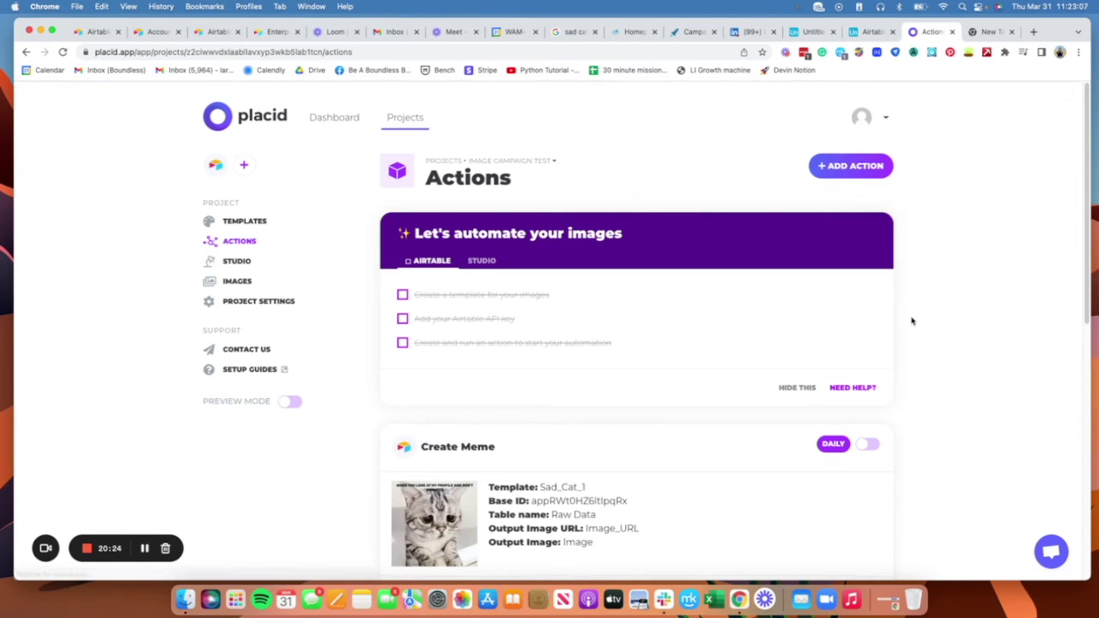
click(811, 32)
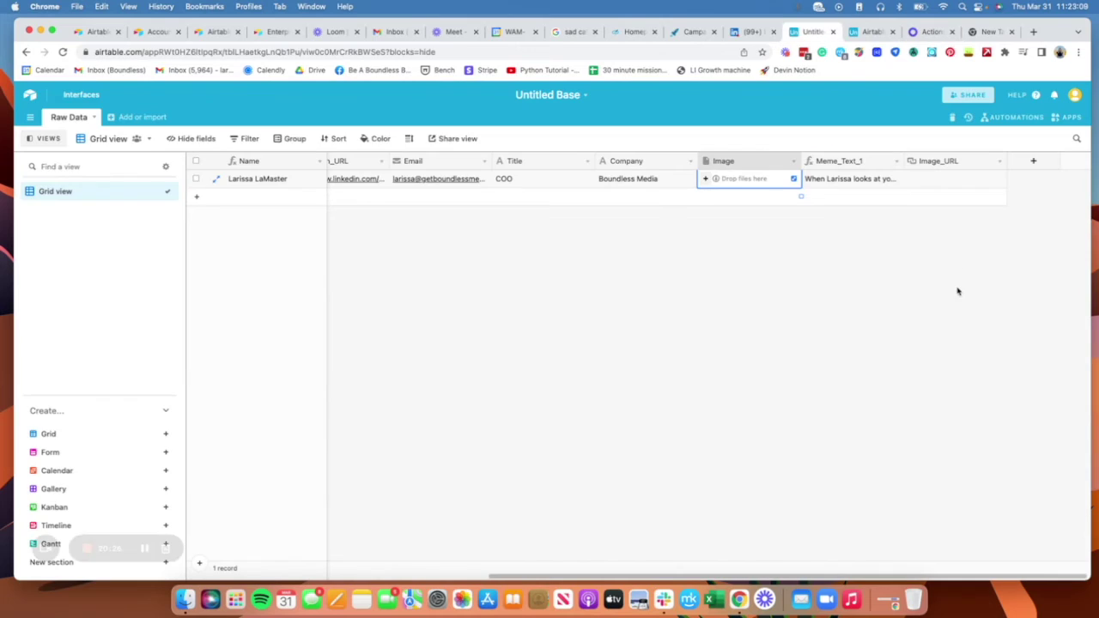
click(909, 276)
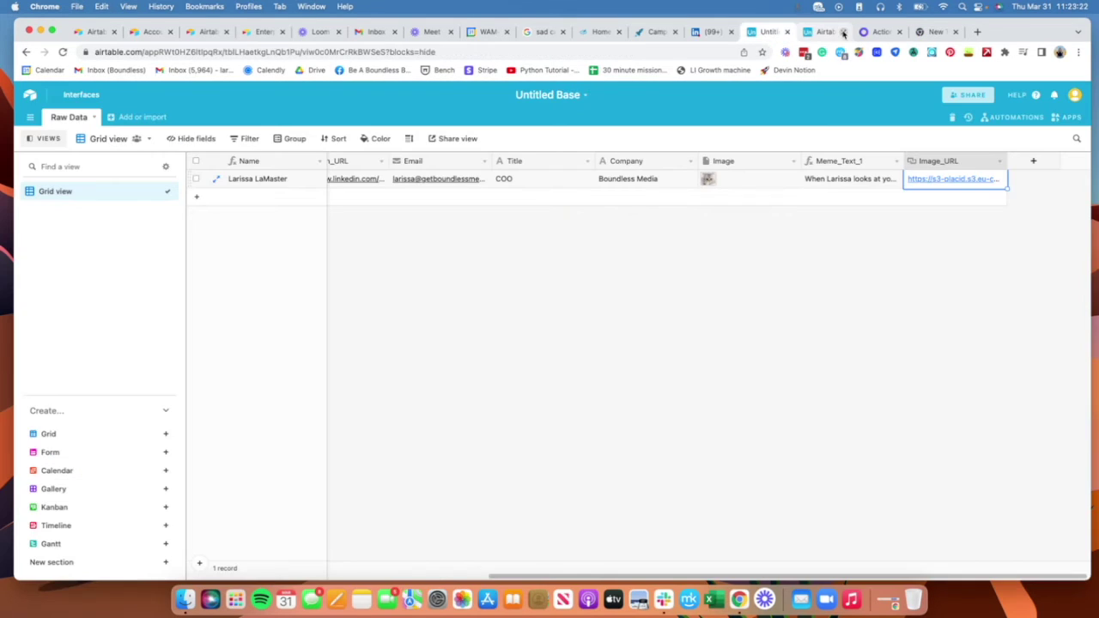
Step: Use Download CSV from the Grid view menu to export Raw Data
click(843, 32)
click(966, 269)
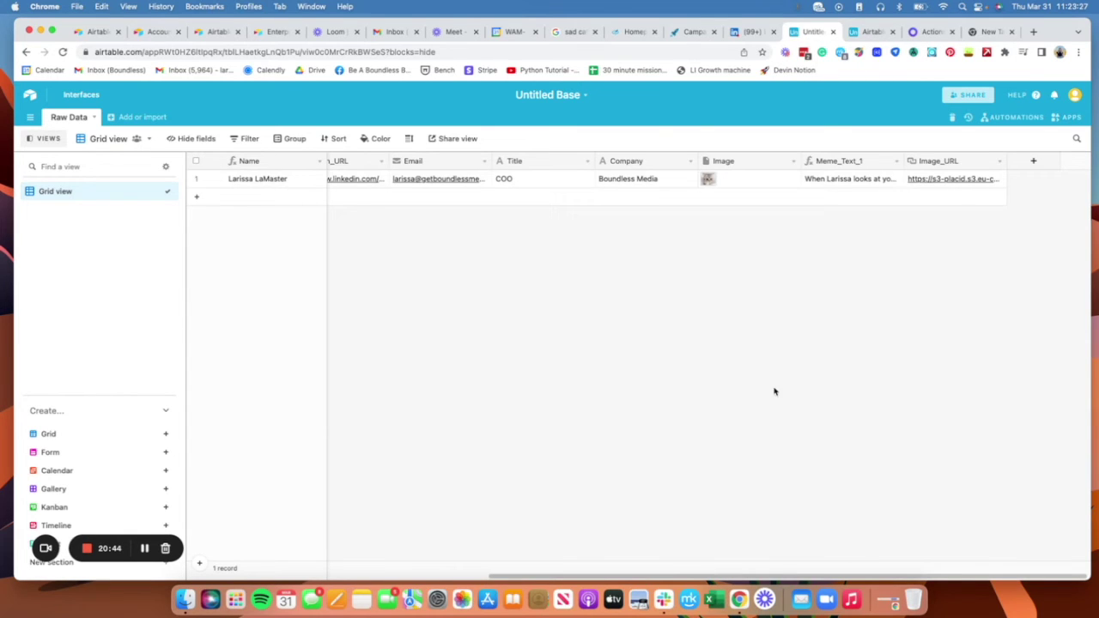
drag(671, 573, 429, 573)
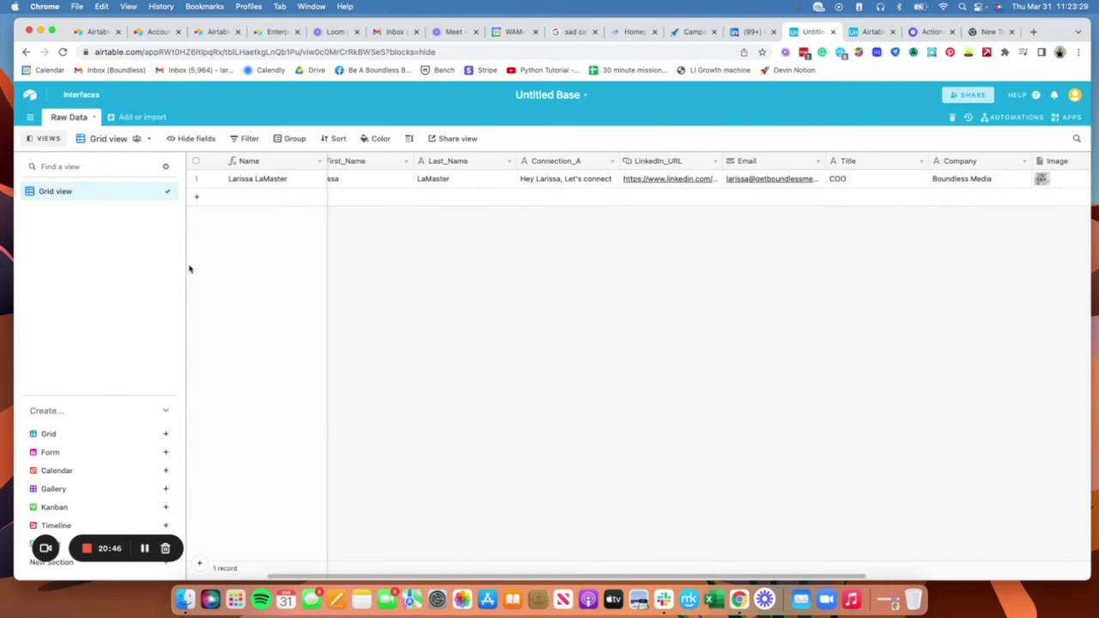
click(147, 139)
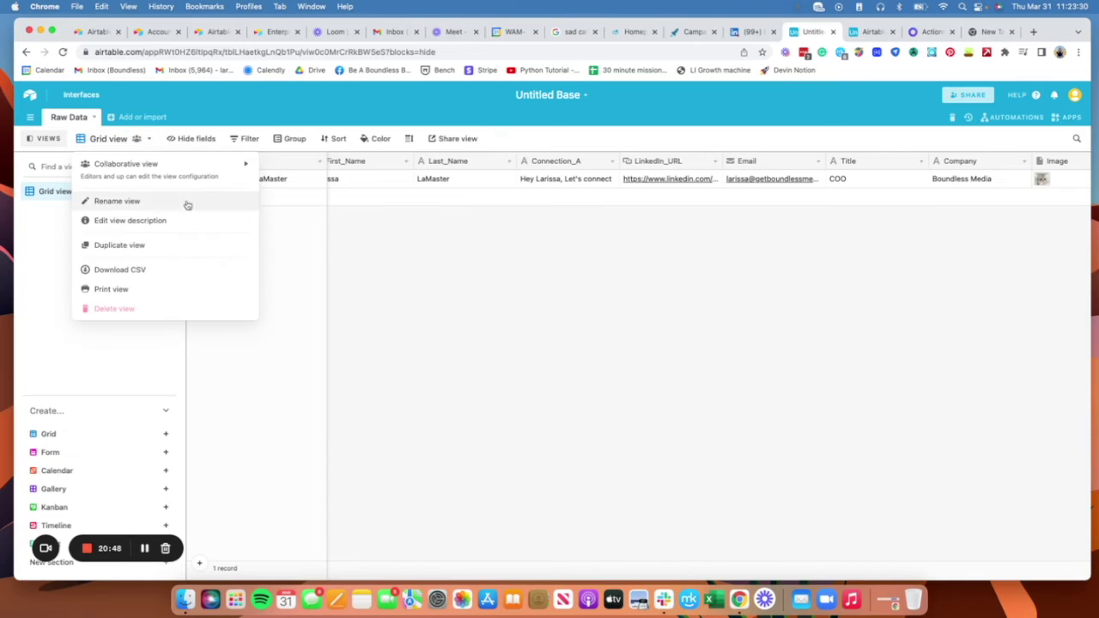
click(191, 272)
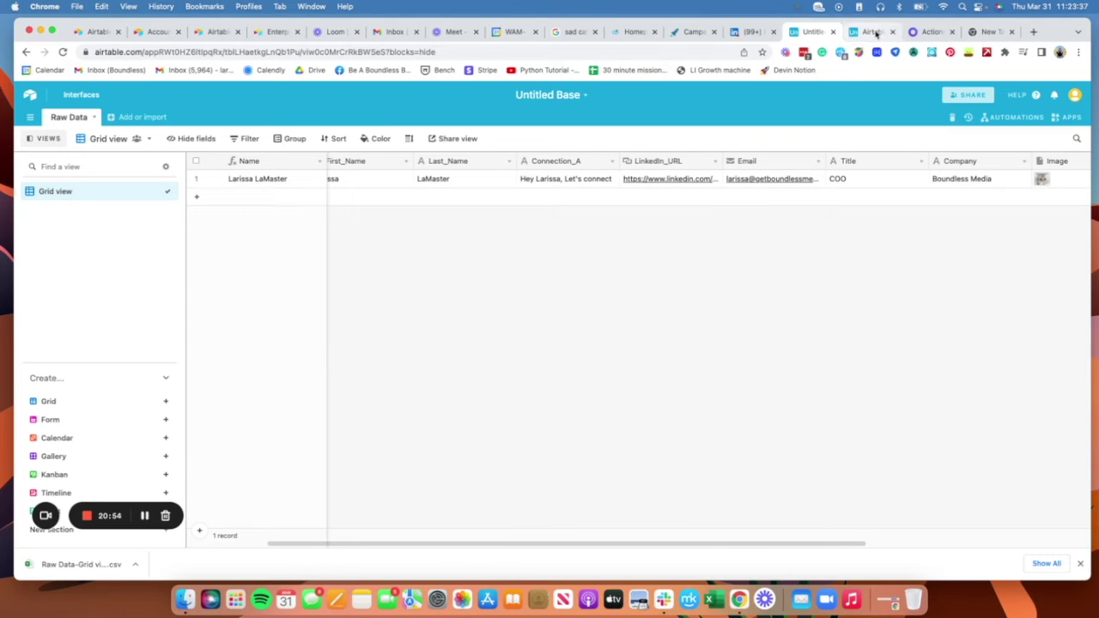
Step: Switch to the Larissa Test campaign in Expandi and open its People tab
click(684, 32)
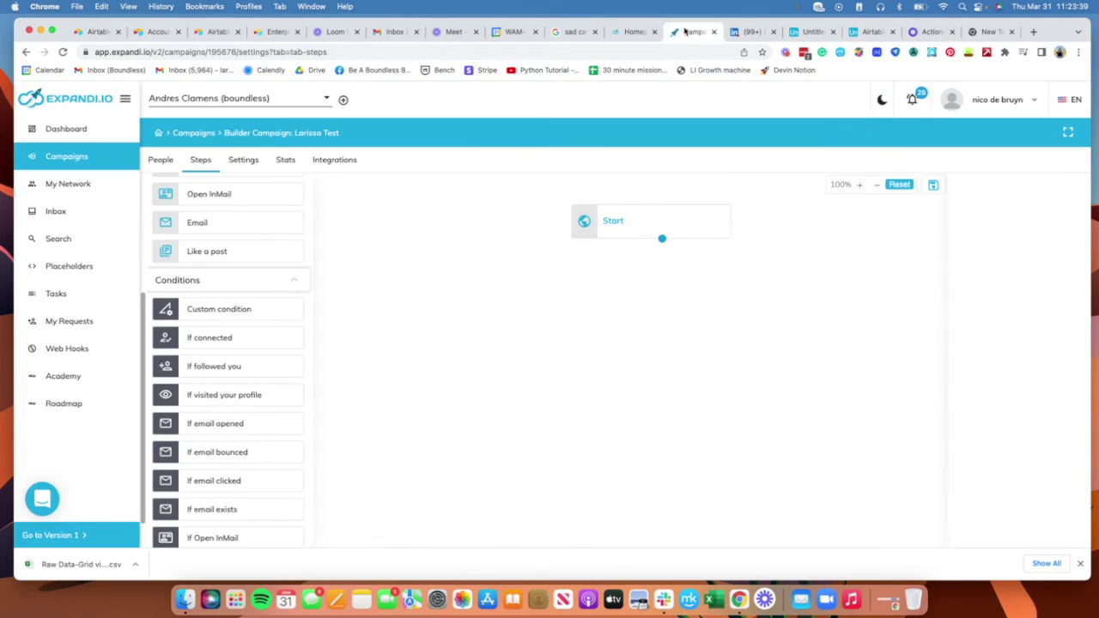
drag(683, 233, 662, 228)
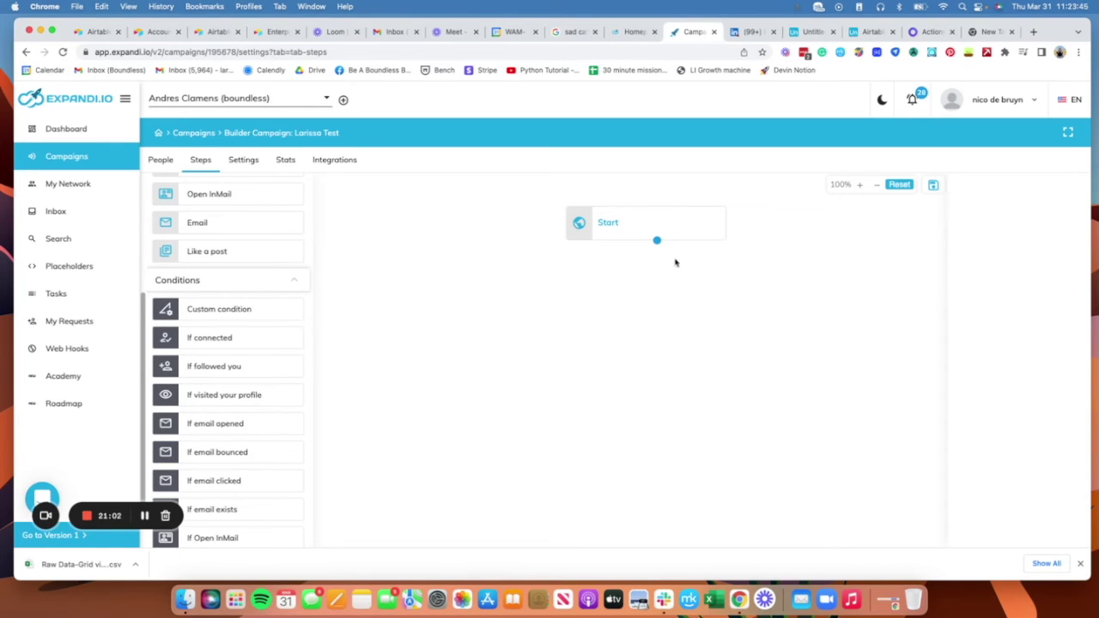
drag(675, 224, 673, 224)
click(160, 159)
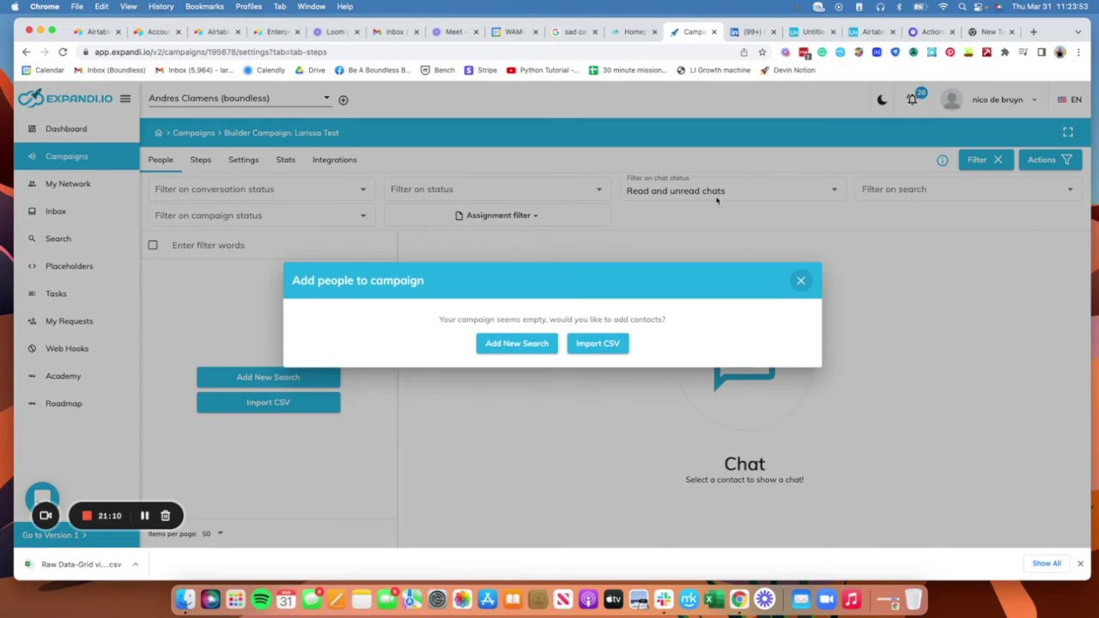
Step: Import contacts from the Raw Data-Grid view.csv file
click(597, 342)
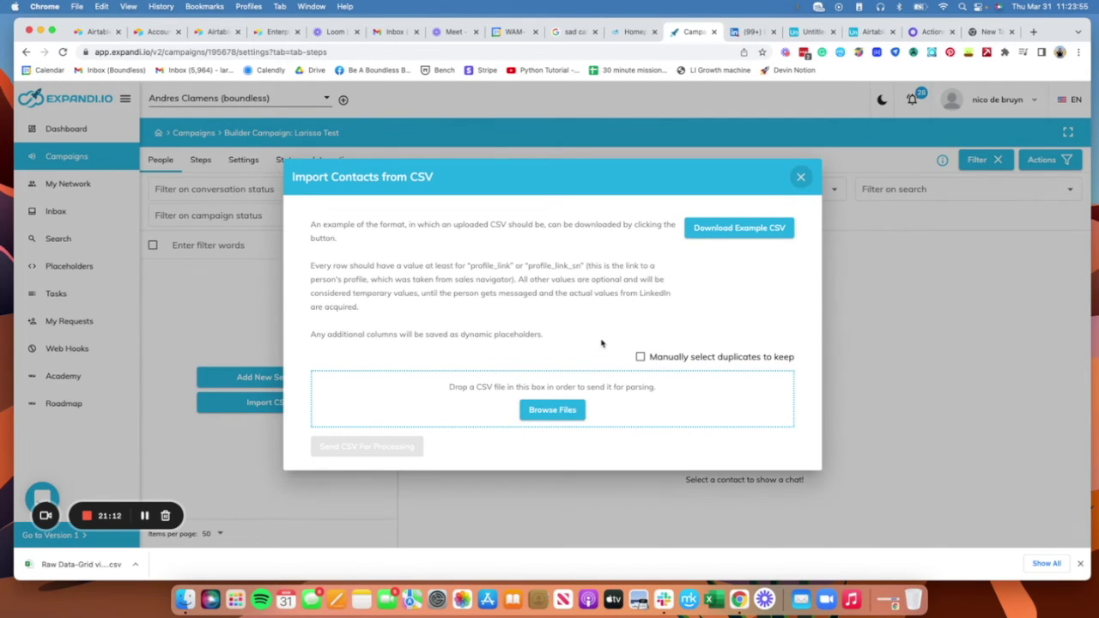
click(573, 412)
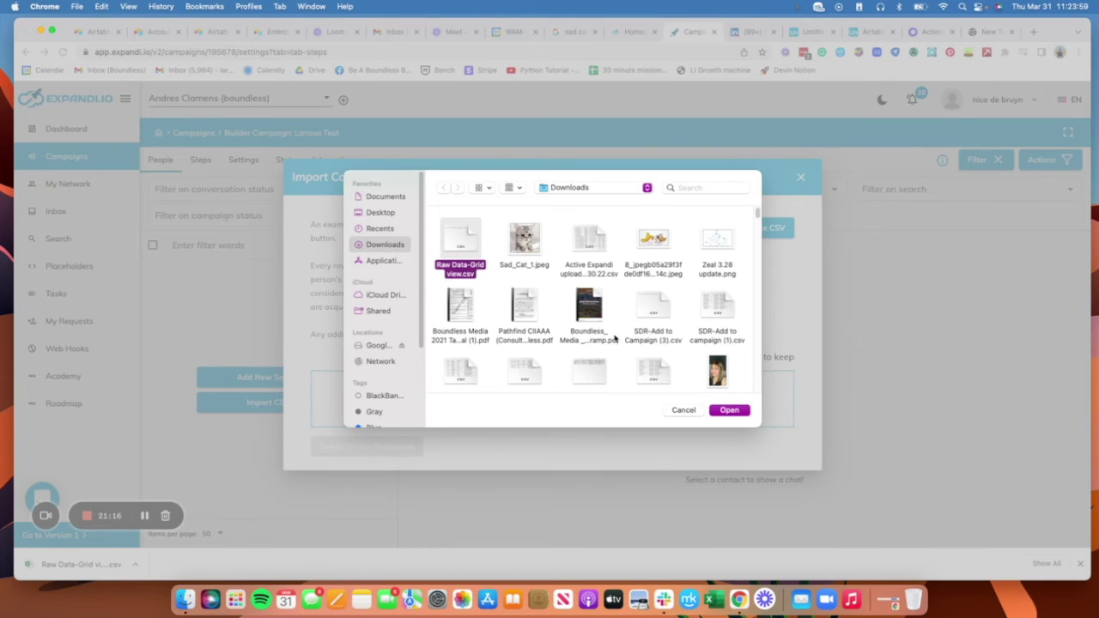
click(736, 411)
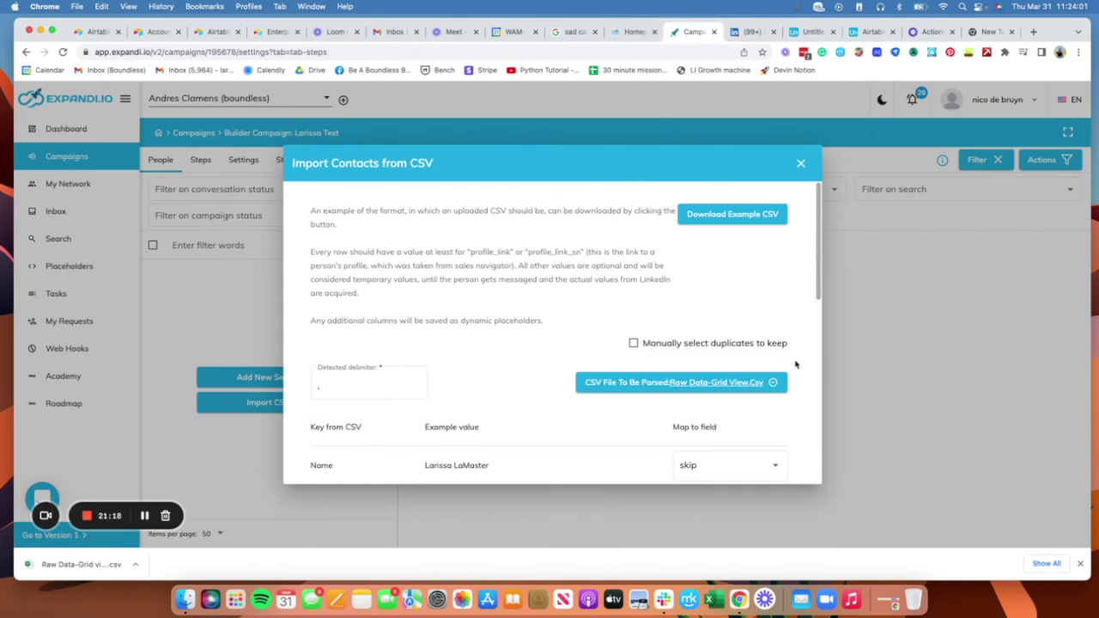
scroll(794, 356, down, 6)
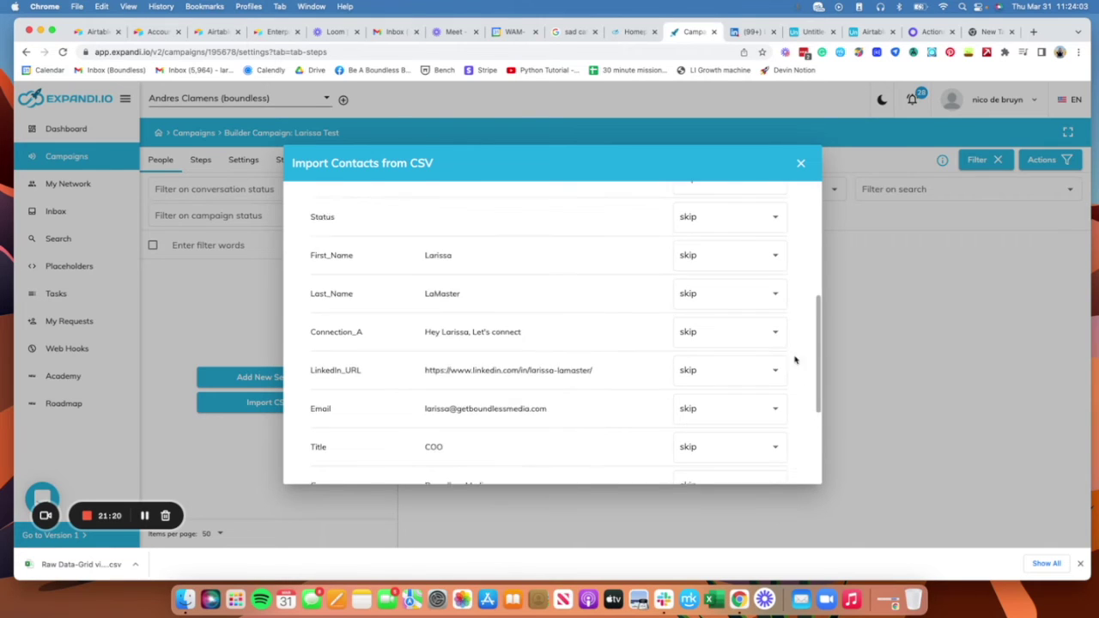
scroll(803, 353, up, 2)
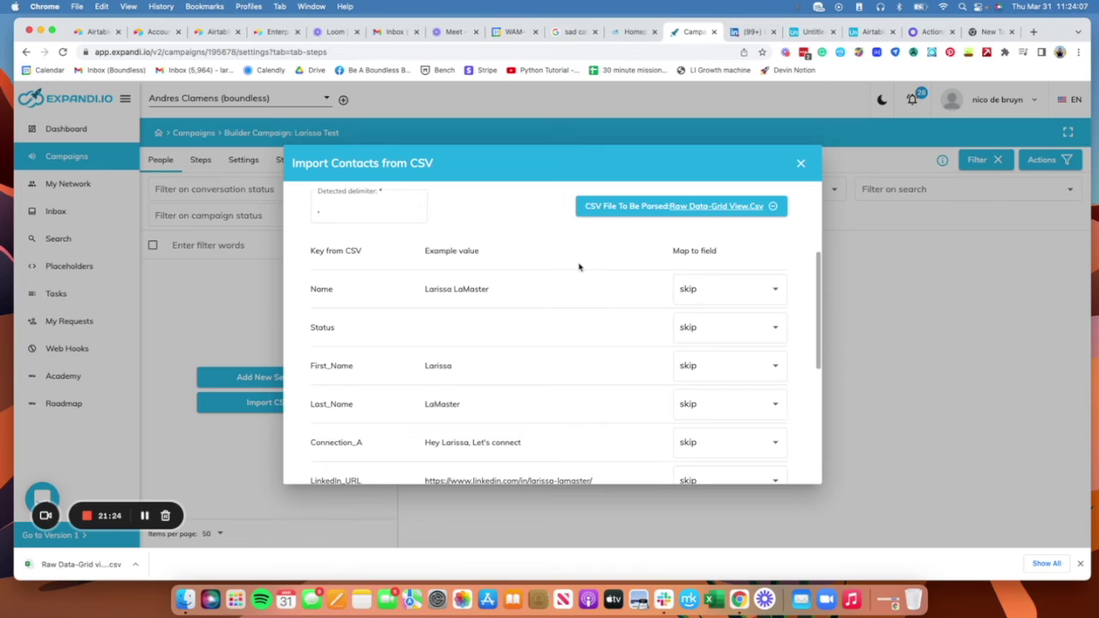
scroll(631, 307, down, 2)
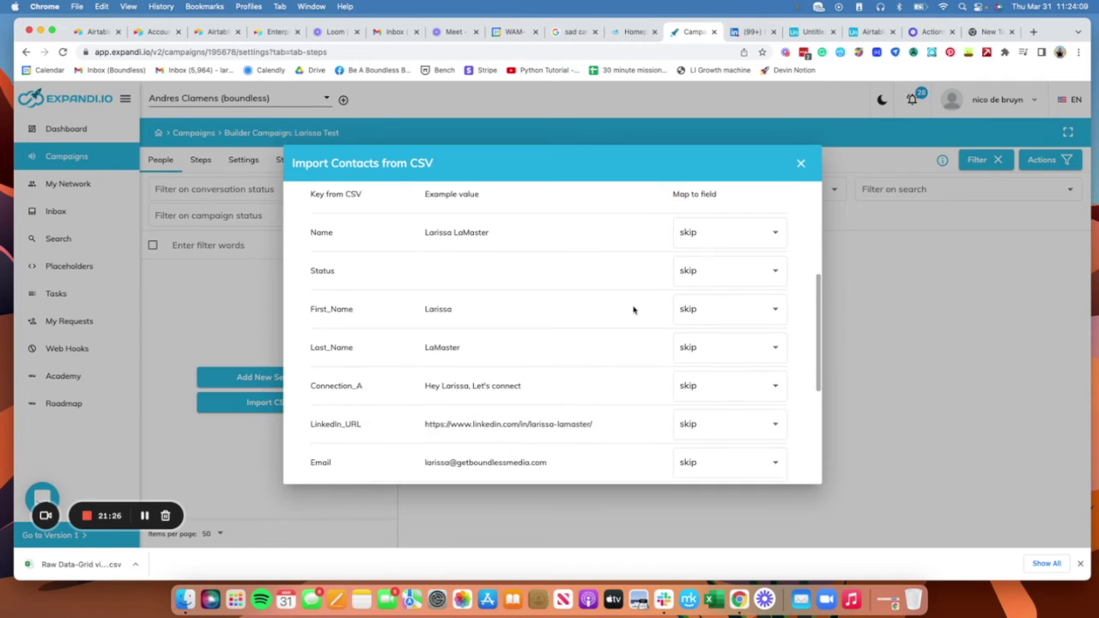
scroll(632, 309, down, 2)
Step: Map First_Name, Last_Name, Connection_A and LinkedIn_URL to first_name, last_name, a dynamic placeholder and profile_link
click(746, 267)
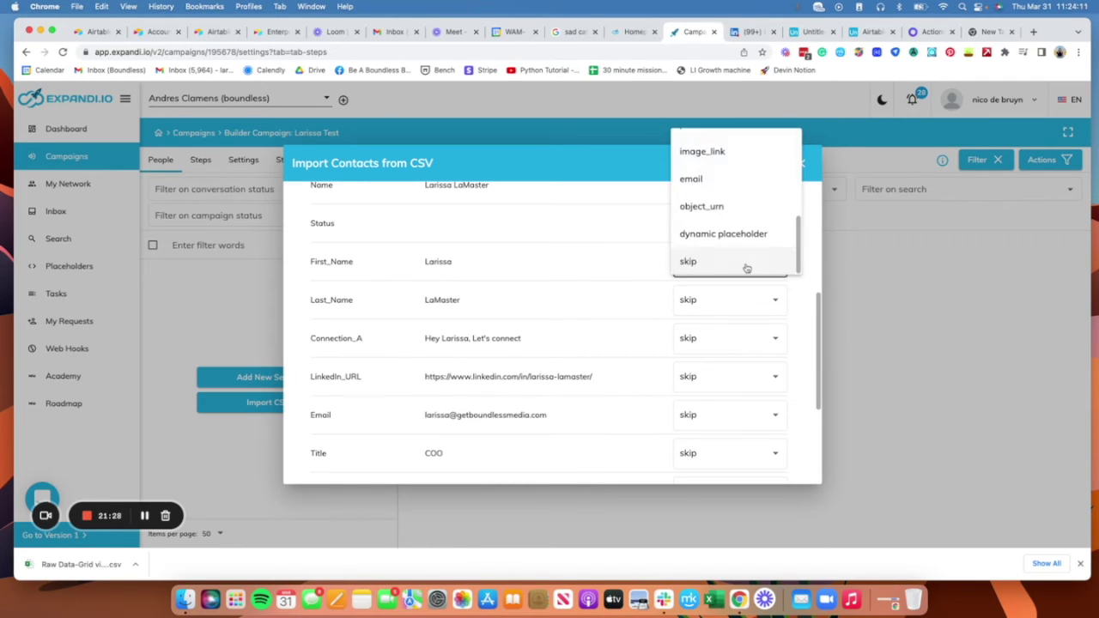
scroll(737, 180, up, 5)
click(744, 147)
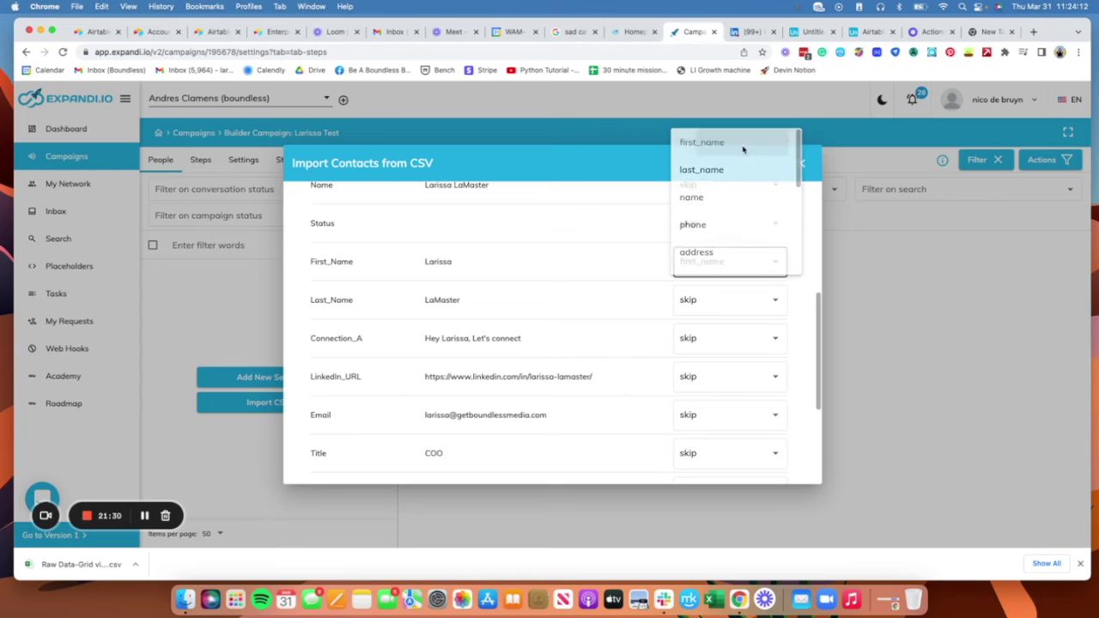
click(738, 299)
scroll(754, 242, up, 5)
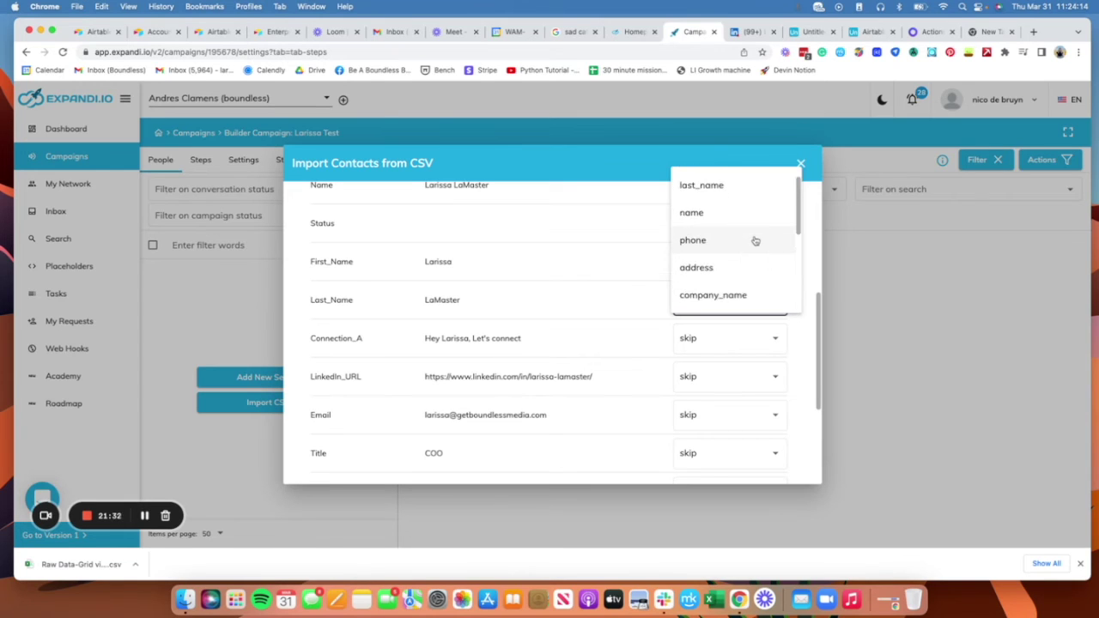
click(752, 185)
click(752, 340)
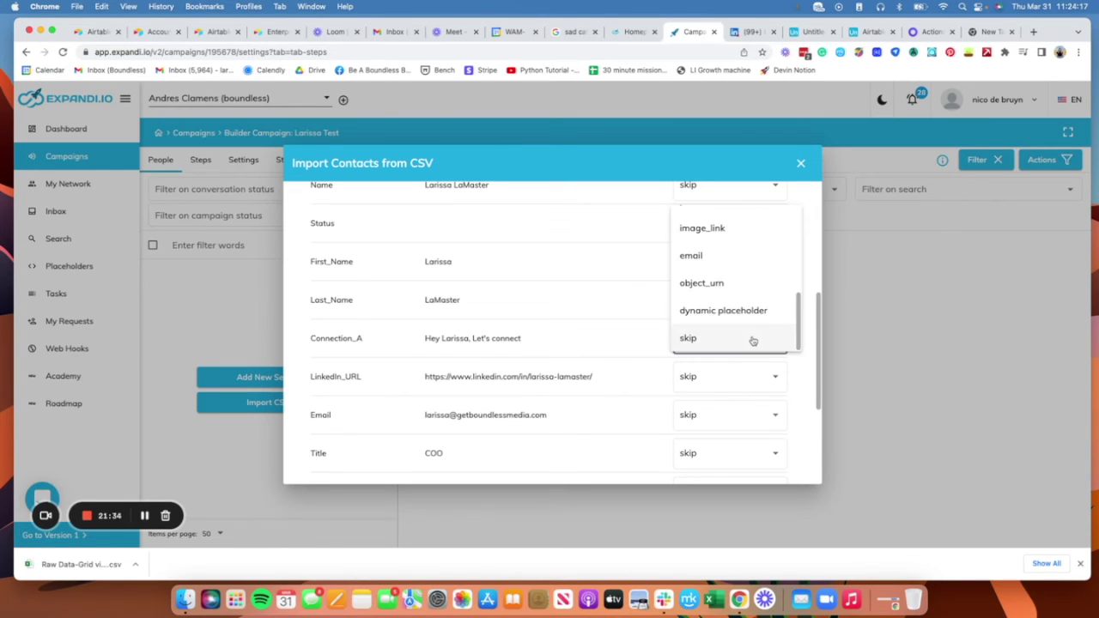
click(752, 316)
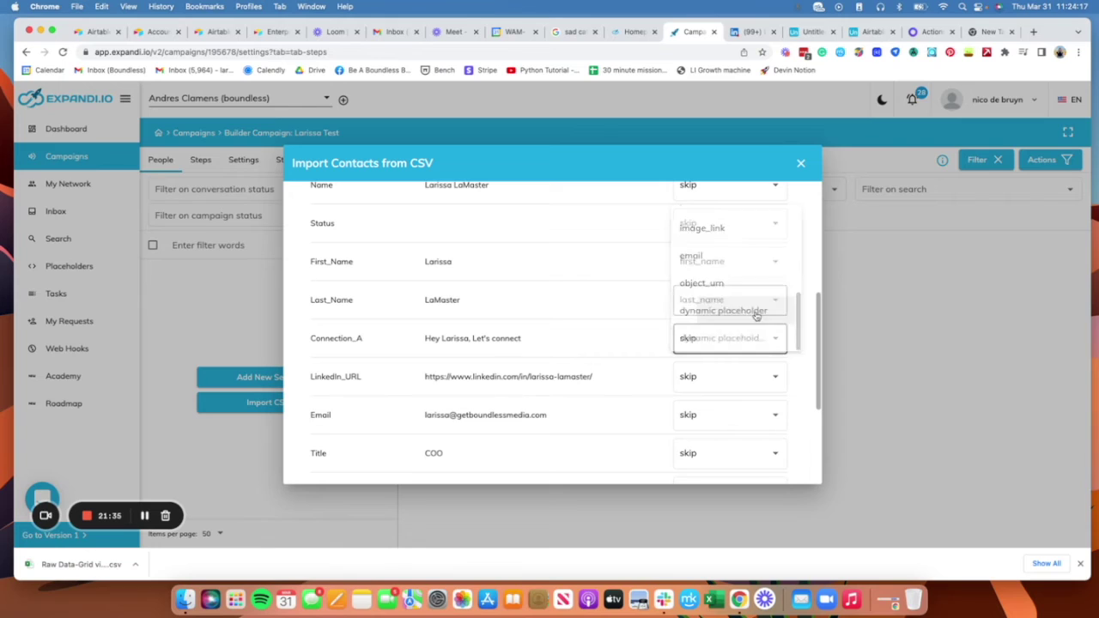
click(755, 375)
scroll(751, 305, up, 2)
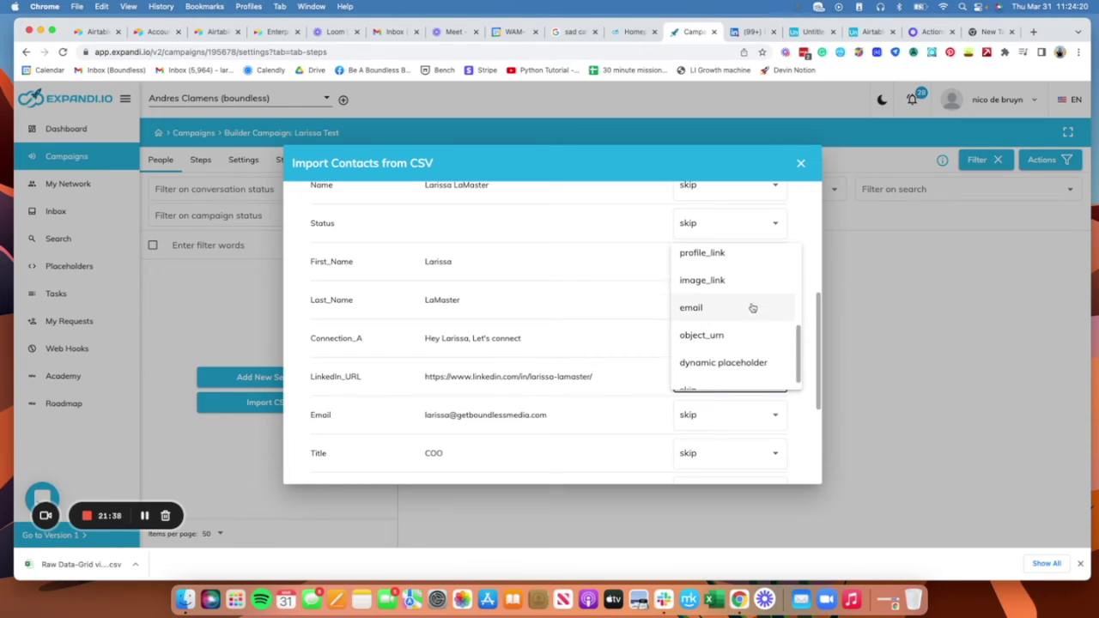
click(741, 267)
Step: Map Email to email, Title to job_title and Company to company_name
click(759, 414)
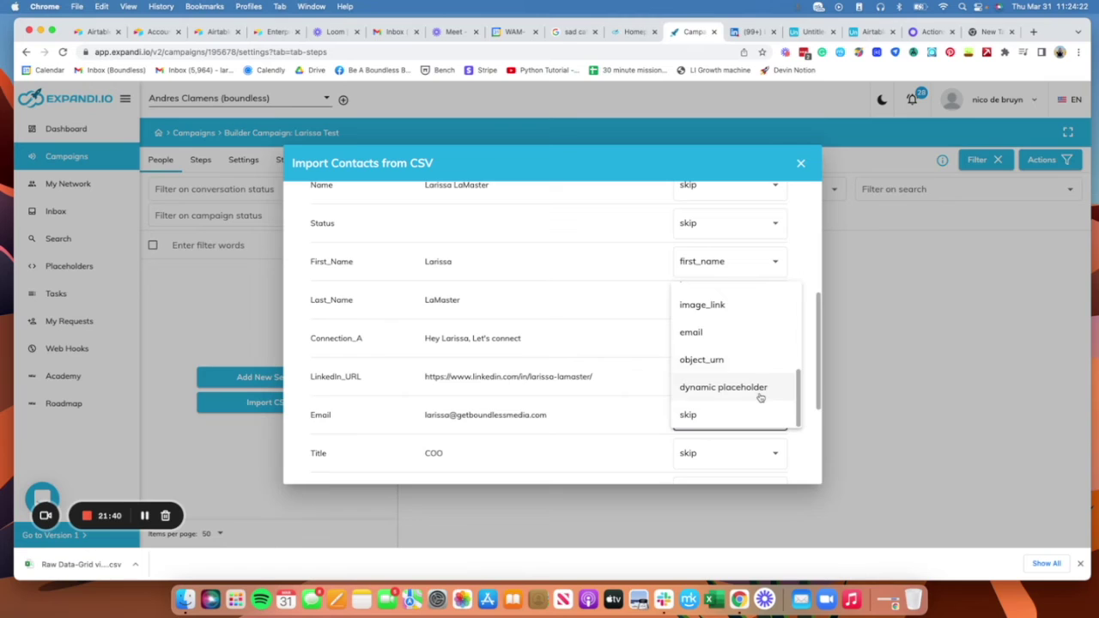
scroll(762, 377, up, 3)
scroll(735, 322, up, 1)
scroll(739, 335, down, 4)
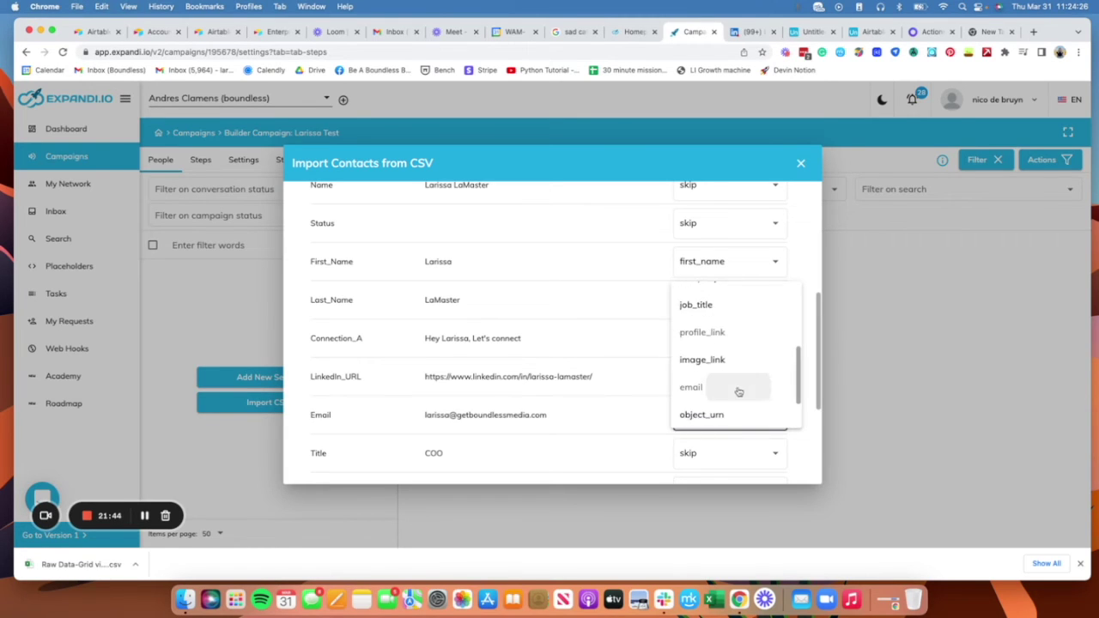
click(738, 392)
scroll(745, 386, down, 2)
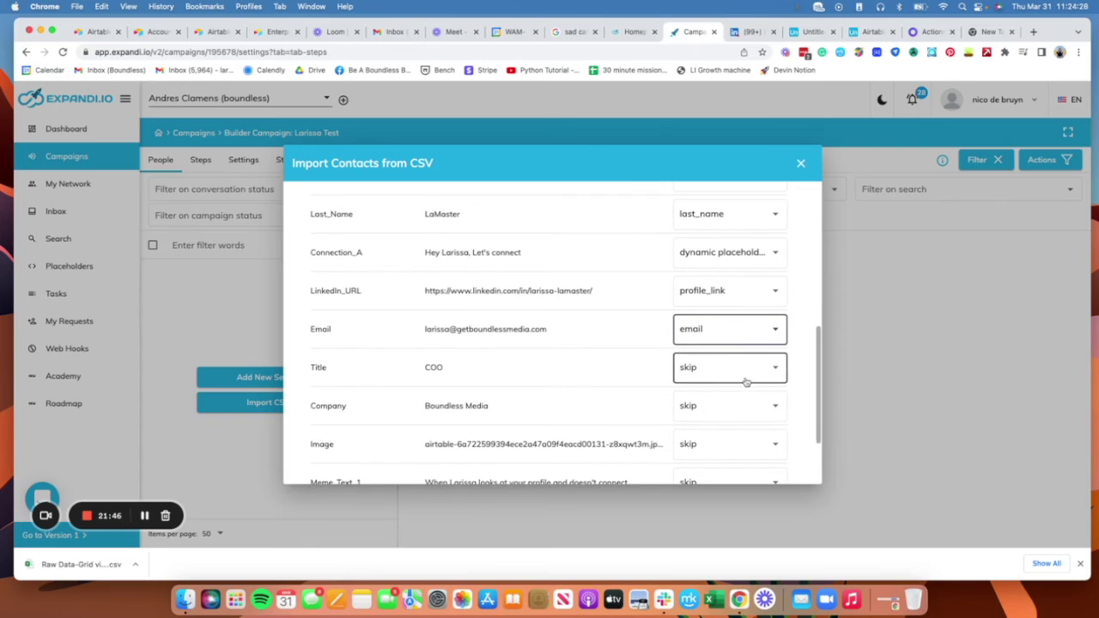
click(745, 382)
scroll(740, 353, up, 3)
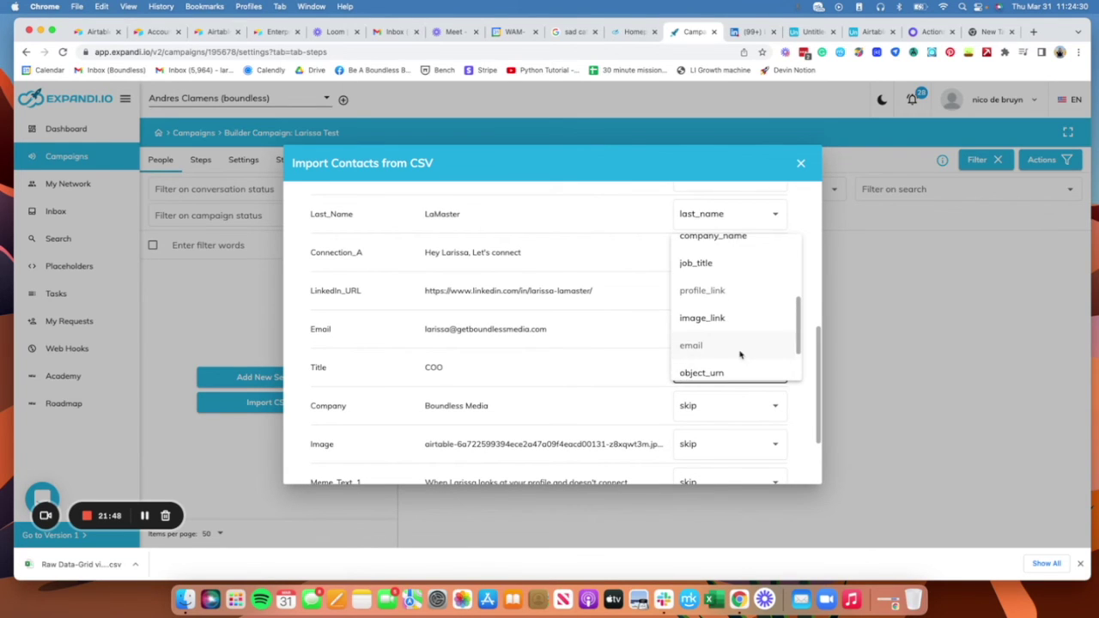
scroll(741, 344, up, 3)
scroll(743, 348, down, 2)
click(744, 352)
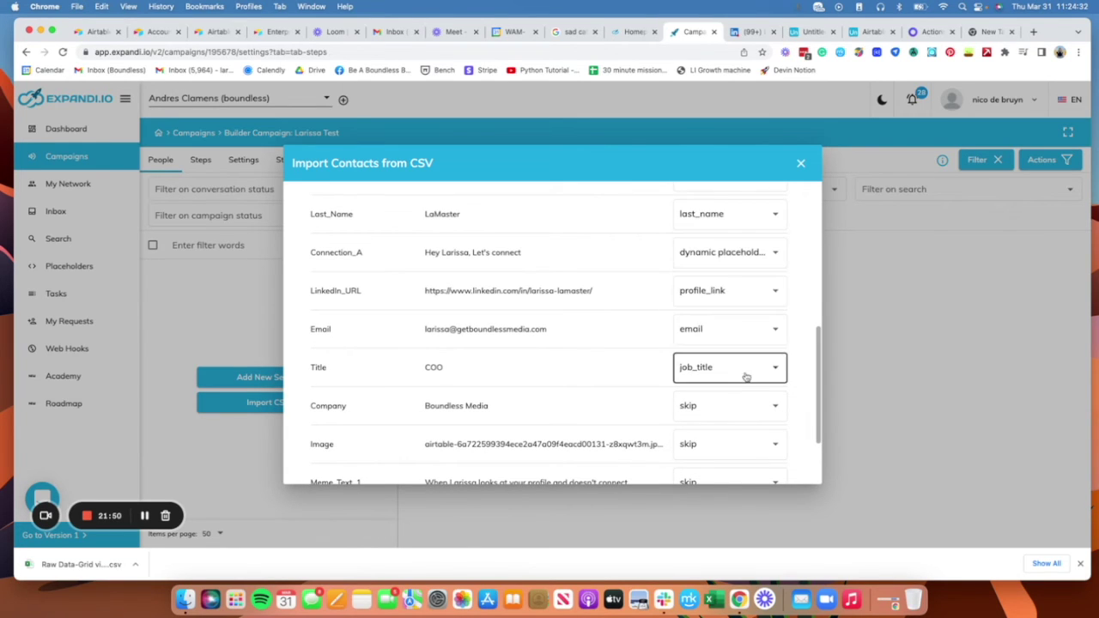
click(747, 408)
scroll(742, 352, up, 3)
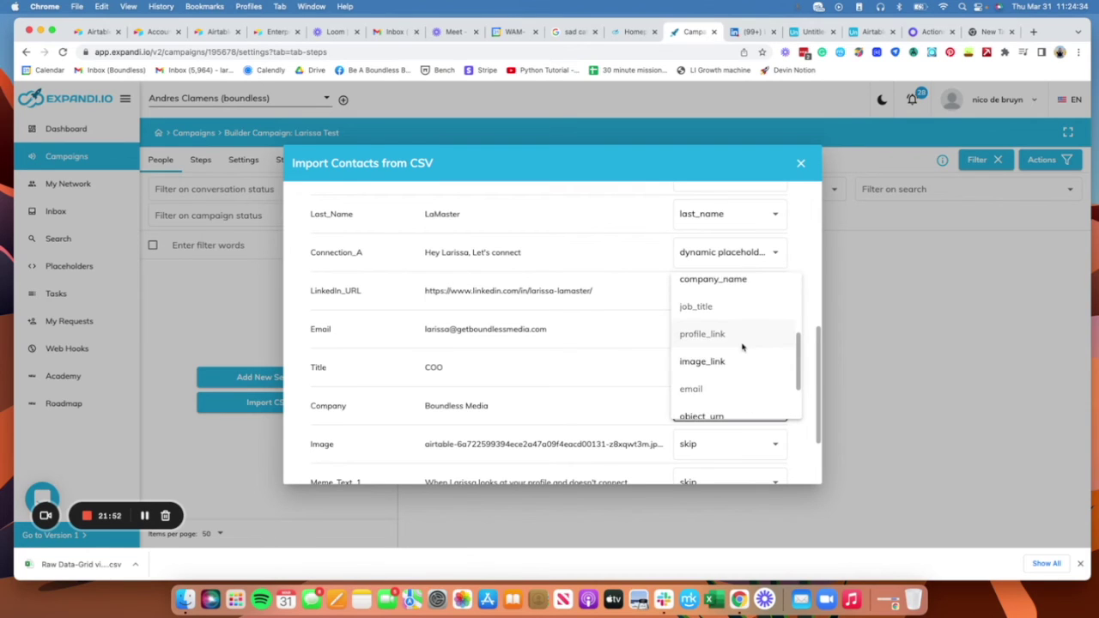
scroll(751, 369, up, 3)
scroll(755, 378, down, 2)
click(748, 376)
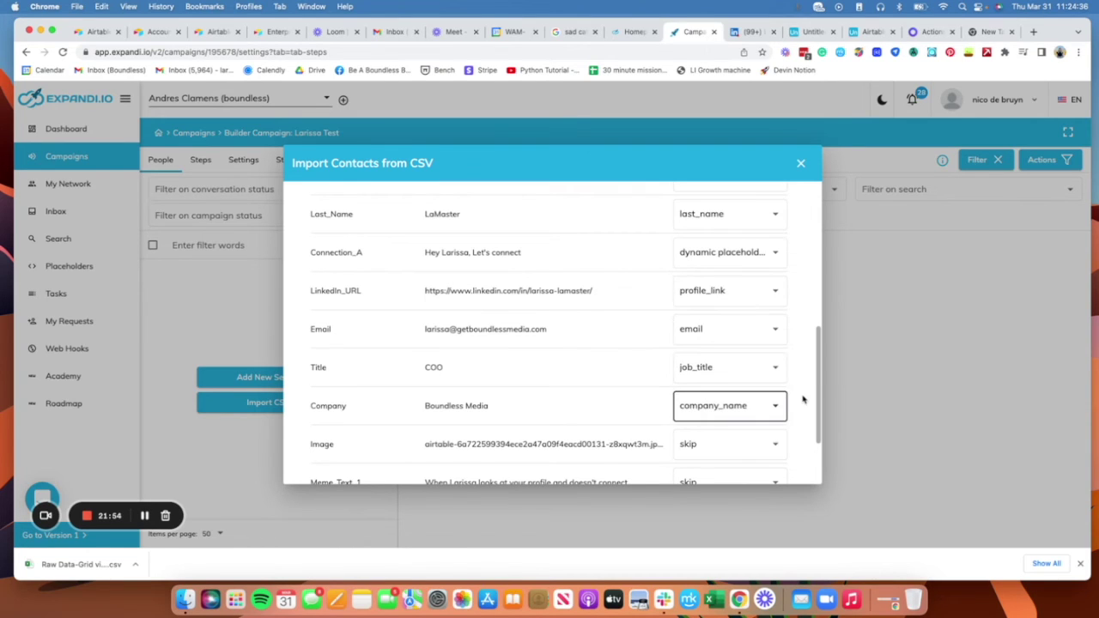
Step: Map Image_URL to image_link and send the CSV for processing
scroll(802, 399, down, 3)
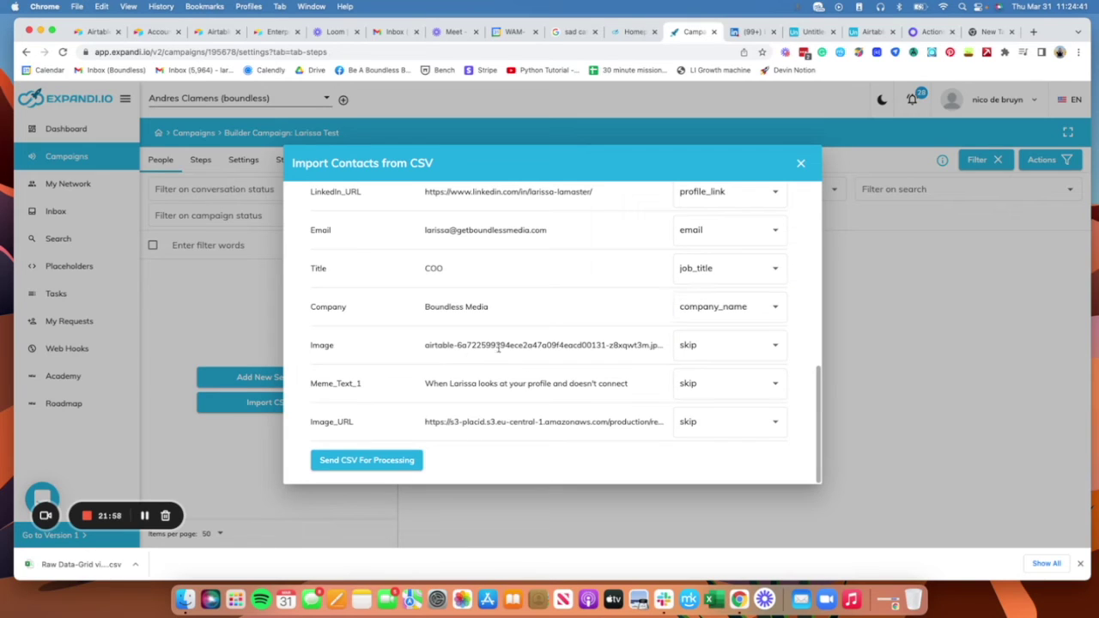
drag(518, 345, 590, 359)
click(653, 346)
double_click(652, 345)
click(657, 346)
double_click(653, 345)
click(747, 420)
scroll(753, 378, up, 2)
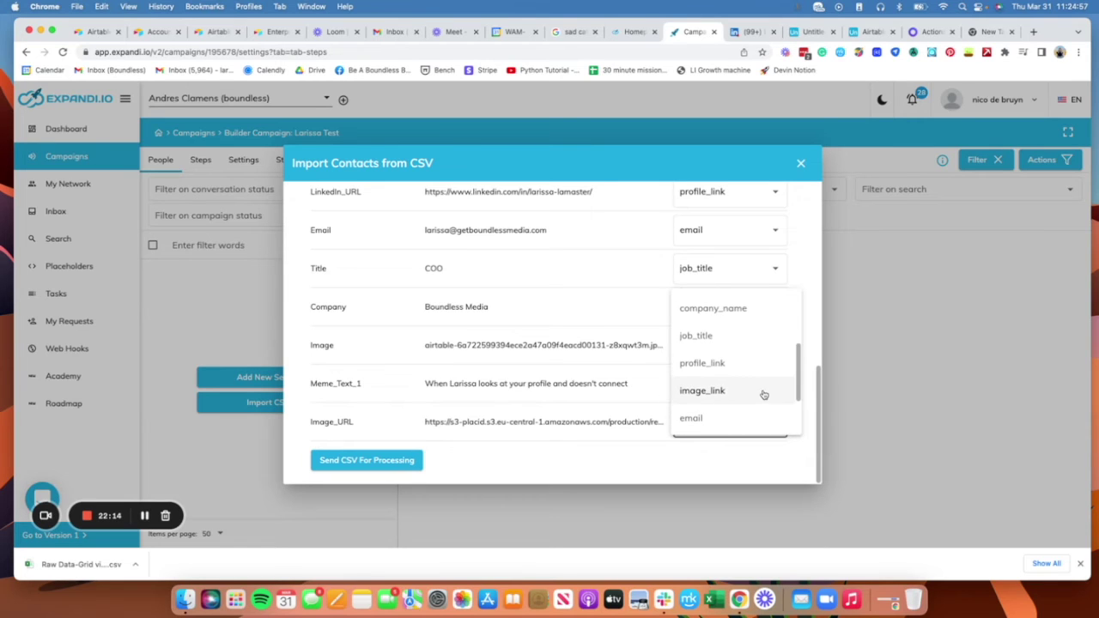
click(761, 393)
click(395, 467)
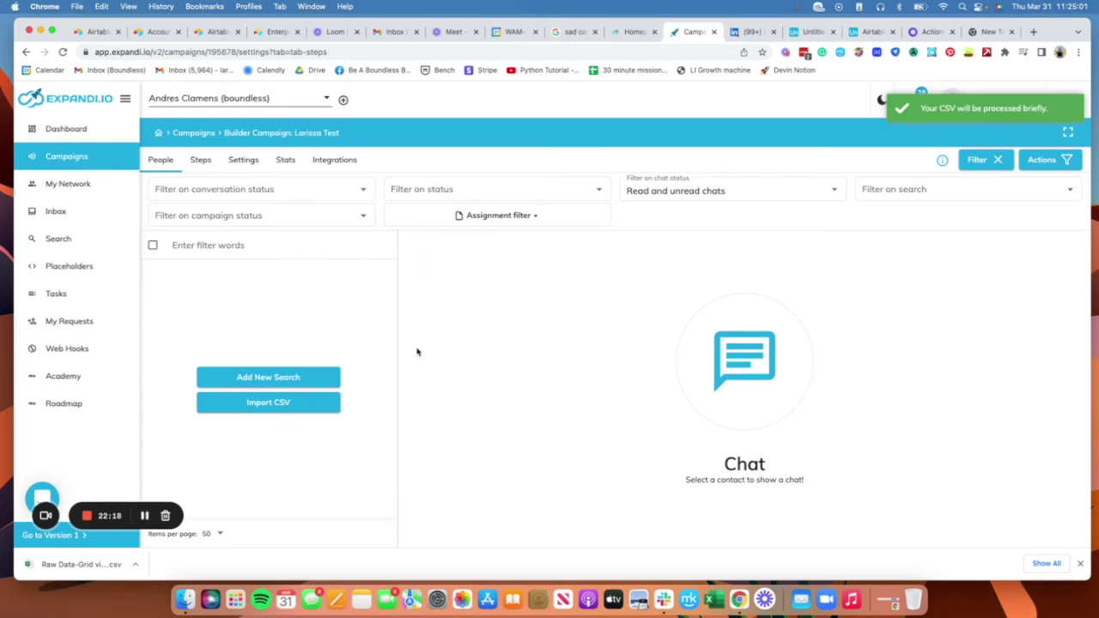
click(200, 159)
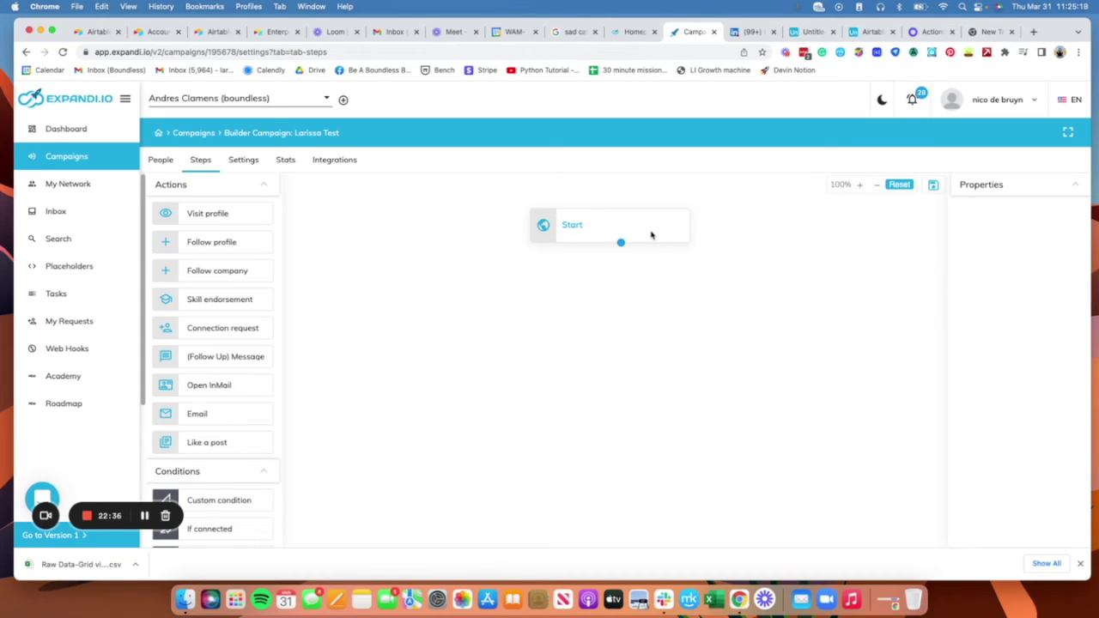
Step: Add a Connection request step below Start and link the two
scroll(230, 343, down, 2)
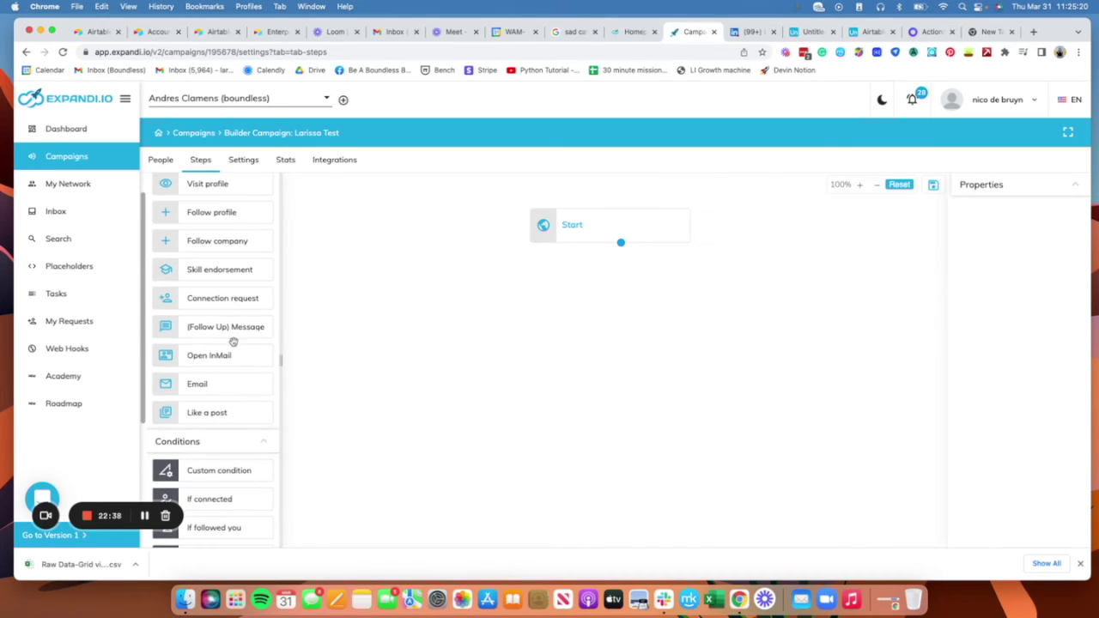
drag(222, 298, 602, 280)
drag(606, 241, 603, 264)
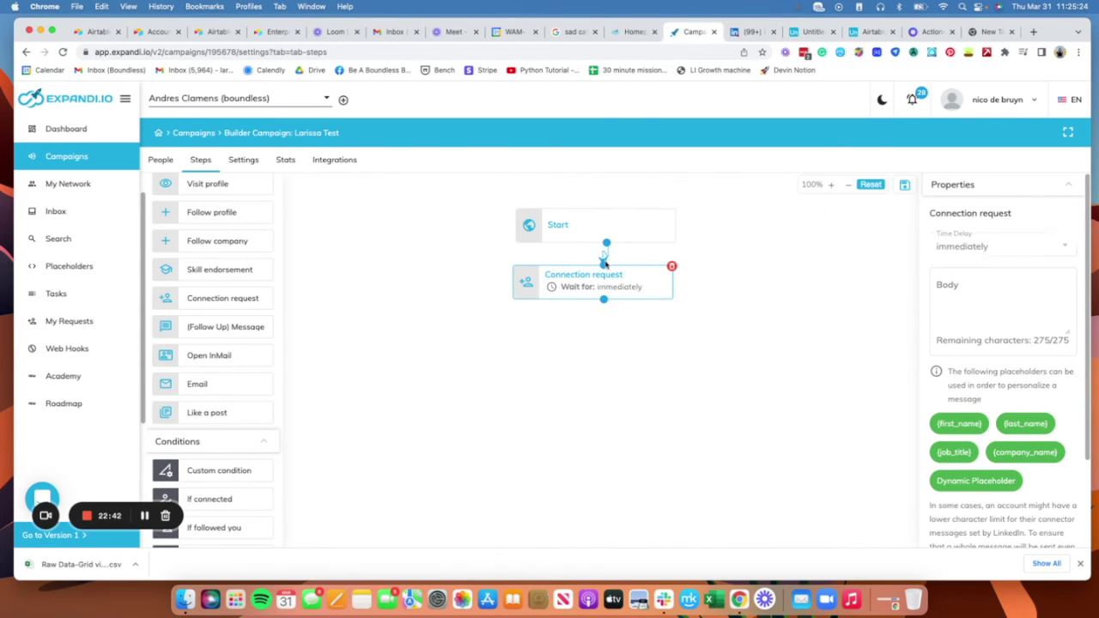
Step: Write the request message 'Hey {first_name}! Let's connect :)'
click(1015, 303)
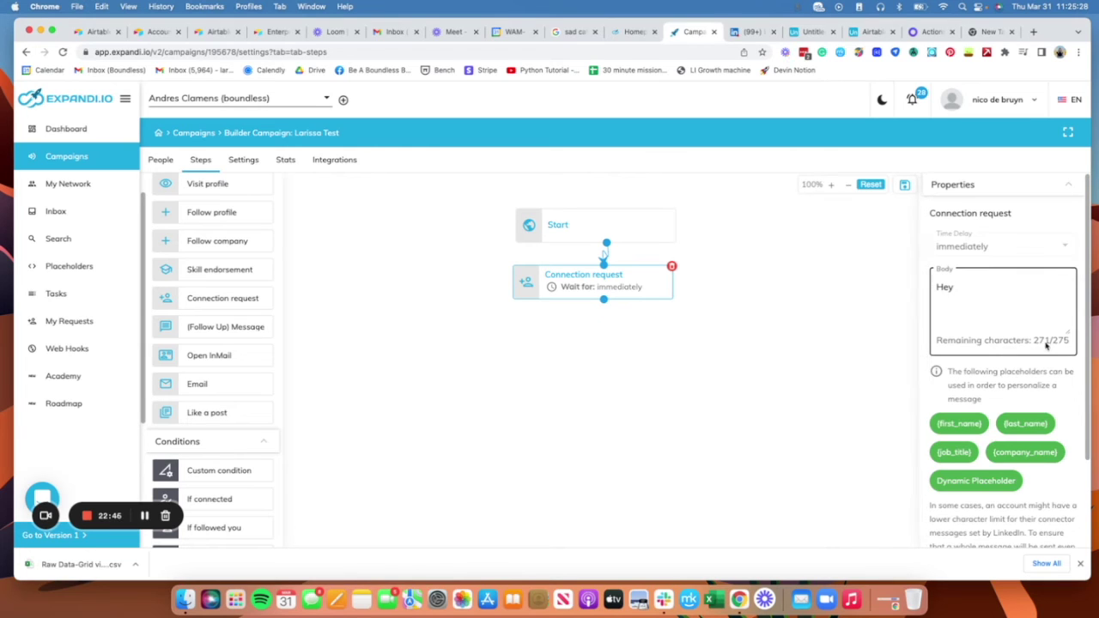
click(953, 424)
click(1018, 288)
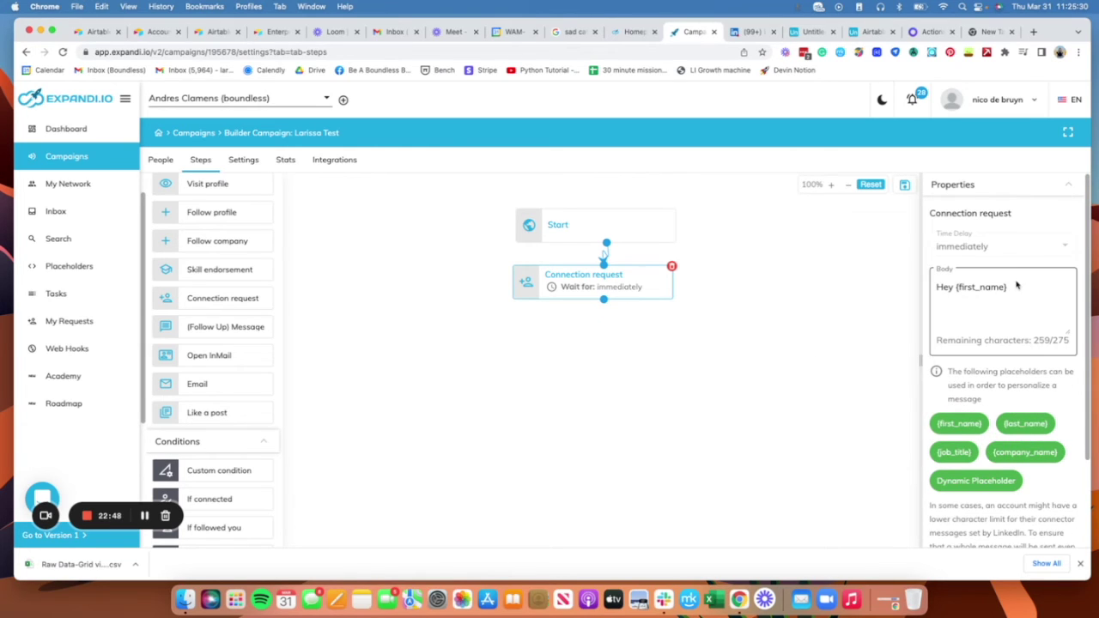
text(! )
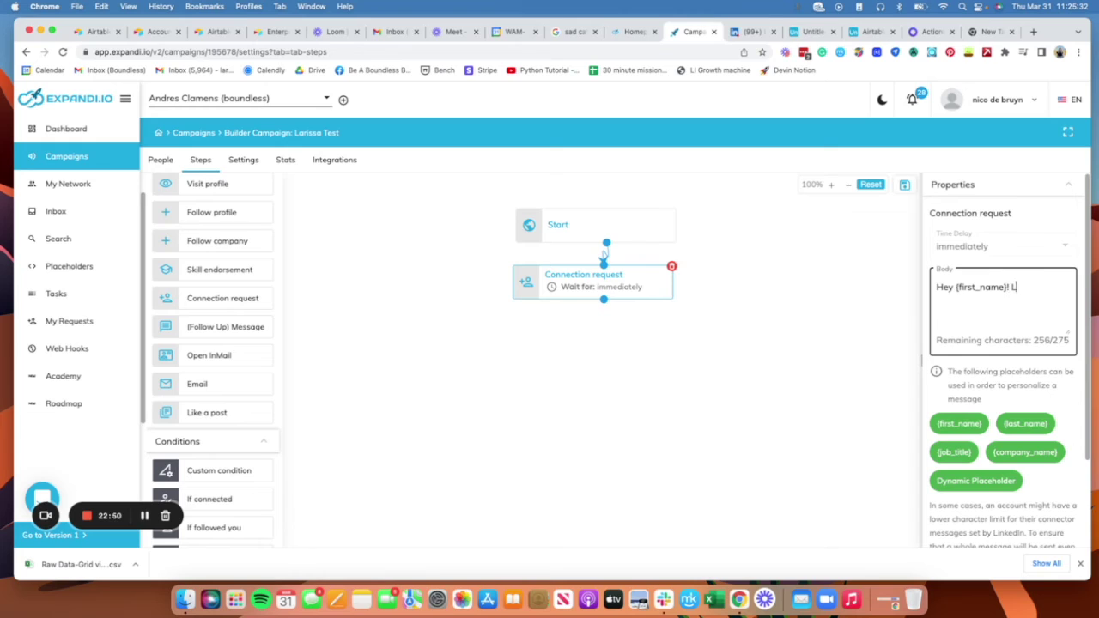
text(L)
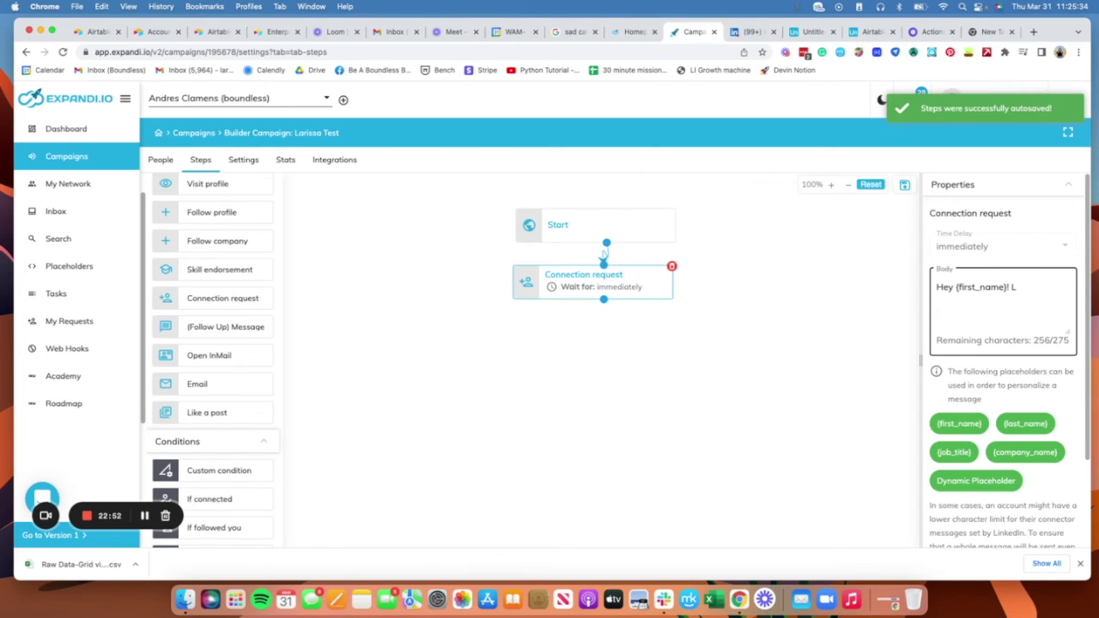
text(et's connect :))
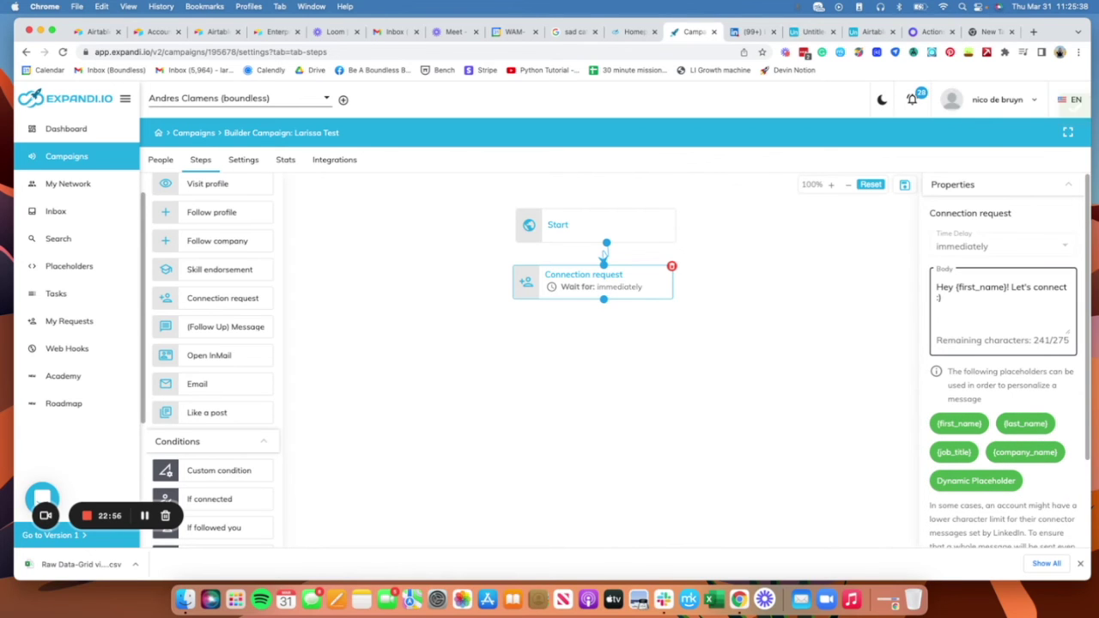
click(1081, 564)
scroll(1022, 486, down, 2)
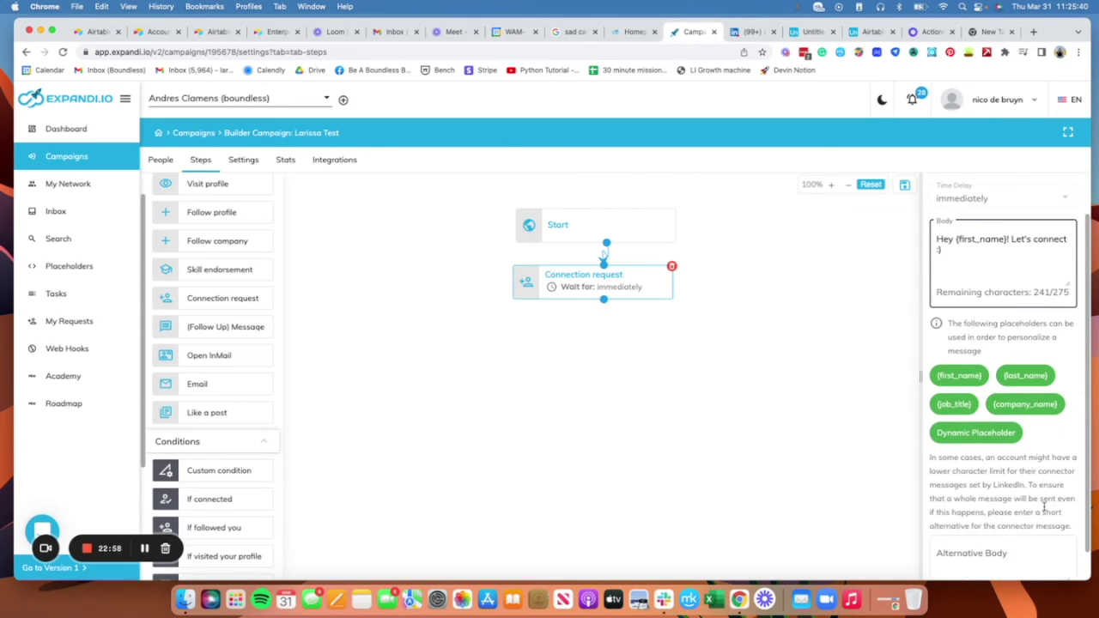
scroll(1017, 455, up, 2)
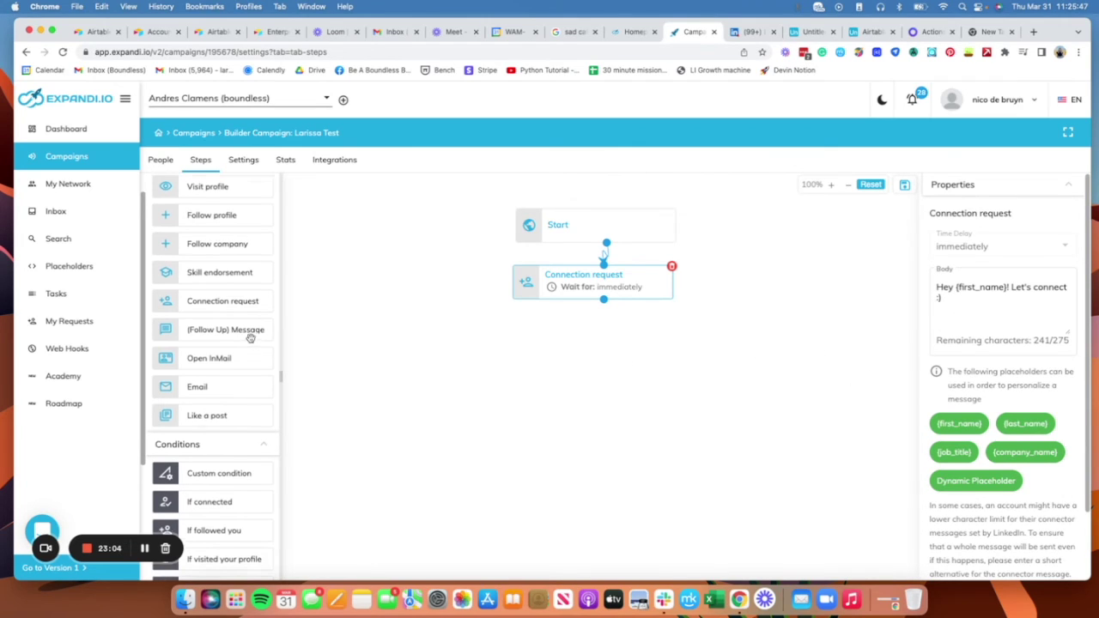
scroll(250, 338, up, 1)
Step: Add an If connected check below the Connection request step
scroll(258, 309, down, 3)
scroll(253, 254, down, 3)
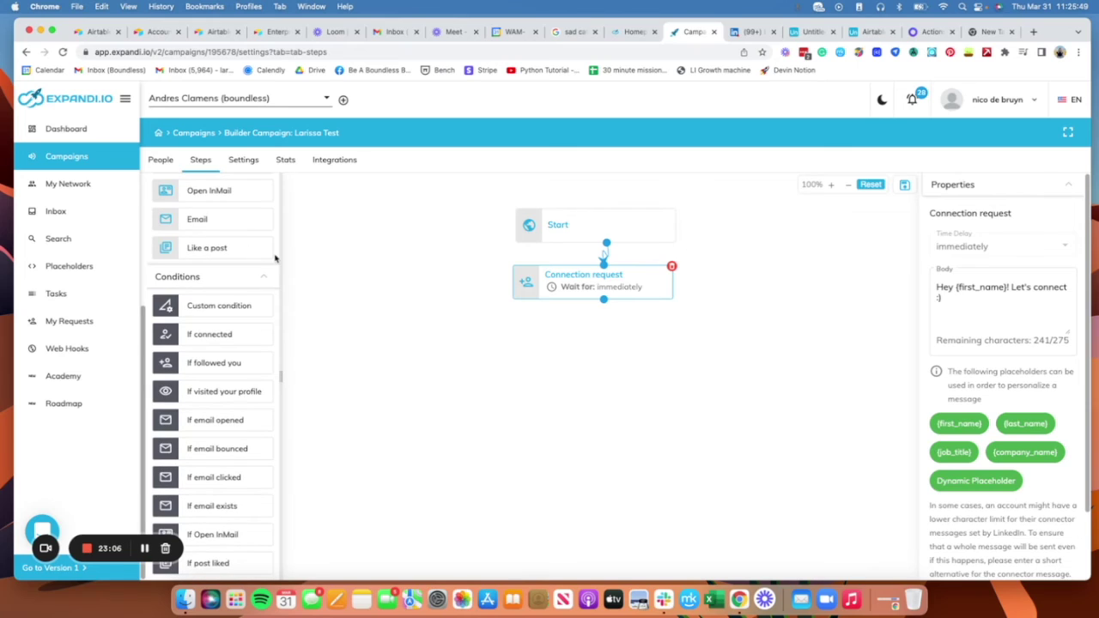
scroll(357, 343, down, 3)
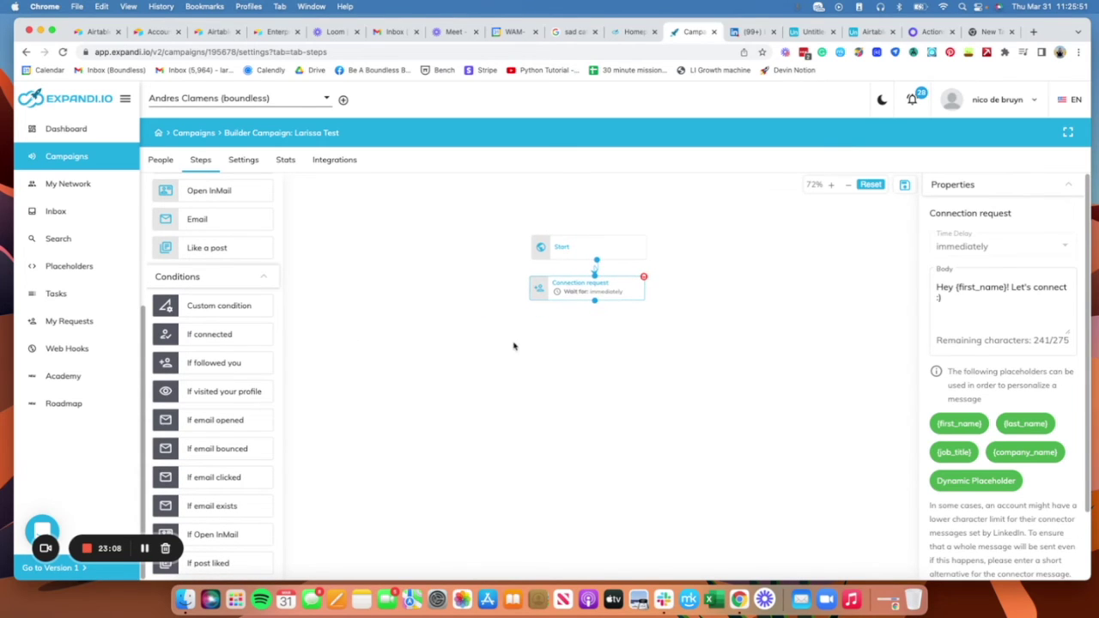
mouse_move(232, 336)
mouse_down()
mouse_move(601, 343)
mouse_move(578, 329)
mouse_up()
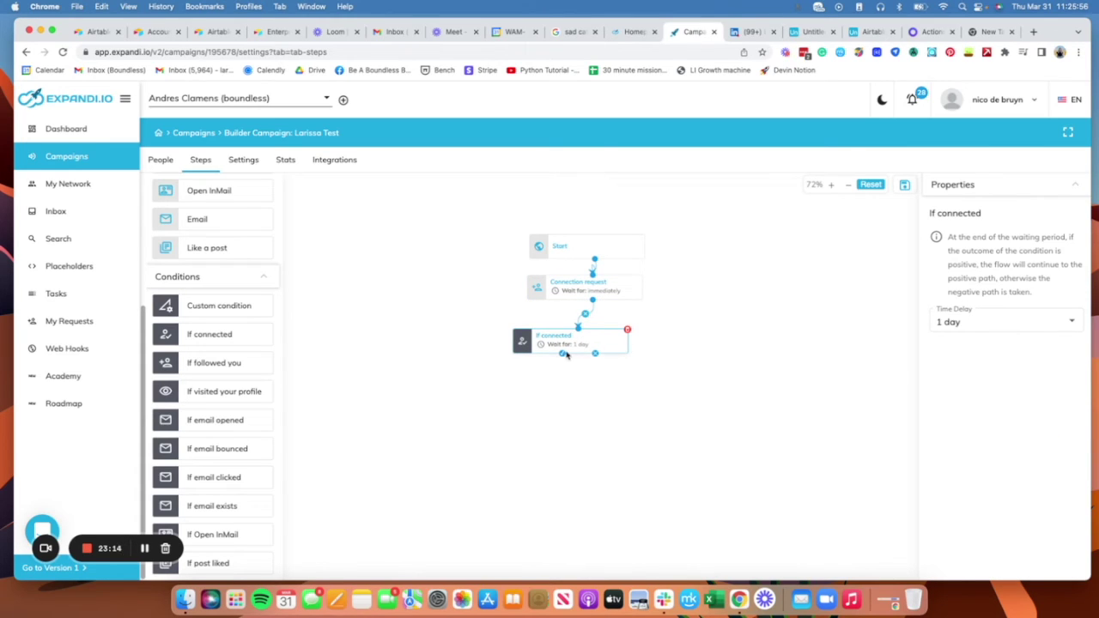
drag(563, 357, 468, 404)
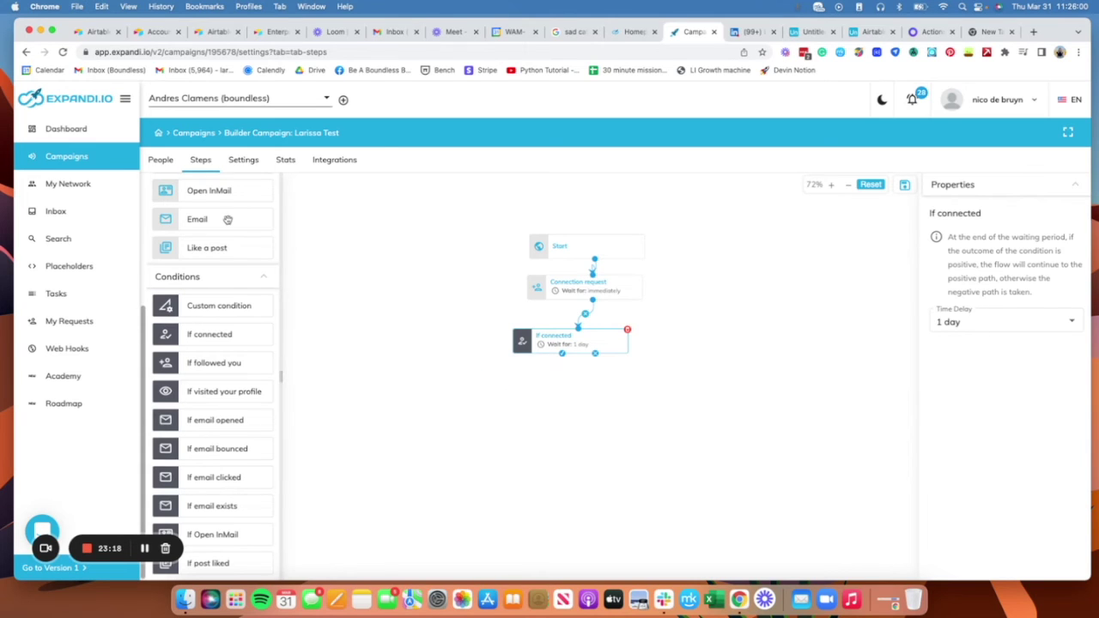
scroll(228, 221, up, 5)
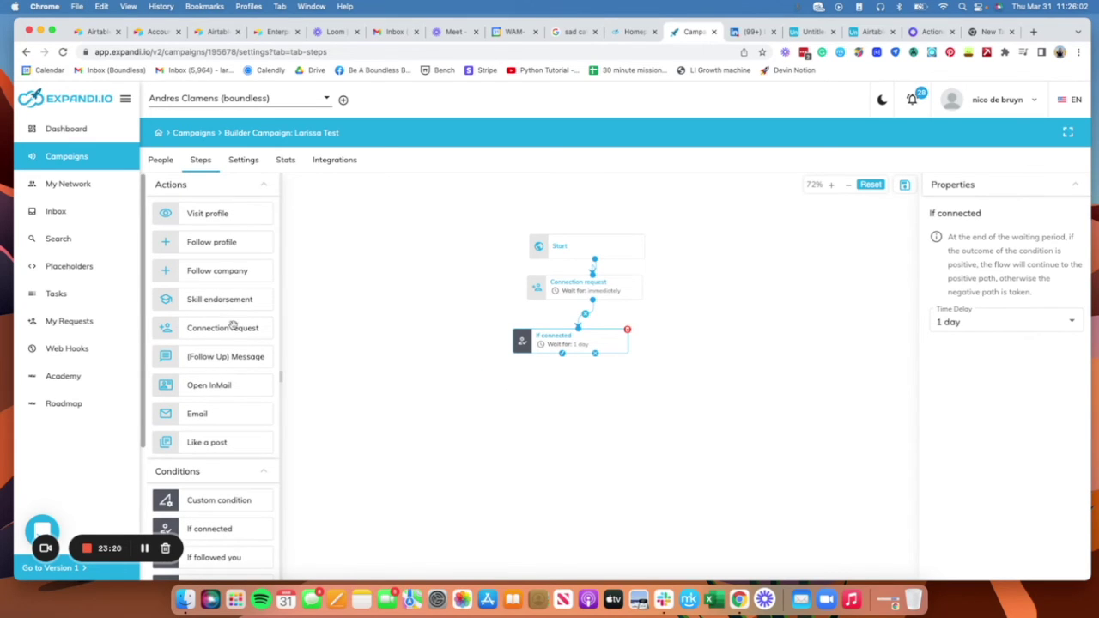
Step: Link a Follow Up Message to If connected's yes branch with body 'Hey thanks for connecting'
drag(240, 354, 245, 359)
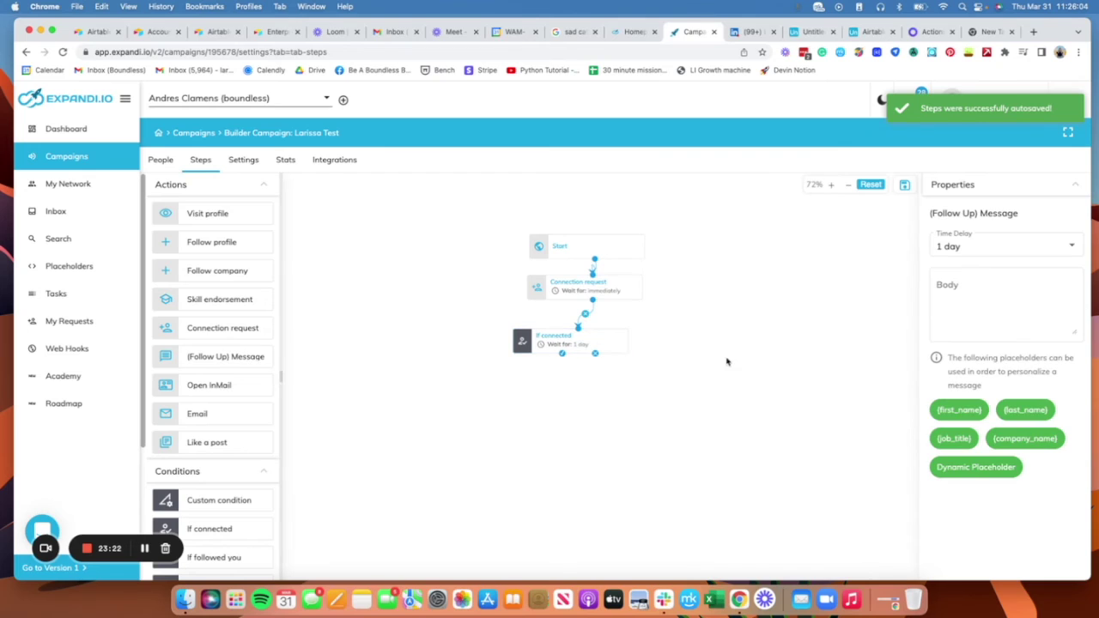
drag(716, 397, 836, 357)
drag(395, 311, 621, 351)
drag(681, 315, 587, 336)
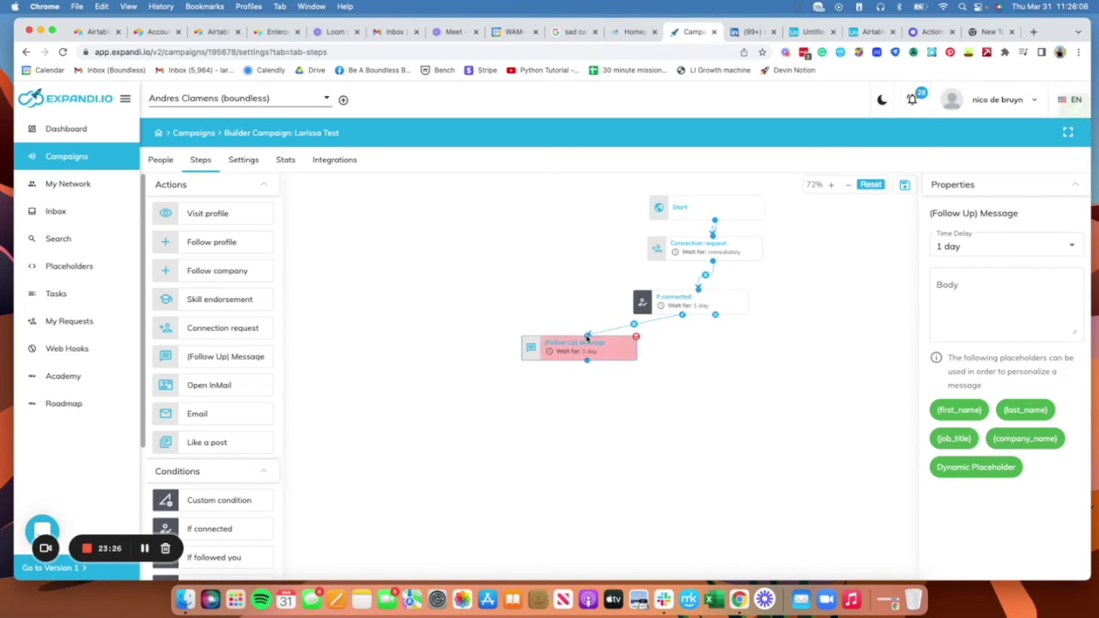
click(982, 289)
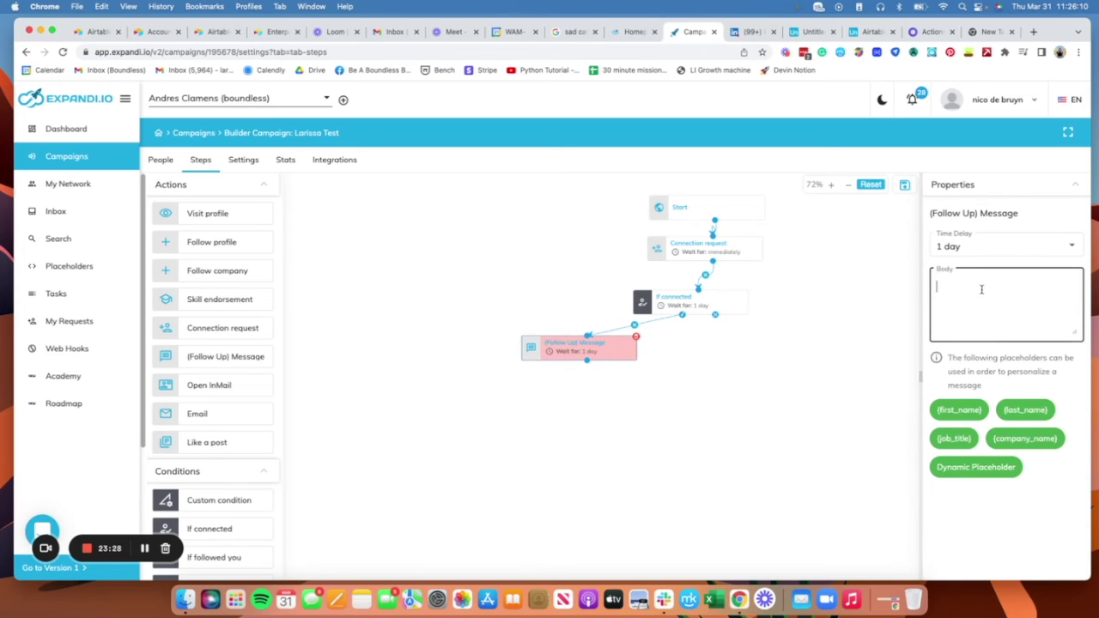
text(Hey thanks fo)
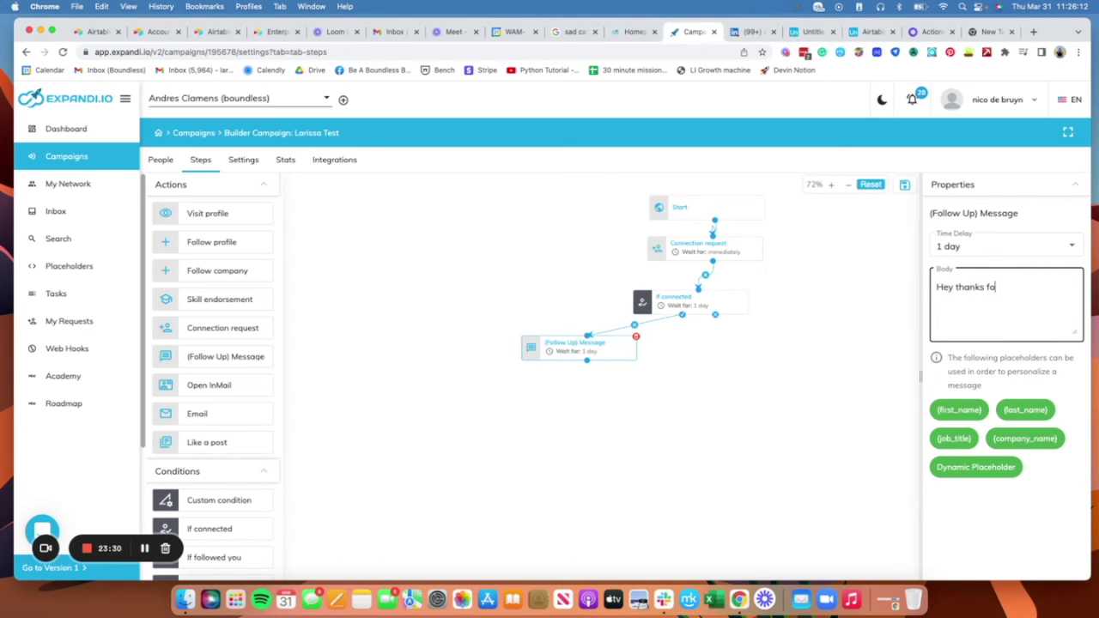
text(r yo)
text(onnecting)
click(738, 362)
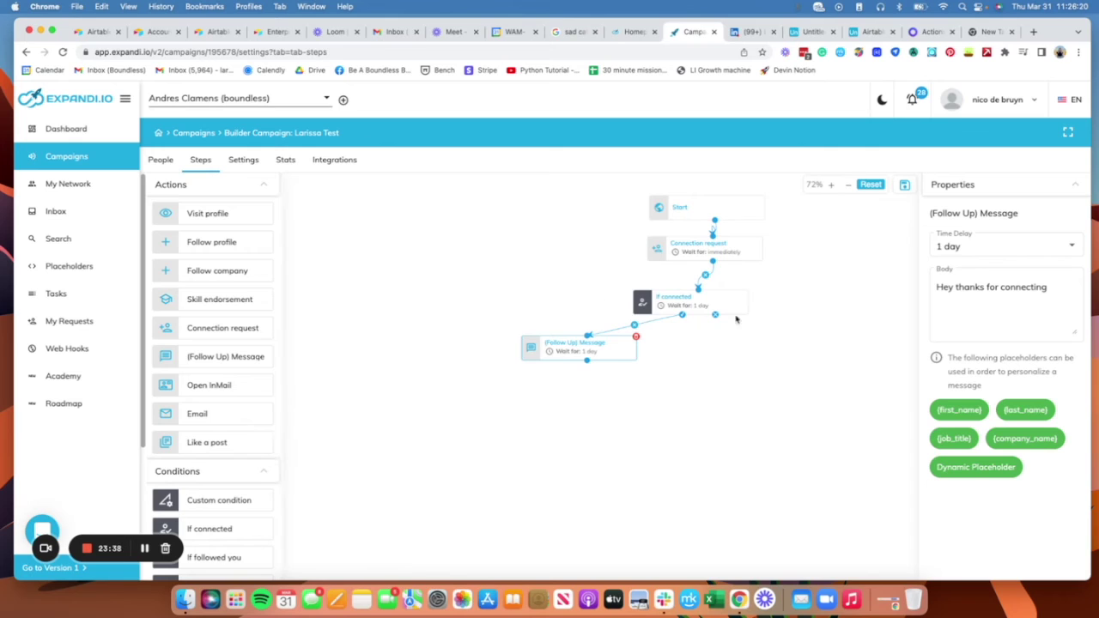
Step: Add If visited your profile on If connected's other branch and drop a follow-up message below it
drag(732, 355, 590, 366)
scroll(245, 410, down, 3)
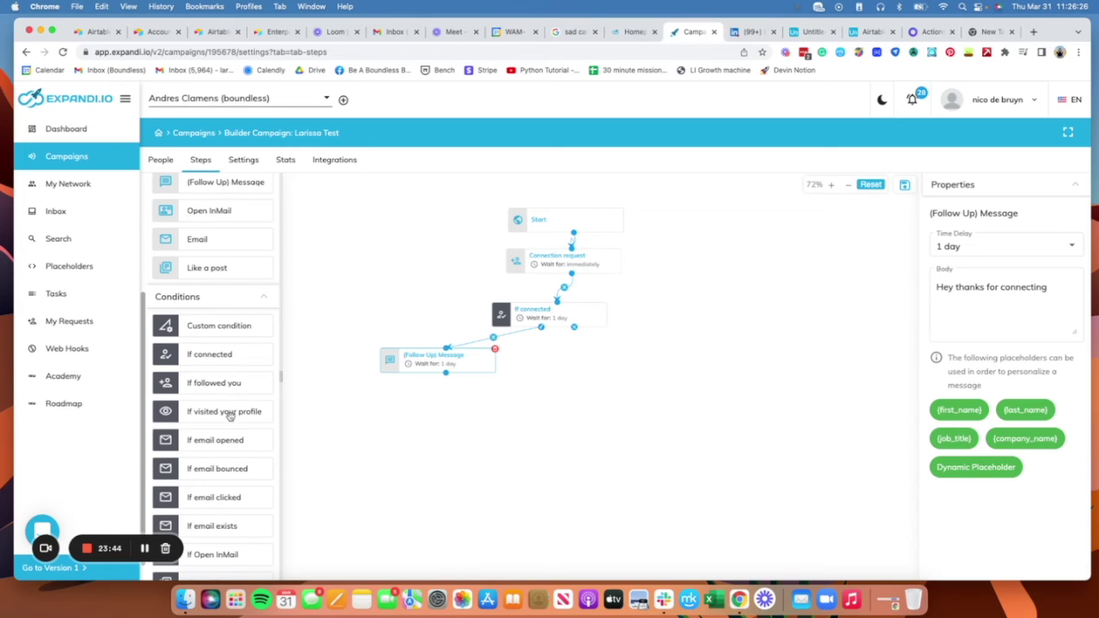
drag(231, 412, 646, 362)
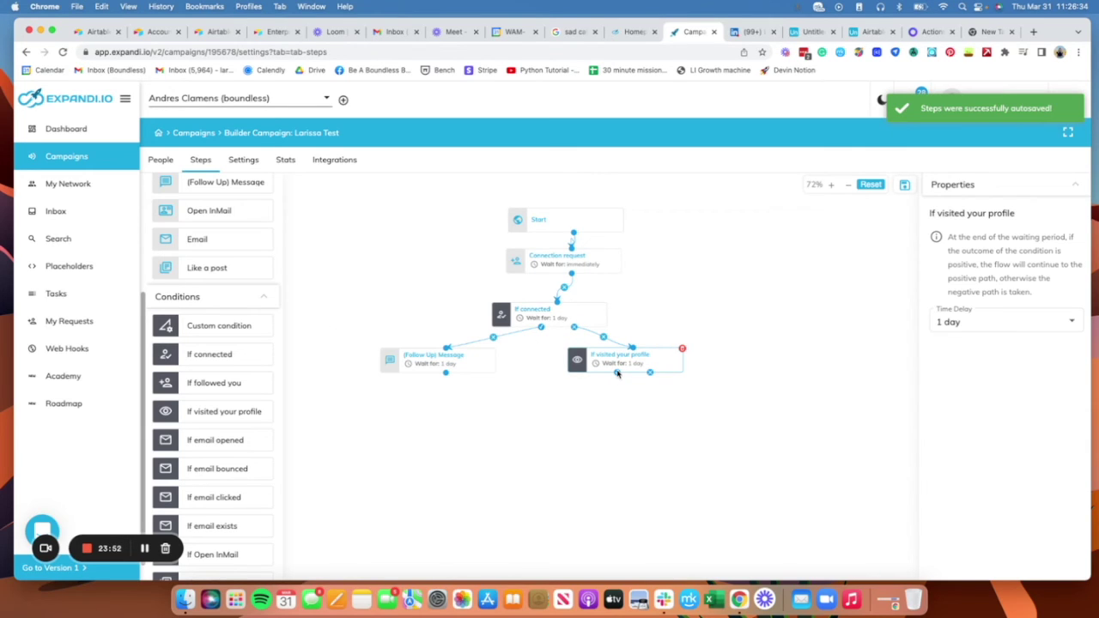
scroll(232, 274, up, 2)
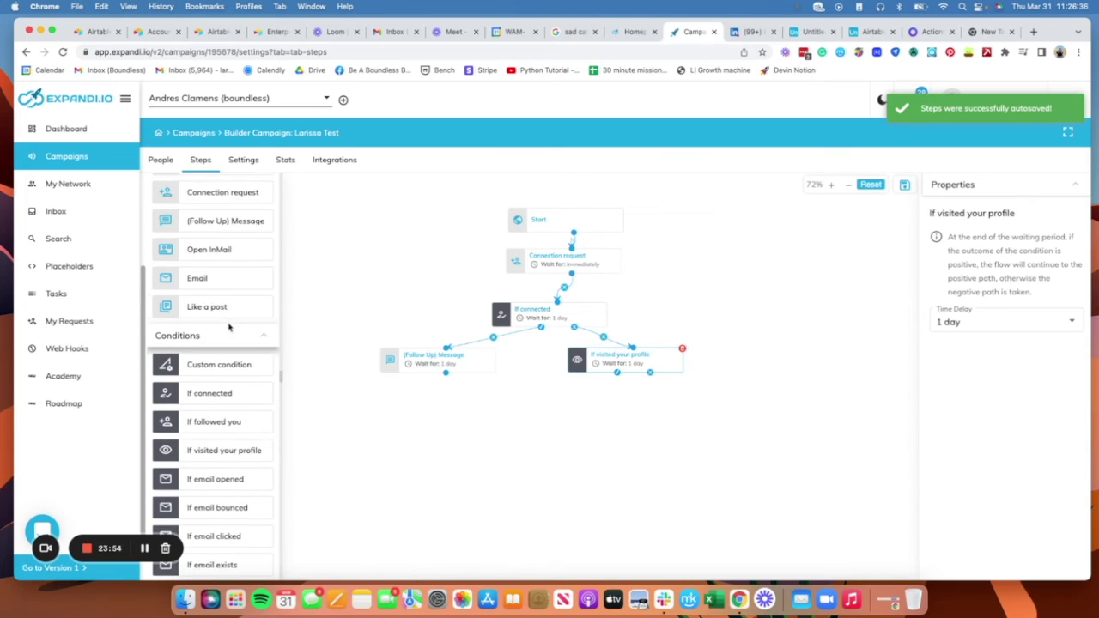
drag(245, 230, 627, 409)
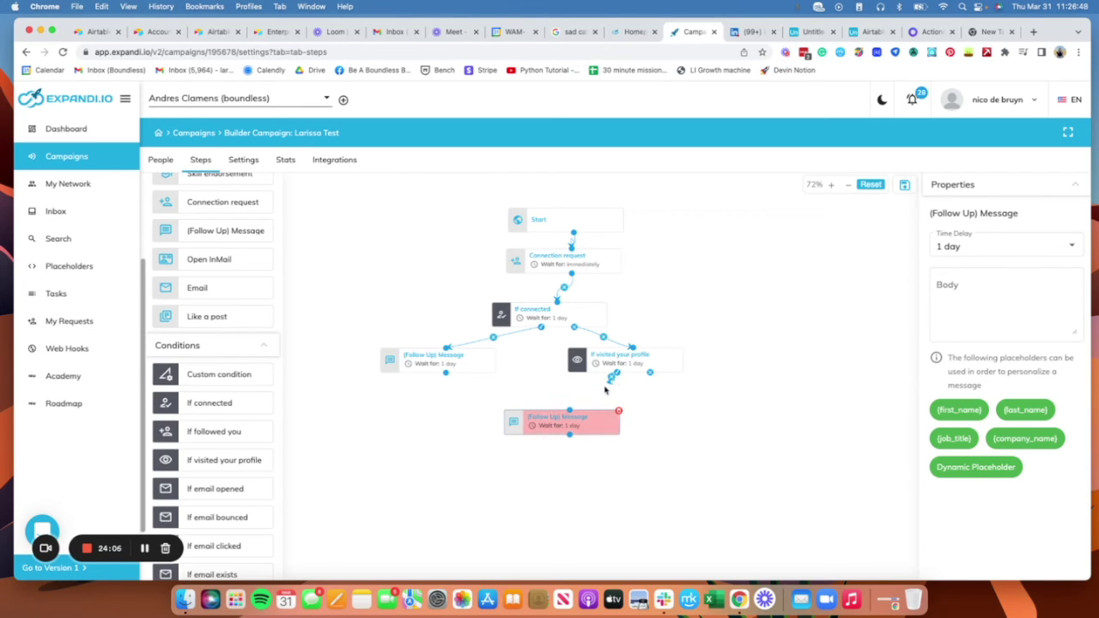
click(618, 411)
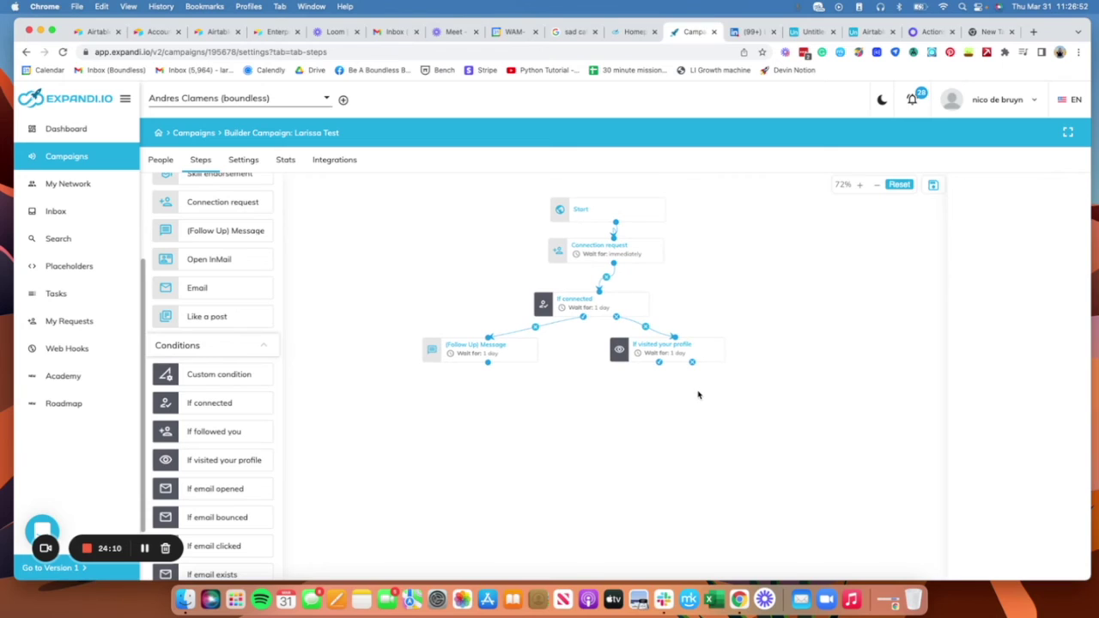
Step: Place an If Open InMail condition beneath If visited your profile instead of the empty message
scroll(237, 377, up, 3)
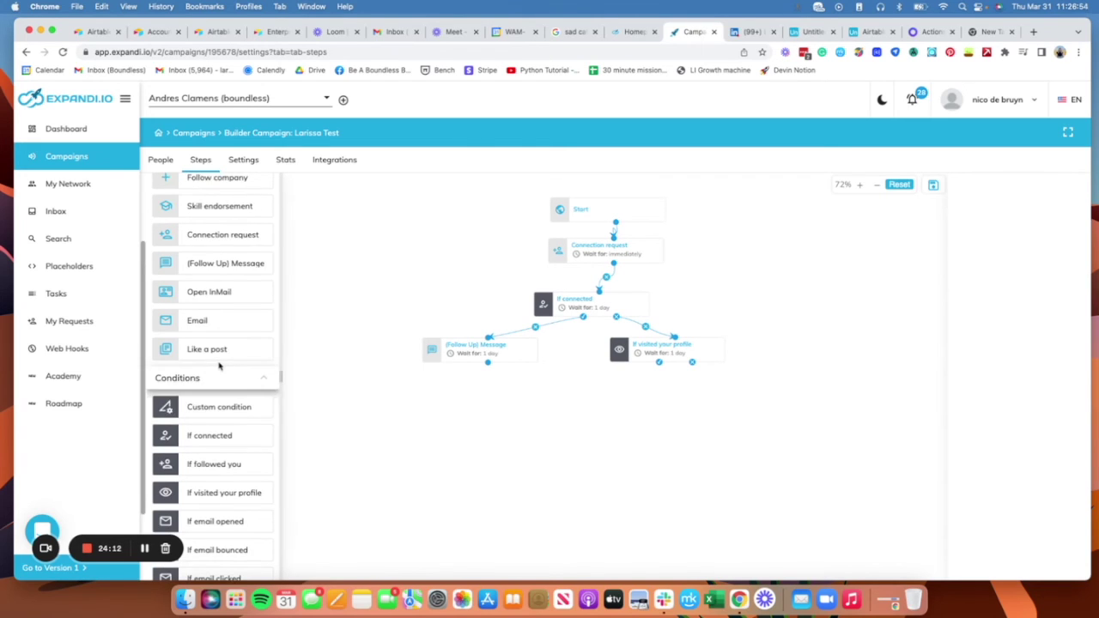
scroll(237, 384, up, 1)
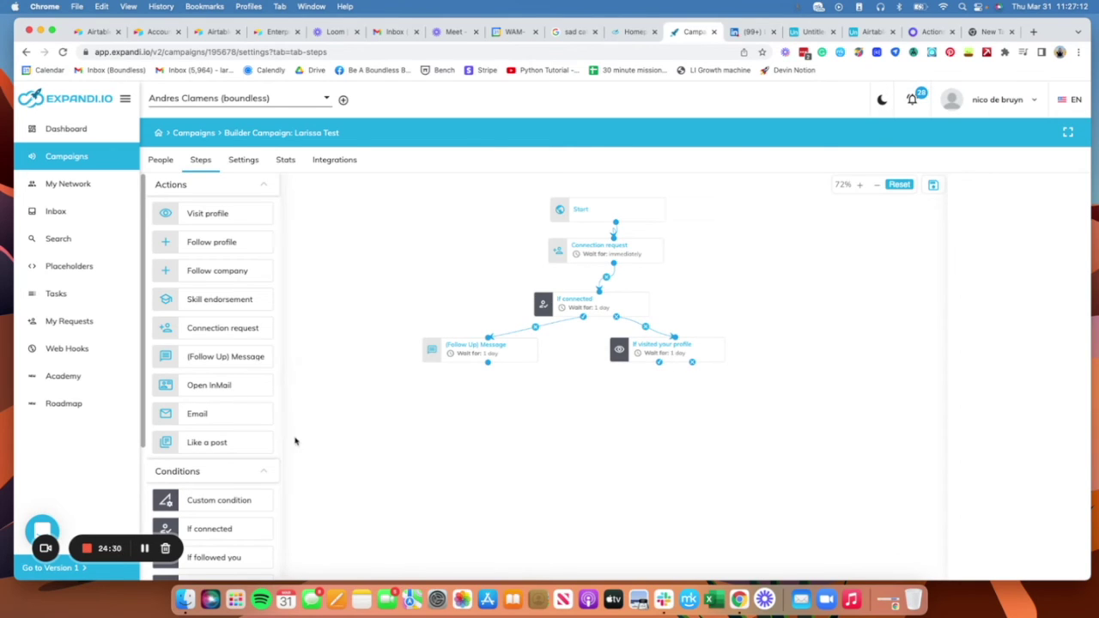
scroll(246, 396, down, 5)
scroll(247, 396, down, 1)
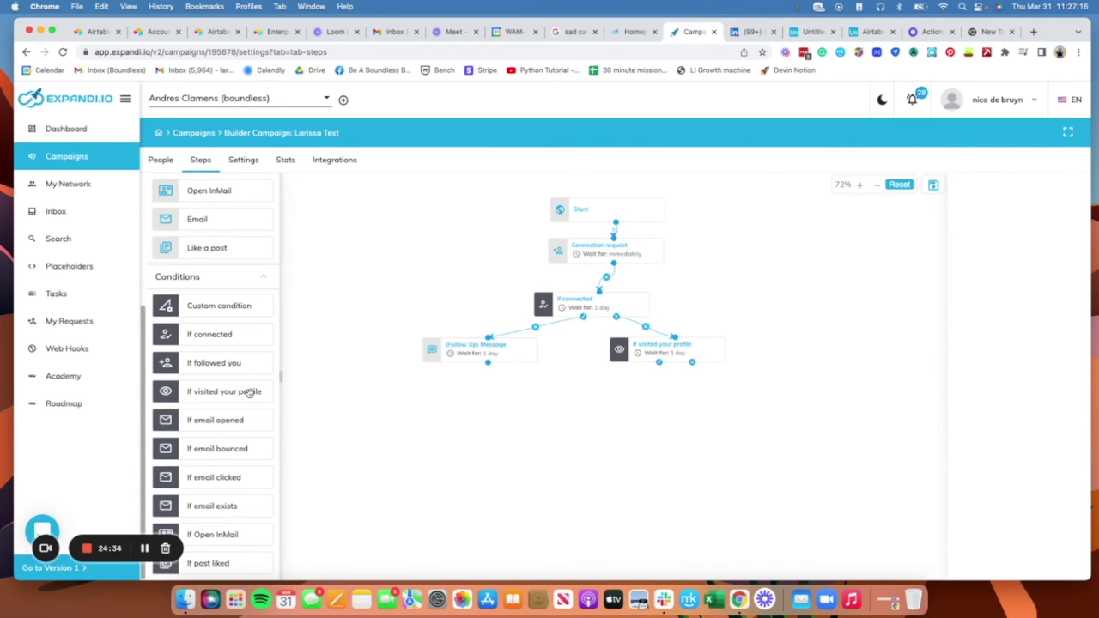
mouse_move(232, 536)
mouse_down()
mouse_move(663, 393)
mouse_move(644, 374)
mouse_move(613, 377)
mouse_up()
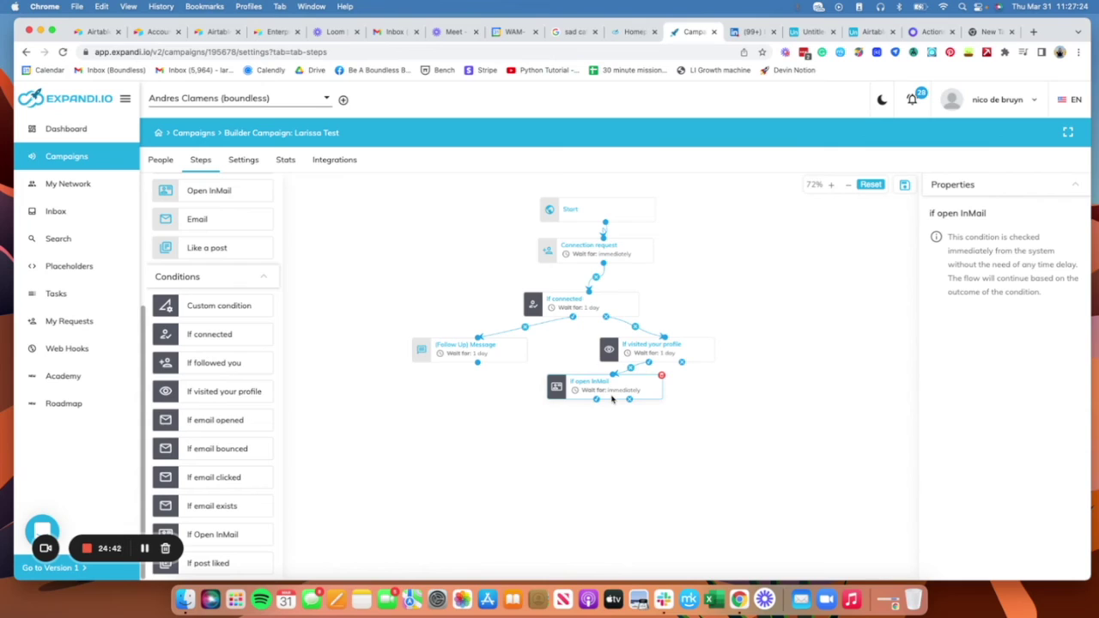
Step: Attach an Open InMail action under If open InMail with subject 'Wish we could connect'
drag(621, 387, 608, 391)
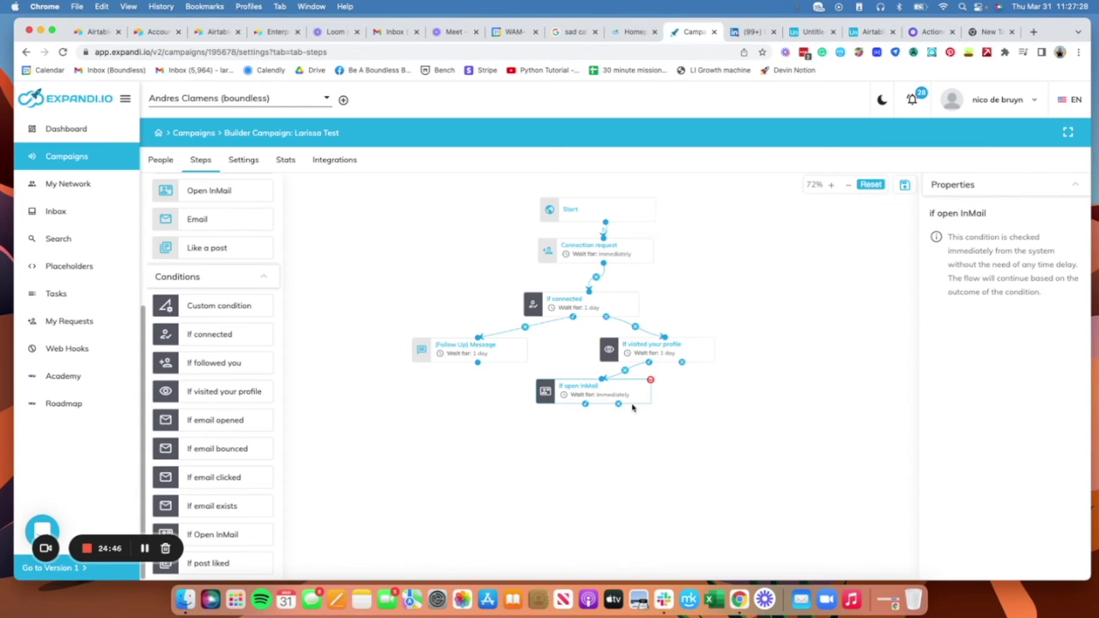
scroll(220, 339, up, 3)
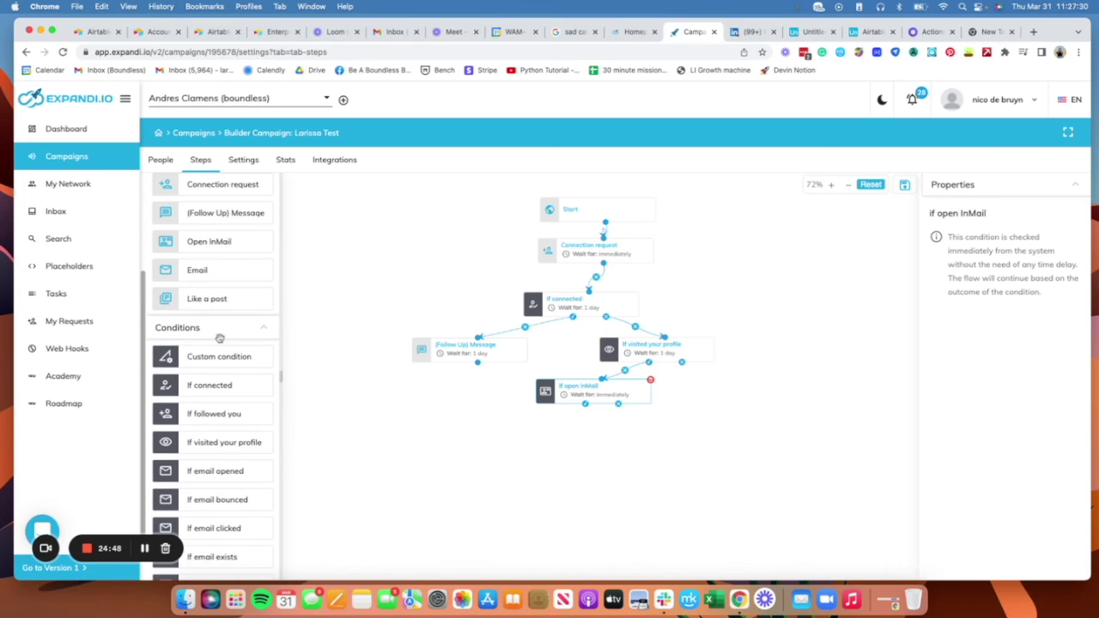
drag(233, 262, 579, 432)
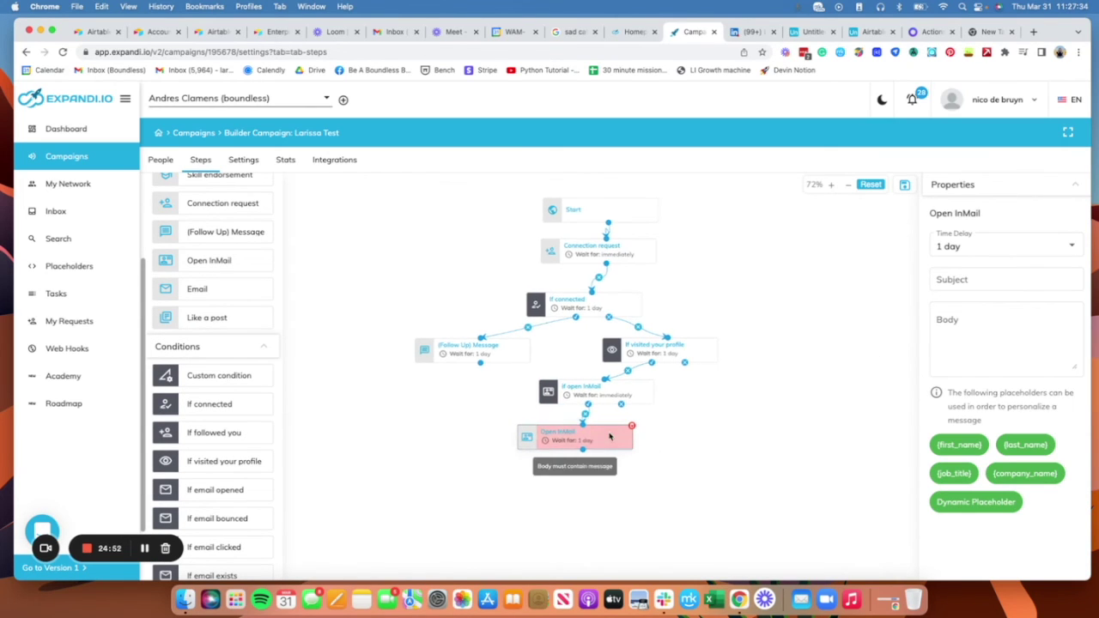
click(983, 340)
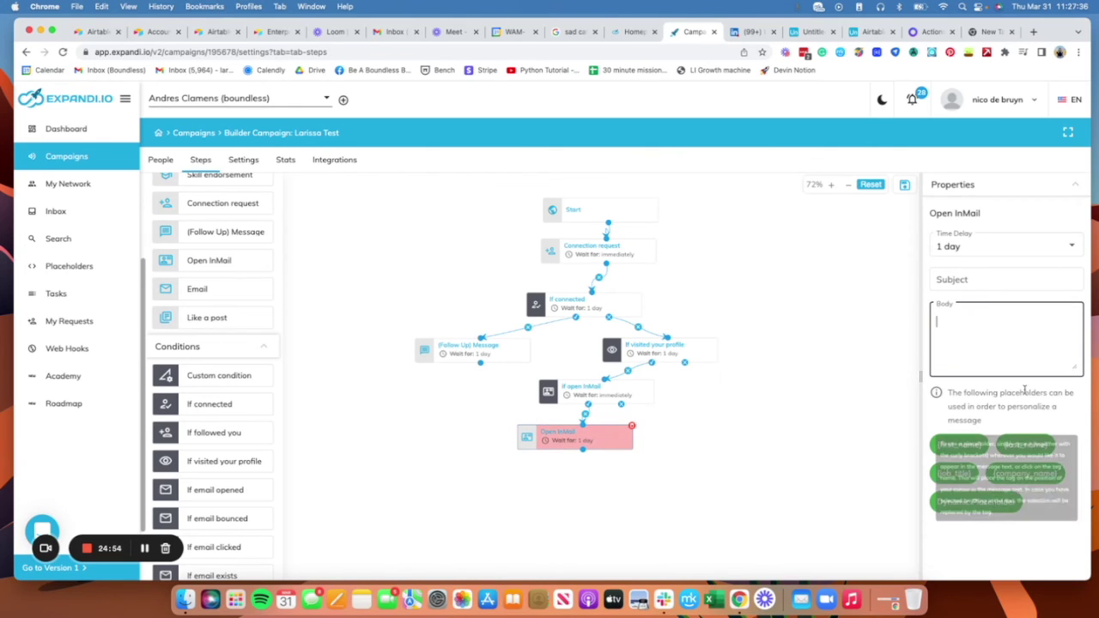
click(1007, 280)
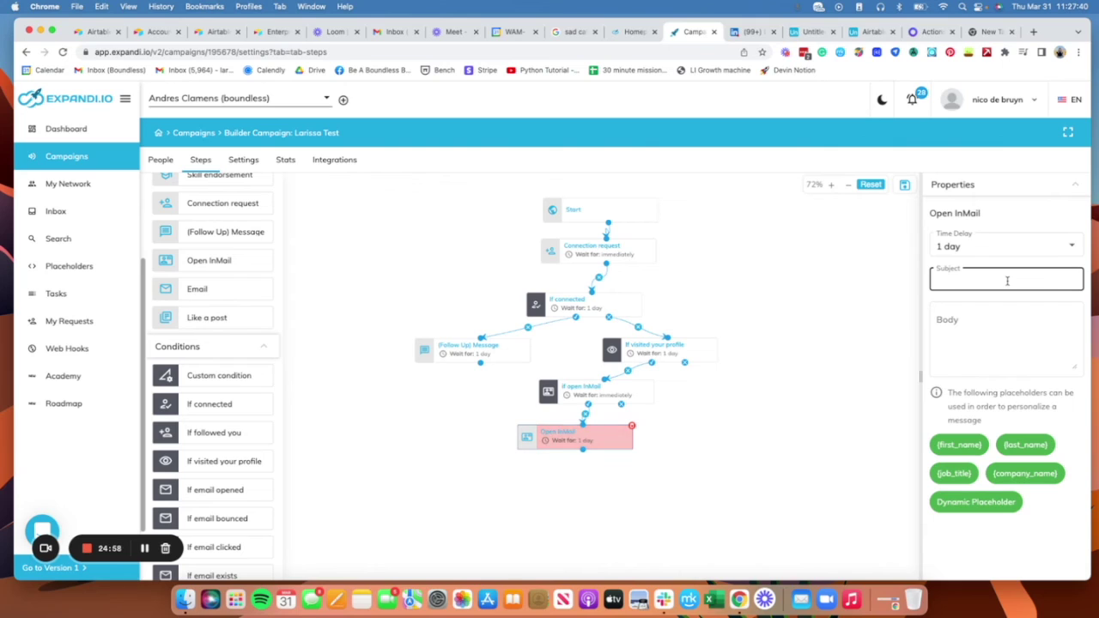
text(W)
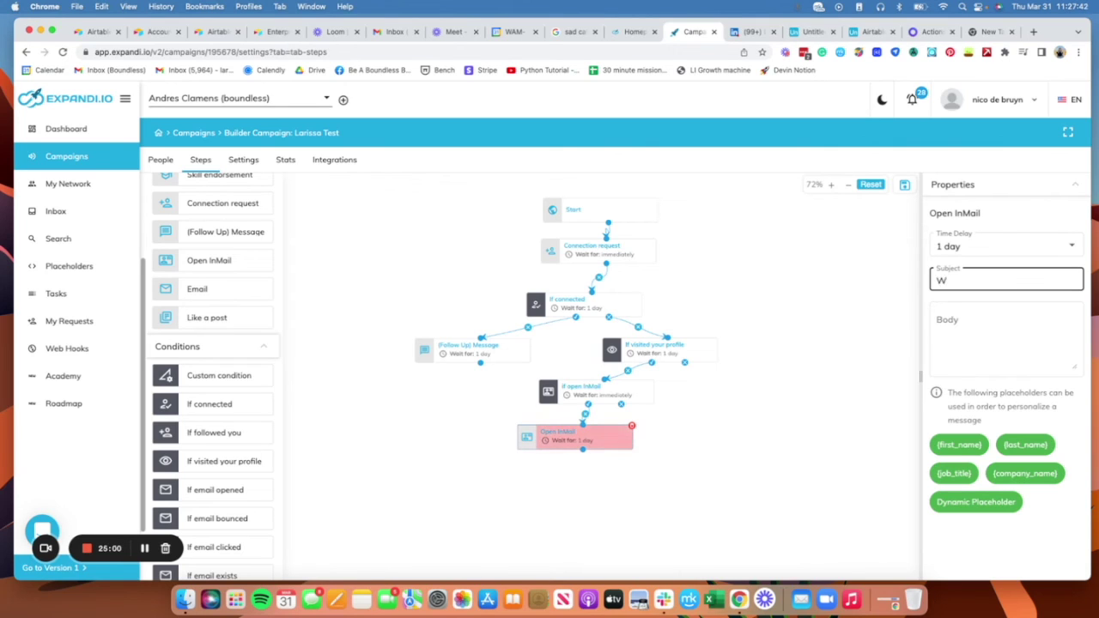
text(ish we could)
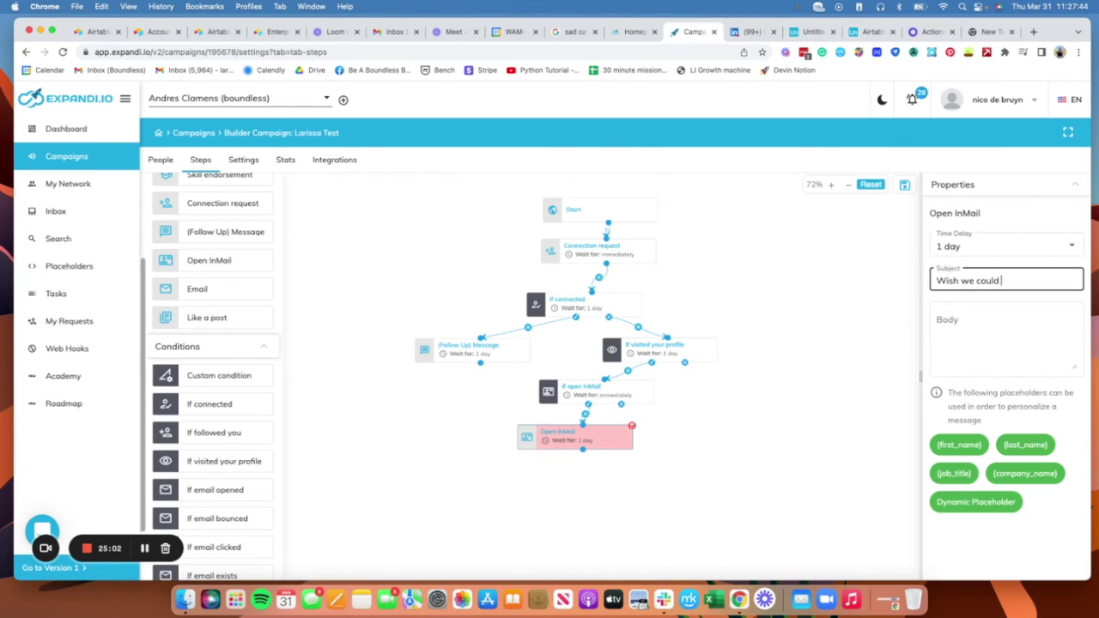
text( connect)
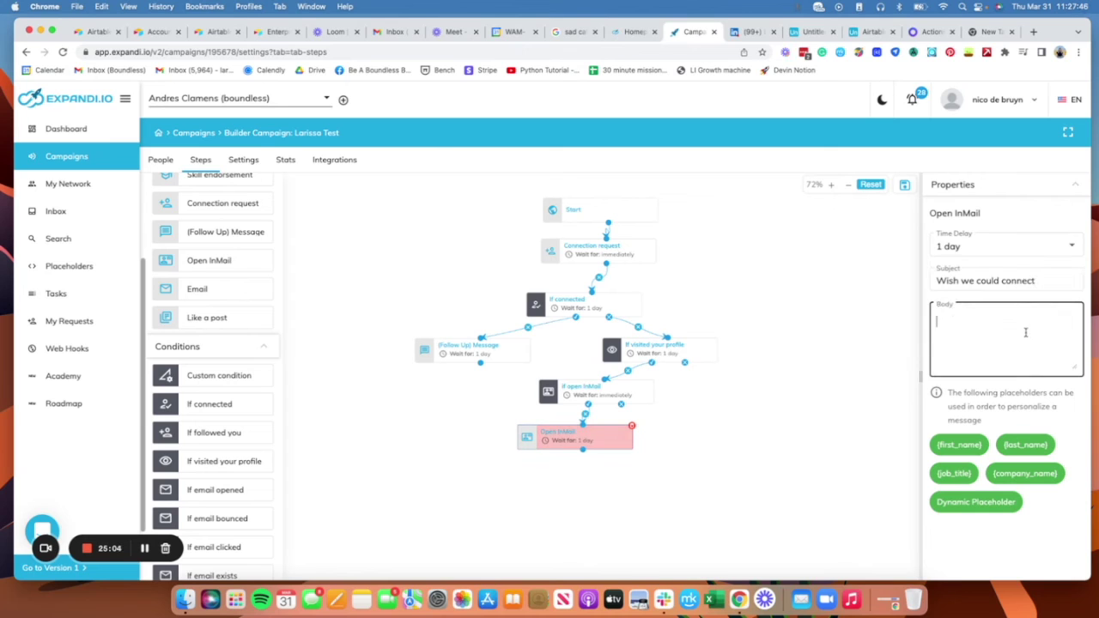
Step: Choose Unnamed: 6 as the dynamic placeholder for the InMail body
click(1011, 502)
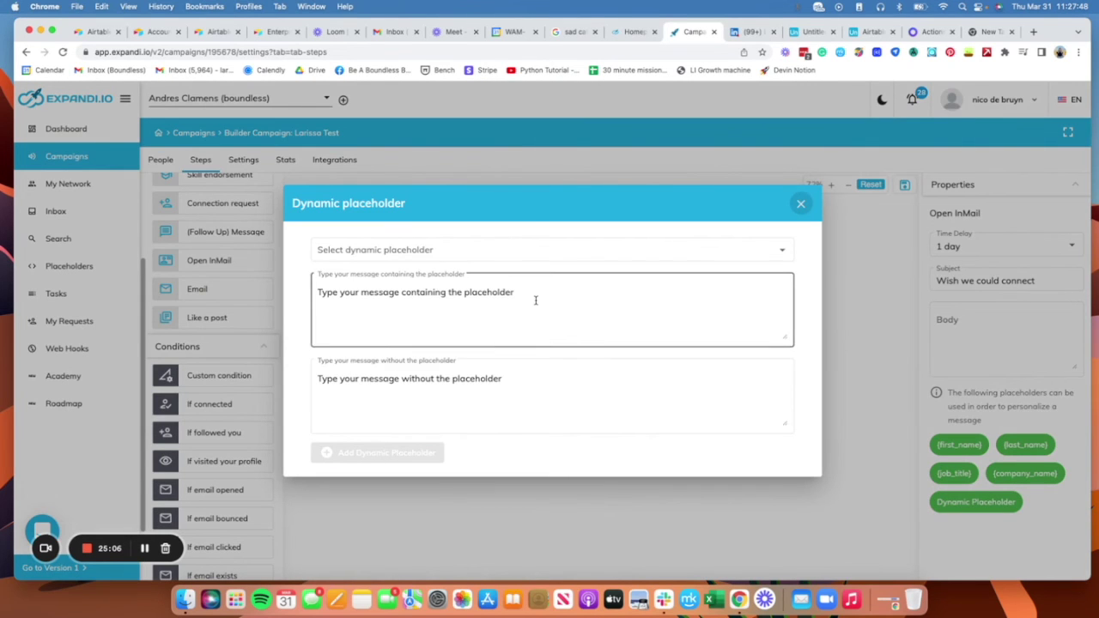
click(593, 251)
scroll(584, 273, down, 2)
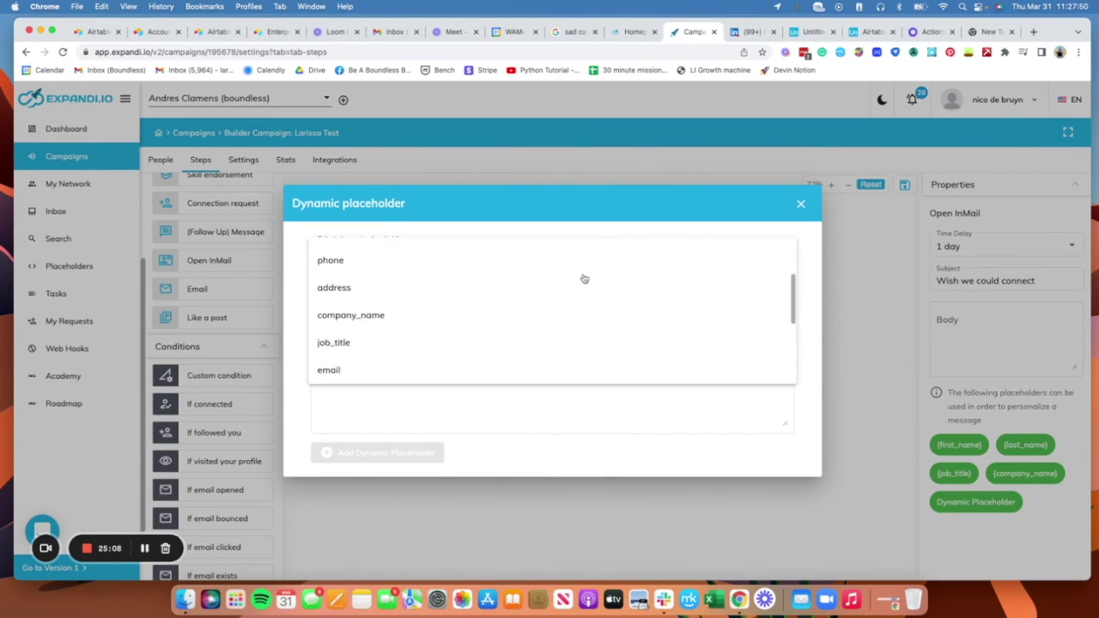
scroll(584, 279, down, 4)
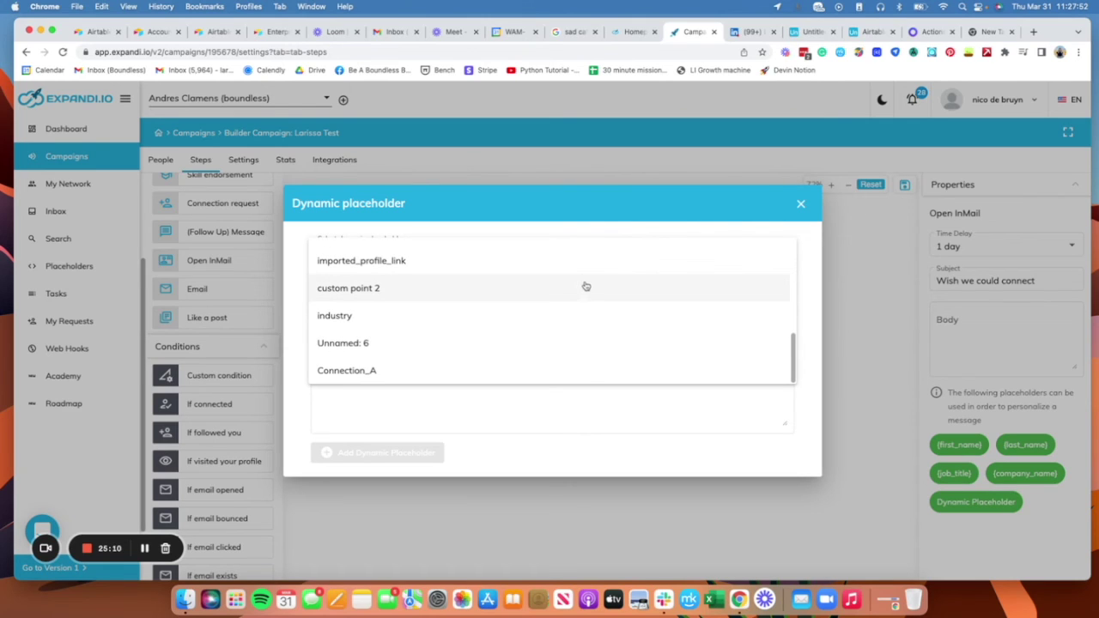
scroll(618, 298, up, 6)
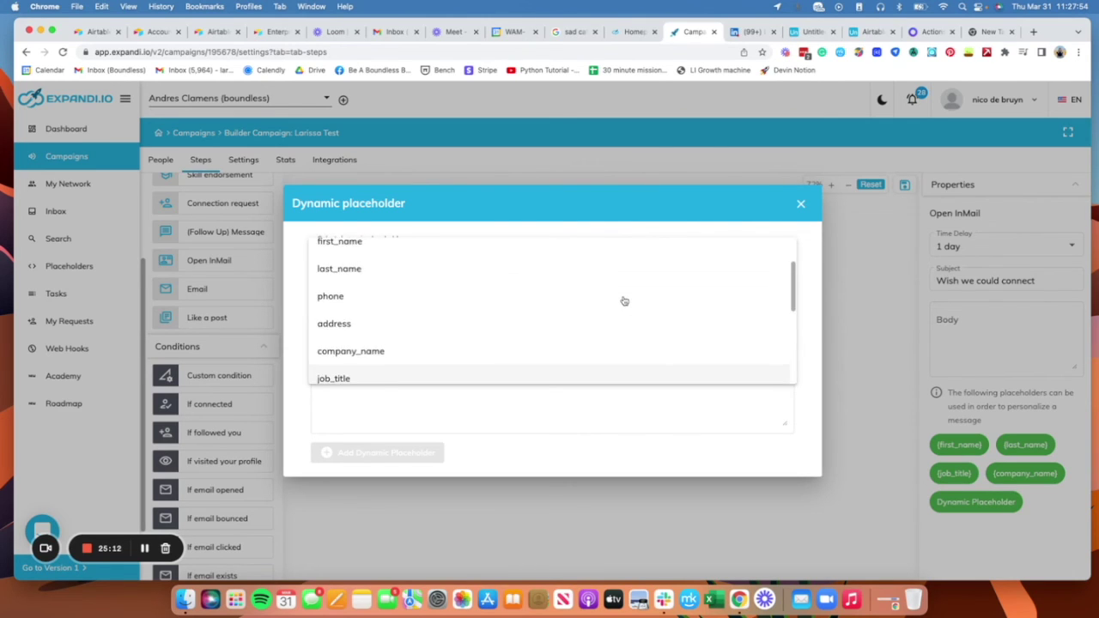
click(611, 232)
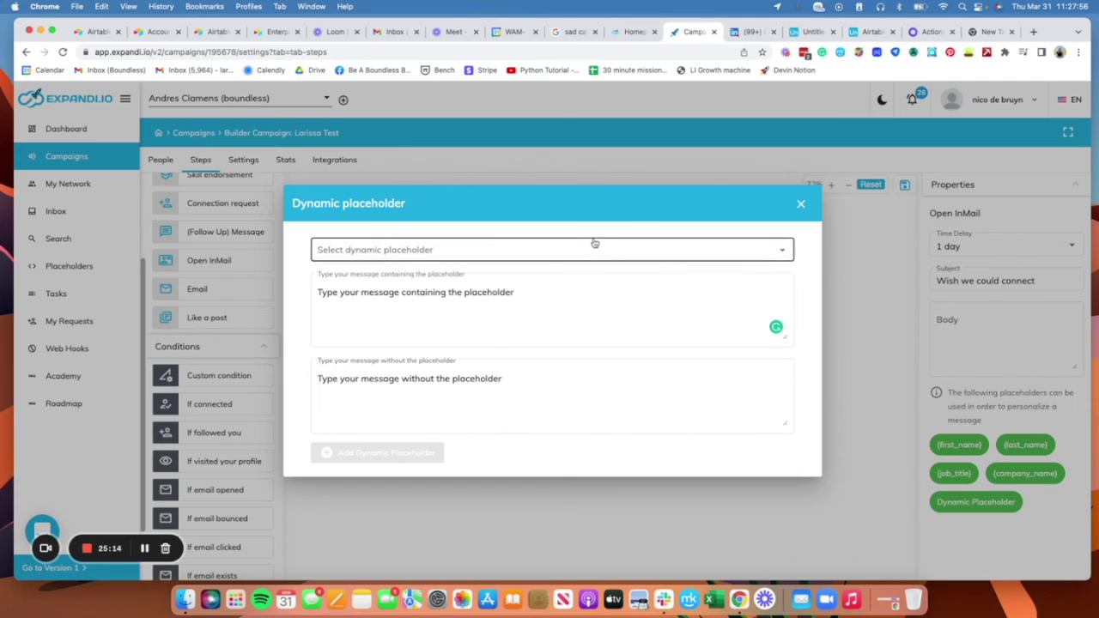
click(588, 255)
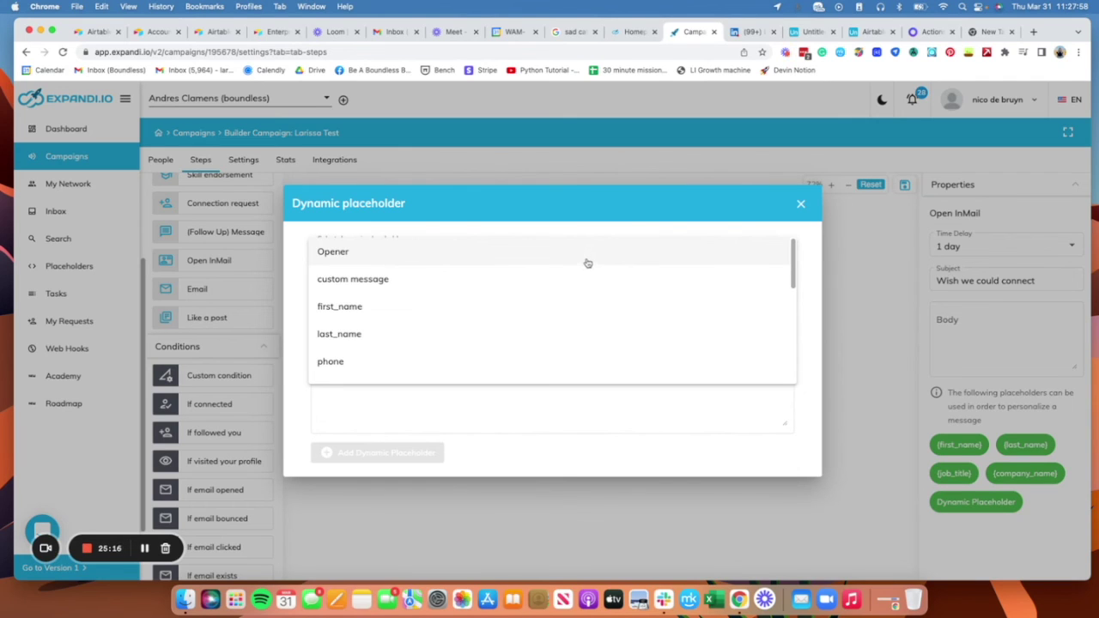
scroll(593, 306, down, 4)
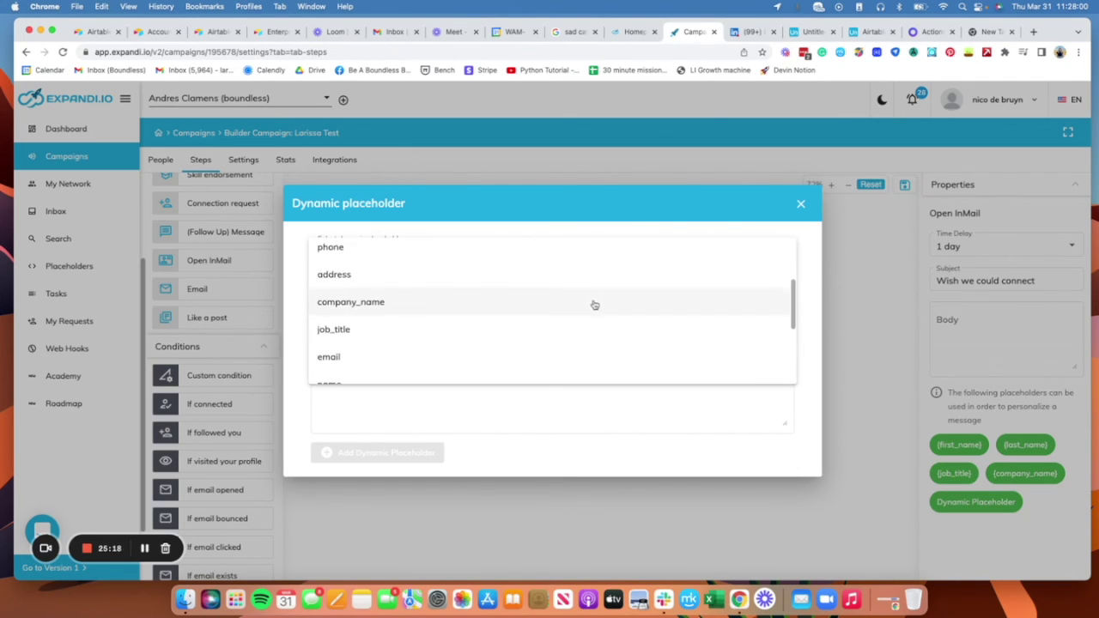
scroll(592, 305, down, 3)
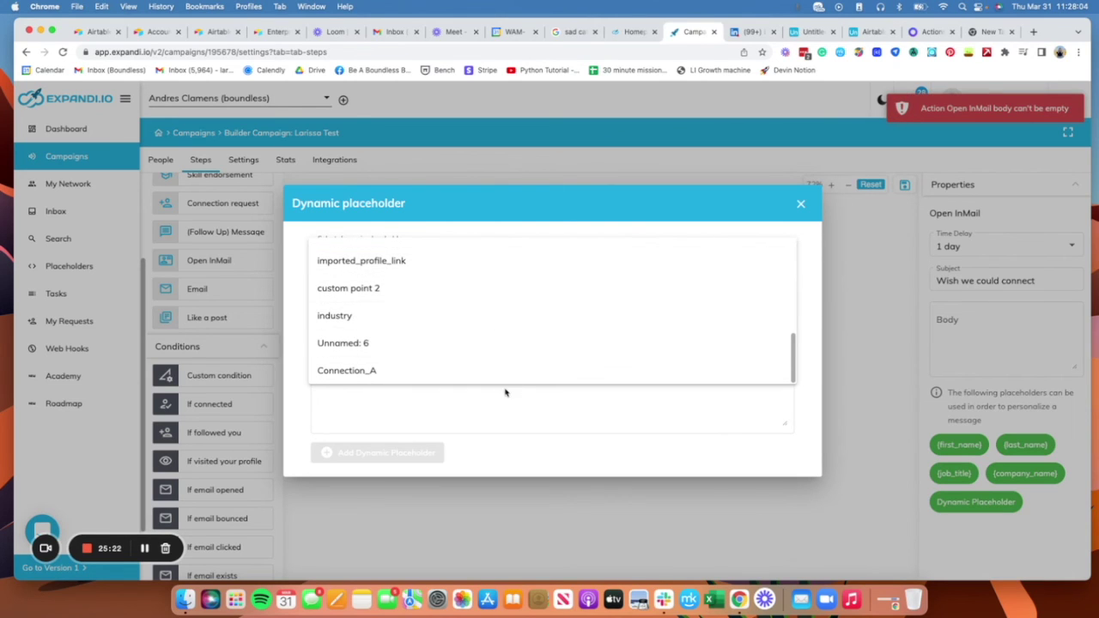
click(519, 354)
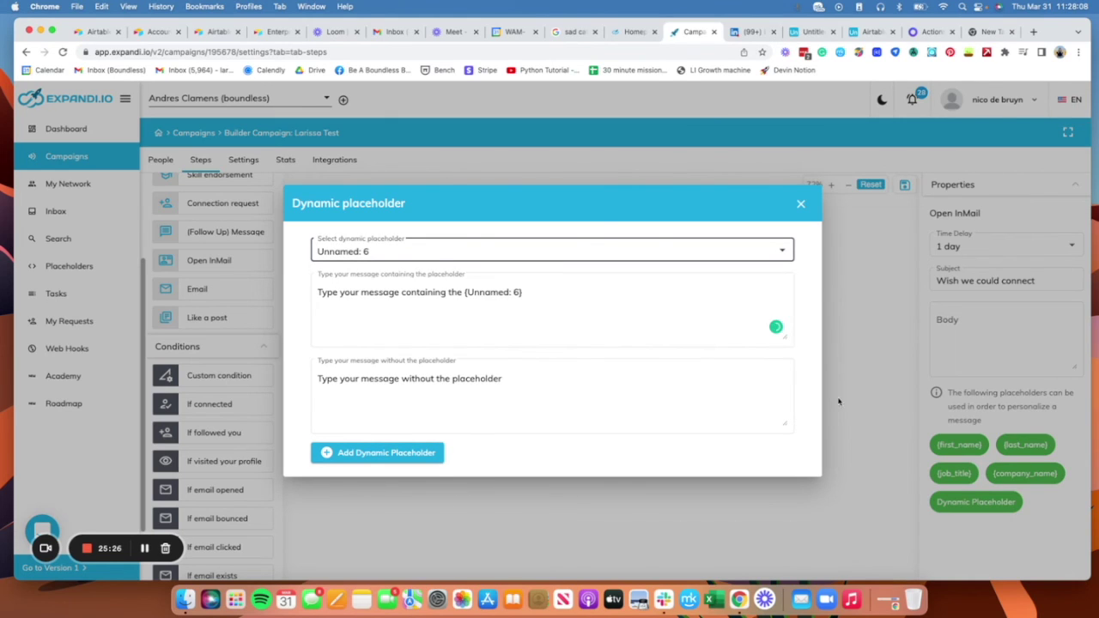
Step: Strip the default wording, set fallback 'Aw you viewed my profile but didn't connect :(' and insert it
click(604, 321)
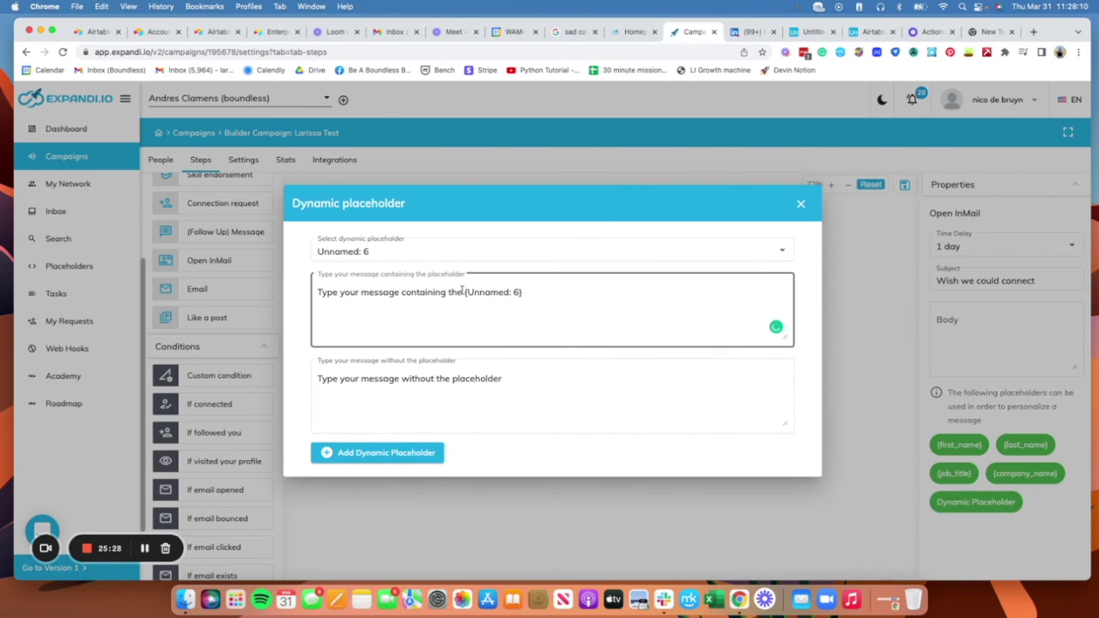
drag(465, 293, 470, 269)
key(BackSpace)
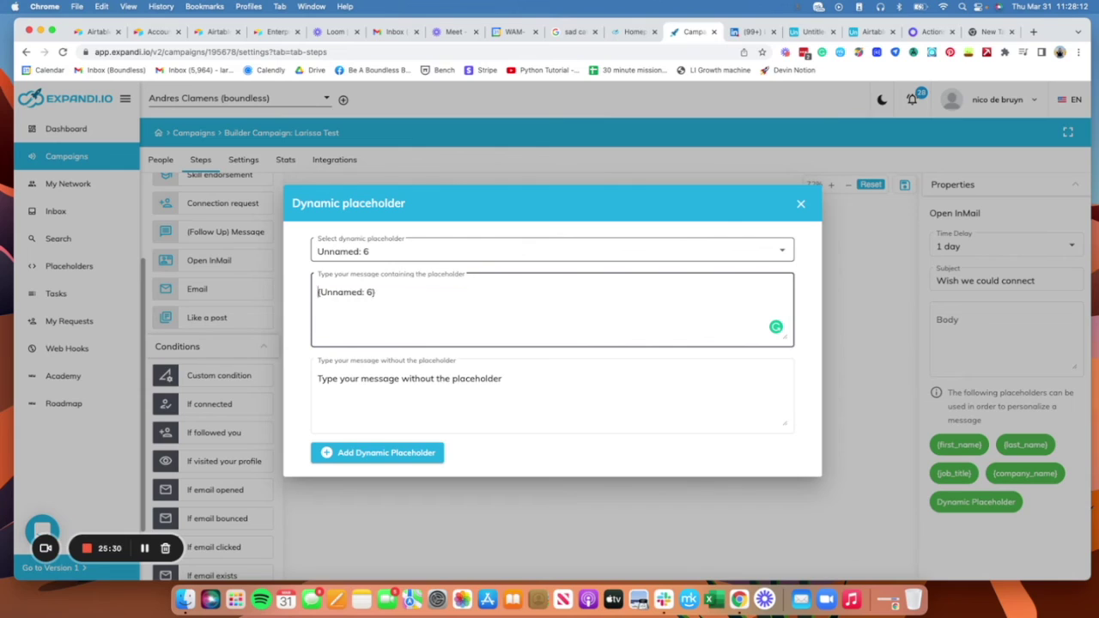
key(Tab)
key(BackSpace)
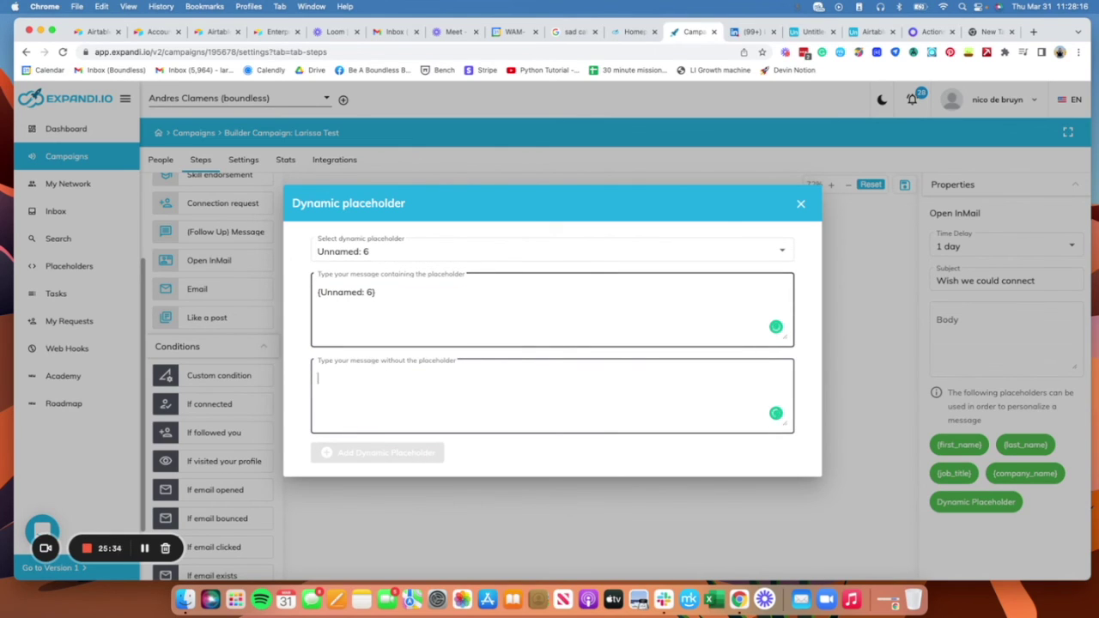
text(Aw )
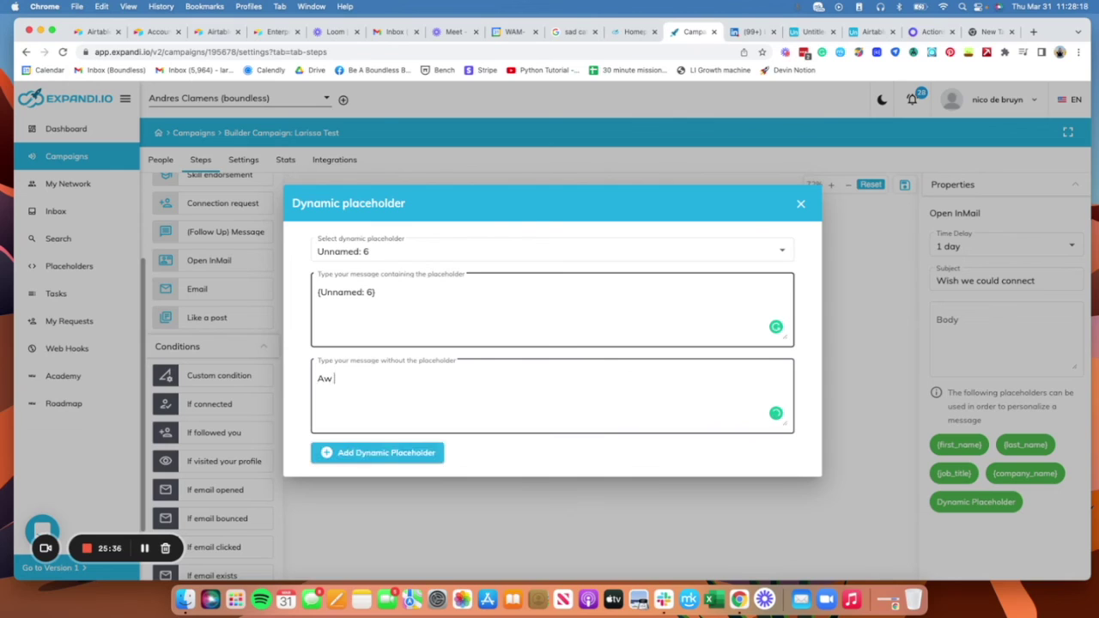
text(you viewed my profile )
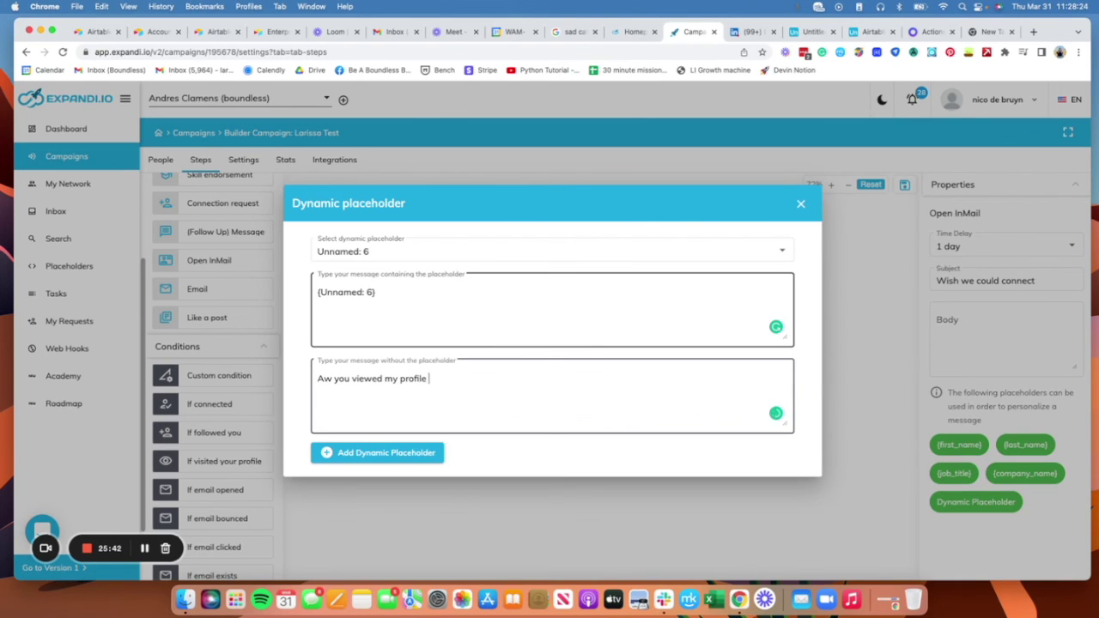
text(buy )
text(didn't conne)
text(ct :()
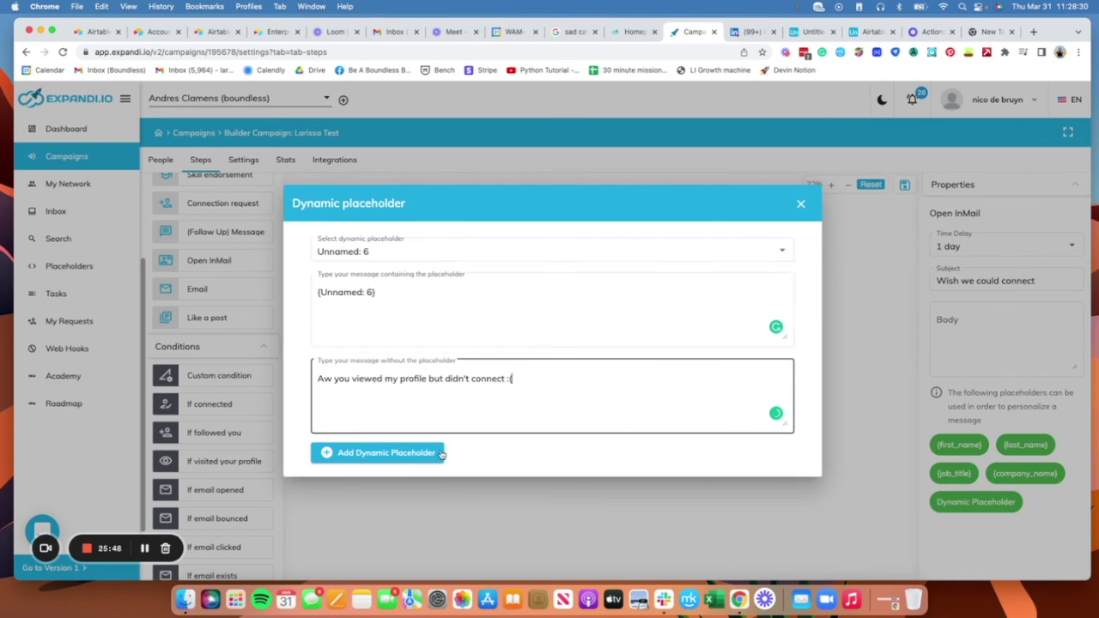
click(438, 452)
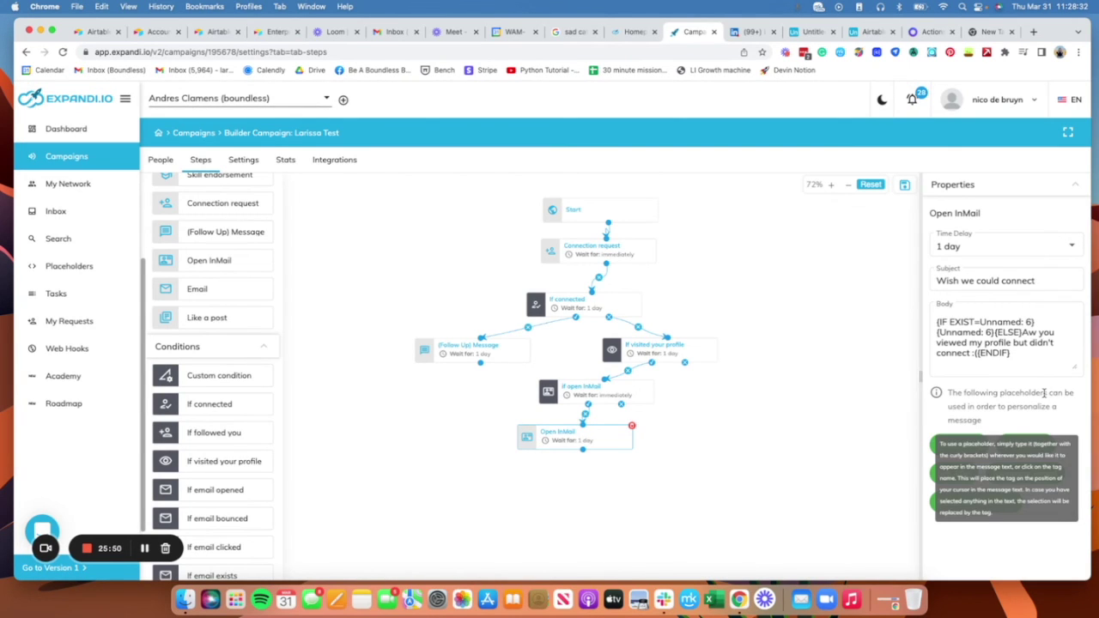
click(1034, 320)
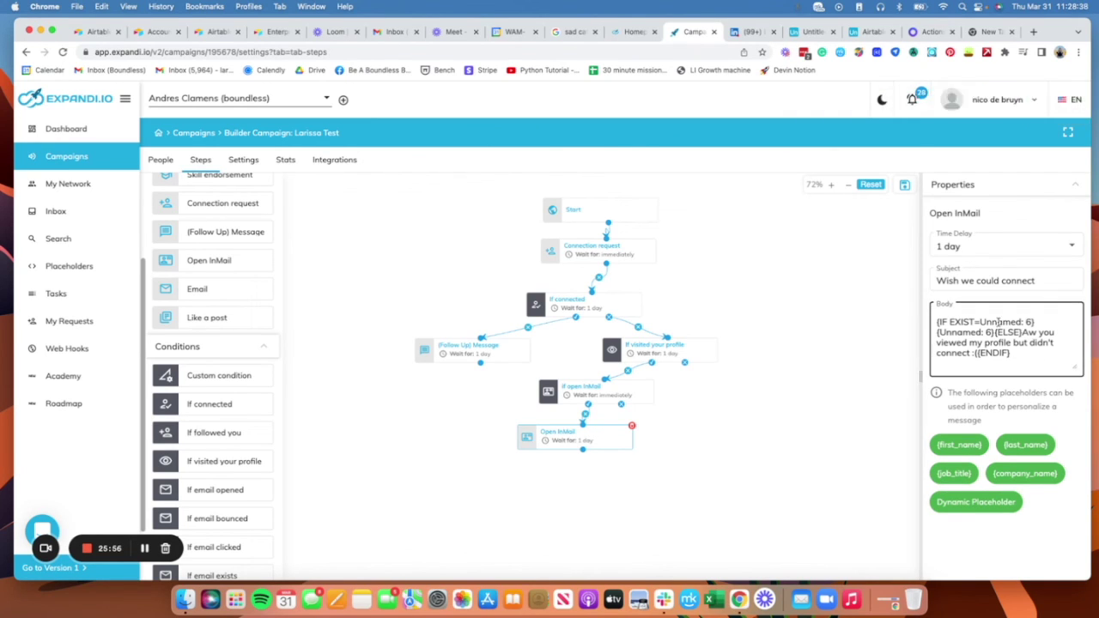
click(162, 162)
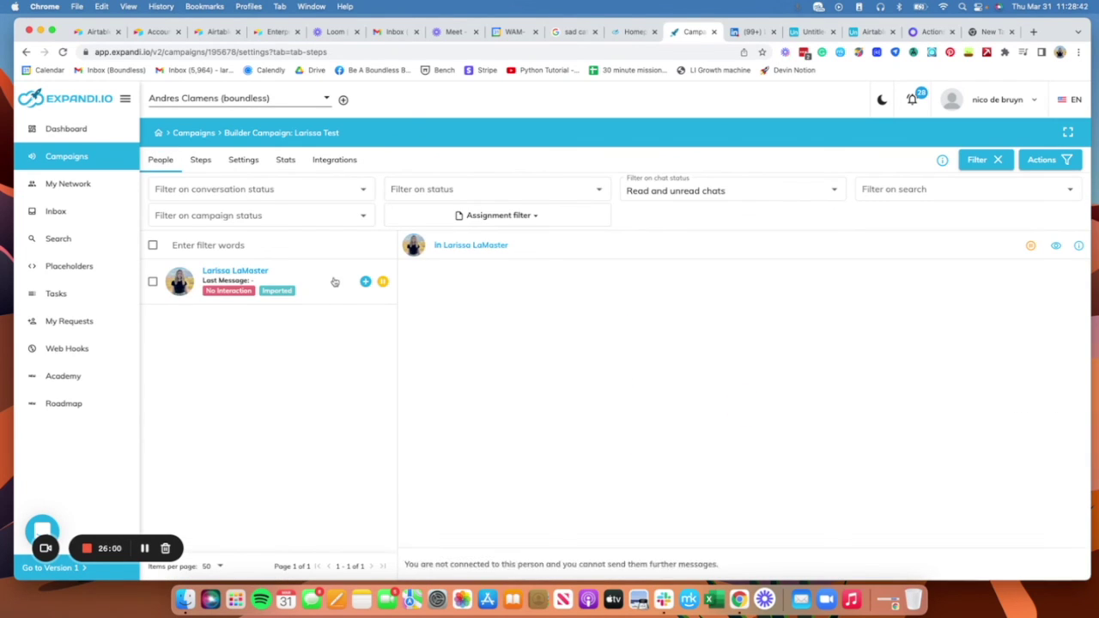
click(334, 281)
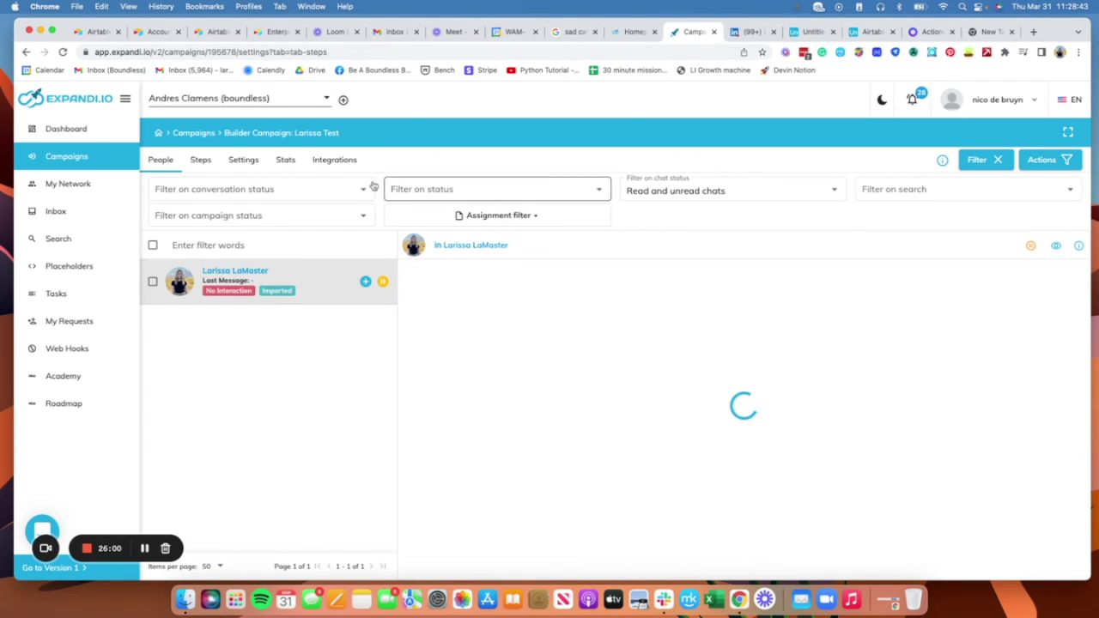
click(244, 161)
click(200, 161)
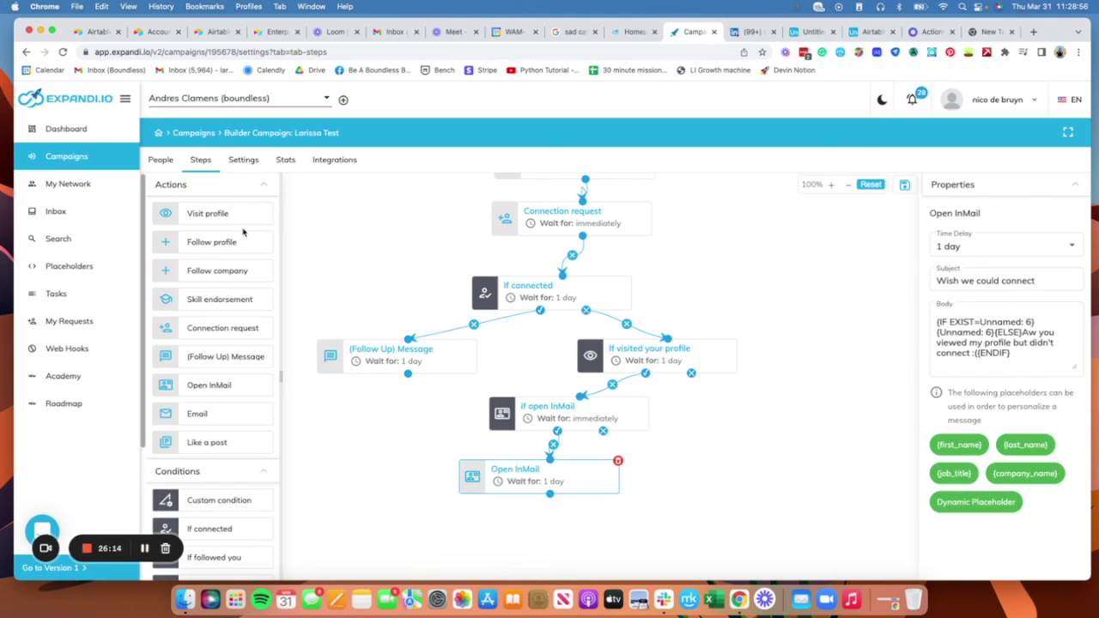
Step: Try linking an Email action directly from If open InMail, then delete the disallowed node
drag(236, 415, 779, 472)
drag(603, 432, 794, 459)
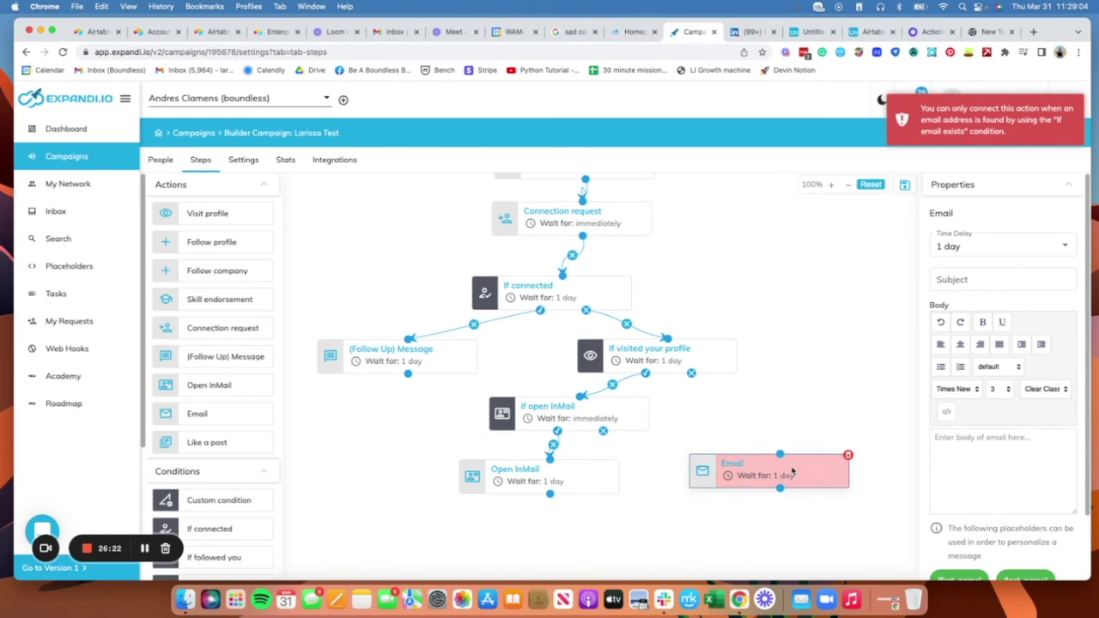
scroll(871, 433, down, 3)
scroll(872, 433, up, 2)
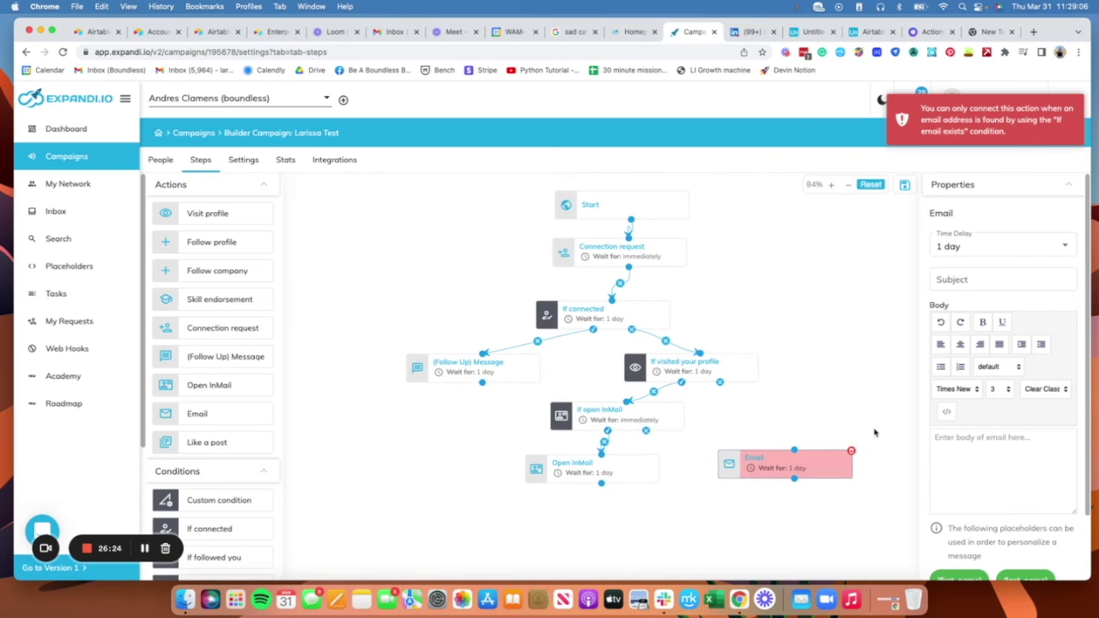
click(824, 421)
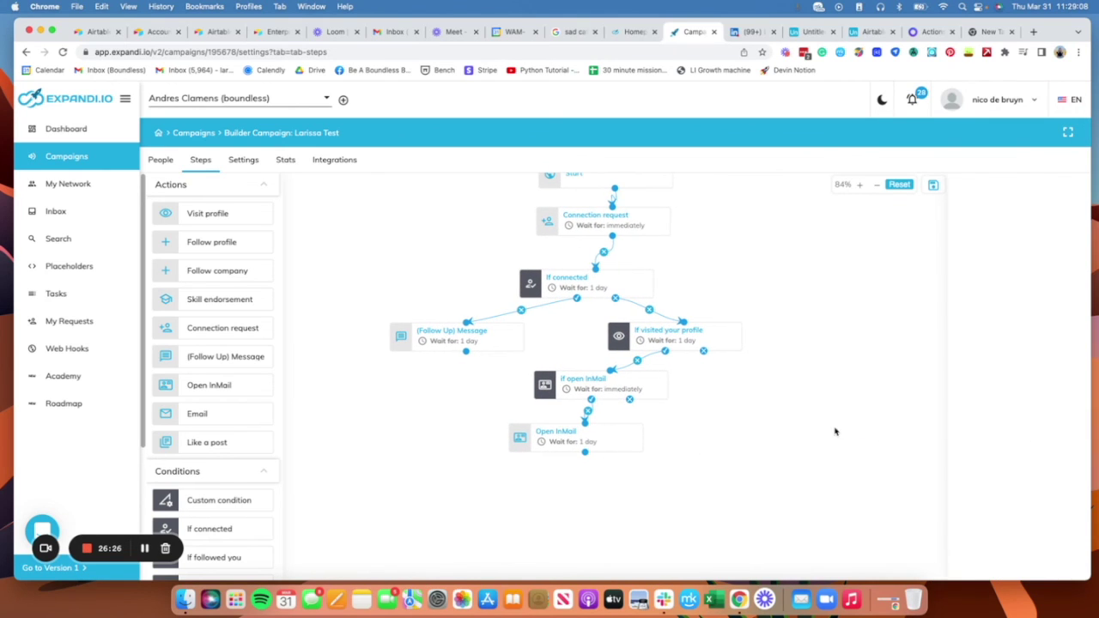
Step: Link If email exists to If open InMail's no branch, with an Email action on its yes branch
scroll(258, 429, down, 3)
scroll(258, 481, down, 2)
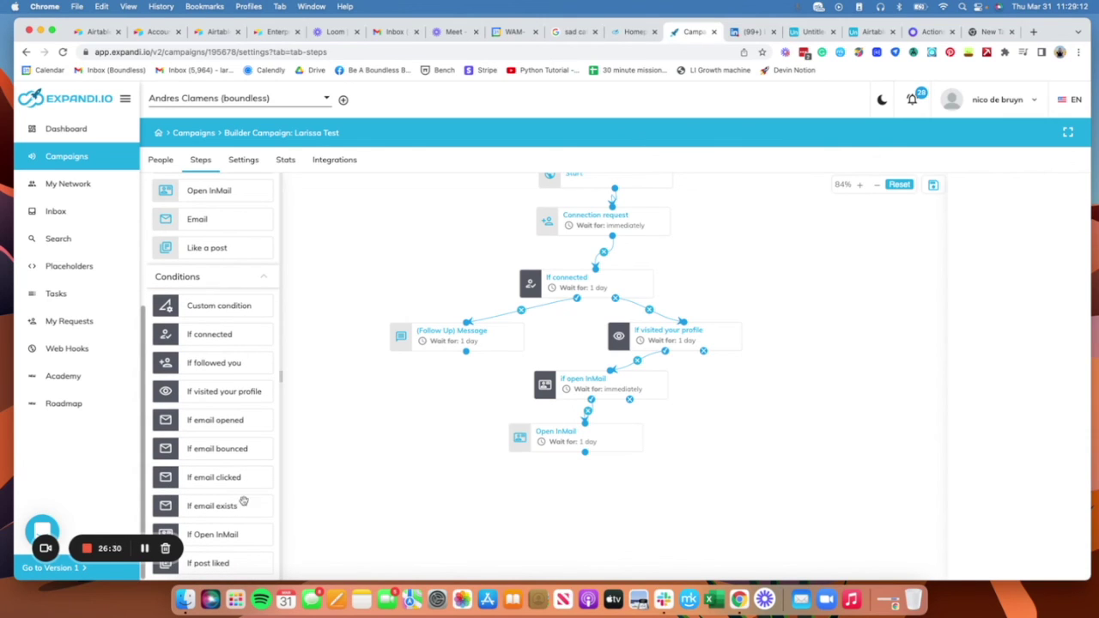
drag(240, 506, 747, 426)
mouse_move(616, 401)
mouse_down()
mouse_move(751, 425)
mouse_move(748, 413)
mouse_up()
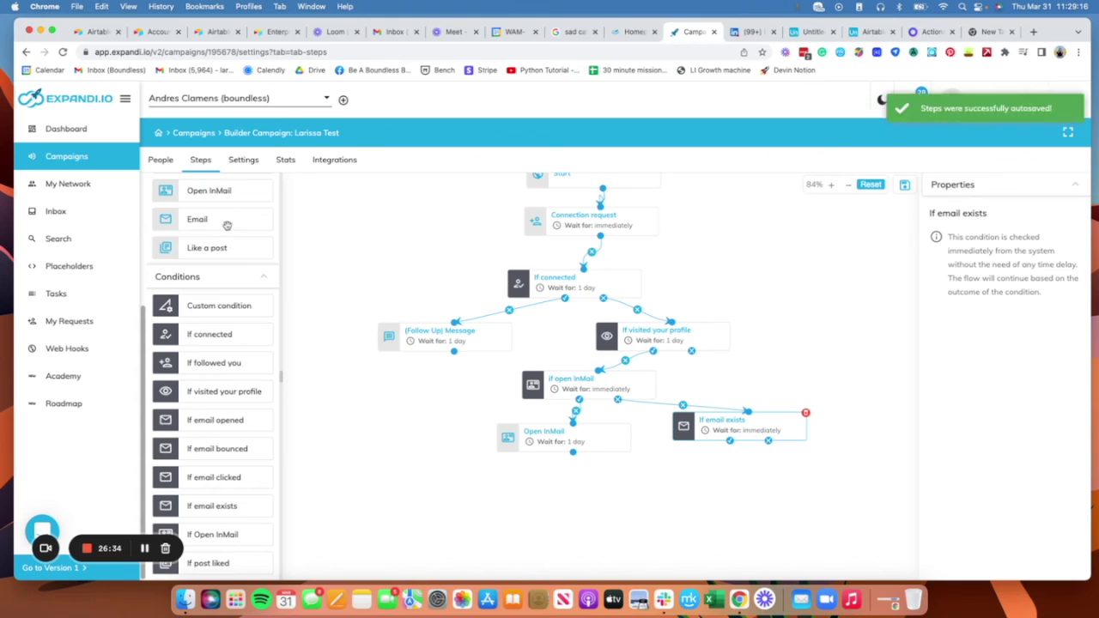
drag(225, 222, 725, 498)
drag(729, 441, 742, 487)
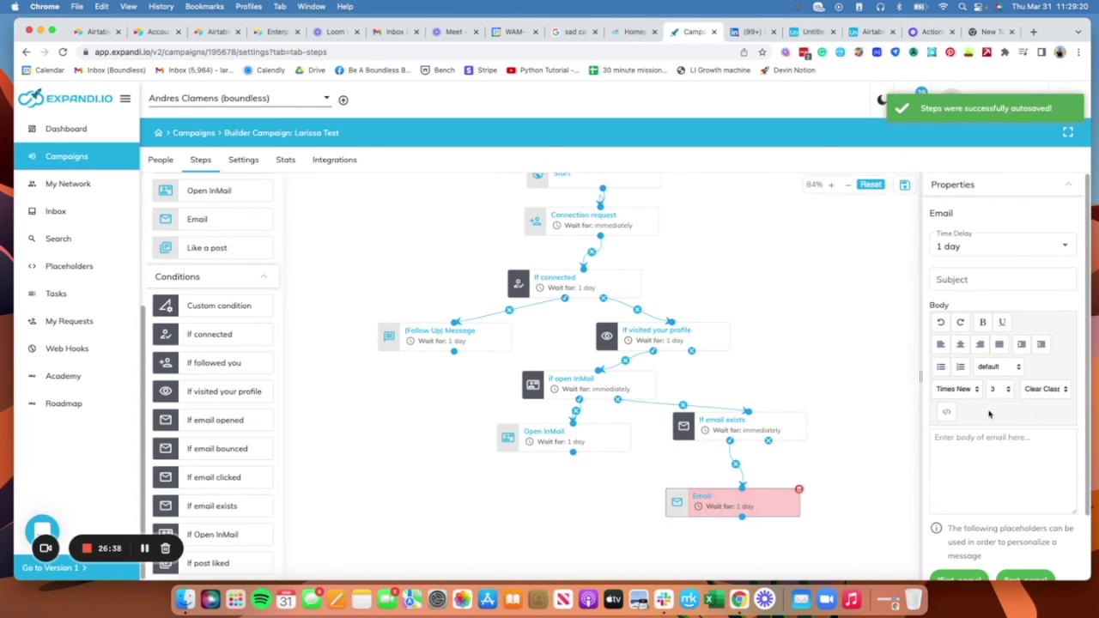
click(1001, 465)
Step: Set the Email subject to 'Want to Connect', then check Airtable and switch to a blank new tab
click(975, 280)
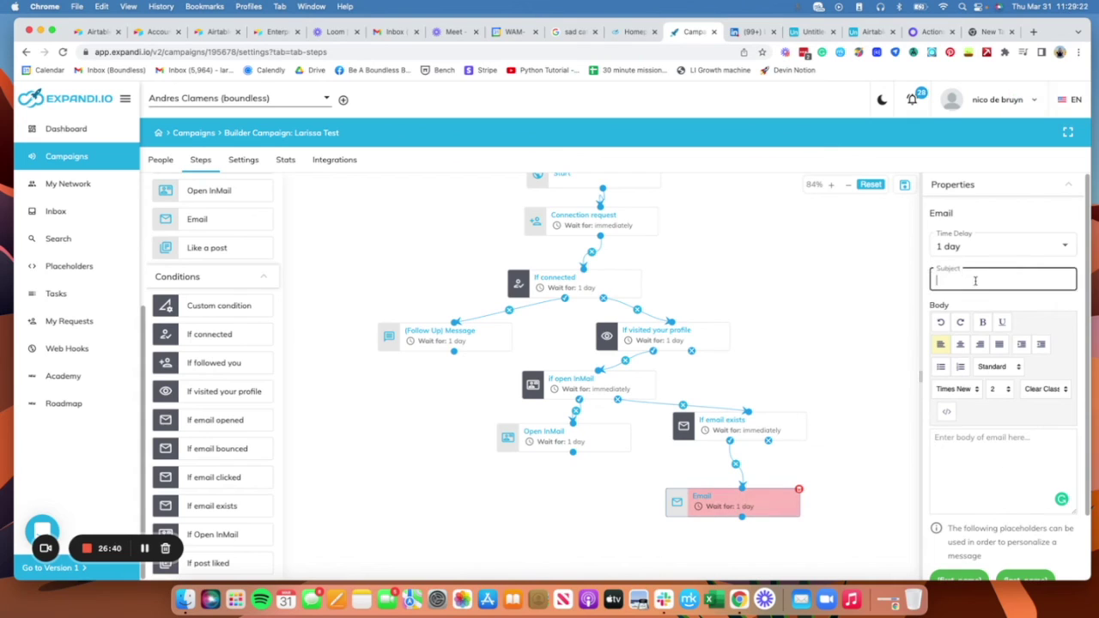
text(Want to)
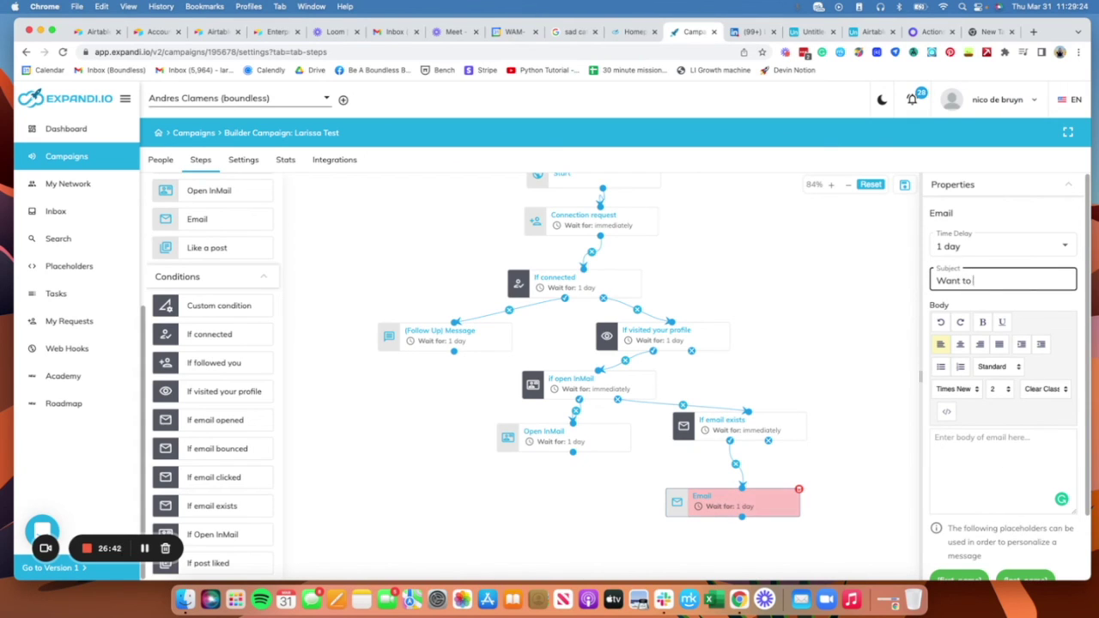
text( Conn)
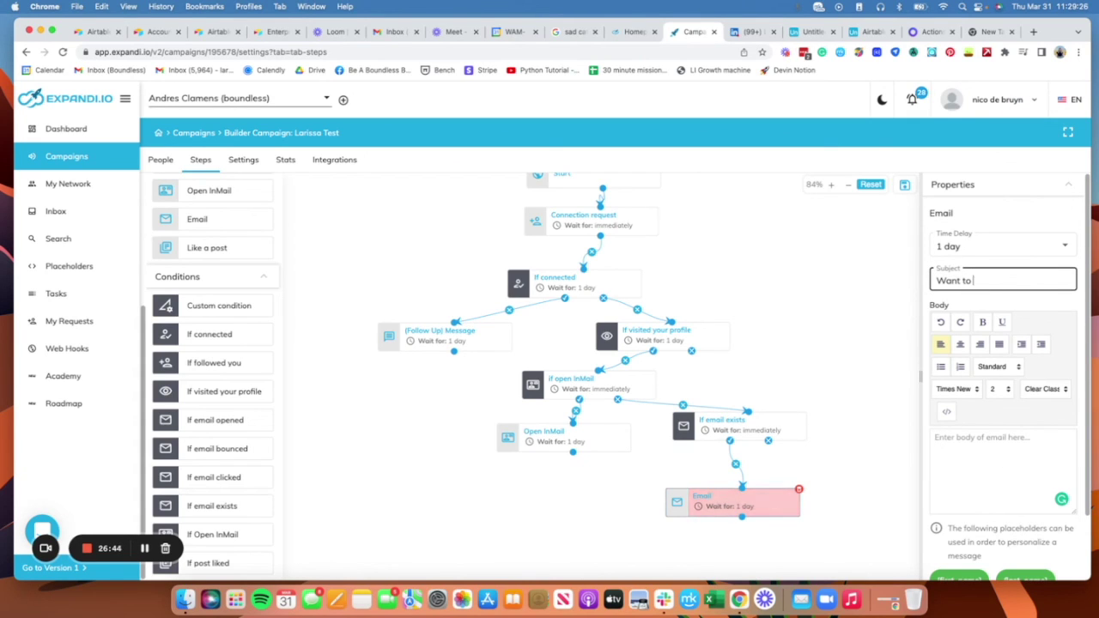
text(ect)
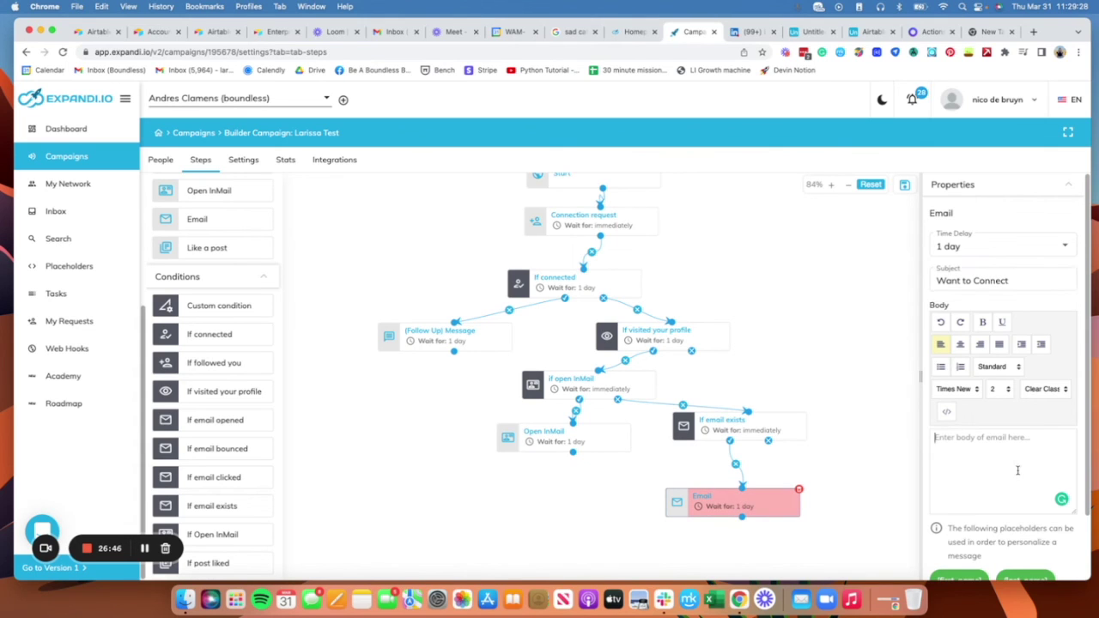
scroll(936, 357, down, 1)
click(936, 357)
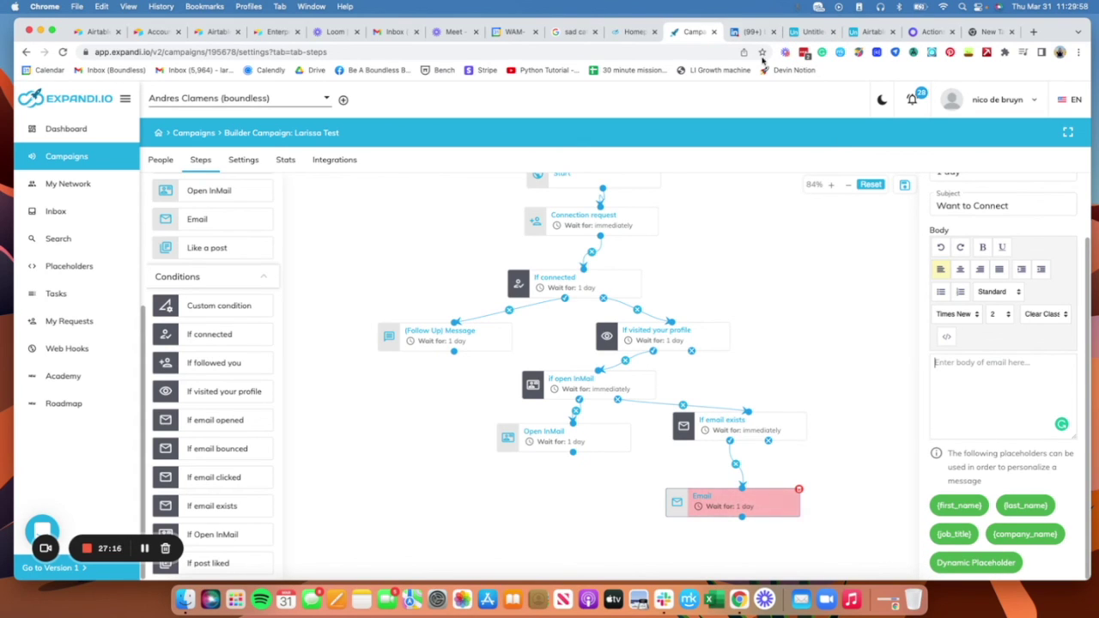
click(808, 32)
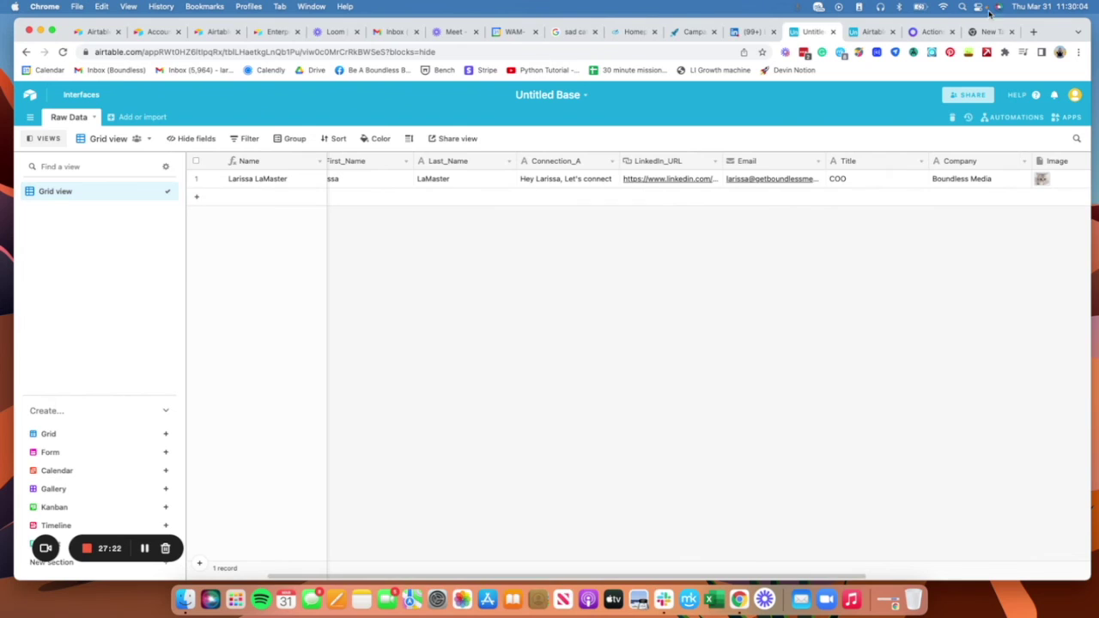
key(super+9)
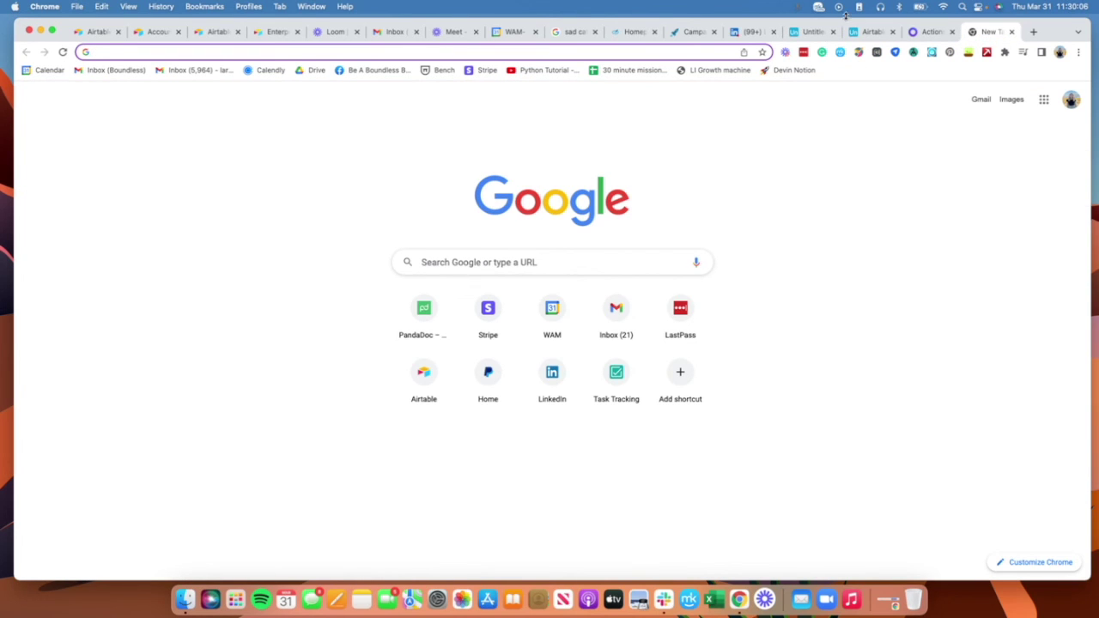
Step: Switch back to the Expandi campaign tab showing the steps builder
click(694, 31)
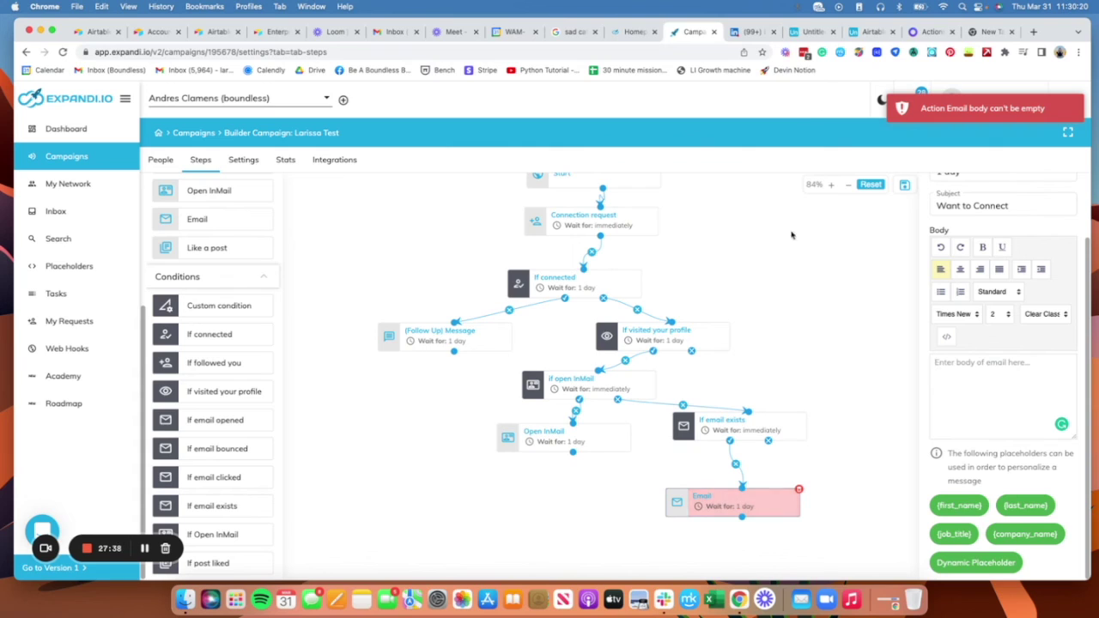
scroll(804, 377, up, 3)
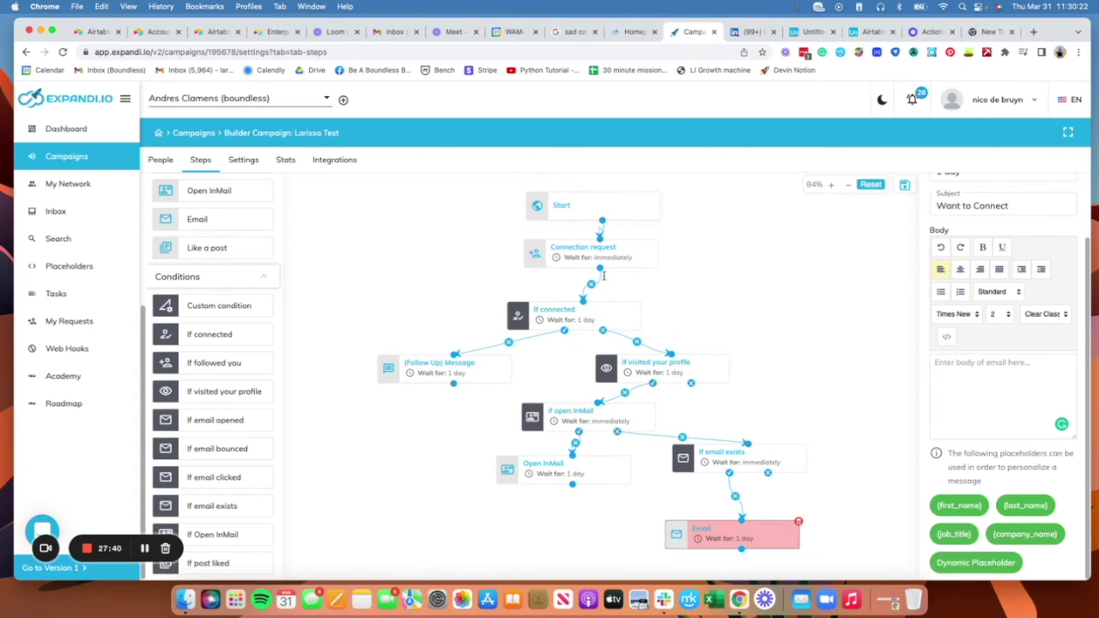